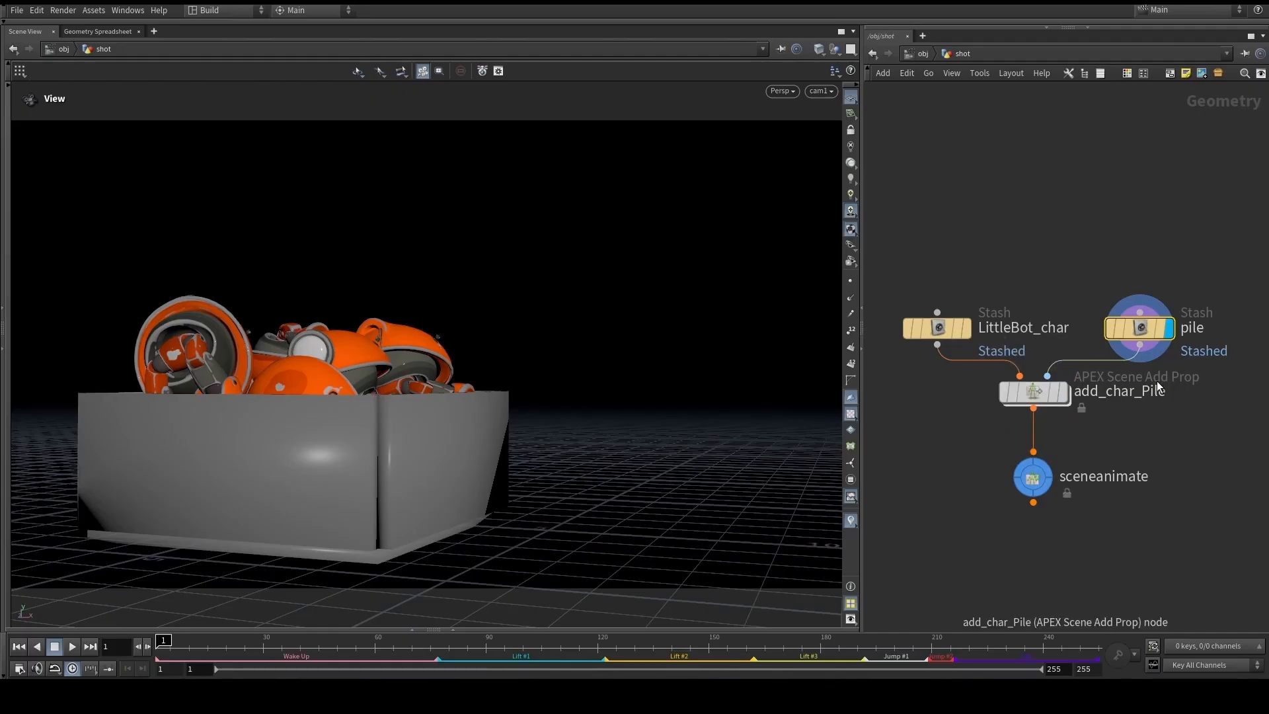
Review the ragdoll collision settings of the add_char_Pile node and return the display to the sceneanimate node
left_click(1062, 392)
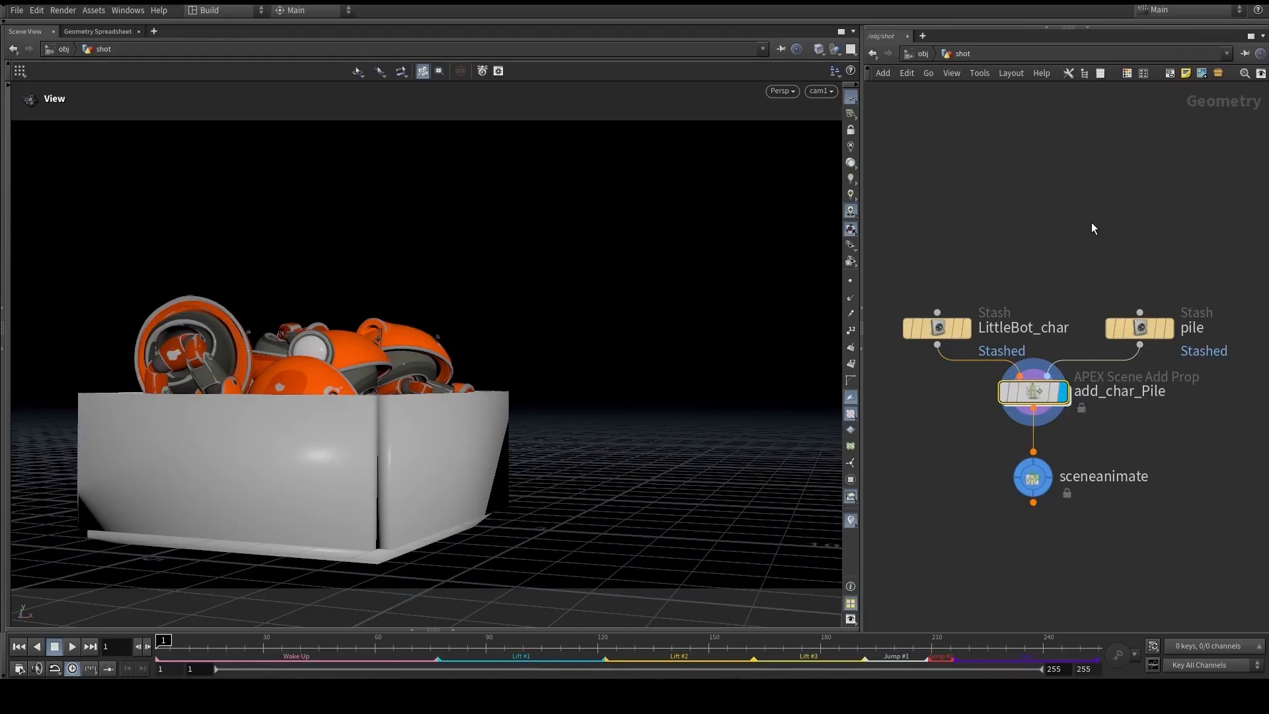
key("p")
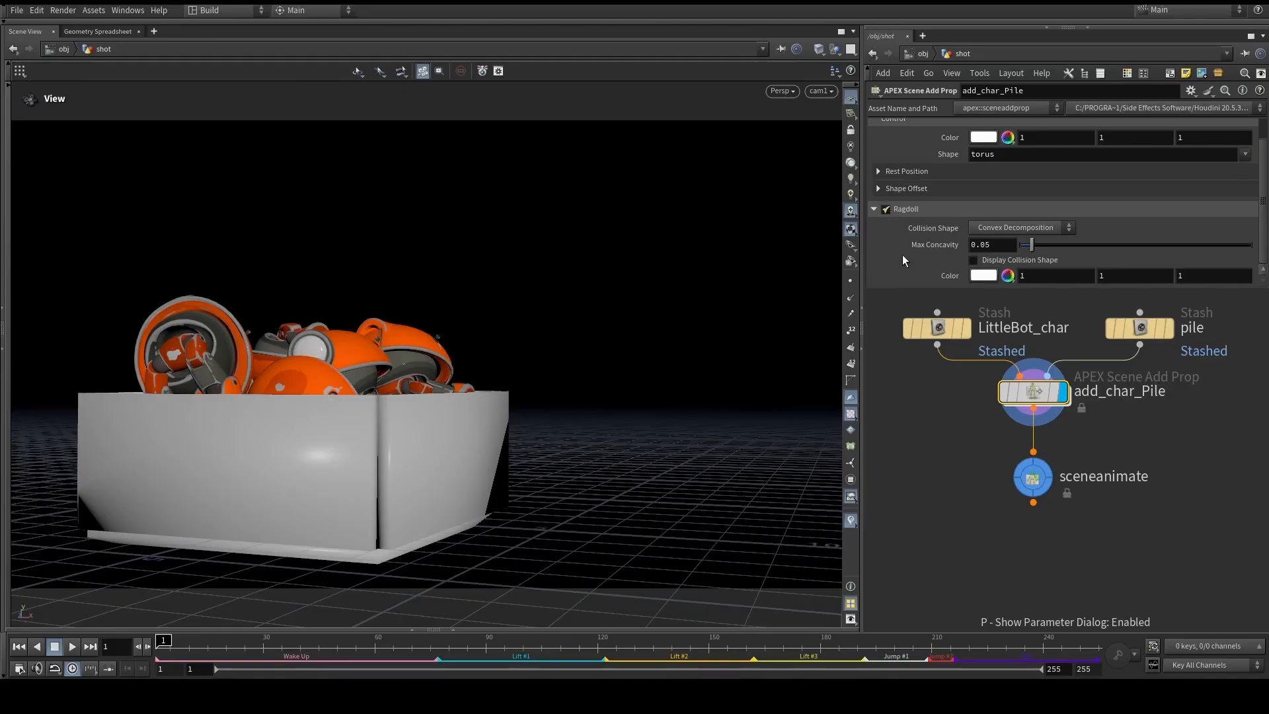
mouse_move(894, 276)
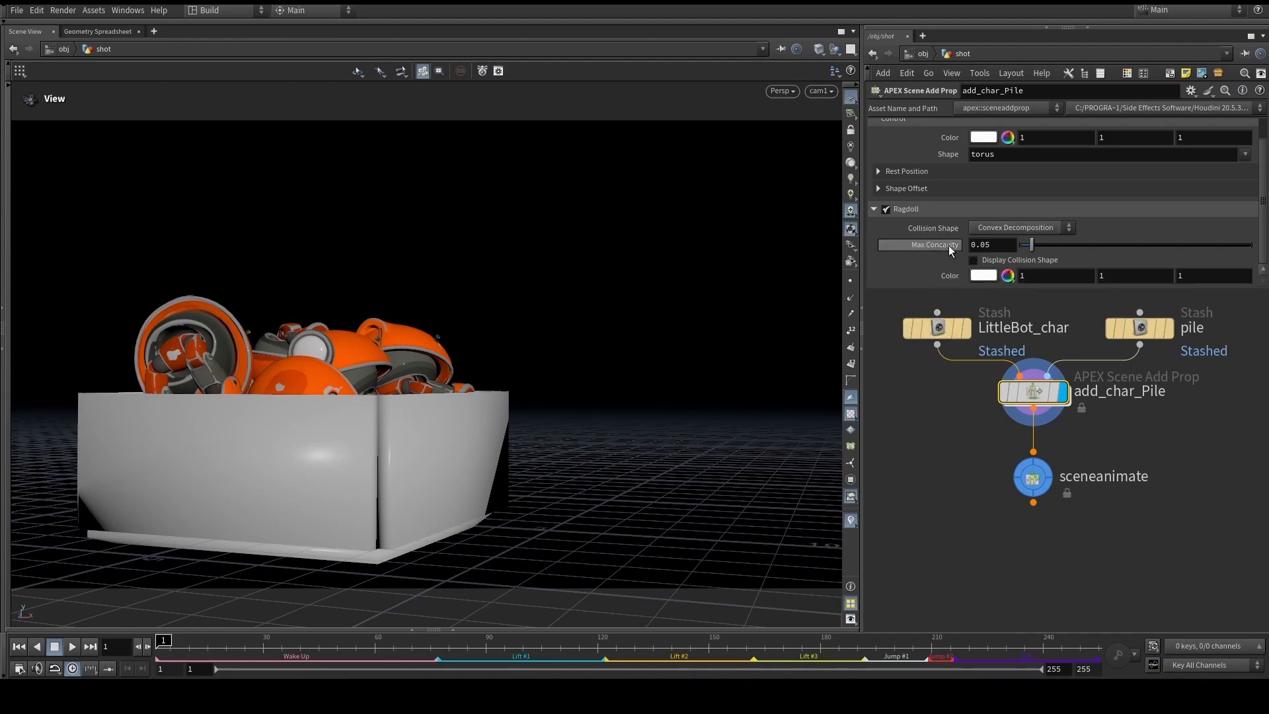
key("p")
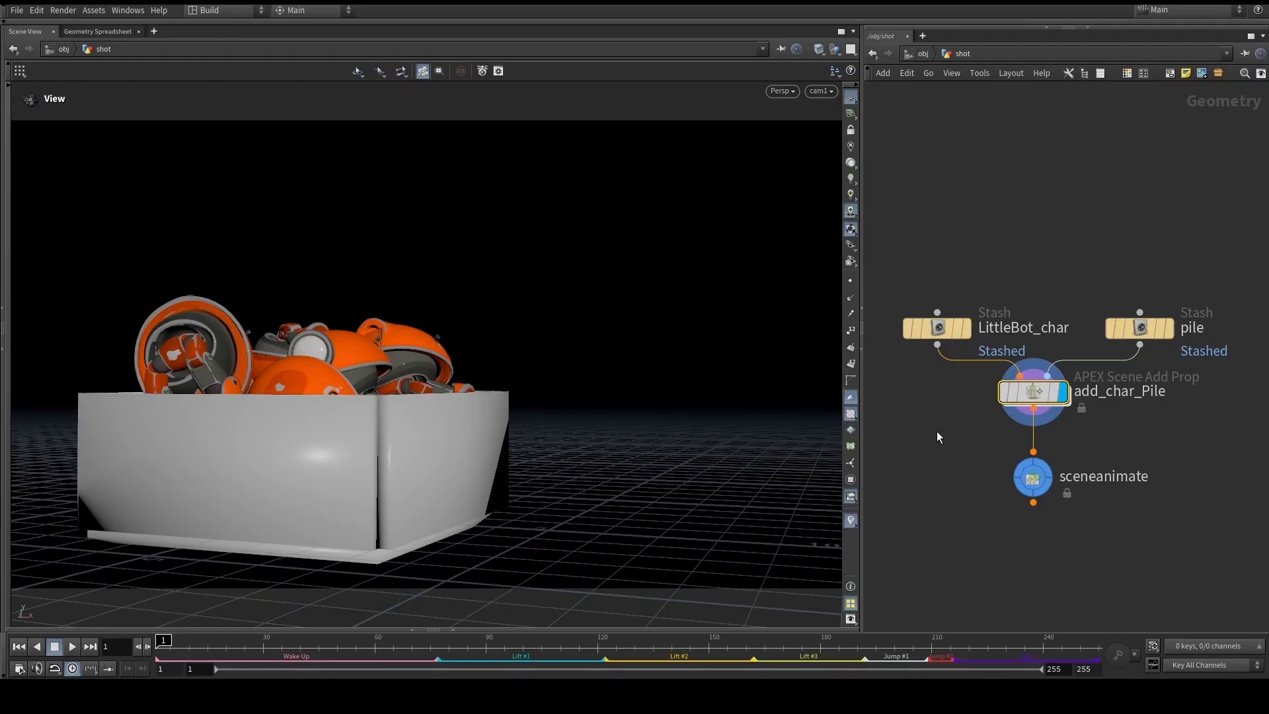
left_click(1039, 471)
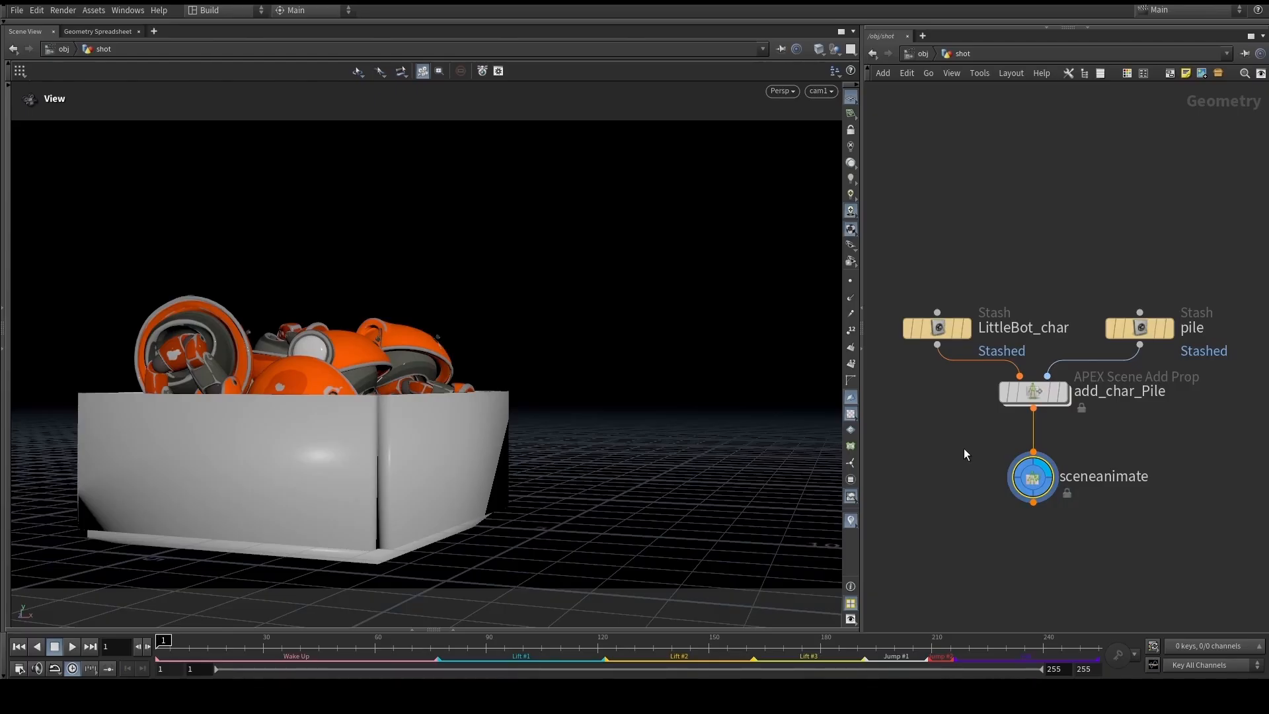
Display the LittleBot_char stash and wire a new Unpack Folder node to its output
middle_click_drag(952, 440, 997, 447)
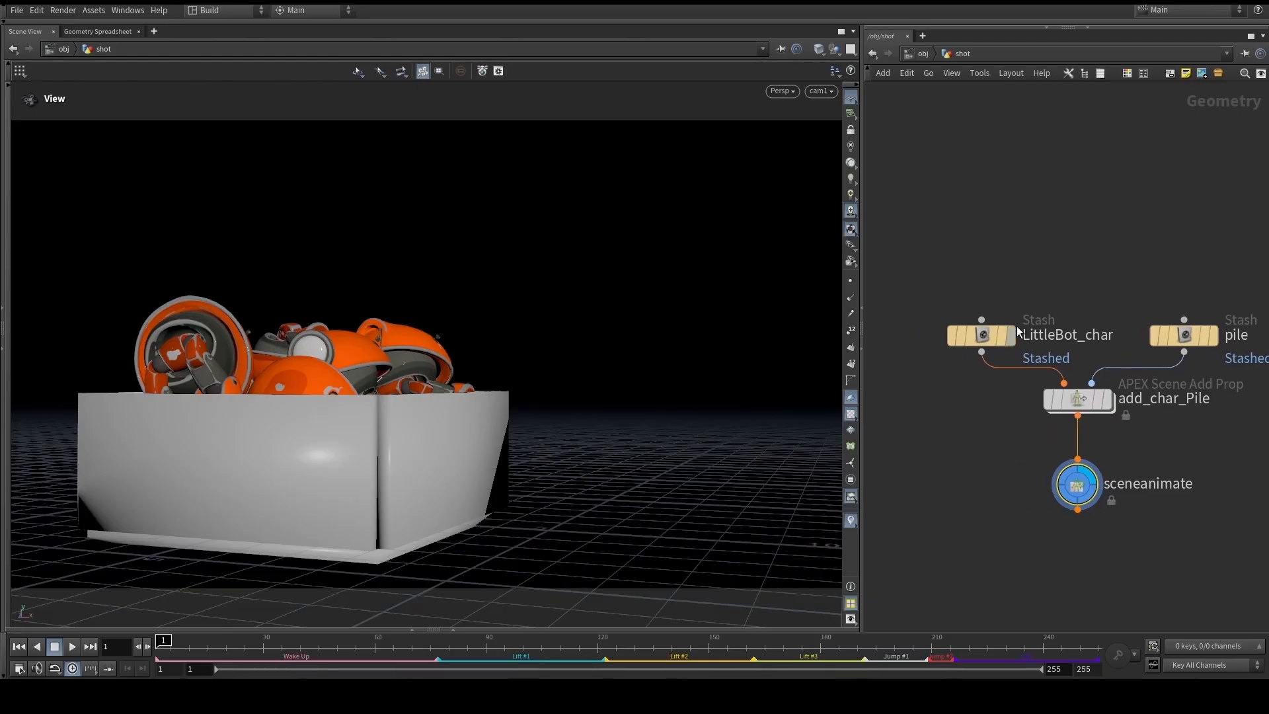
left_click(1012, 332)
left_click(982, 334)
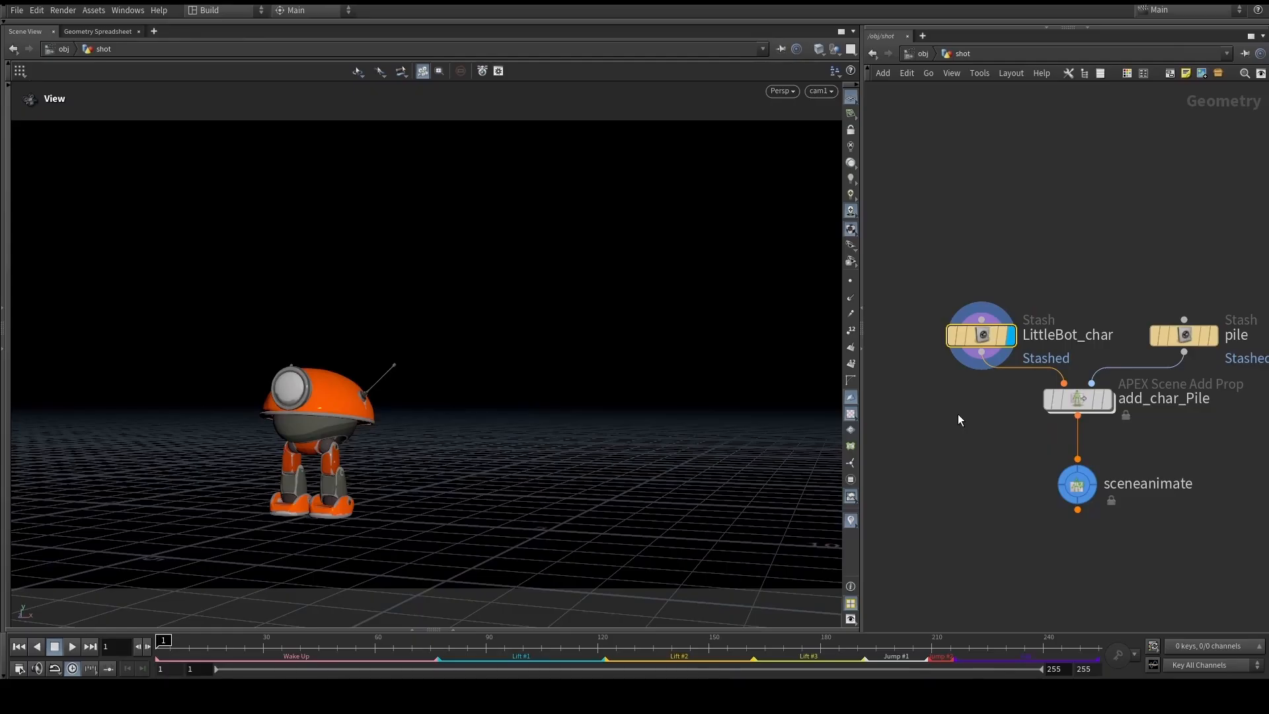
key("Tab")
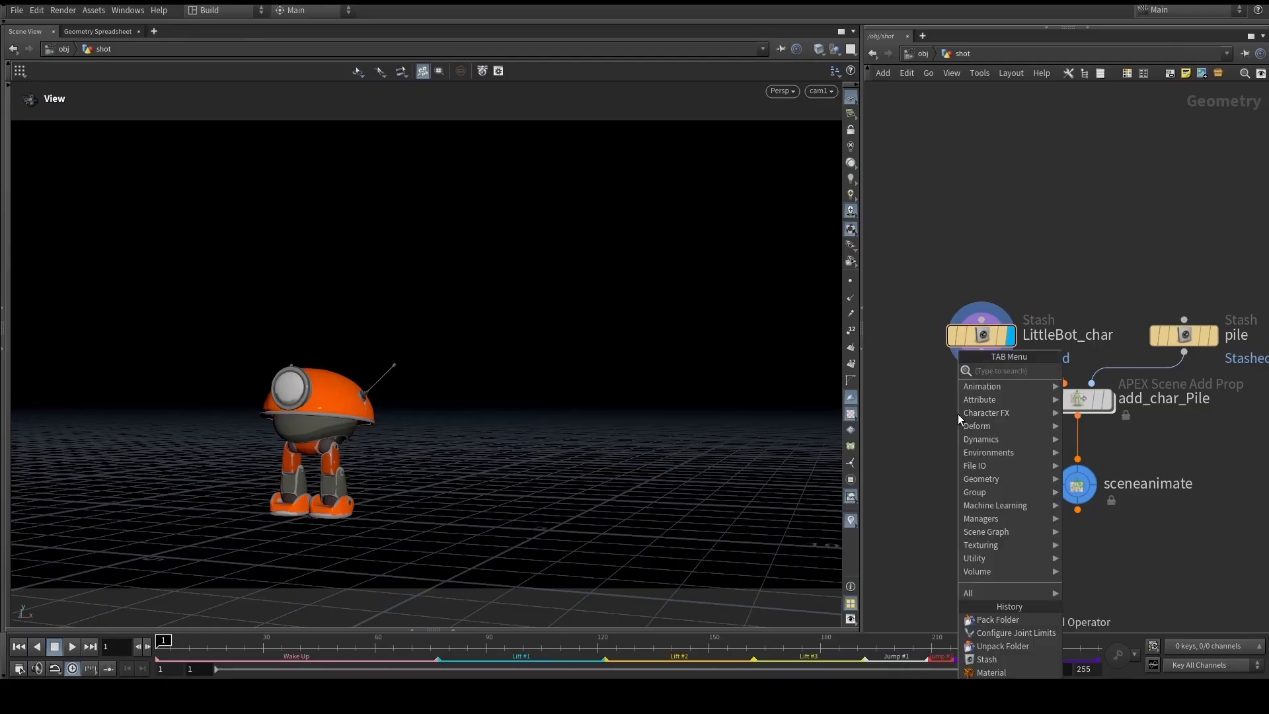
type("unpackfold")
key("Return")
left_click(958, 413)
scroll(959, 413, "up", 3)
left_click_drag(998, 308, 957, 388)
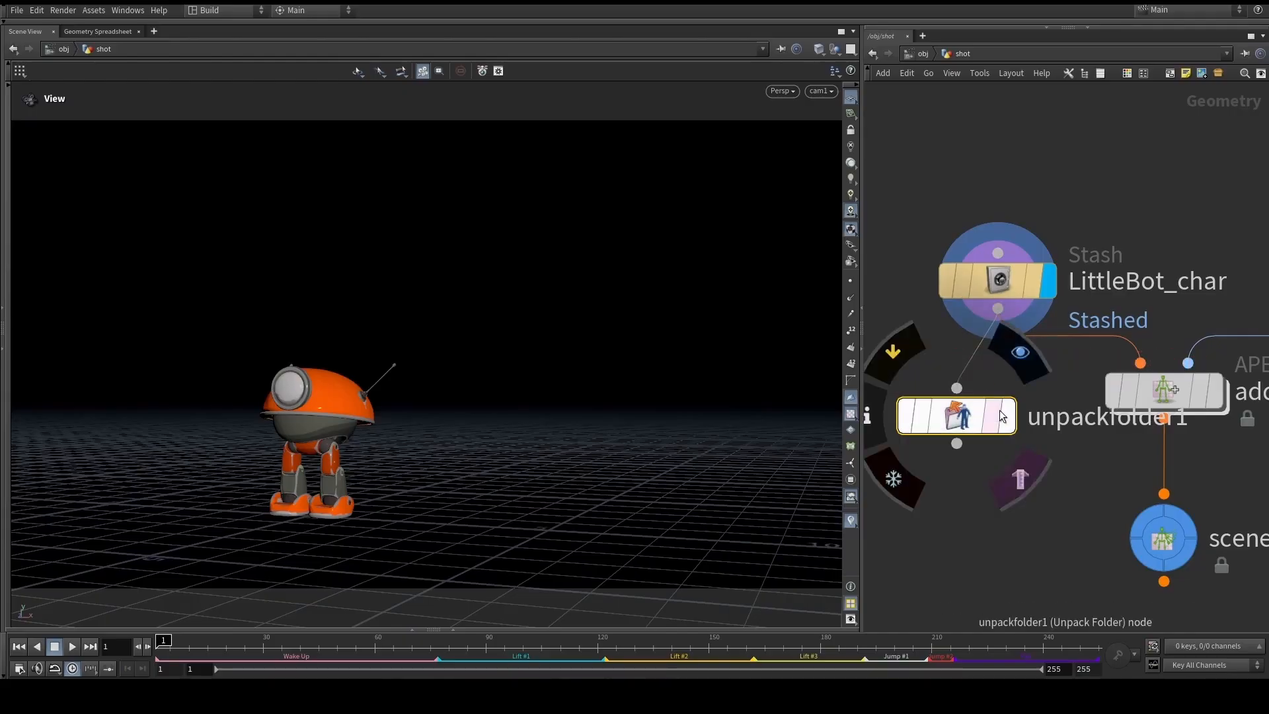
Display the Unpack Folder node and set its extract pattern to /LittleBot.char/Ragdoll.skel using the rig tree
left_click(1008, 415)
left_click(4, 306)
key("p")
left_click(1254, 128)
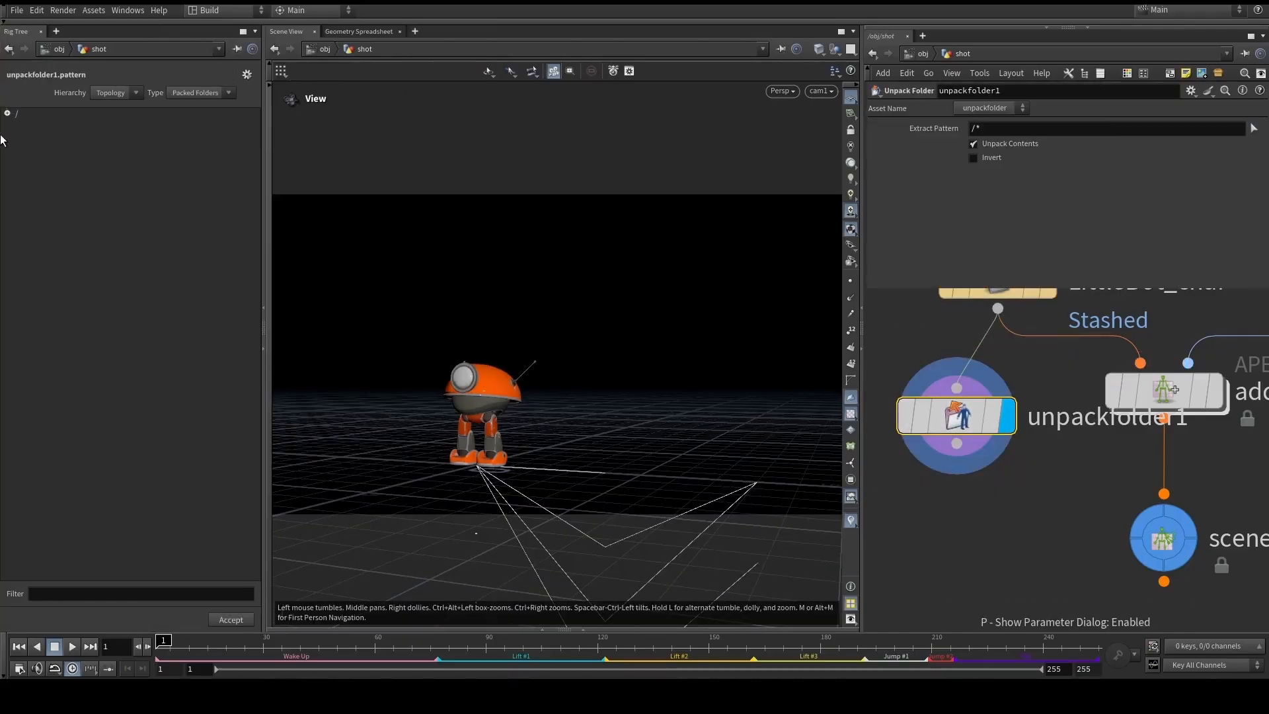
left_click(6, 114)
left_click(20, 135)
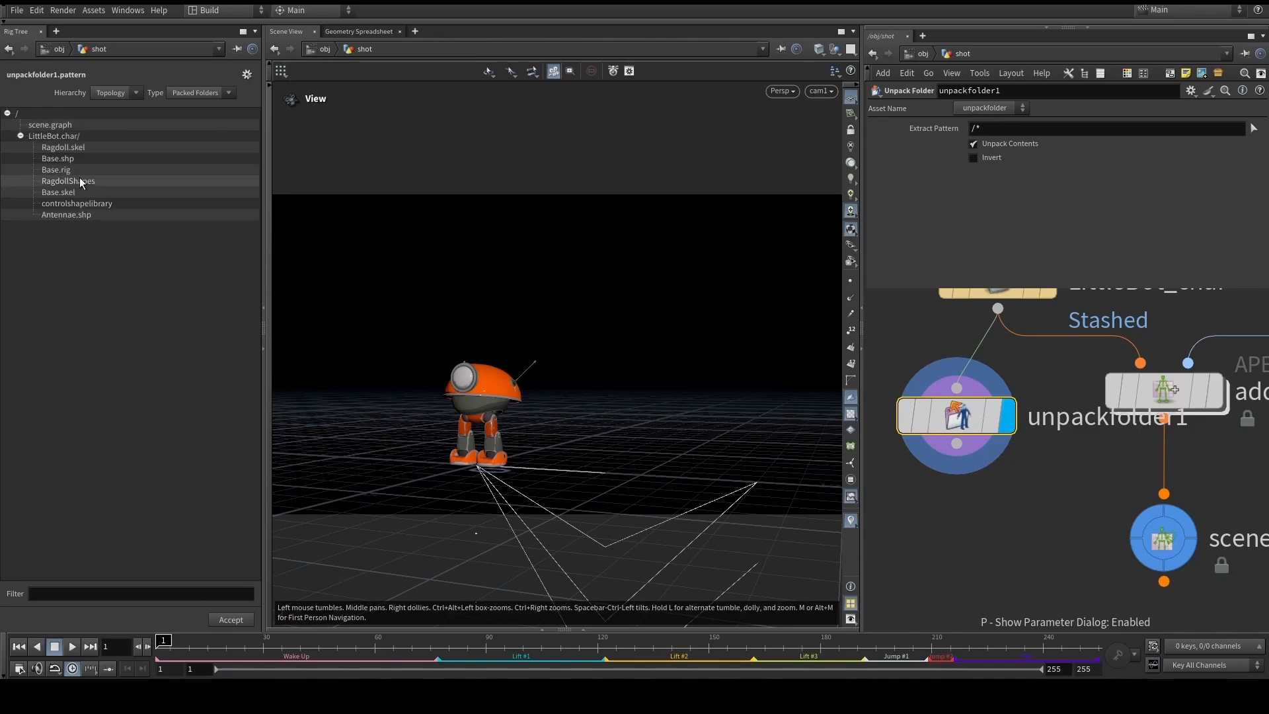
left_click(90, 146)
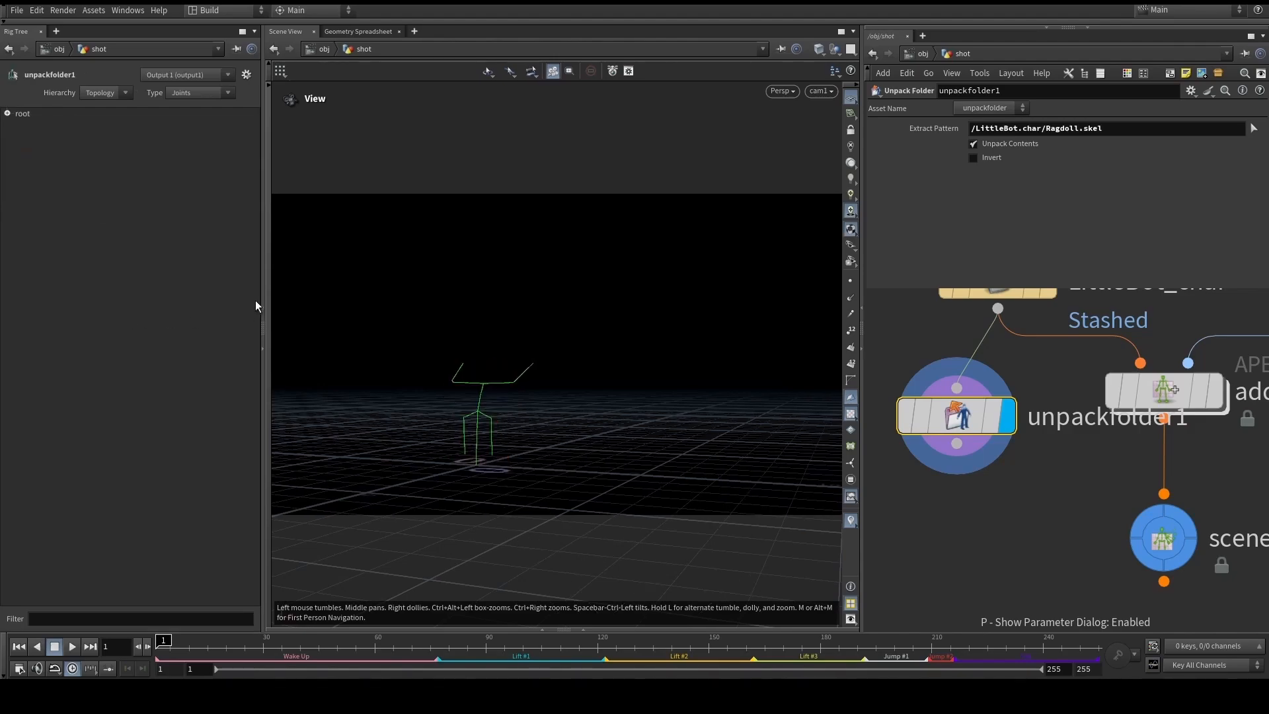
left_click(262, 348)
Add a Configure Joint Limits node, wire it below the Unpack Folder node and display it
key("Tab")
type("limit")
key("Return")
left_click(928, 542)
left_click(956, 444)
left_click(907, 509)
left_click_drag(923, 550, 948, 555)
left_click(1008, 540)
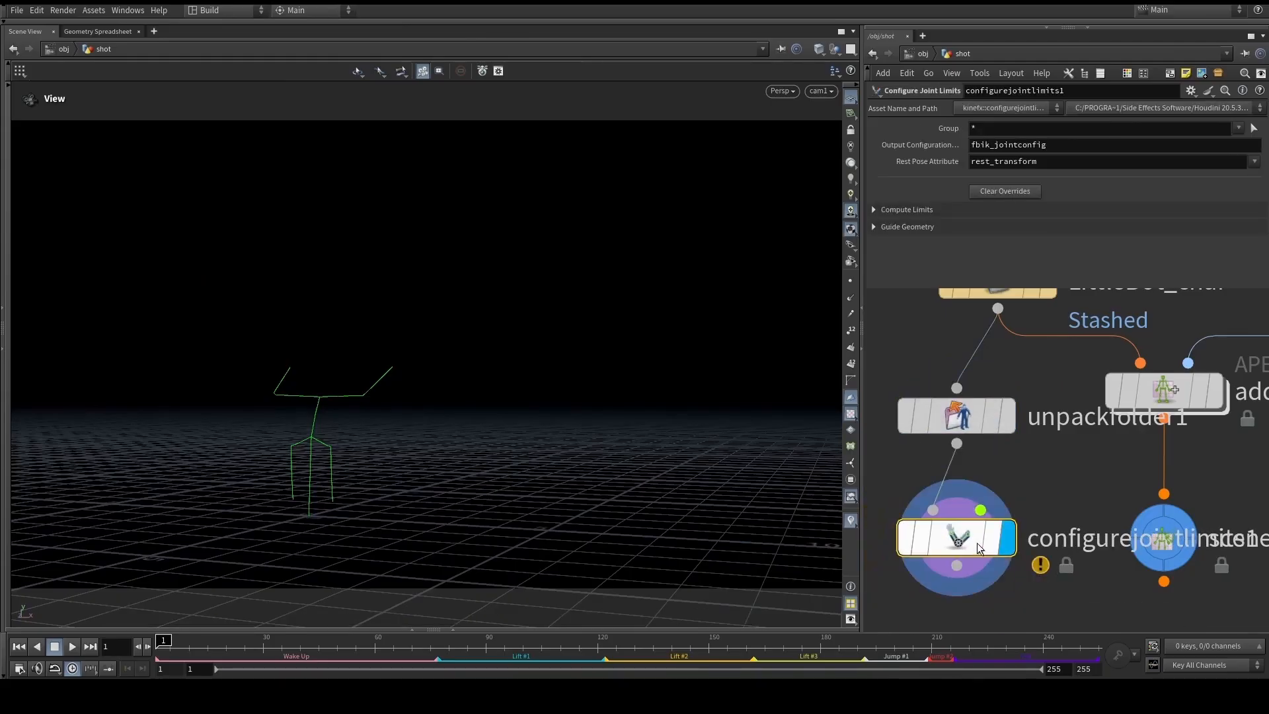
Enable Display Rotation Limits in the guide geometry and inspect the limits on the ragdoll skeleton's joints
left_click(931, 227)
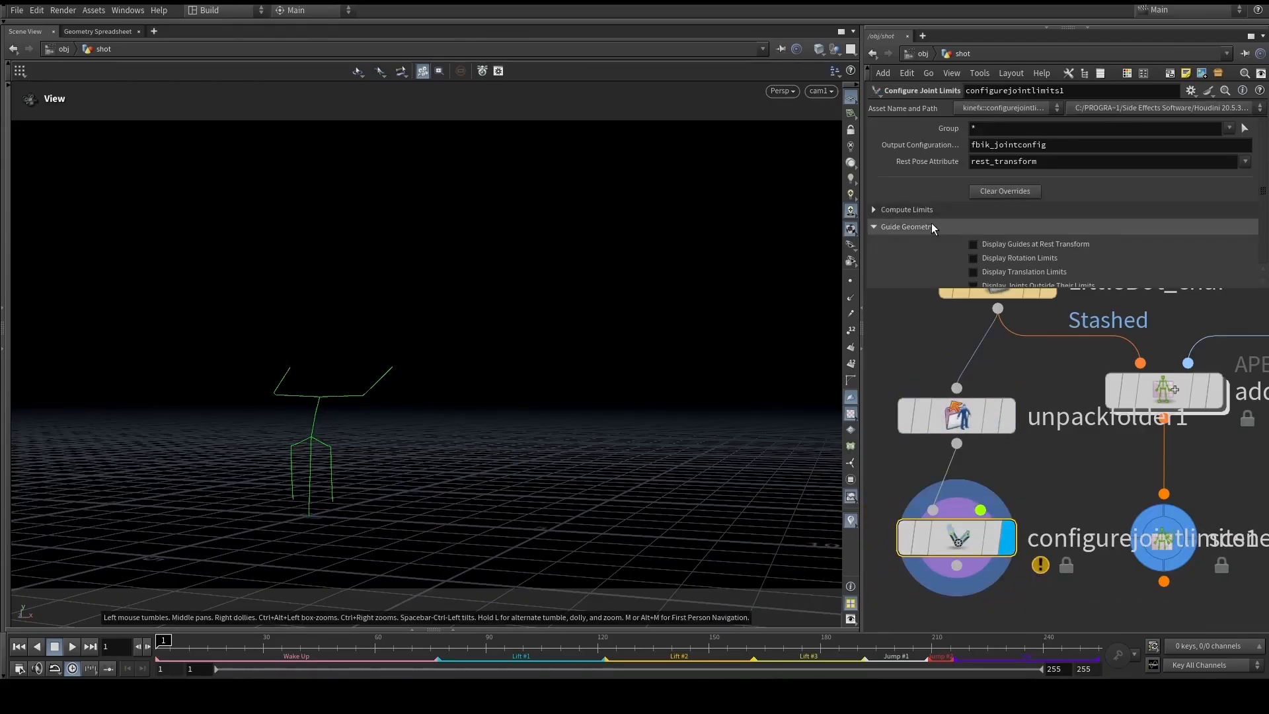
left_click(997, 259)
scroll(423, 333, "up", 5)
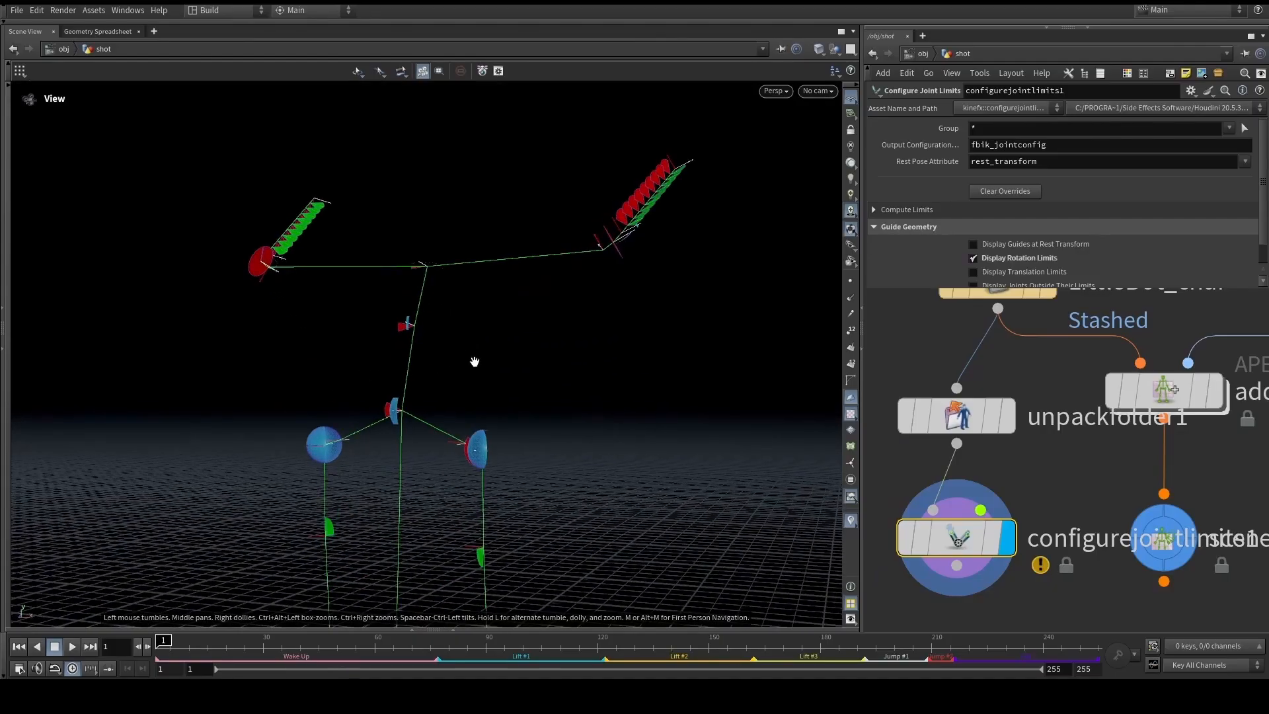
left_click_drag(423, 334, 421, 390)
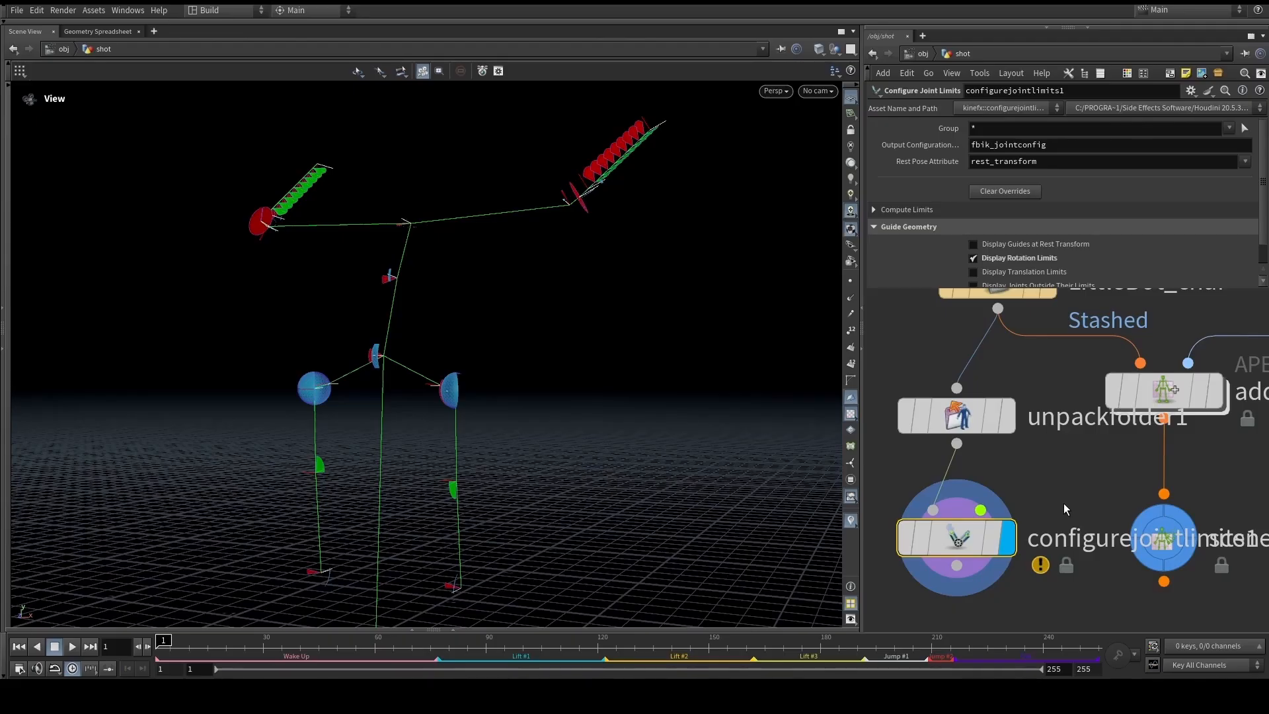
Delete the Unpack Folder and Configure Joint Limits nodes
scroll(1066, 492, "down", 4)
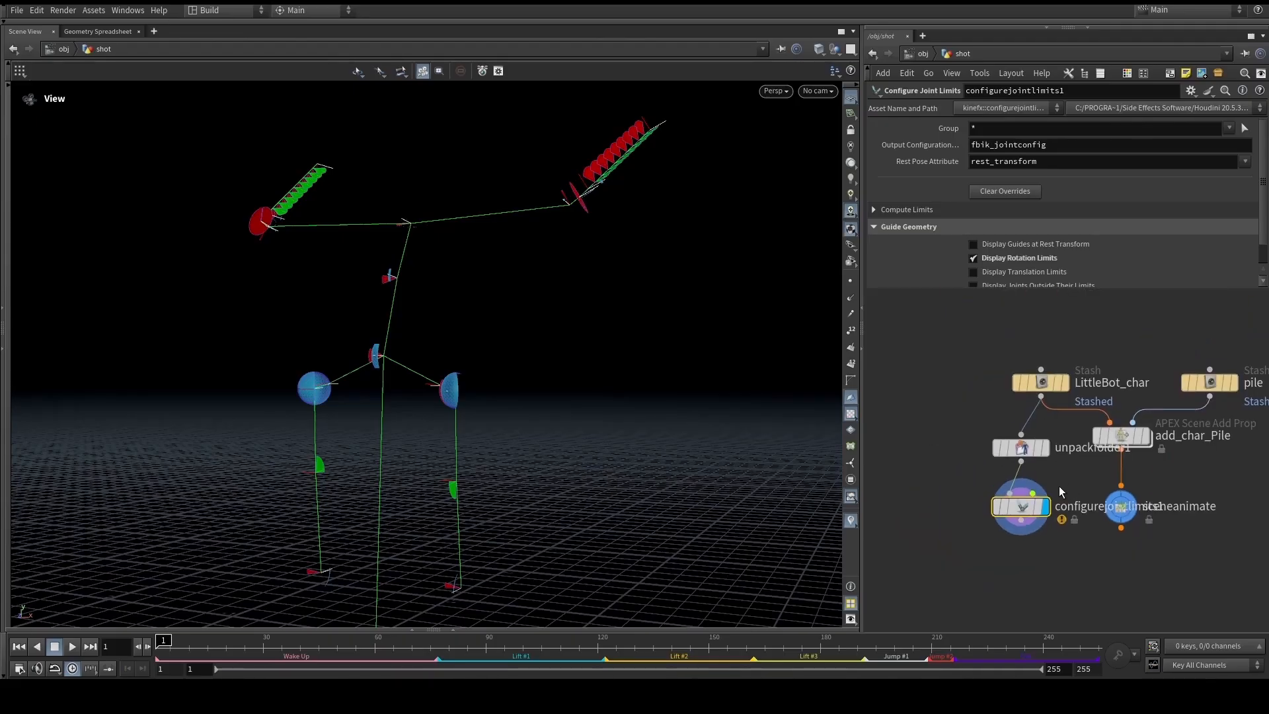
left_click_drag(944, 423, 1044, 512)
key("Delete")
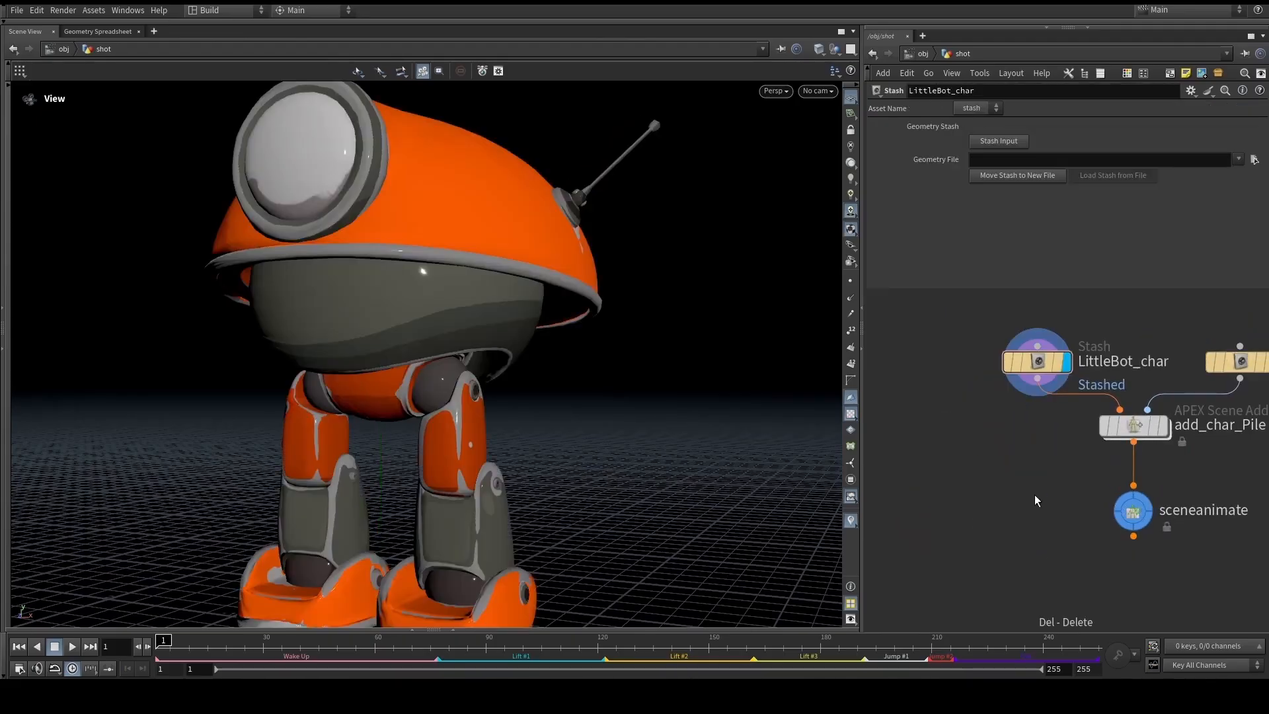
Add an APEX Map Character node, wire it to LittleBot_char and display it
key("Tab")
type("map cha")
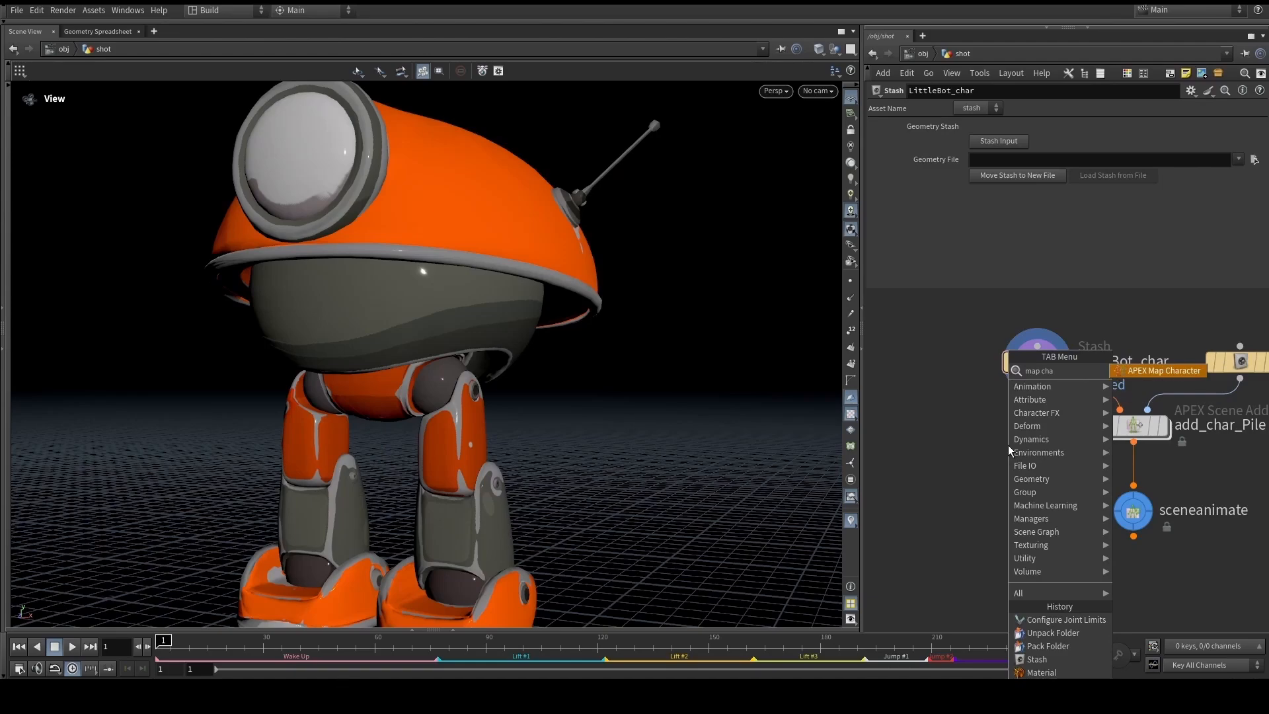
key("Return")
left_click(1009, 445)
scroll(1009, 449, "up", 2)
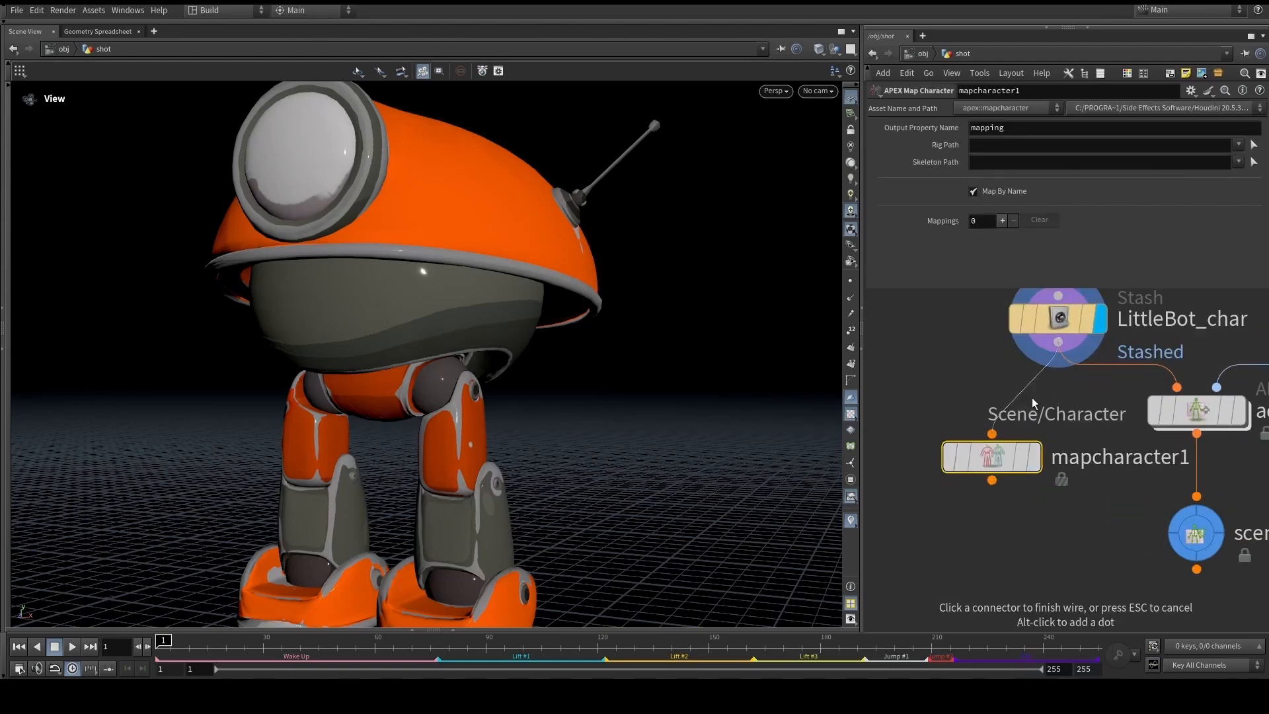
left_click(1034, 464)
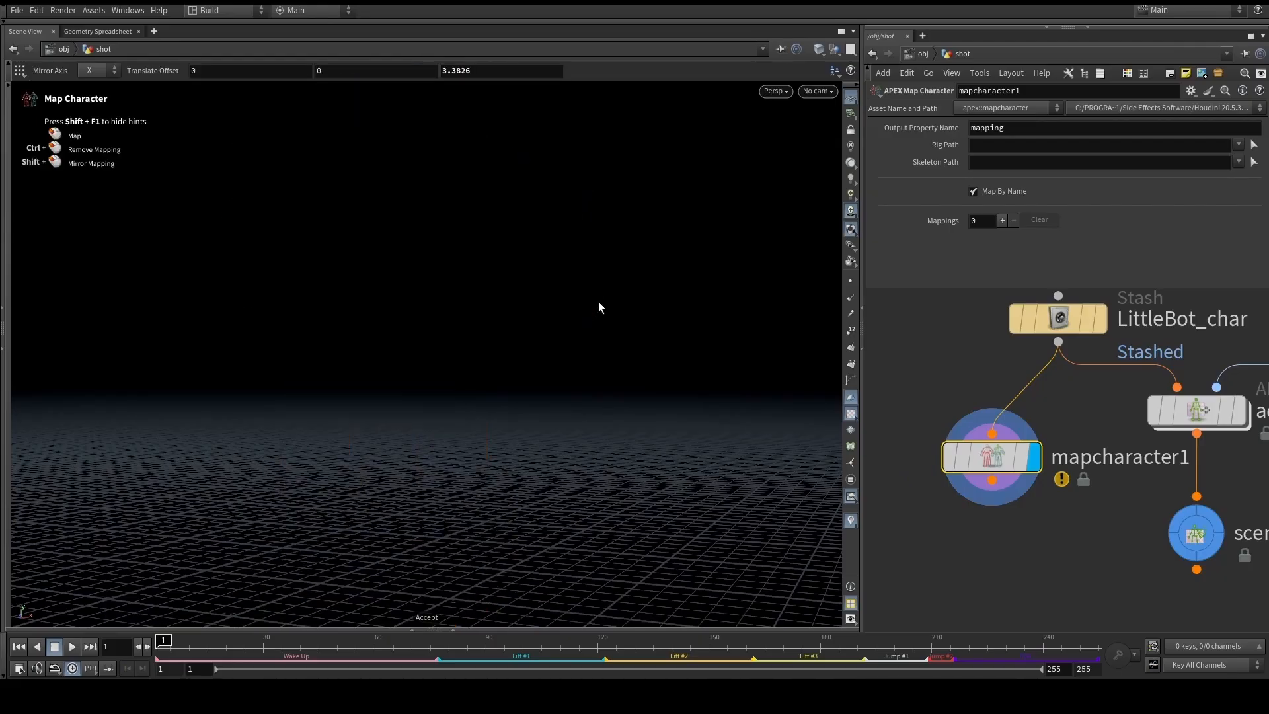
Set the rig path to /LittleBot.char/Base.rig and the skeleton path to /LittleBot.char/Ragdoll.skel, with Map By Name turned off
left_click(1239, 144)
left_click(1233, 158)
left_click(1238, 162)
left_click(1234, 189)
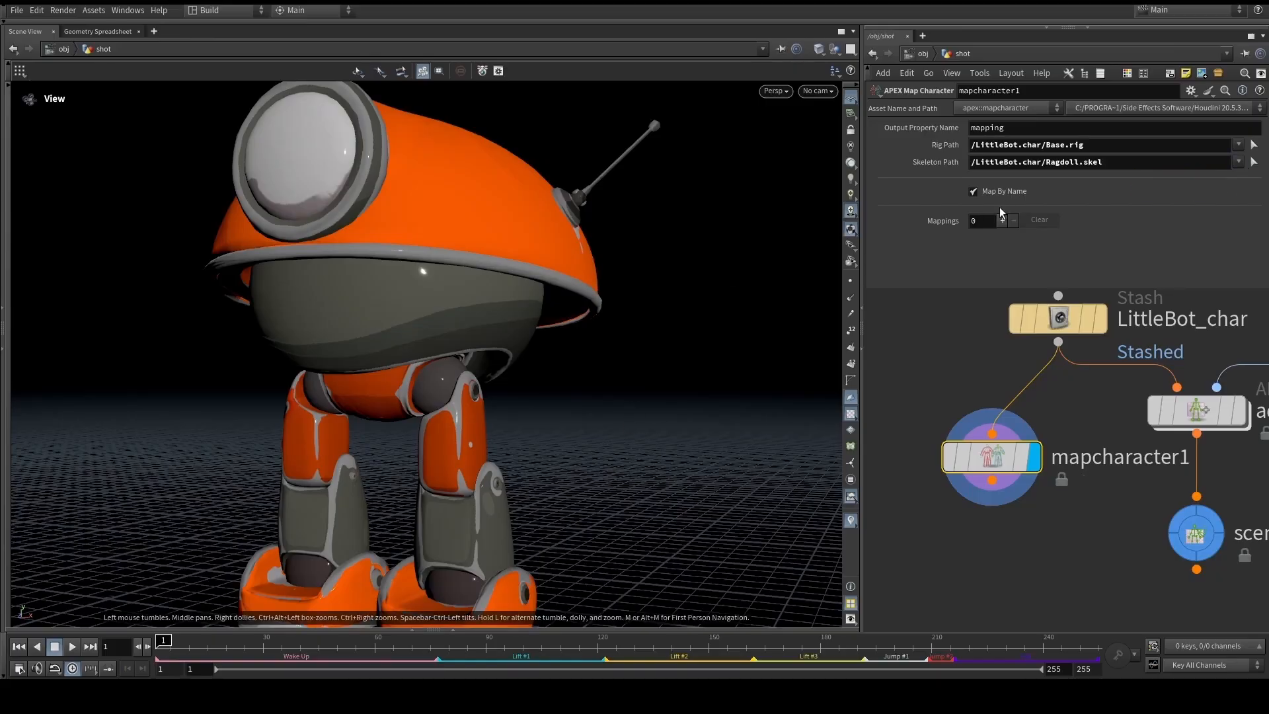
left_click(973, 191)
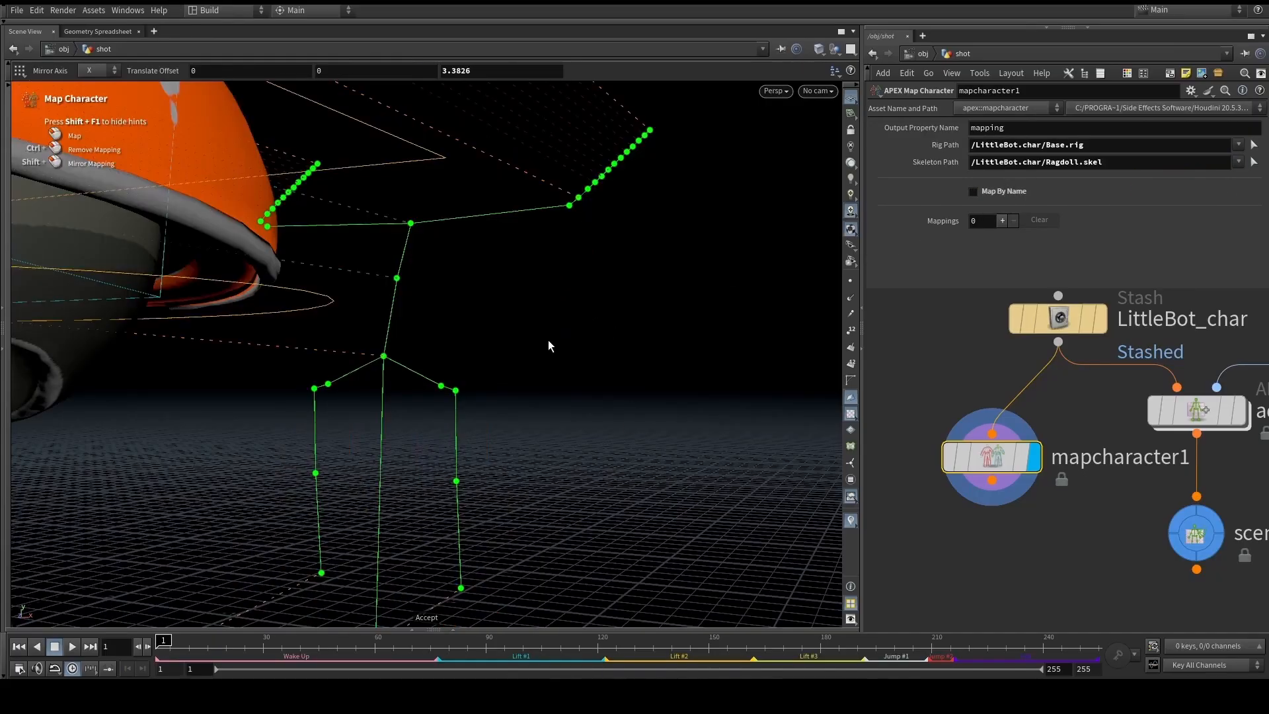
Examine how LittleBot's rig controls are mapped to the ragdoll skeleton's joints, including controls such as head_lookat
right_click_drag(257, 383, 369, 346)
left_click_drag(368, 346, 388, 346)
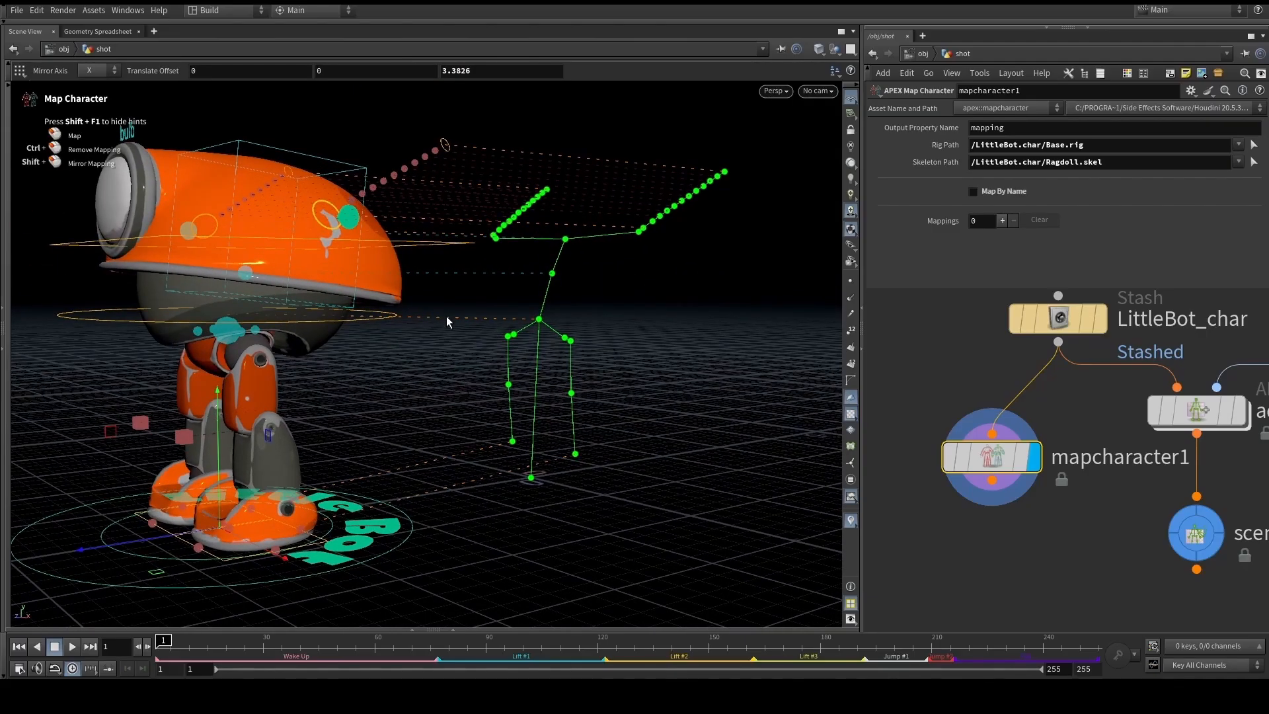
left_click_drag(447, 316, 476, 335)
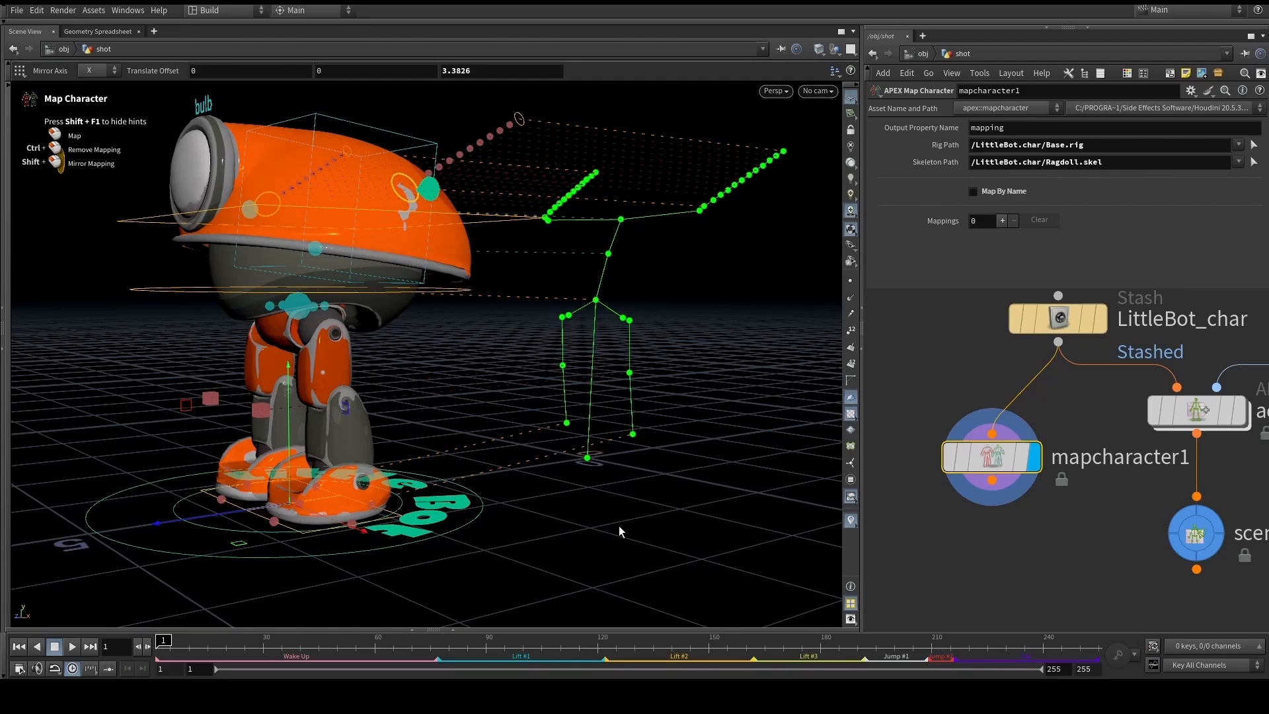
left_click_drag(538, 415, 468, 334, "alt")
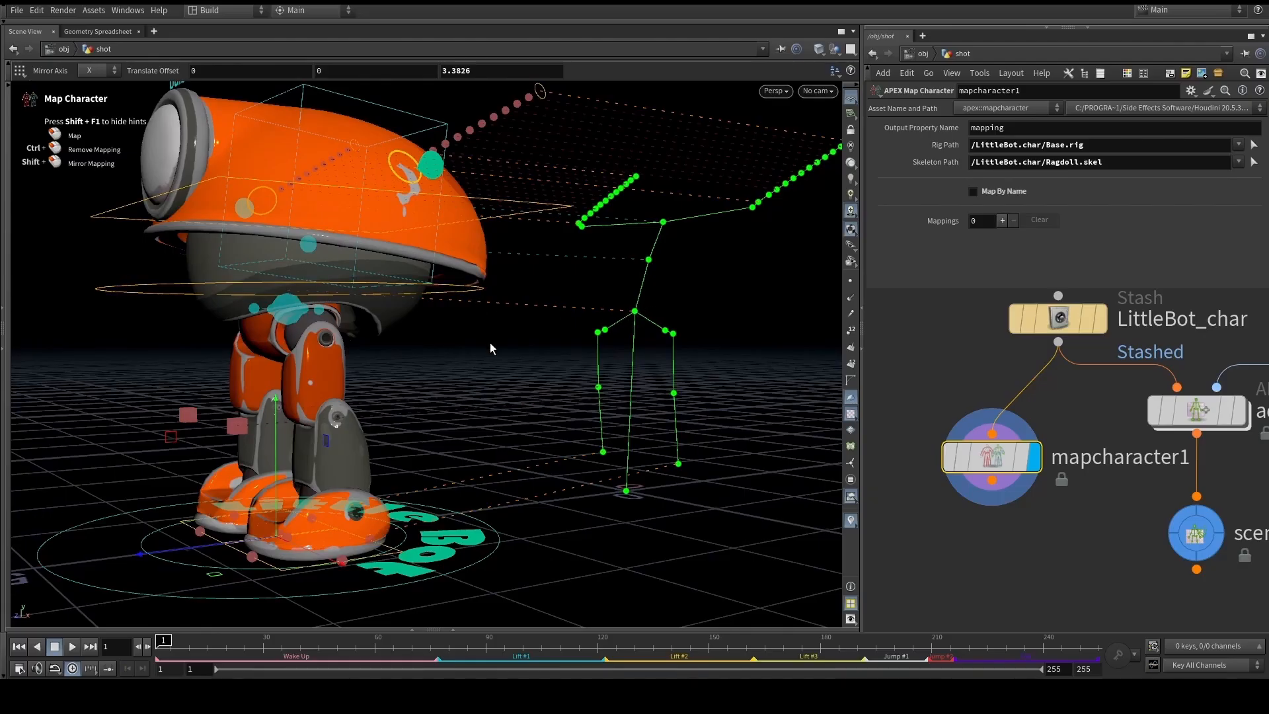
key("Escape")
mouse_move(490, 342)
left_mouse_down()
mouse_move(462, 378)
mouse_move(482, 354)
left_mouse_up()
key("Return")
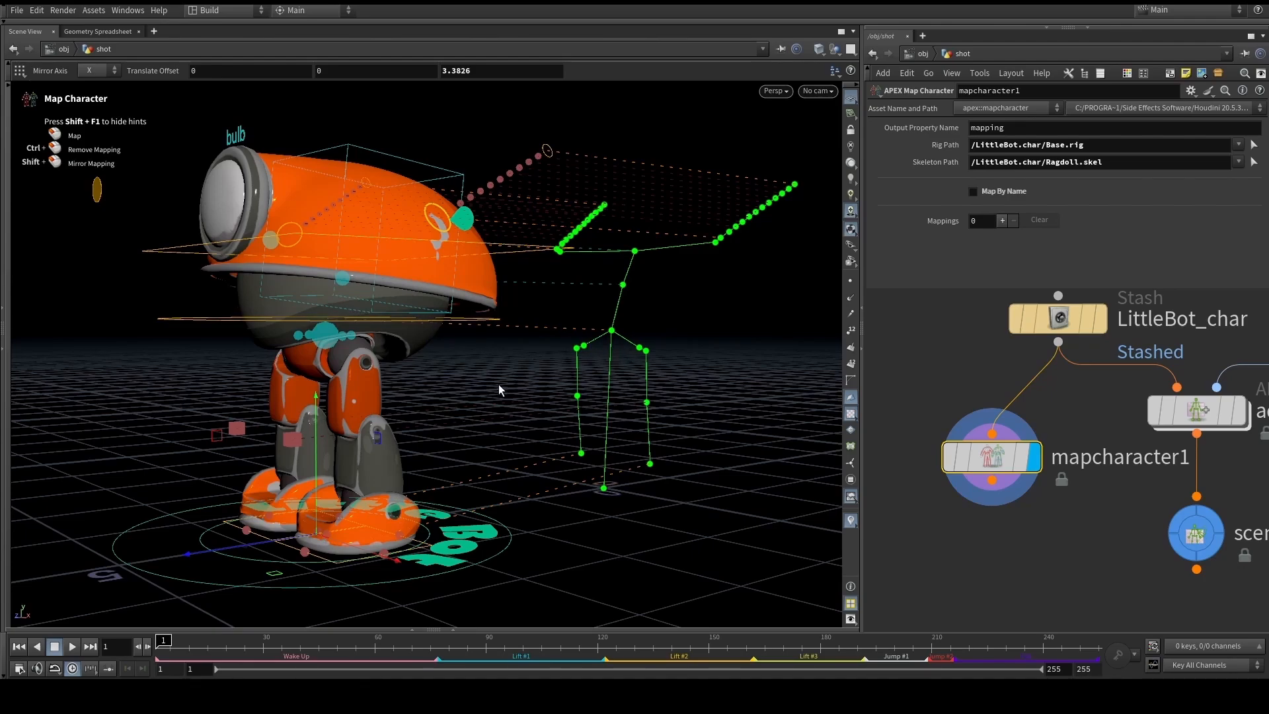
key("space")
middle_click_drag(539, 305, 533, 323)
mouse_move(533, 323)
right_mouse_down()
mouse_move(517, 325)
mouse_move(534, 332)
right_mouse_up()
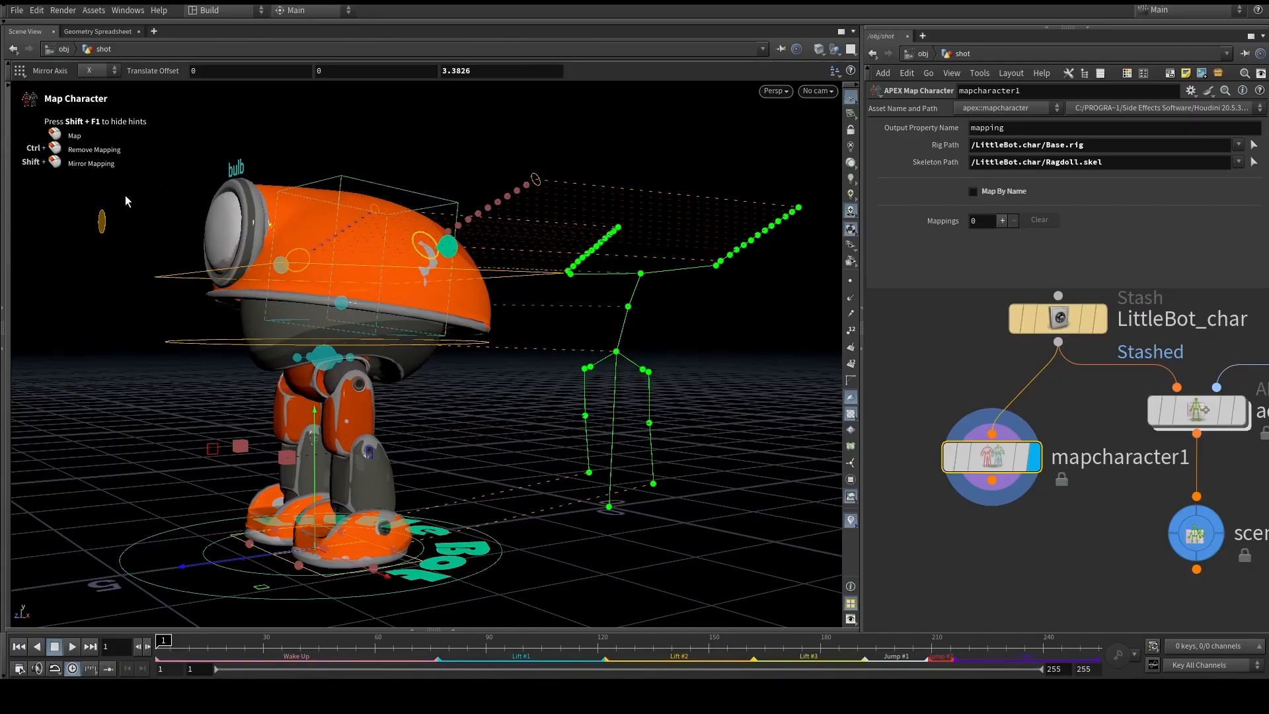
left_click_drag(357, 346, 475, 405, "alt")
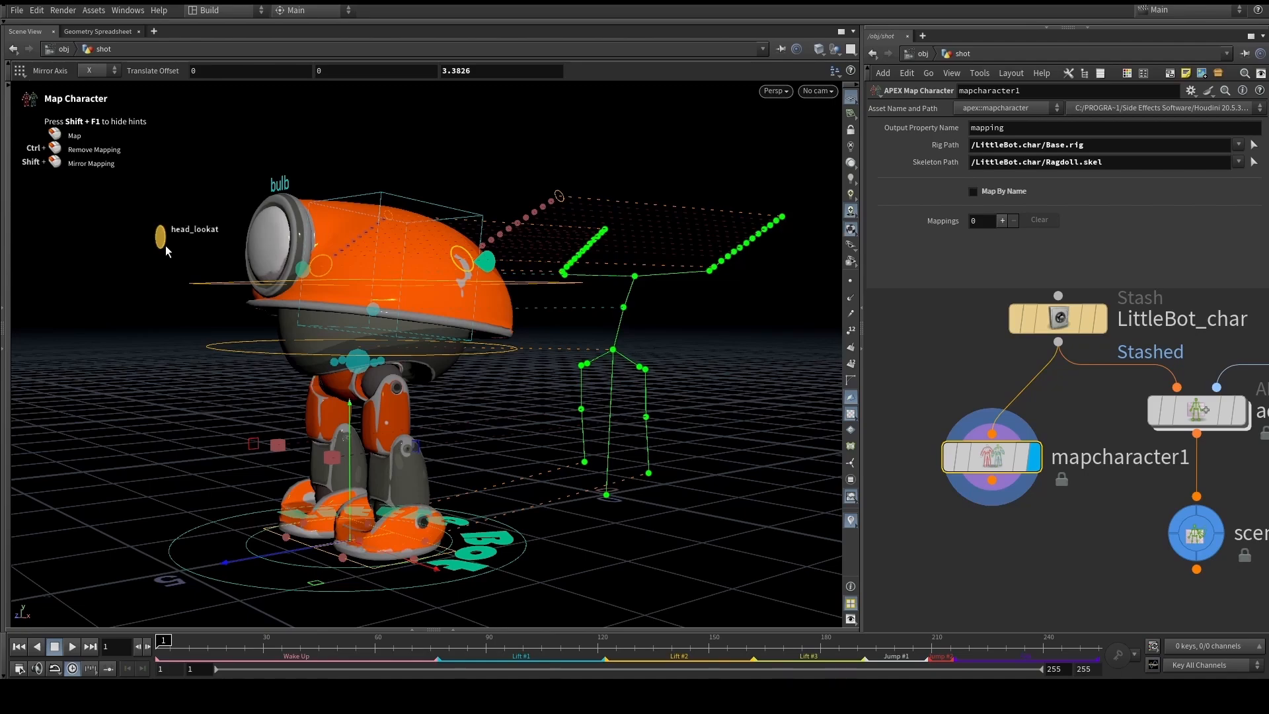
mouse_move(465, 326)
middle_mouse_down("alt")
mouse_move(445, 300)
mouse_move(447, 314)
middle_mouse_up("alt")
key("Escape")
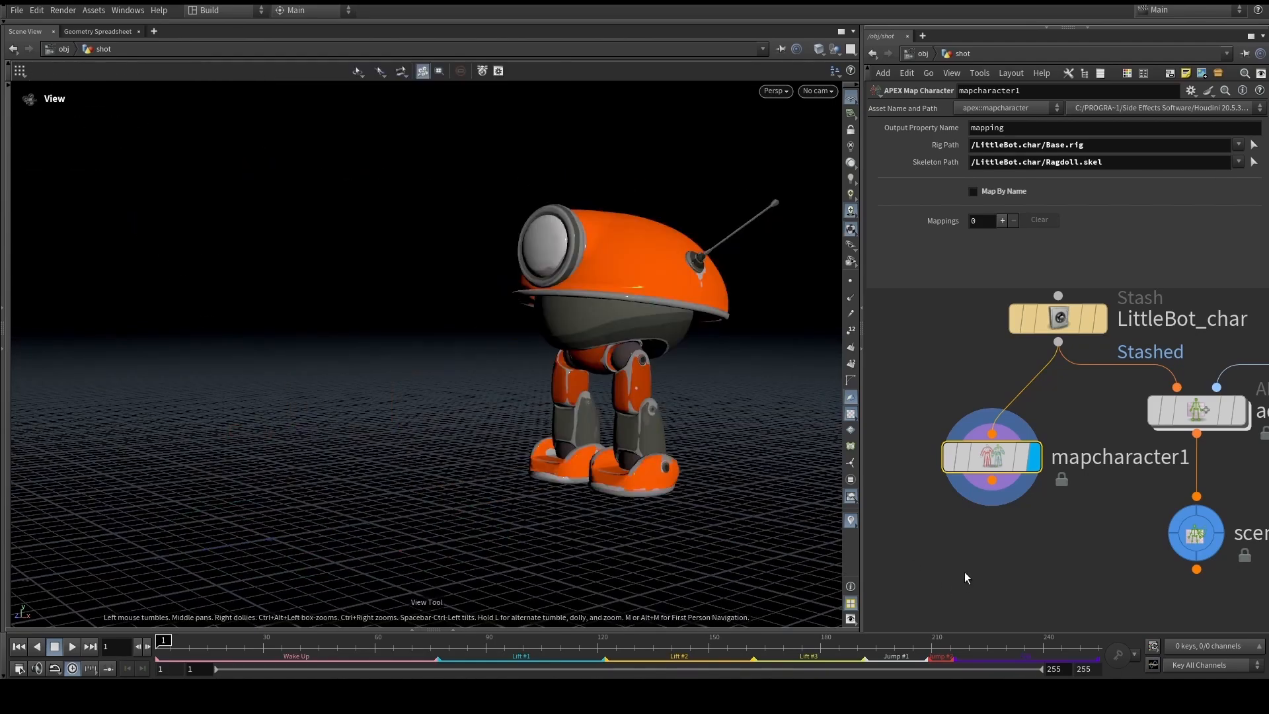
Delete the Map Character node and display the sceneanimate node
key("Delete")
scroll(1077, 502, "down", 4)
scroll(1016, 509, "up", 5)
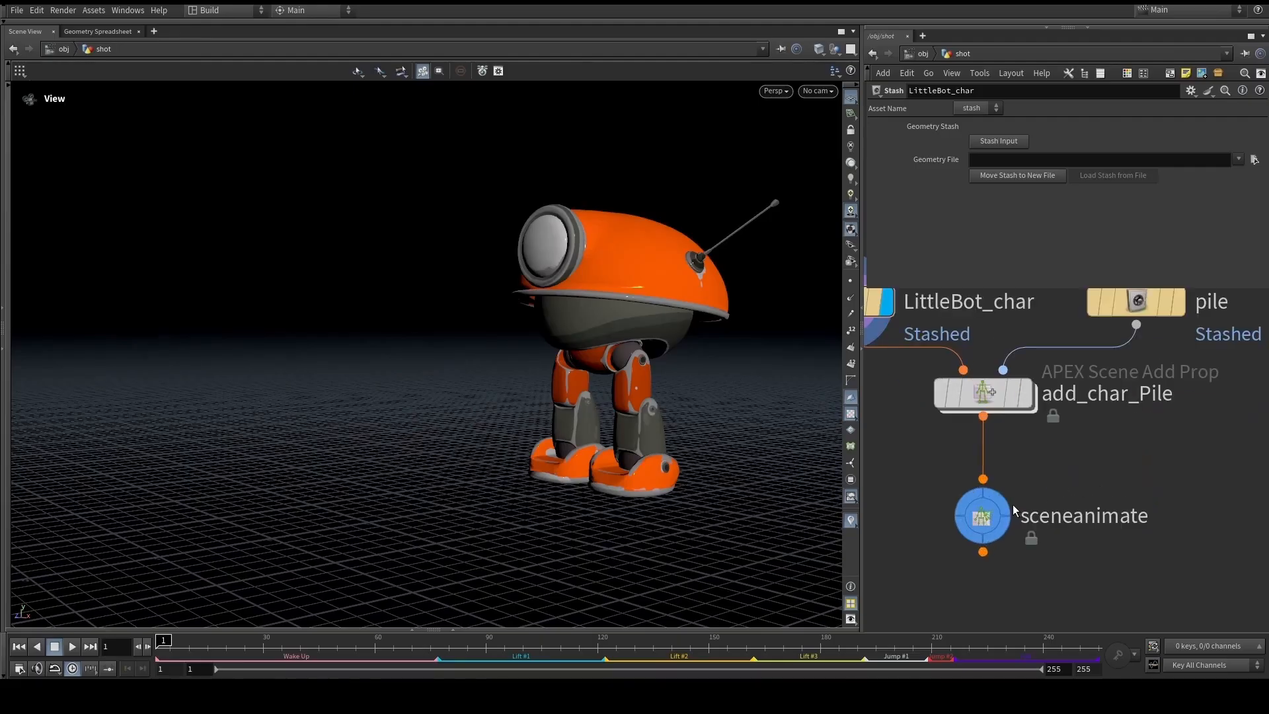
left_click(1038, 468)
scroll(1078, 478, "down", 3)
middle_click_drag(1080, 477, 1089, 466)
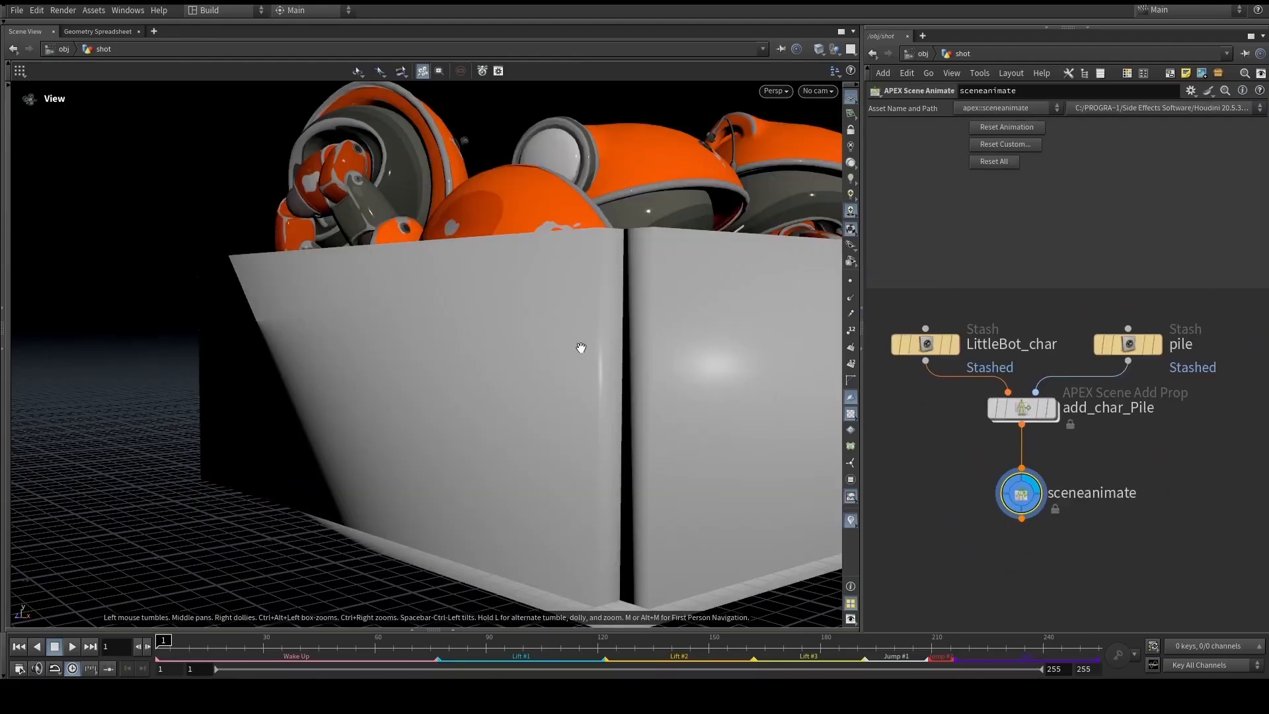
Play the scene animation in the Animate state, looking through cam1
left_click(810, 91)
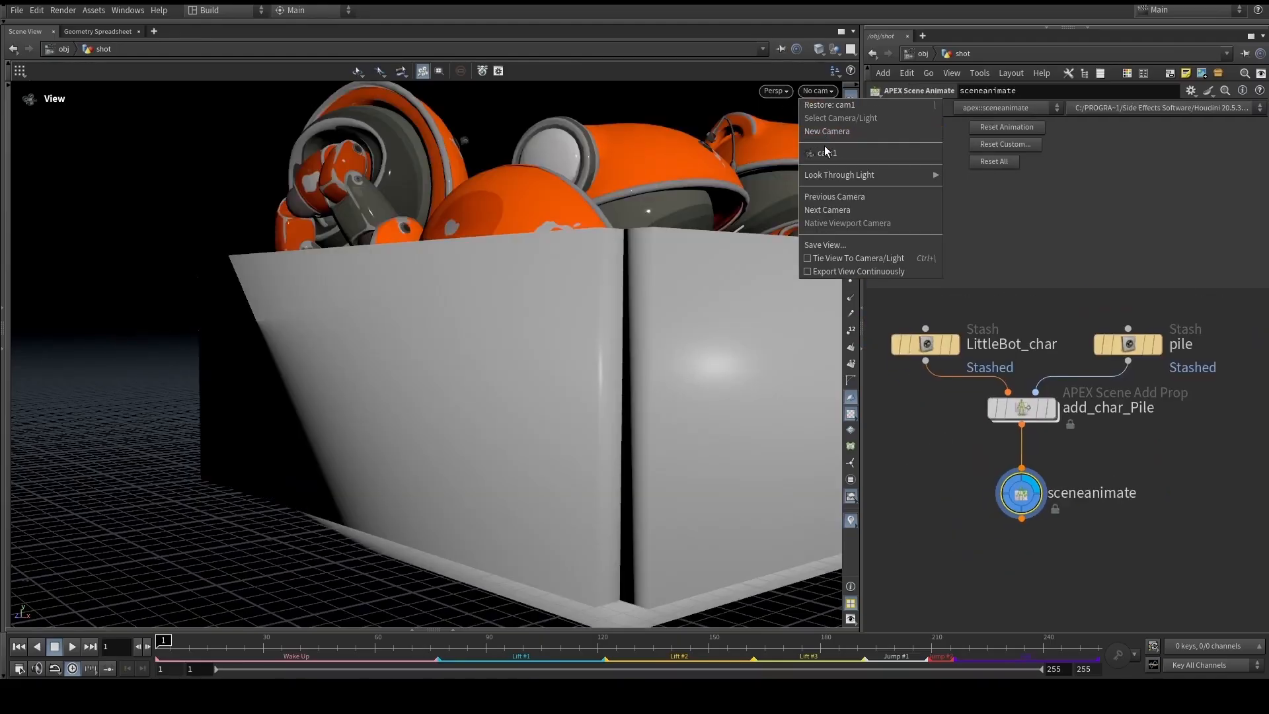
left_click(826, 107)
key("Return")
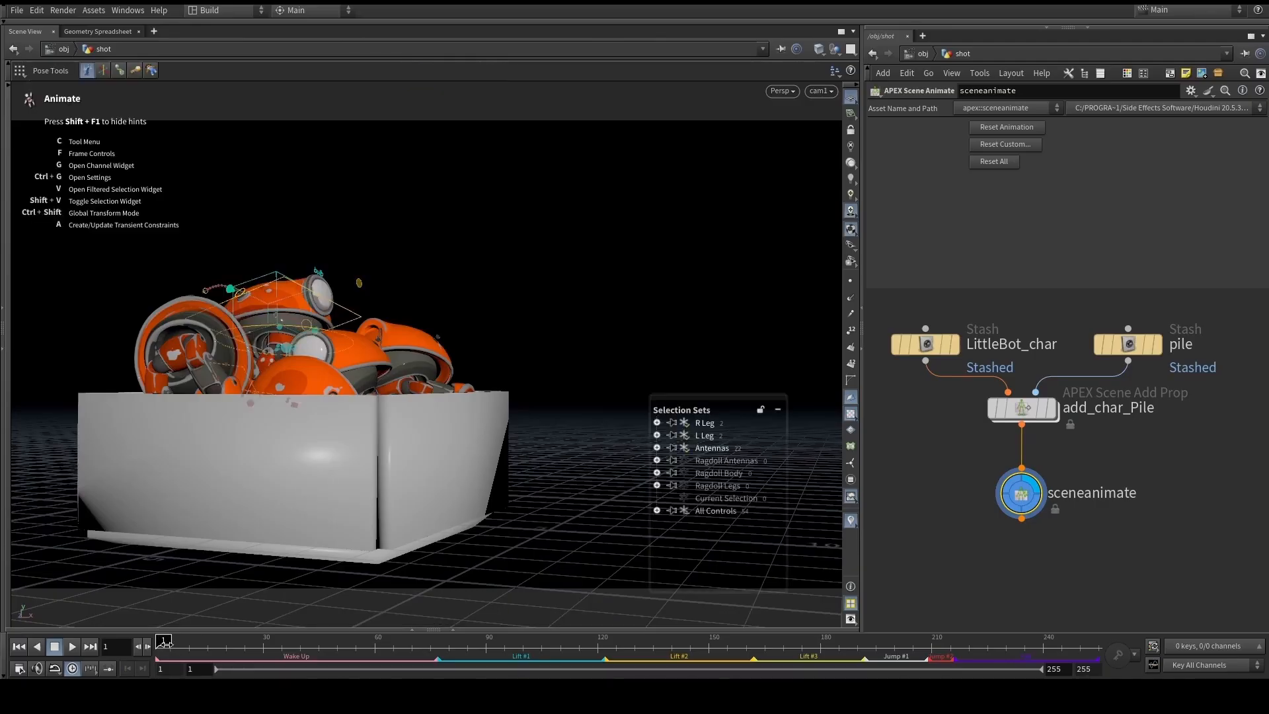
left_click(72, 647)
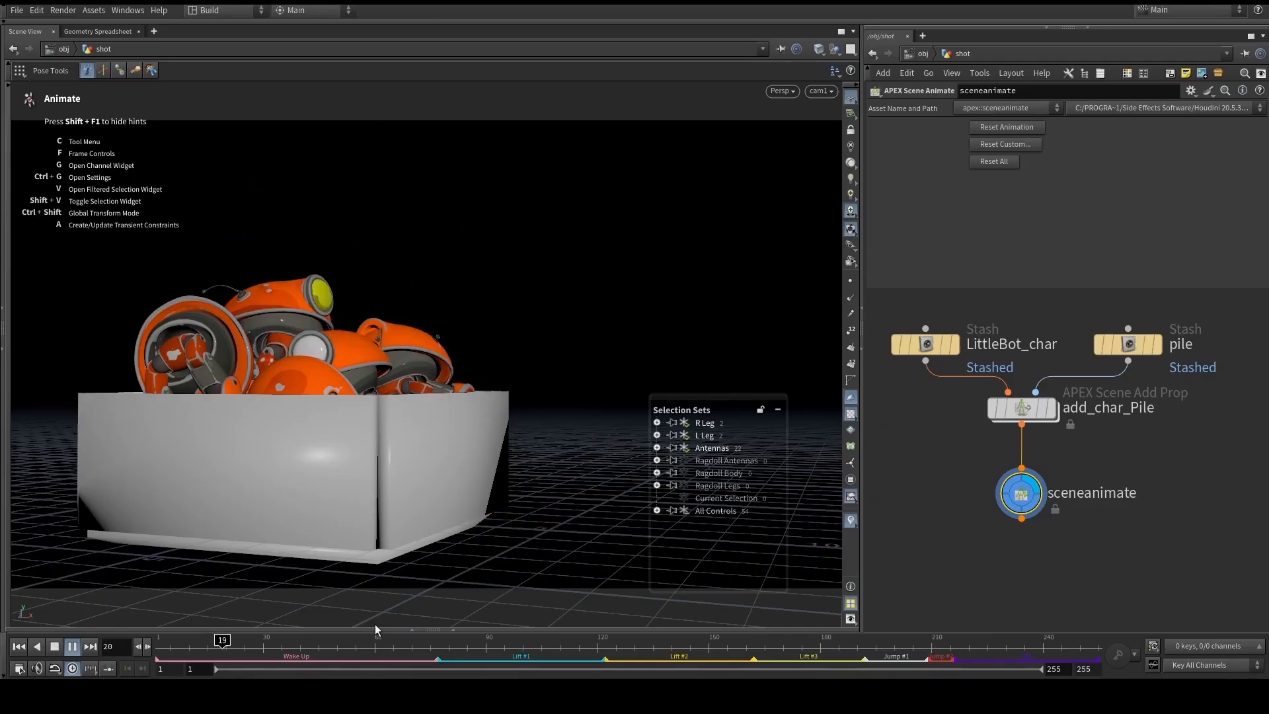
Return to frame 1 and hide the LittleBot controls under All Controls in the Selection Sets
left_click_drag(264, 644, 158, 640)
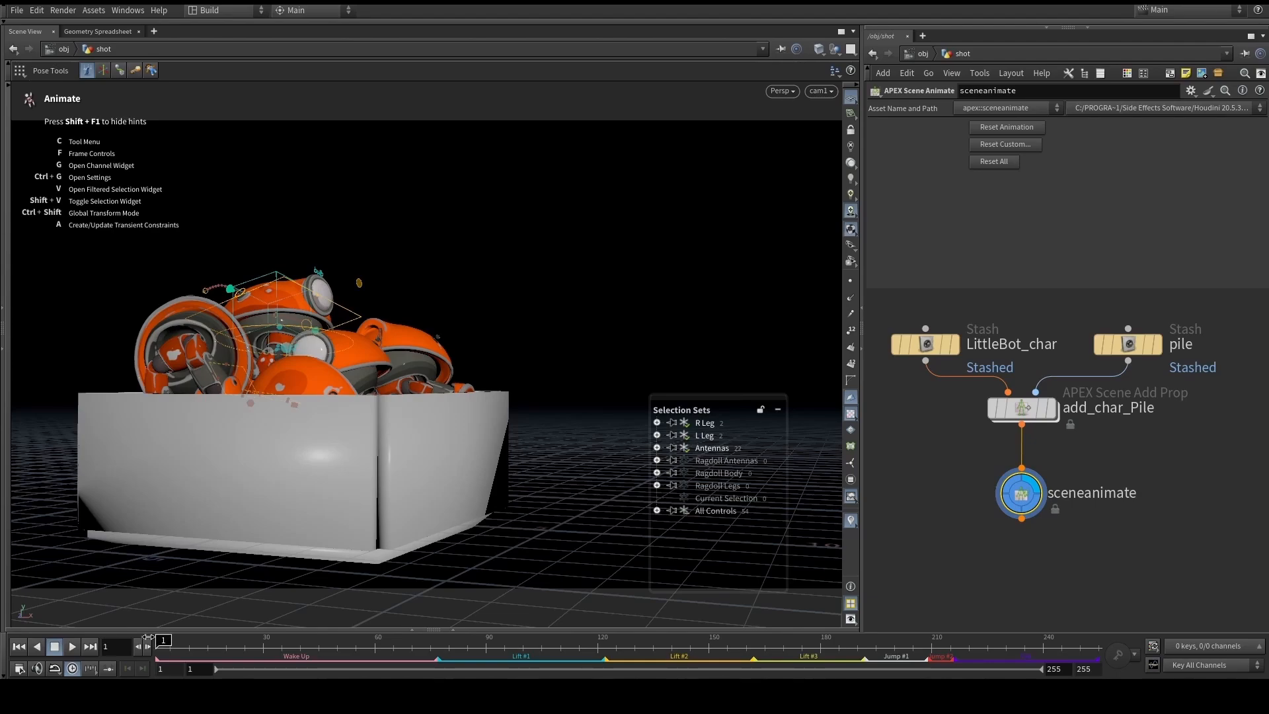
right_click_drag(295, 300, 373, 273, "alt")
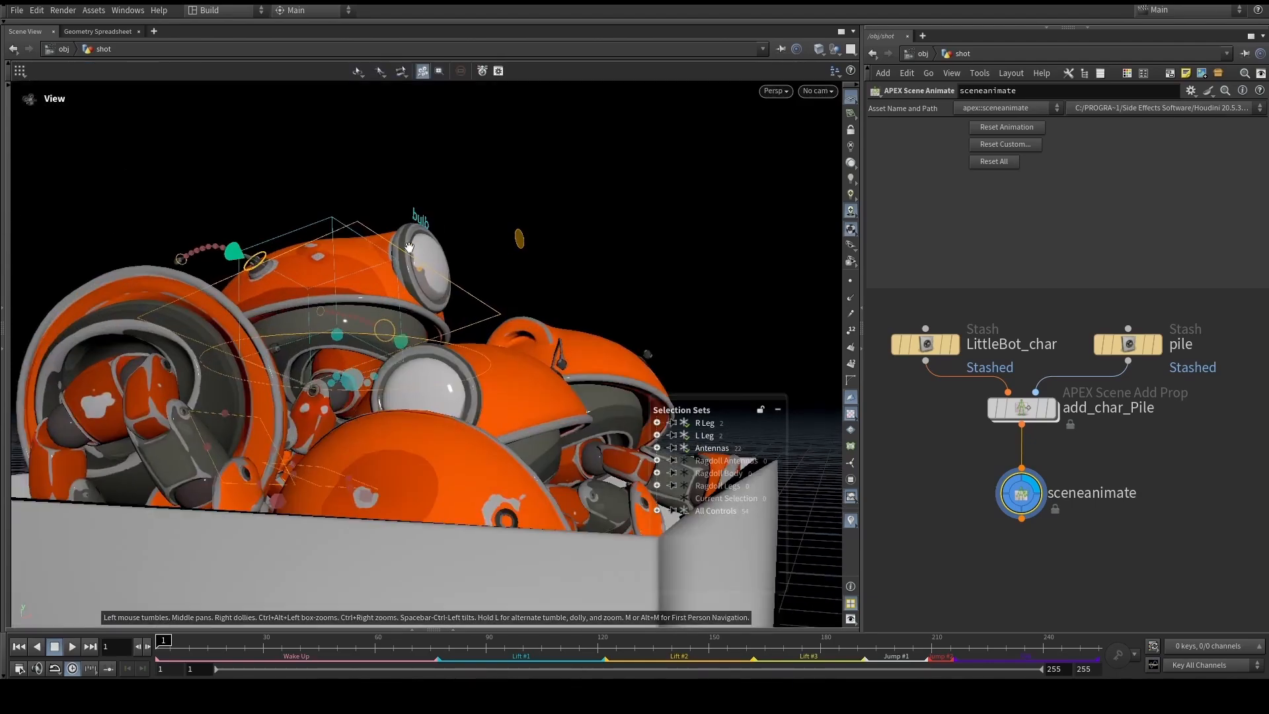
middle_click_drag(373, 274, 401, 275, "alt")
left_click(657, 511)
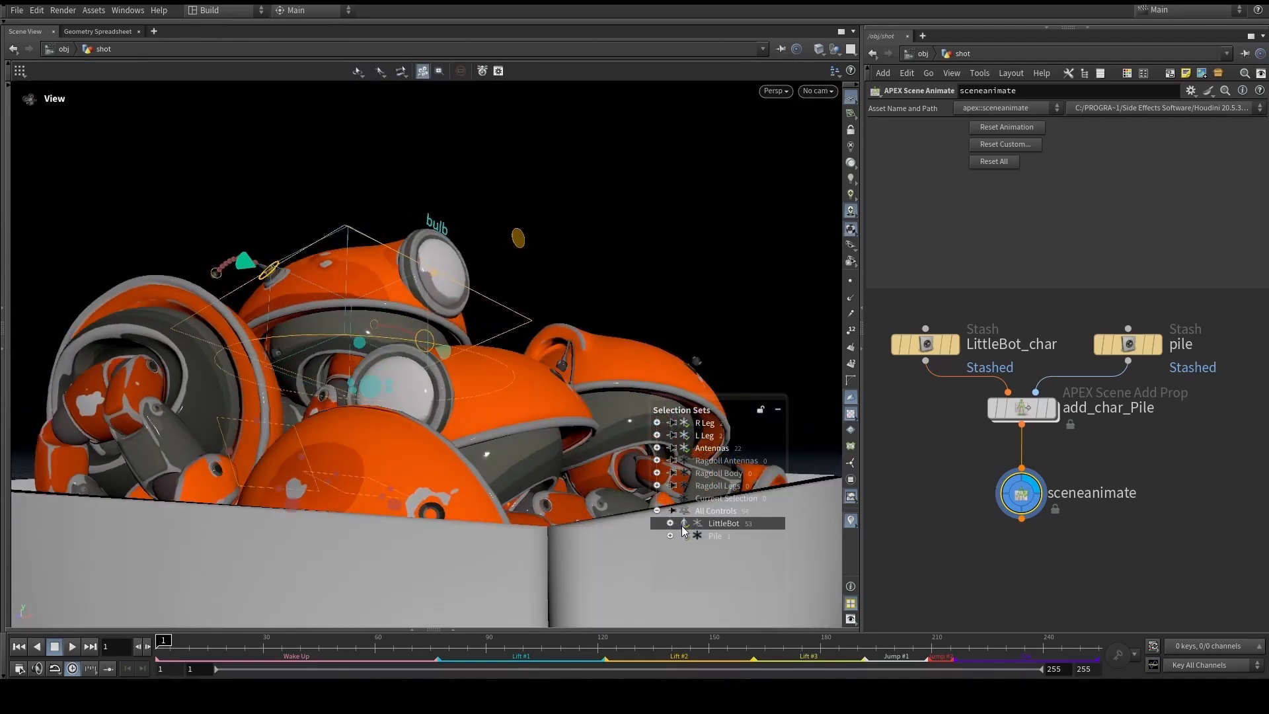
key("Return")
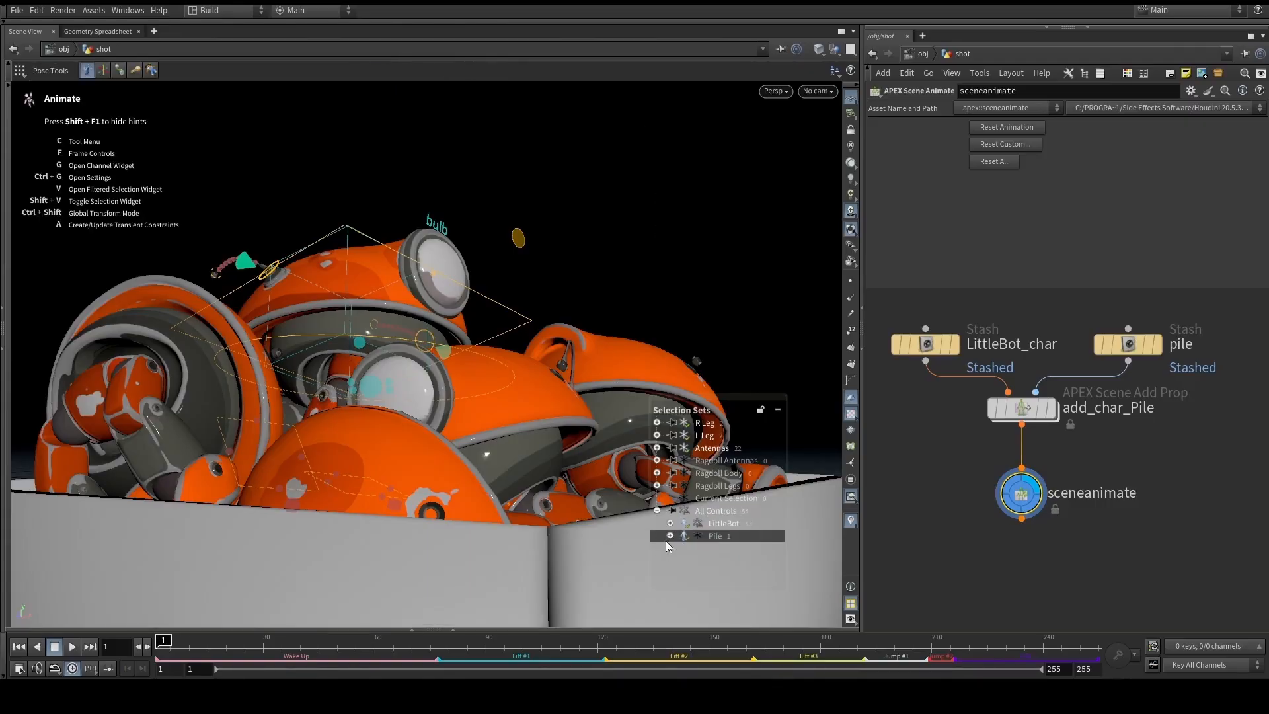
left_click(697, 523)
left_click_drag(504, 200, 391, 330, "alt")
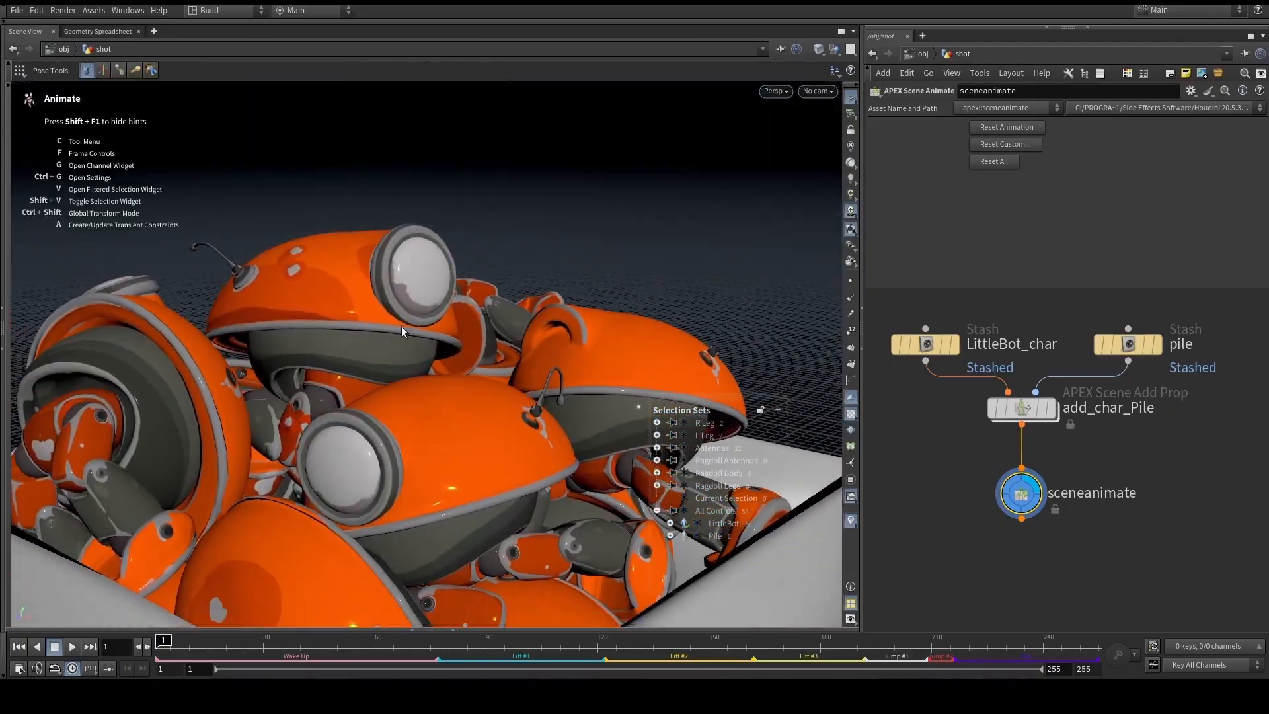
Maximize the viewport and scrub the animation from frame 1 through frame 120 to frame 216
key("ctrl+b")
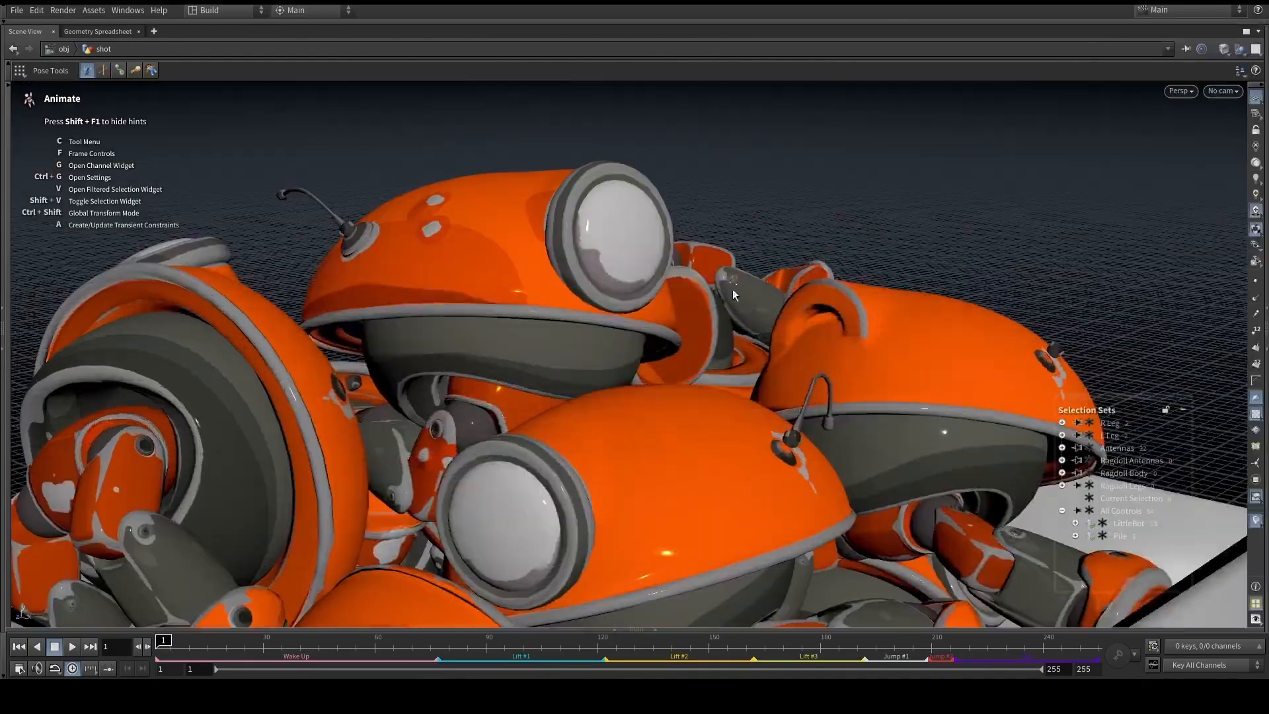
right_click_drag(577, 292, 634, 328, "alt")
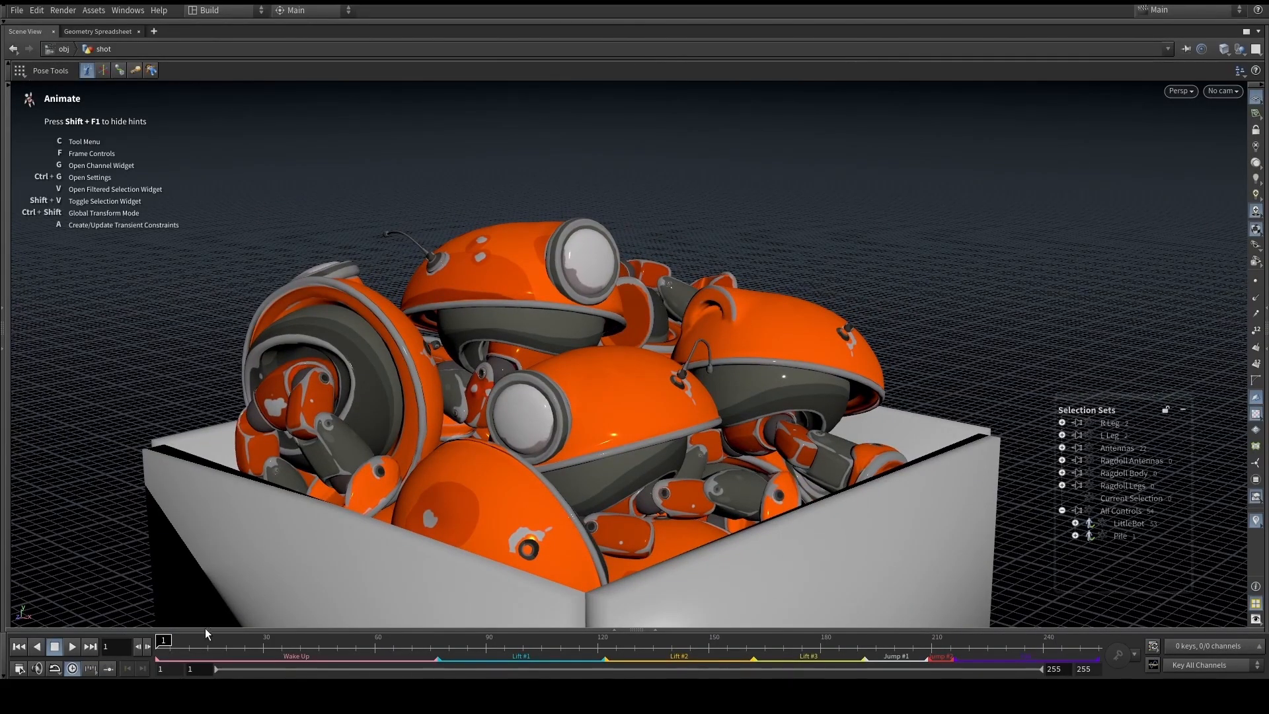
left_click_drag(165, 639, 610, 612)
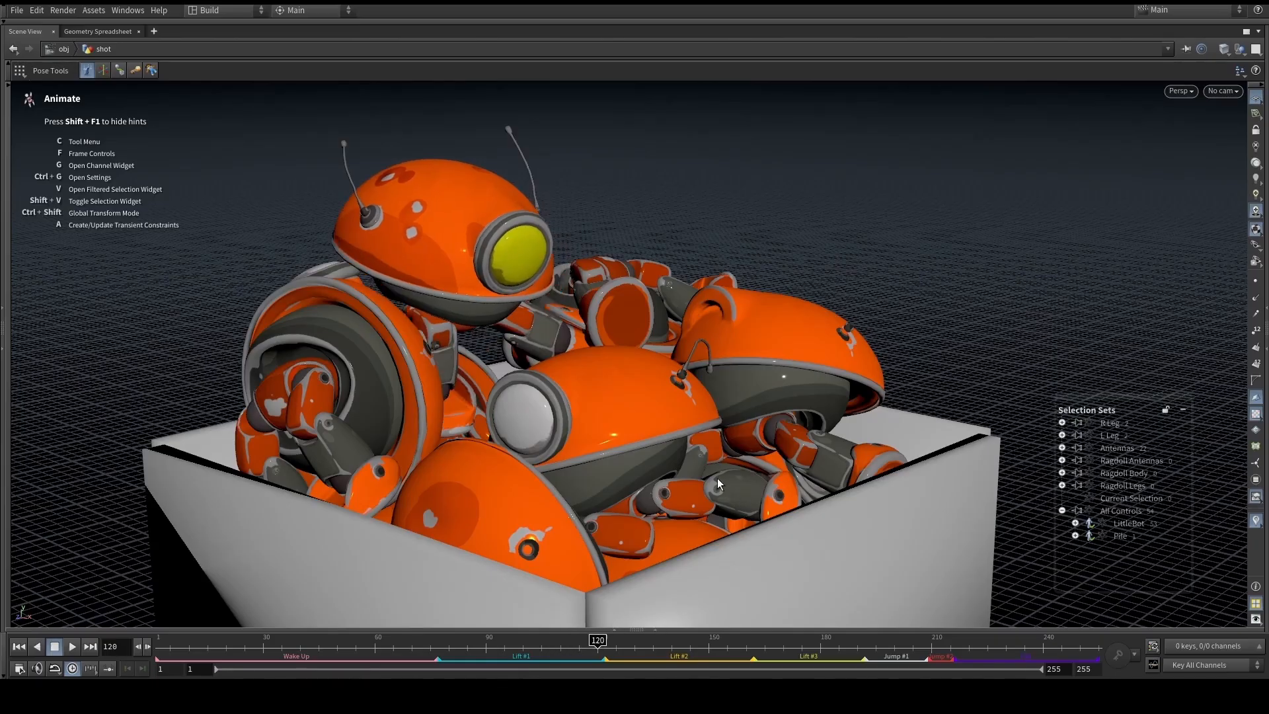
left_click_drag(597, 643, 952, 603)
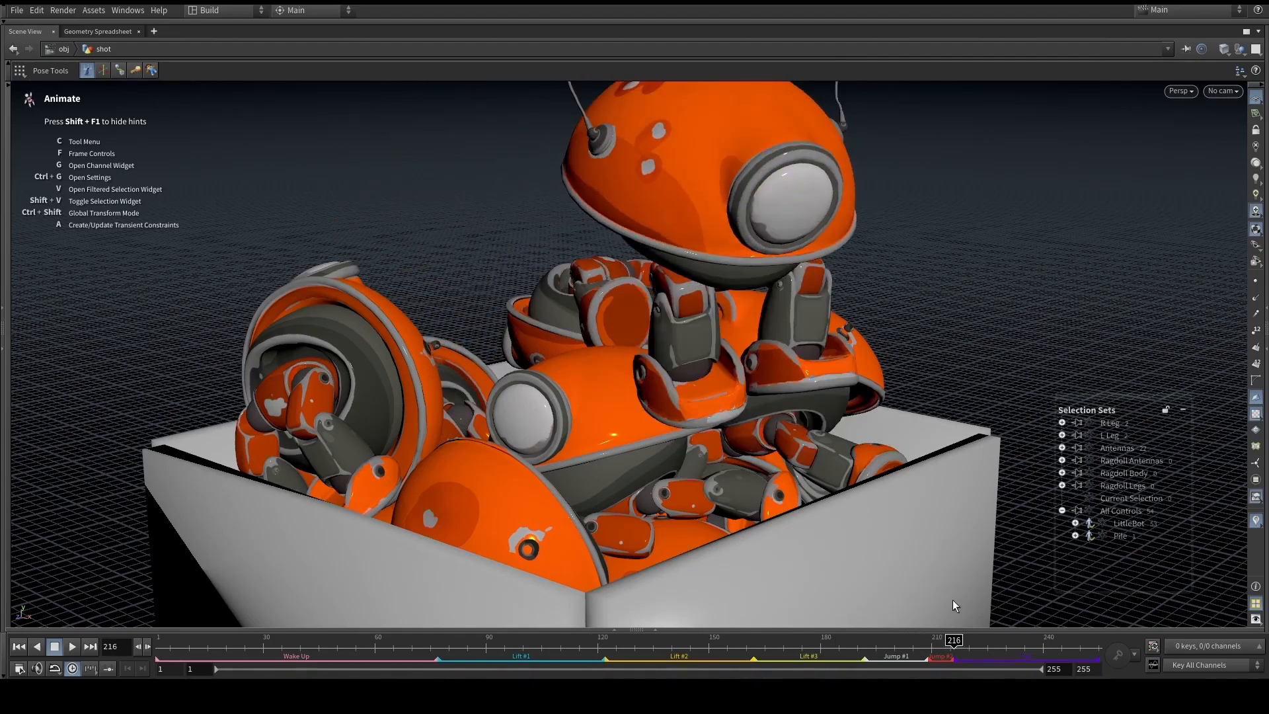
Examine LittleBot's jump out of the box from frame 217 onward, ending at frame 224
right_click_drag(727, 396, 661, 397, "alt")
left_click_drag(621, 397, 669, 315, "alt")
key("Right")
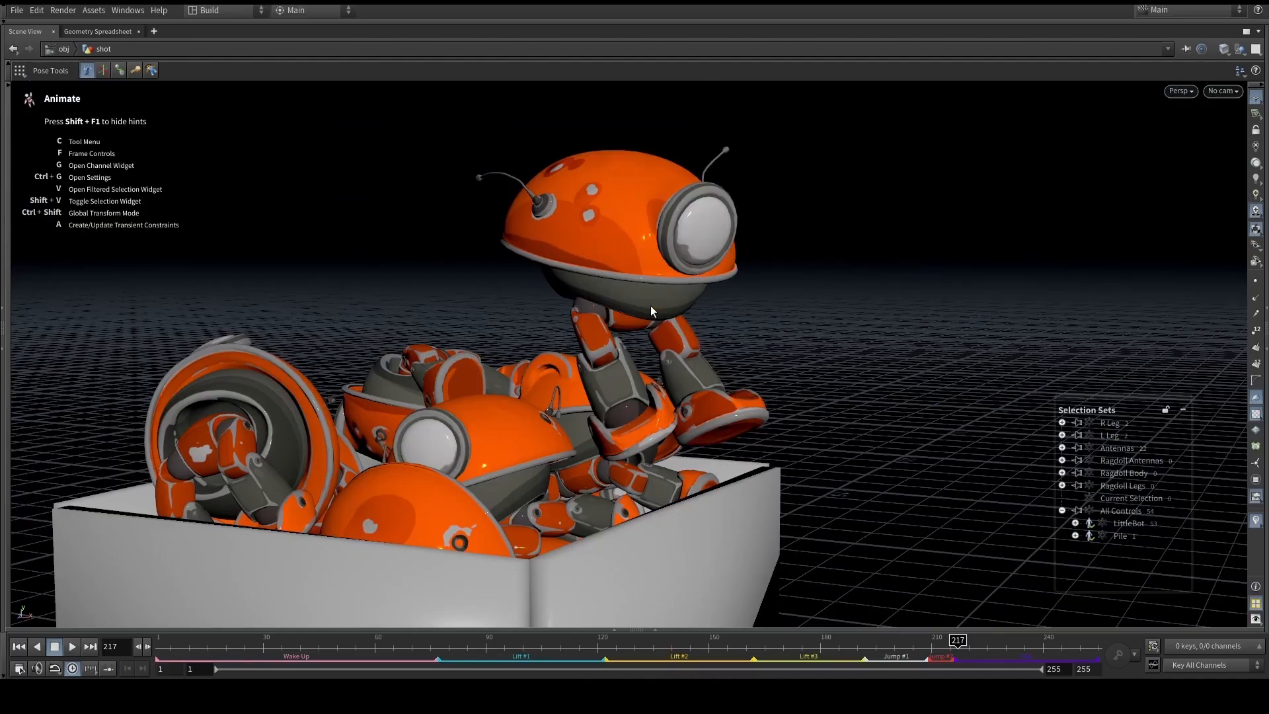
right_click_drag(665, 323, 646, 368, "alt")
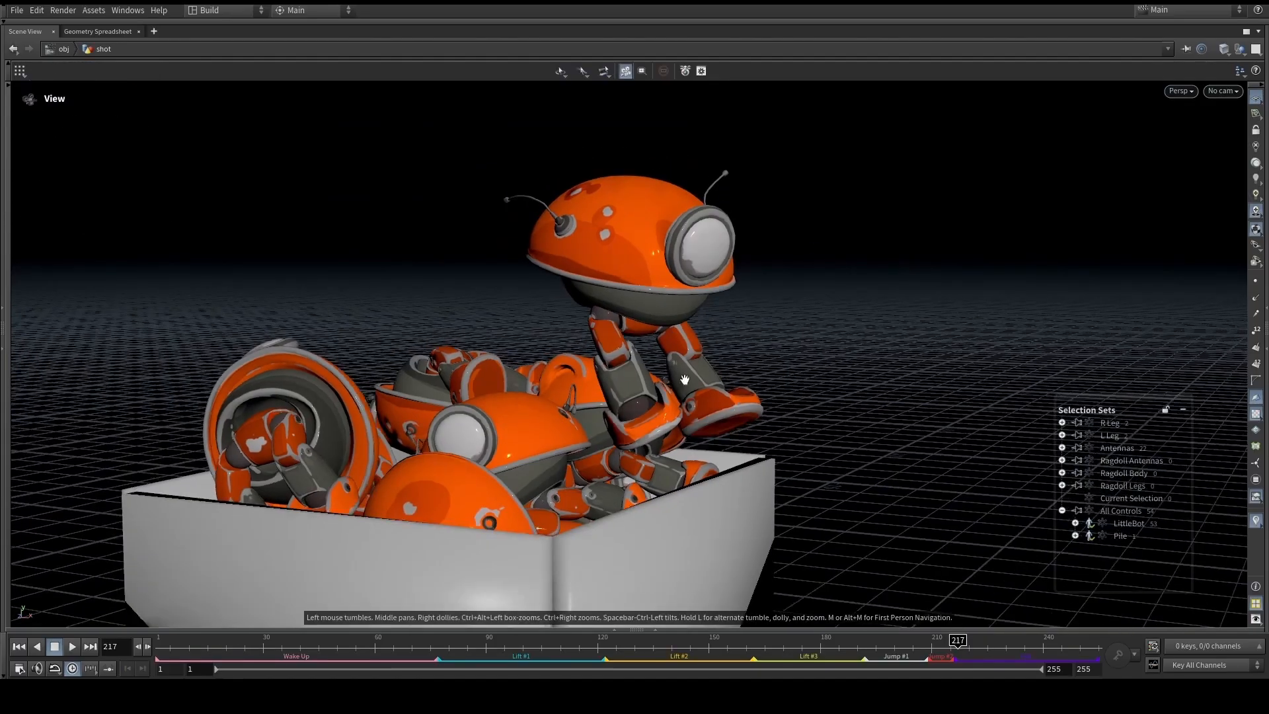
middle_click_drag(646, 369, 549, 228, "alt")
middle_click_drag(668, 264, 641, 326, "alt")
left_click_drag(967, 644, 1025, 644)
right_click_drag(708, 451, 632, 430, "alt")
middle_click_drag(681, 513, 725, 475, "alt")
left_click_drag(1022, 641, 983, 640)
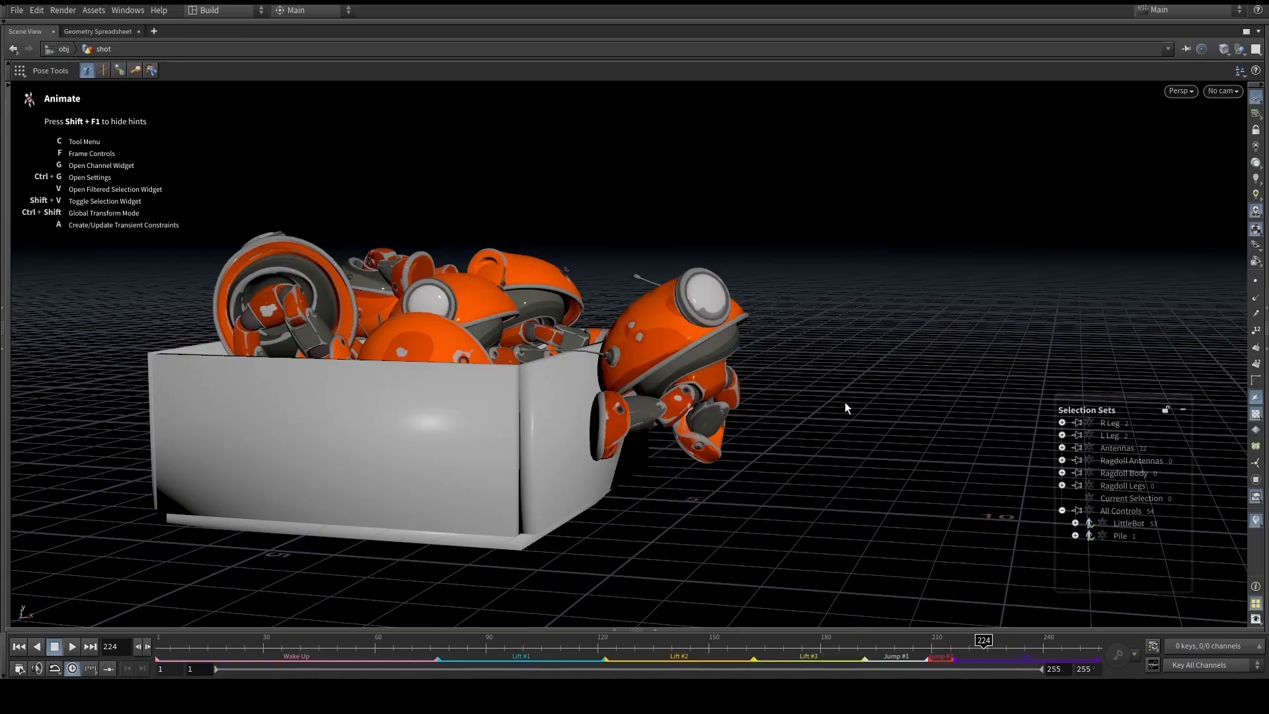
Return the timeline to frame 1 with the box of robots in view
left_click_drag(985, 640, 159, 639)
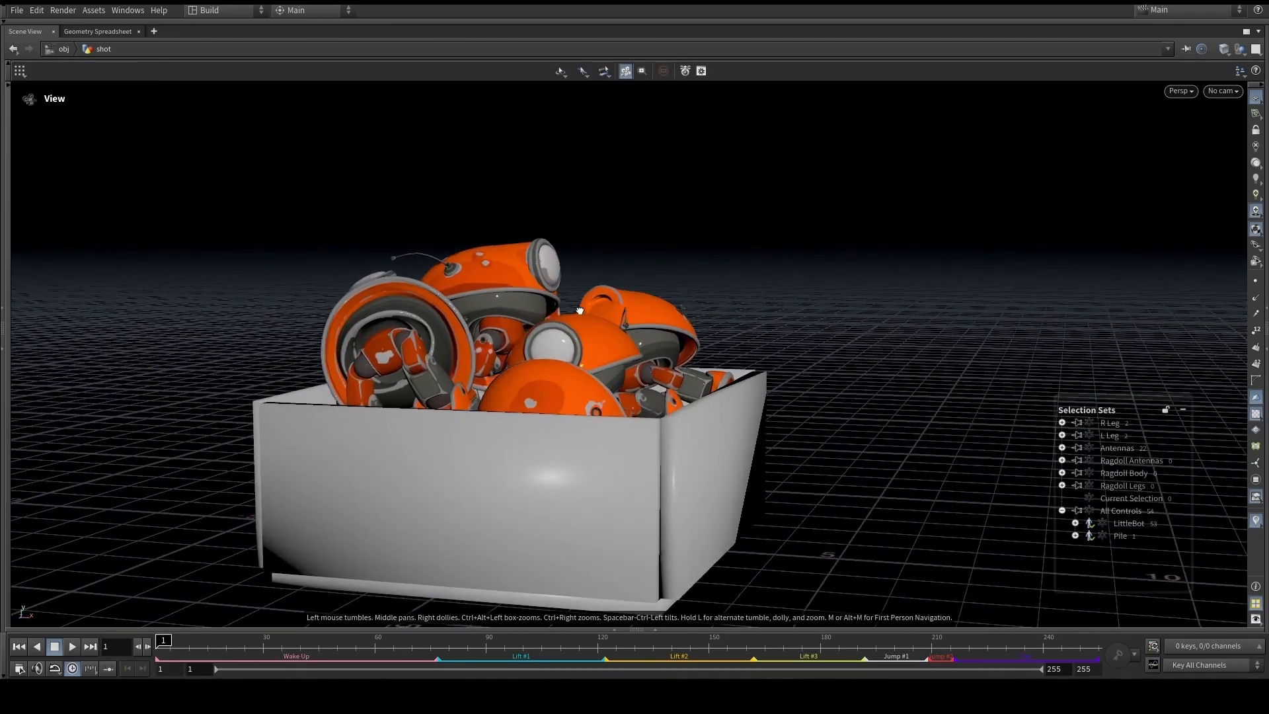
left_click_drag(579, 311, 533, 325)
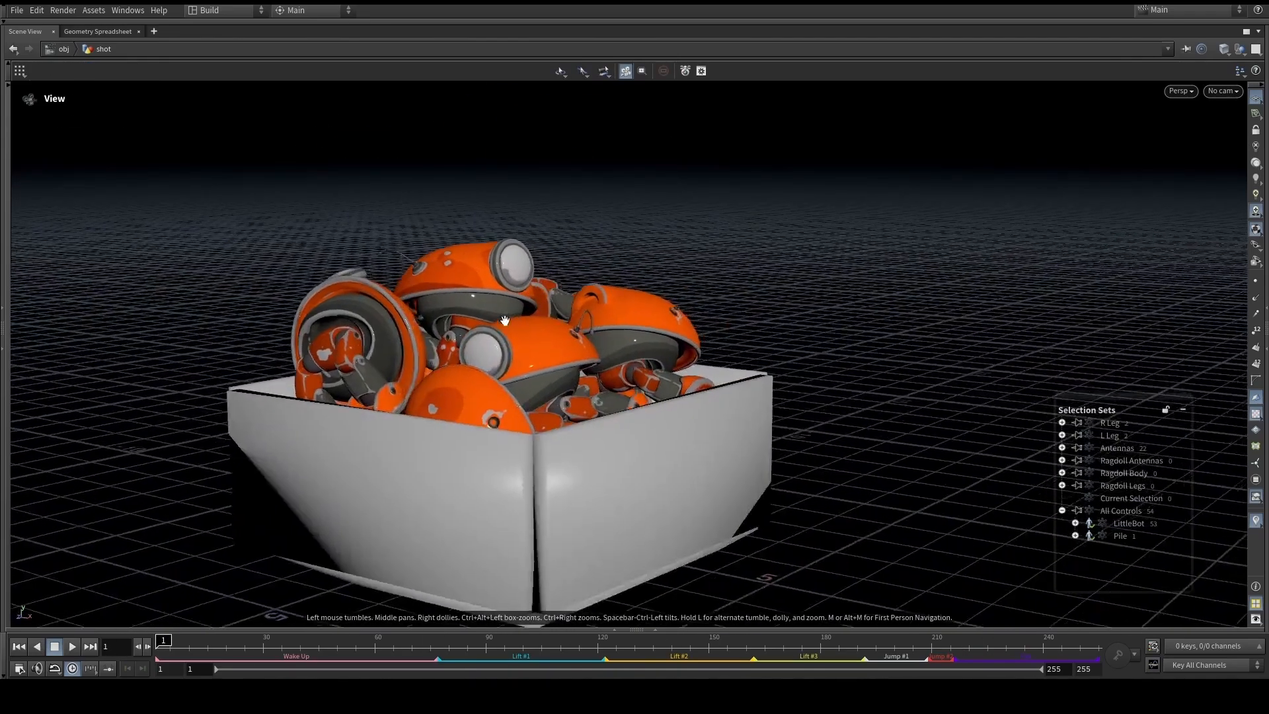
right_click_drag(533, 326, 555, 297)
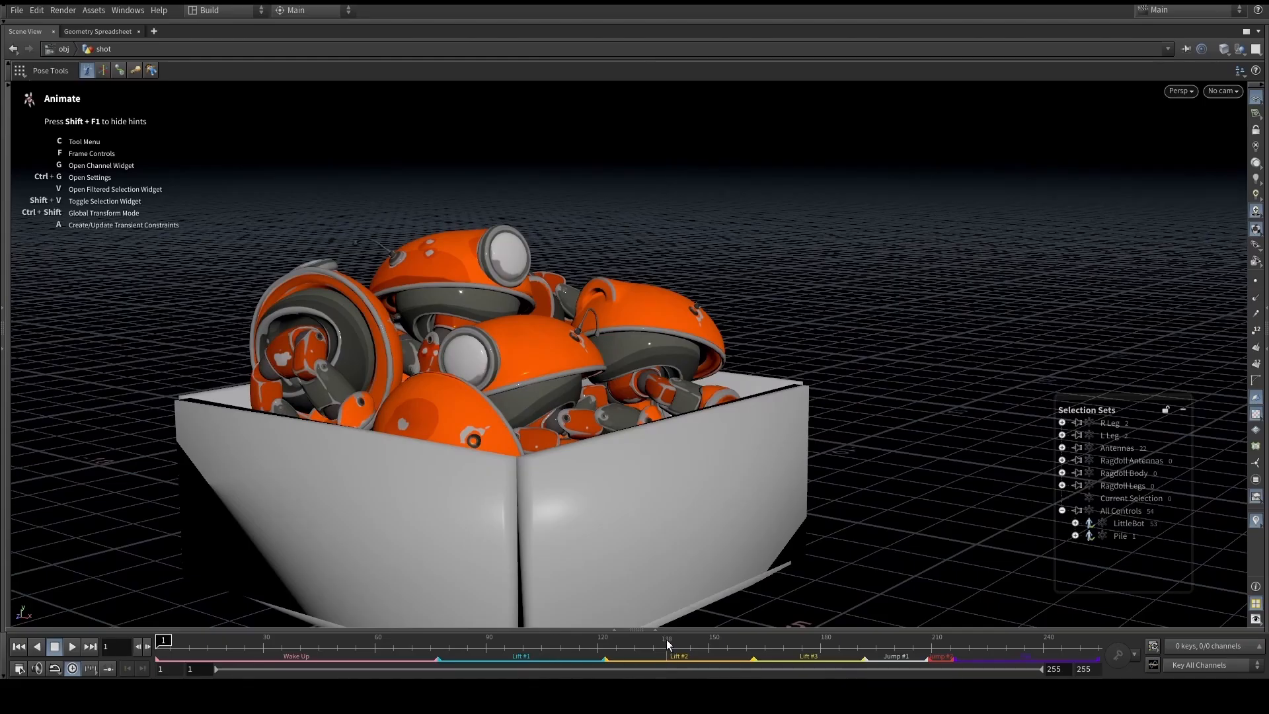
left_click_drag(624, 440, 614, 385)
Restore the network view and duplicate the sceneanimate node, with the copy connected to add_char_Pile and displayed
key("Escape")
left_click(1265, 309)
left_click_drag(1108, 469, 996, 515)
key("ctrl+c")
key("ctrl+v")
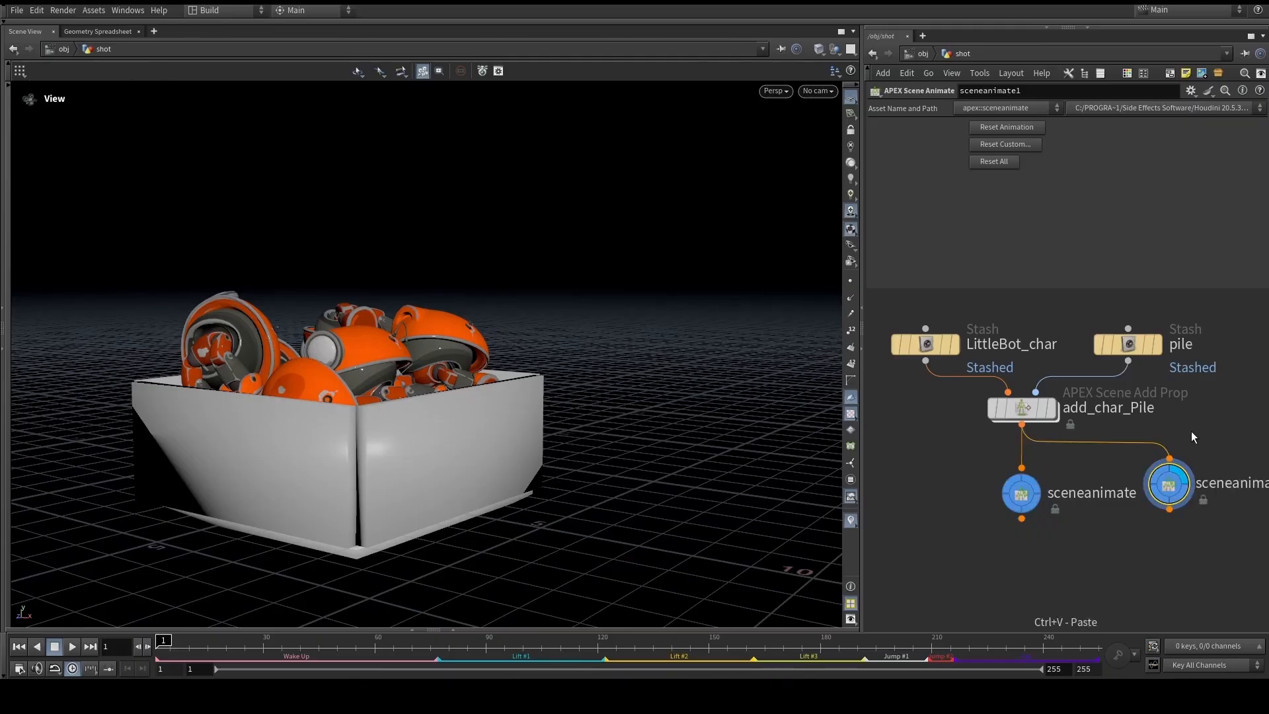
middle_click_drag(1189, 431, 1127, 434)
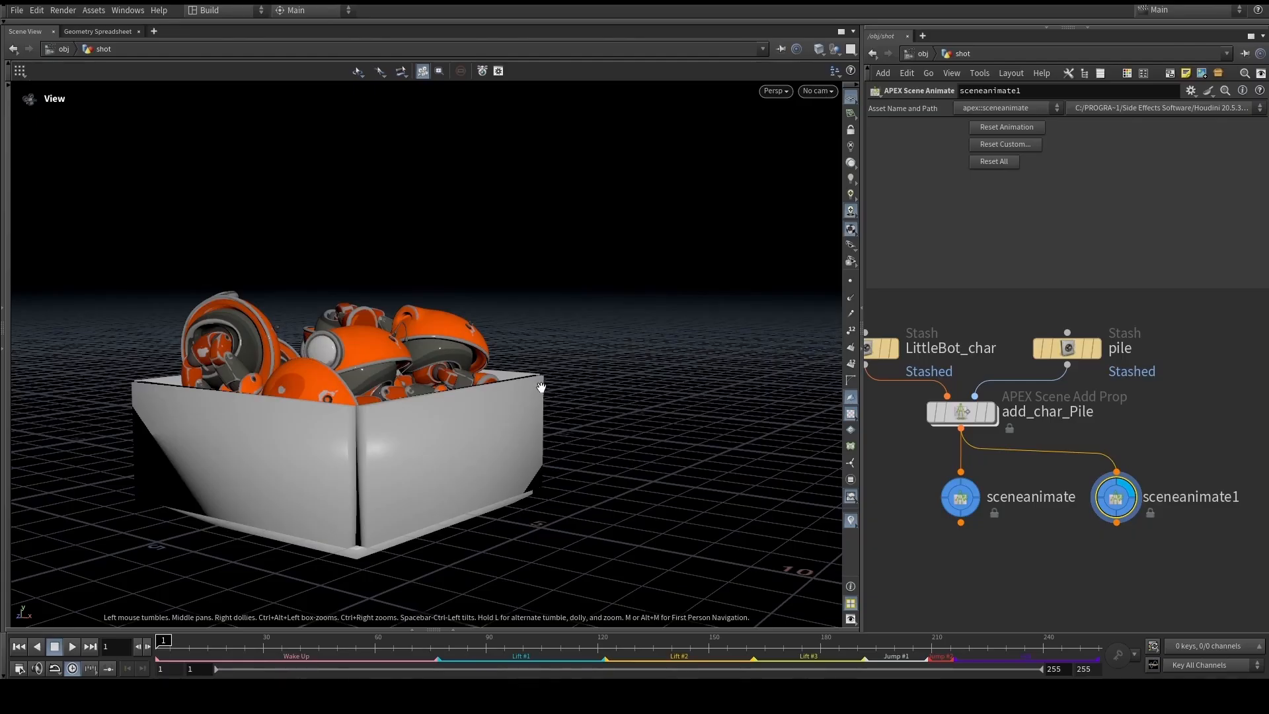
Maximize the viewport, enter the Animate state on sceneanimate1 and expand the All Controls selection set
key("ctrl+b")
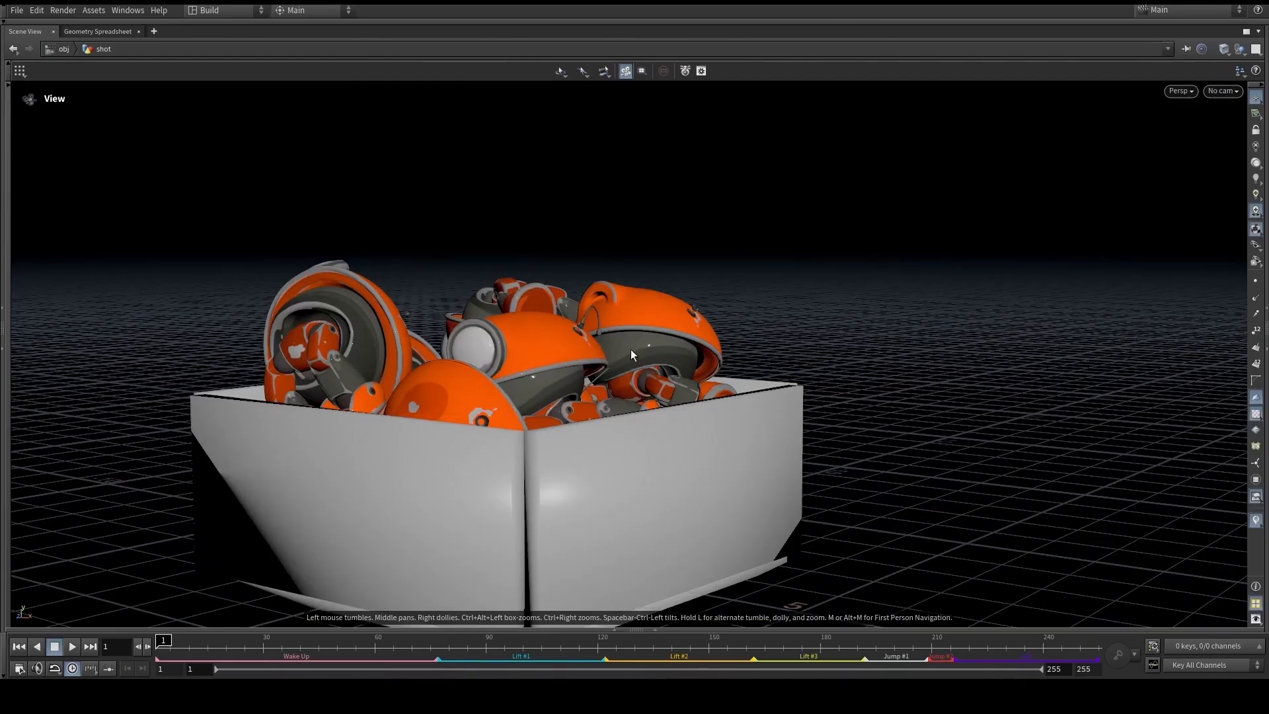
key("Return")
left_click_drag(631, 349, 621, 298, "alt")
left_click(1061, 436)
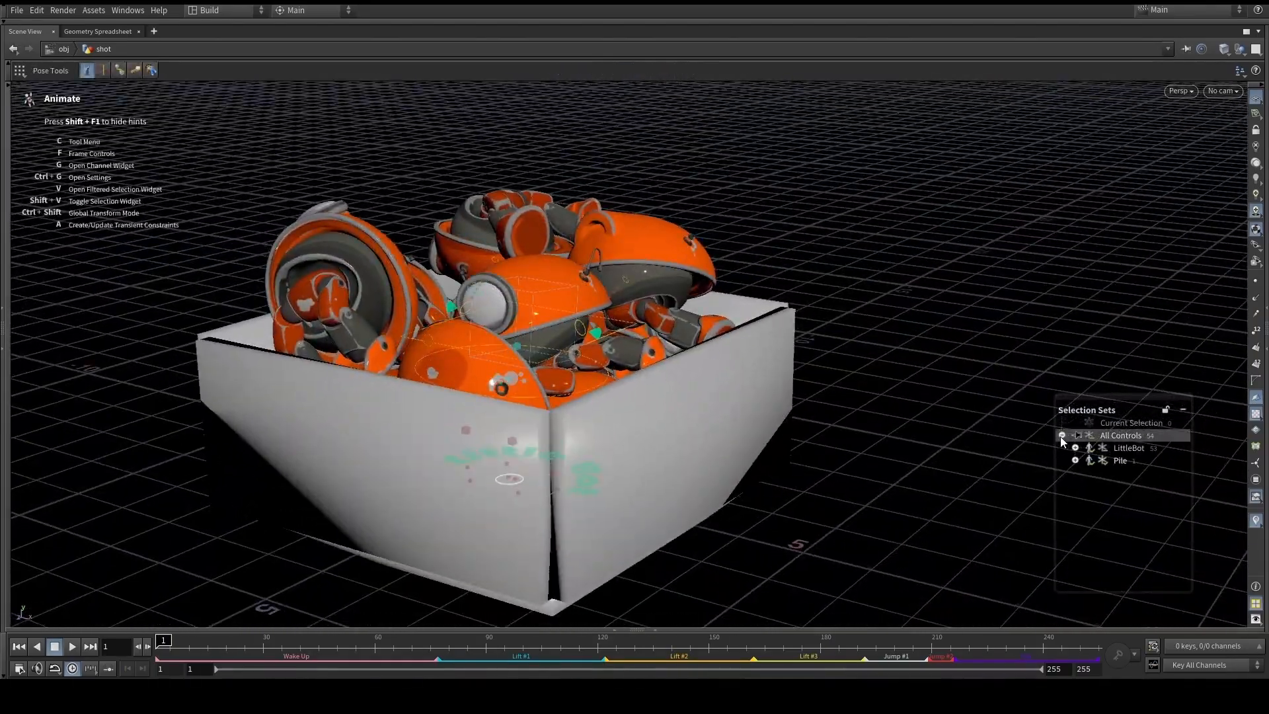
Hide the Pile geometry to look at LittleBot on its own, and show it again
left_click(1089, 460)
left_click_drag(556, 397, 547, 409, "alt")
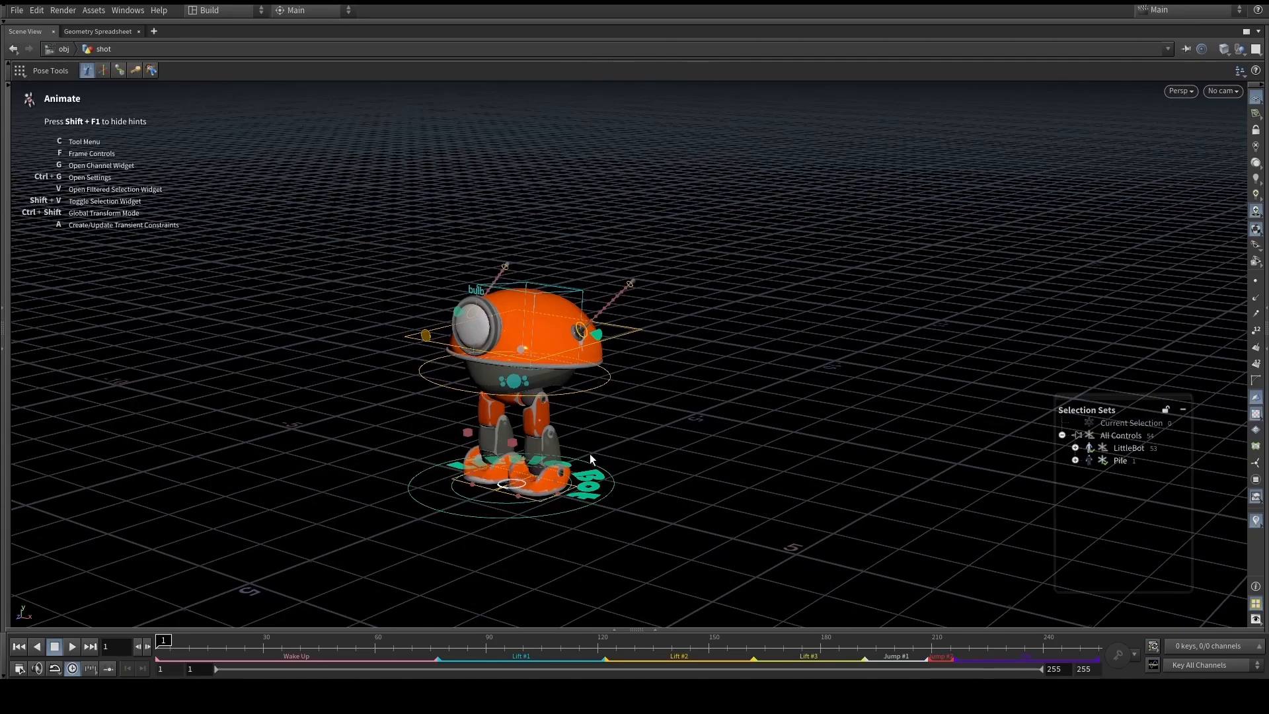
left_click(1089, 460)
Raise LittleBot with its root control so that it stands above the pile in the box
left_click_drag(712, 382, 591, 250, "alt")
middle_click_drag(591, 251, 600, 286, "alt")
left_click_drag(601, 286, 621, 362, "alt")
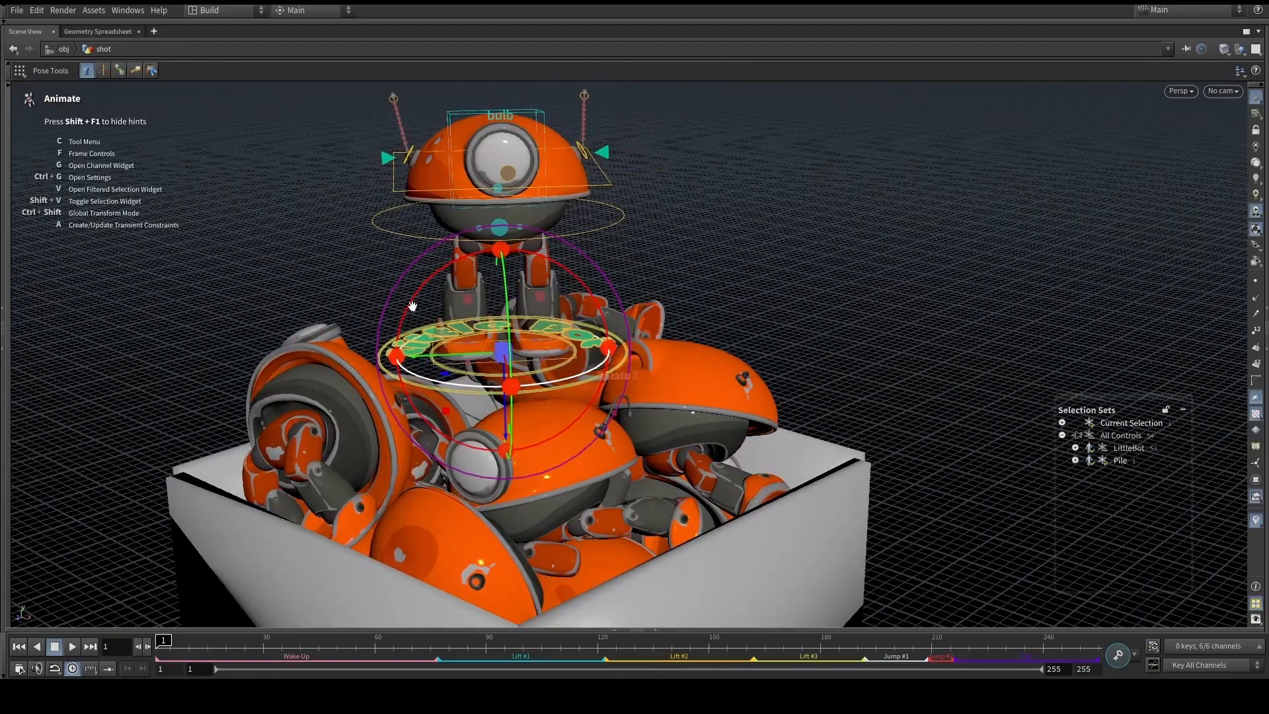
left_click_drag(419, 311, 591, 327, "alt")
middle_click_drag(591, 327, 659, 280, "alt")
left_click(660, 281)
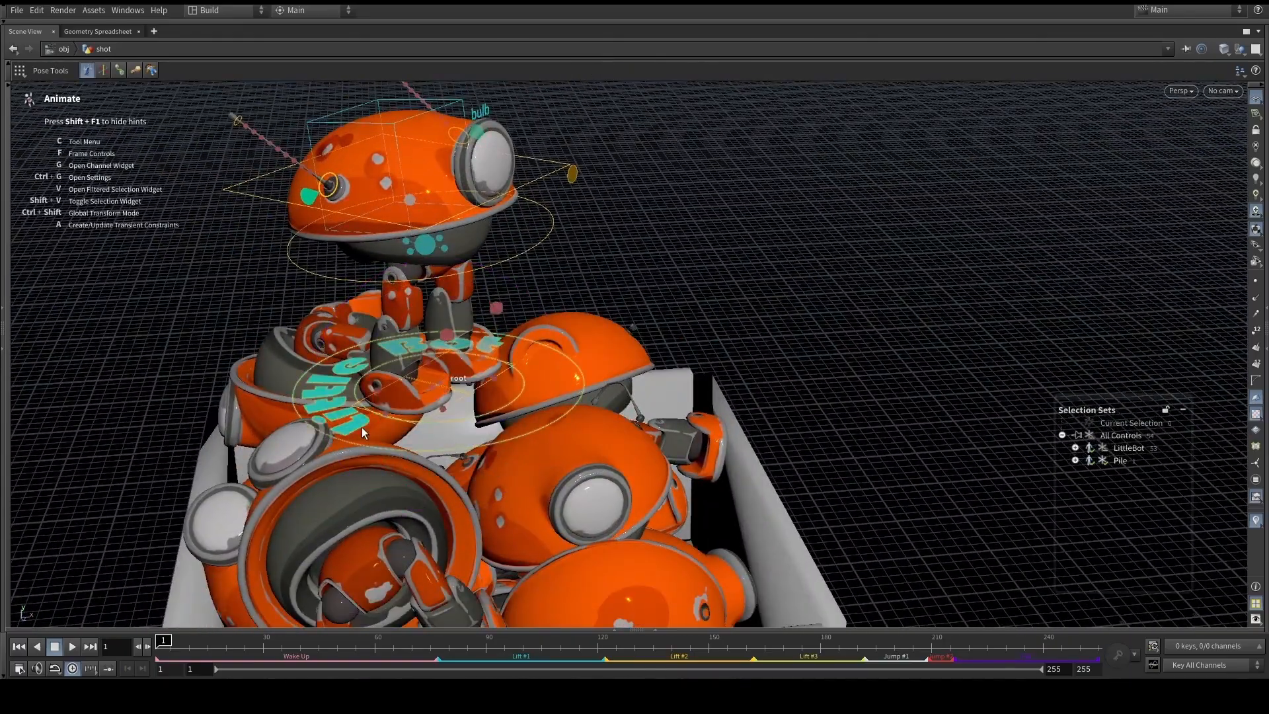
Fine-tune the placement of LittleBot's root control above the pile and rotate the bot about its vertical axis
left_click(328, 413)
left_click_drag(503, 357, 380, 334, "alt")
right_click_drag(379, 334, 463, 297, "alt")
left_click(731, 190)
left_click_drag(731, 190, 632, 341, "alt")
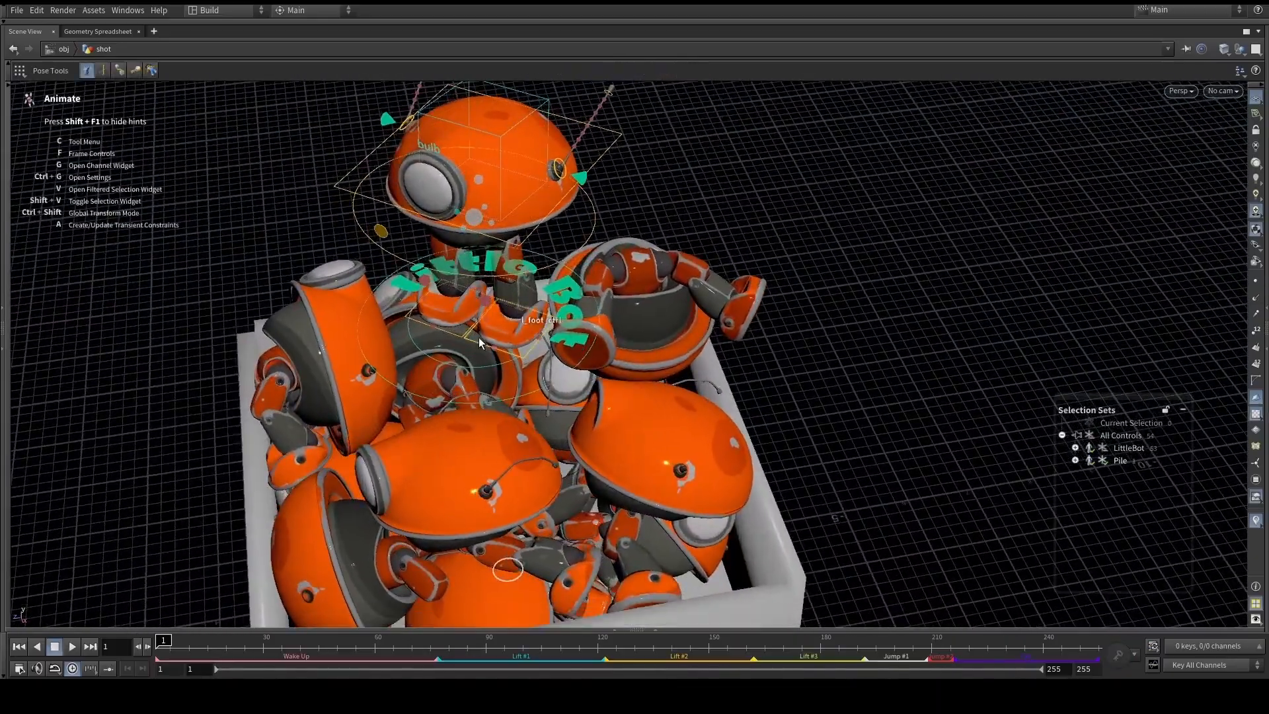
left_click(553, 386)
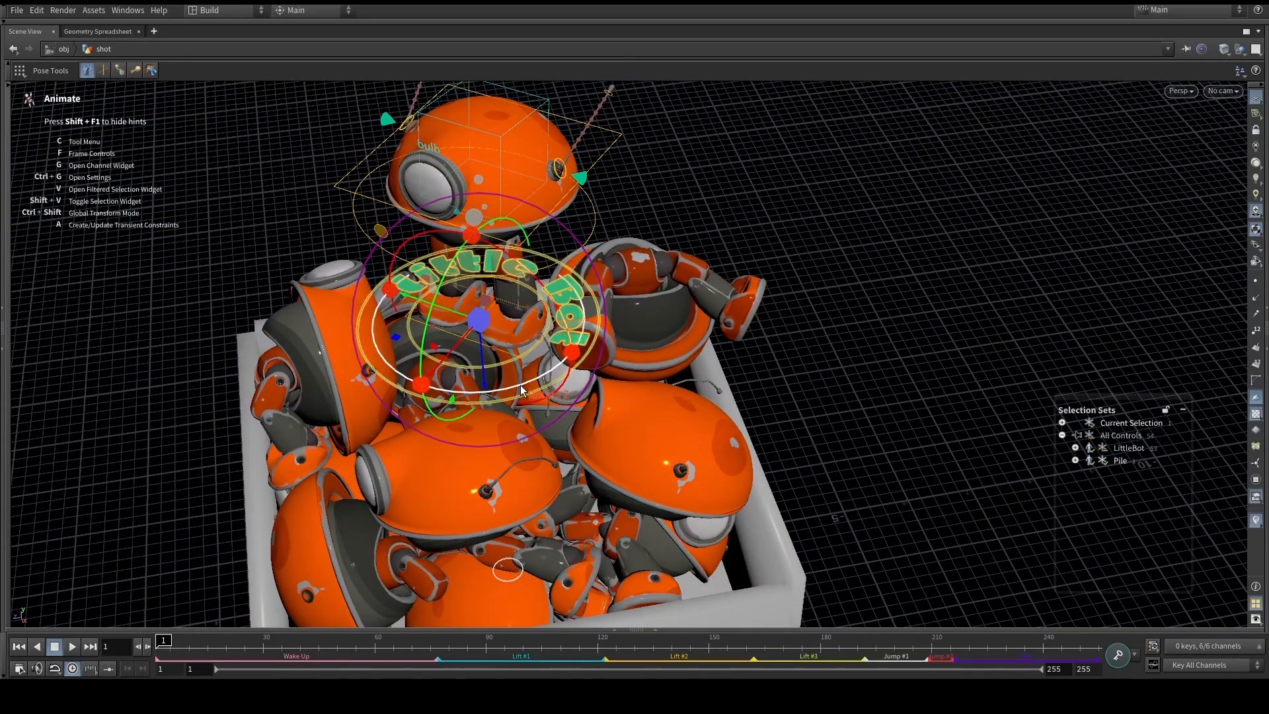
left_click_drag(553, 386, 831, 210)
left_click(832, 211)
left_click_drag(595, 297, 664, 267, "alt")
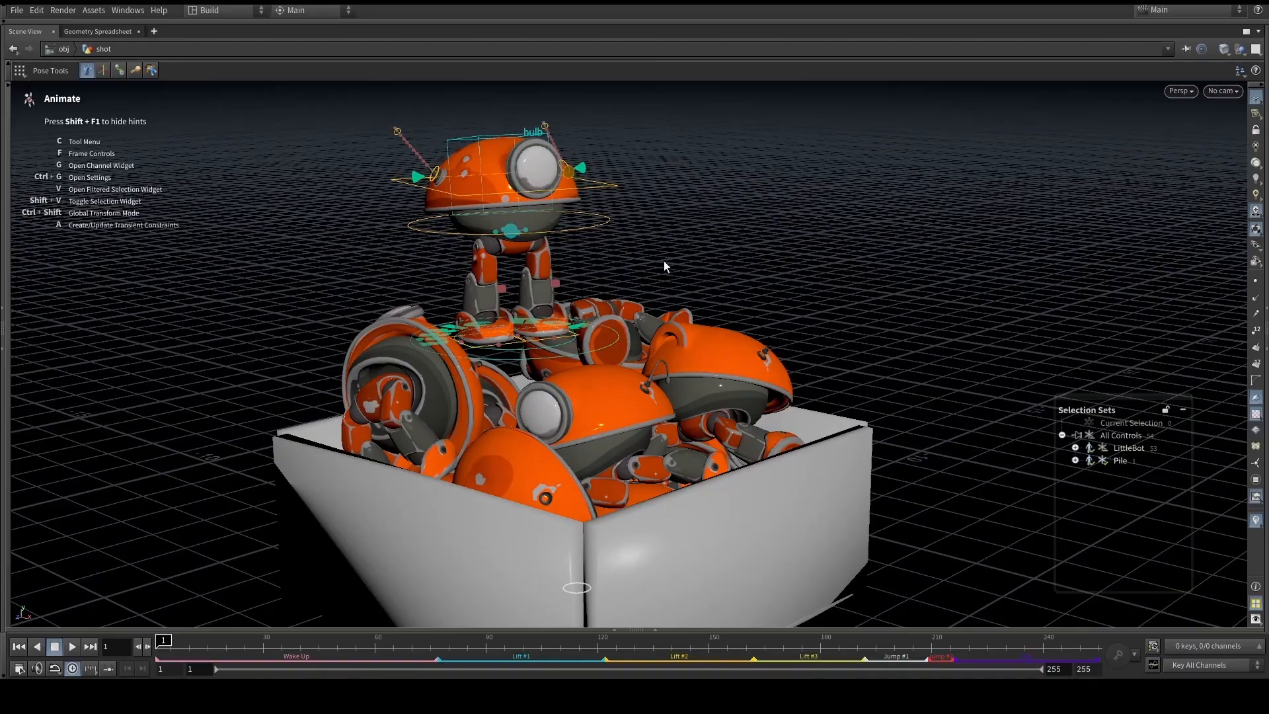
Activate the Ragdoll tool and create ragdoll characters for LittleBot and the Pile
left_click_drag(664, 267, 599, 256, "alt")
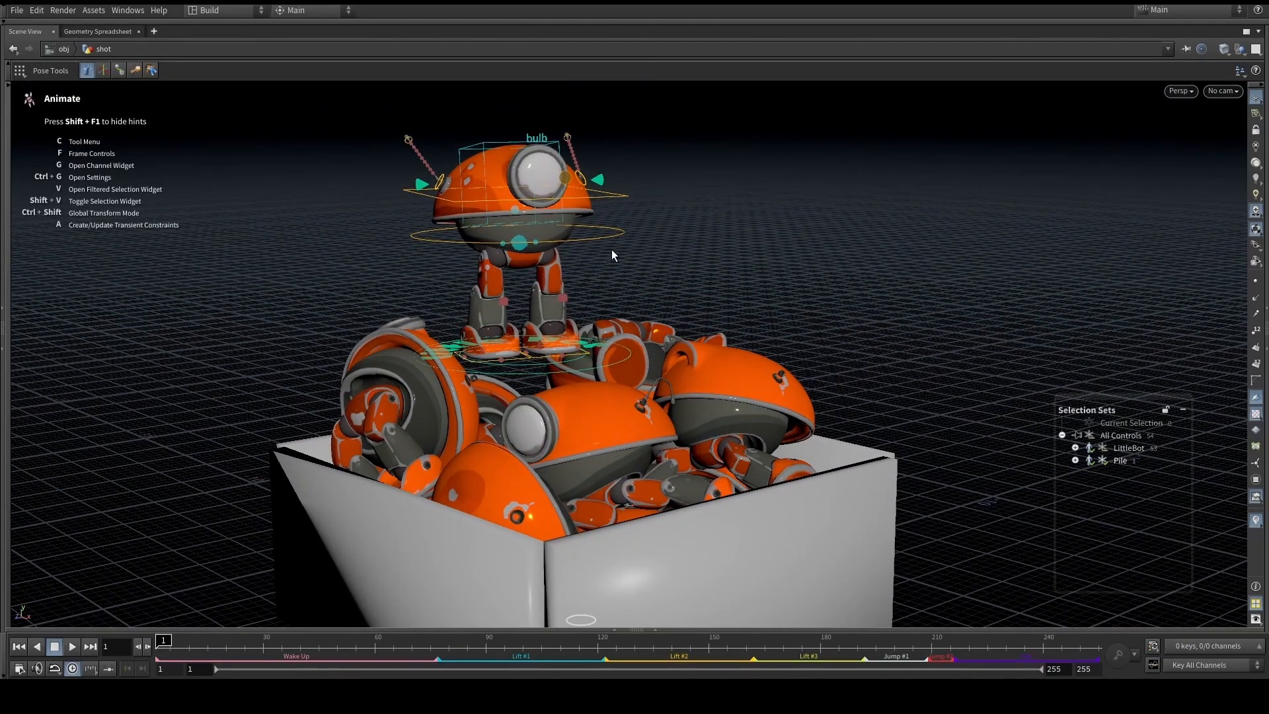
left_click_drag(612, 249, 570, 235, "alt")
left_click_drag(572, 294, 344, 198, "alt")
left_click(155, 71)
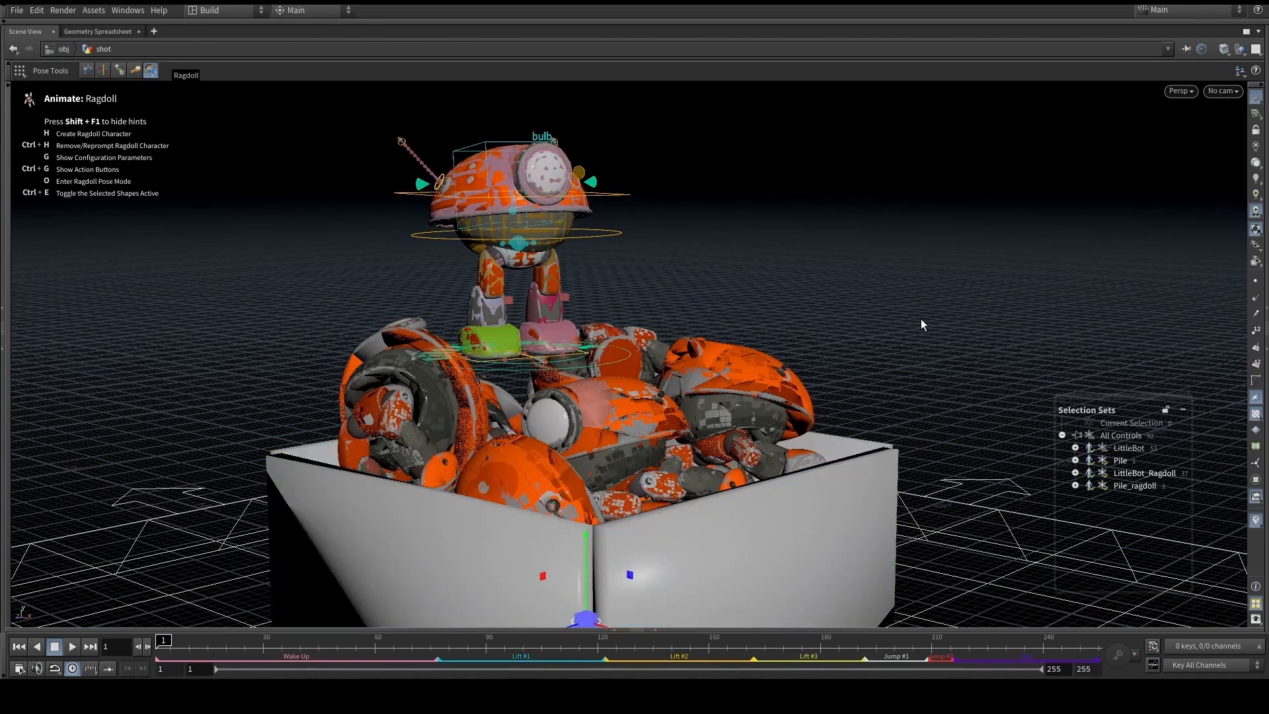
Hide the Pile_ragdoll shapes and controls as well as LittleBot's geometry, leaving the LittleBot_Ragdoll collision shapes shown
left_click(1088, 485)
left_click(1101, 485)
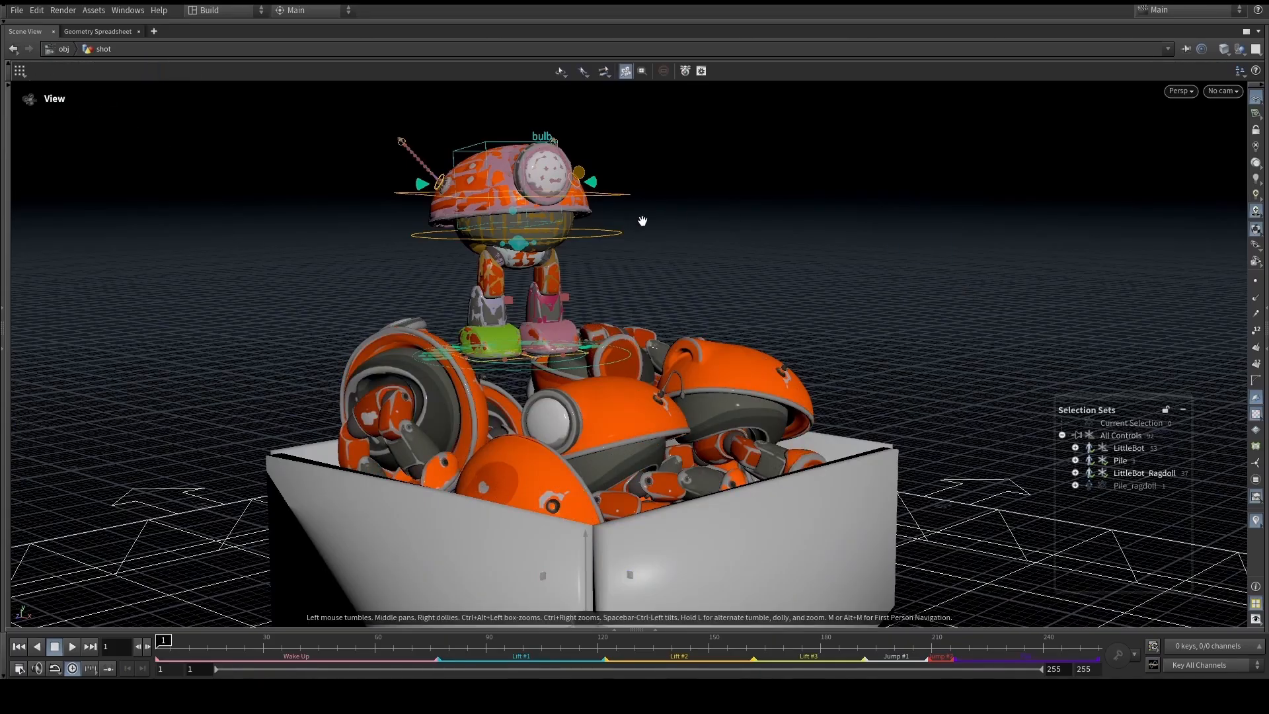
left_click_drag(669, 215, 679, 225, "alt")
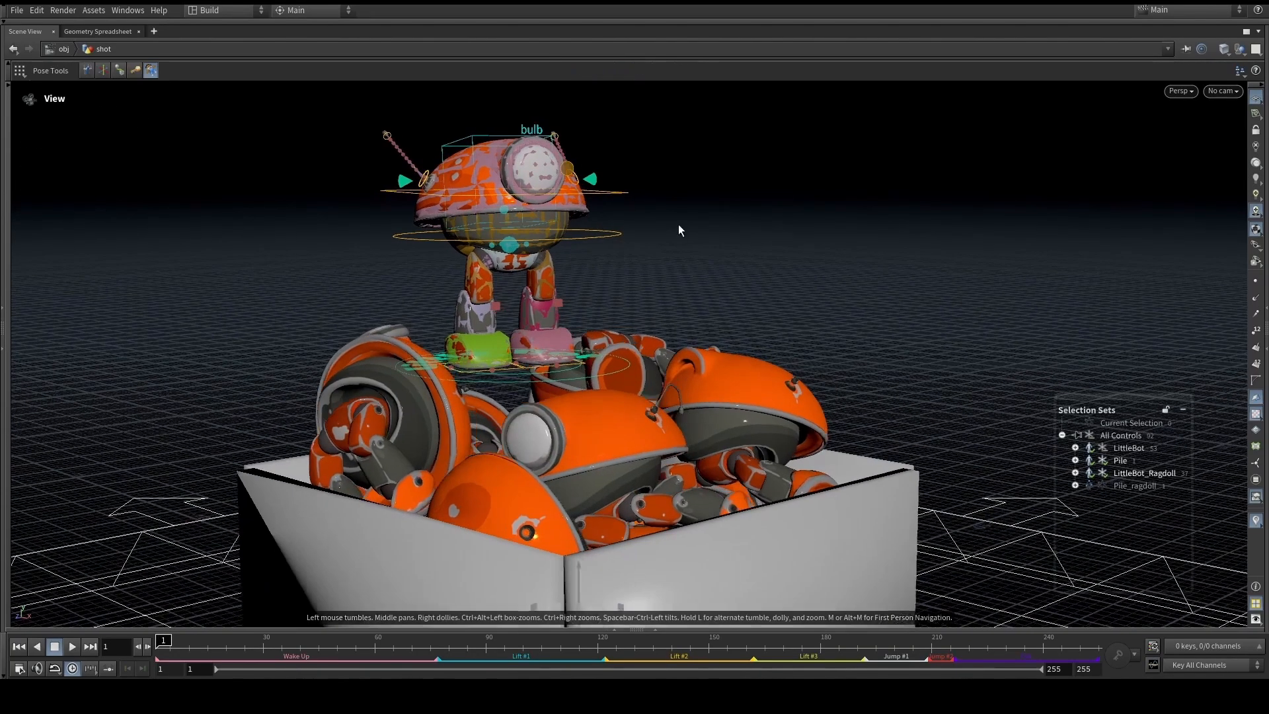
left_click(1090, 449)
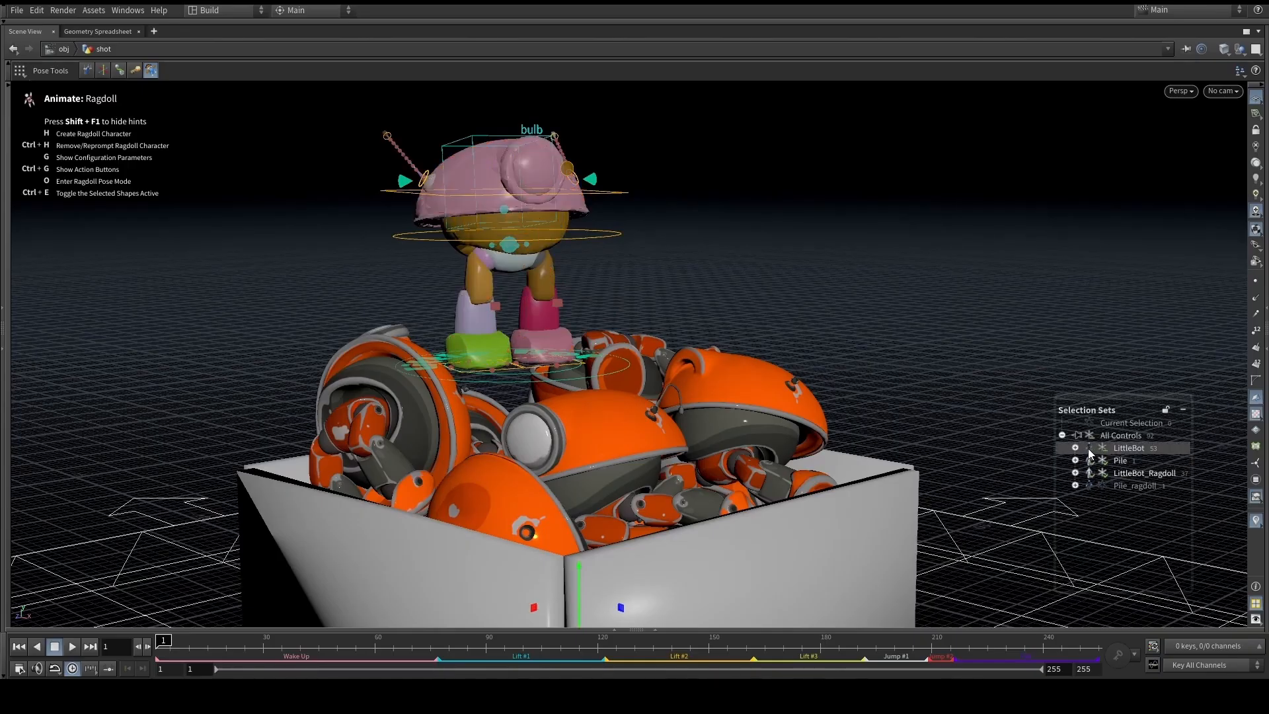
right_click_drag(754, 255, 734, 257, "alt")
left_click_drag(733, 258, 694, 286, "alt")
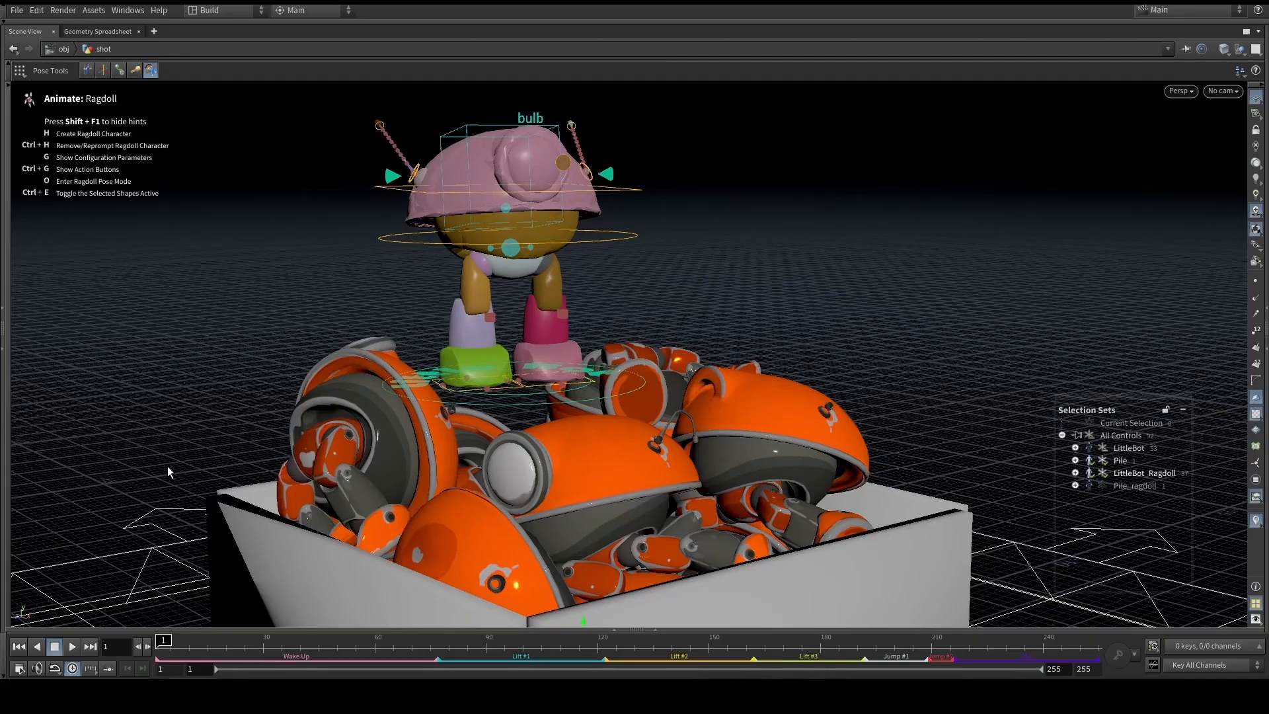
Play the ragdoll simulation, stop at frame 56 and examine LittleBot's collision shapes on the pile up close
left_click(72, 646)
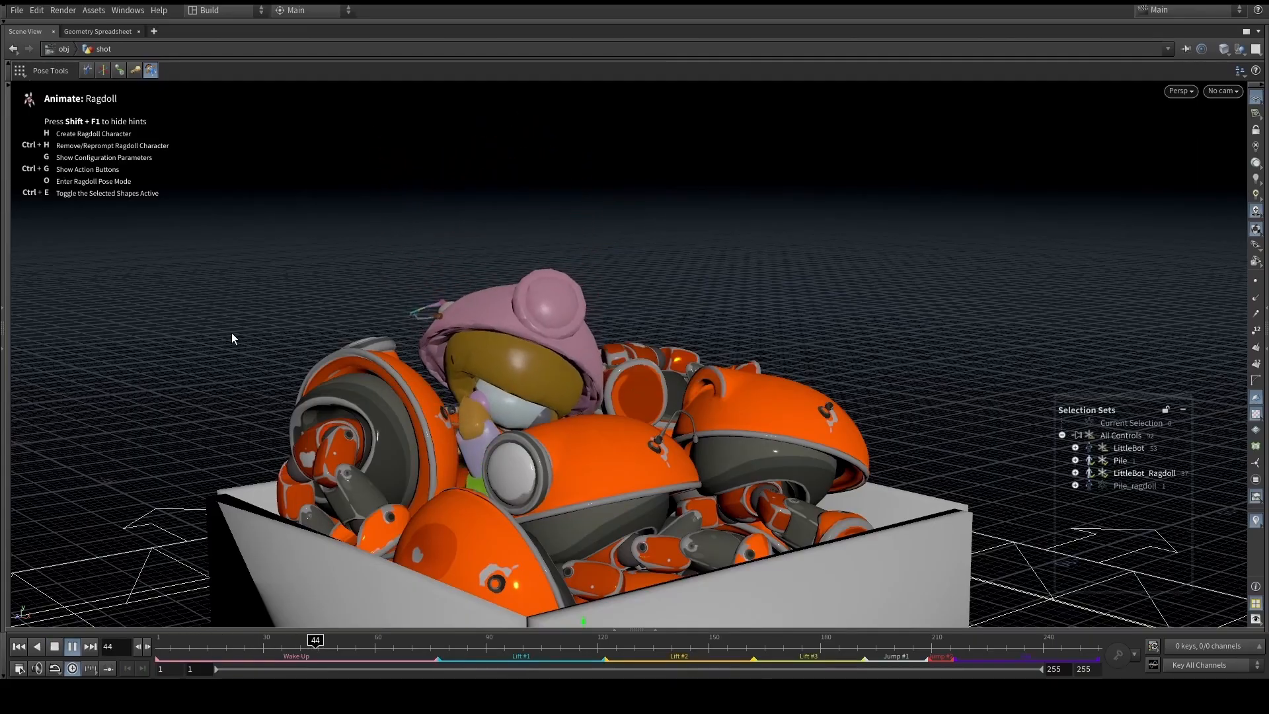
left_click_drag(283, 648, 360, 653)
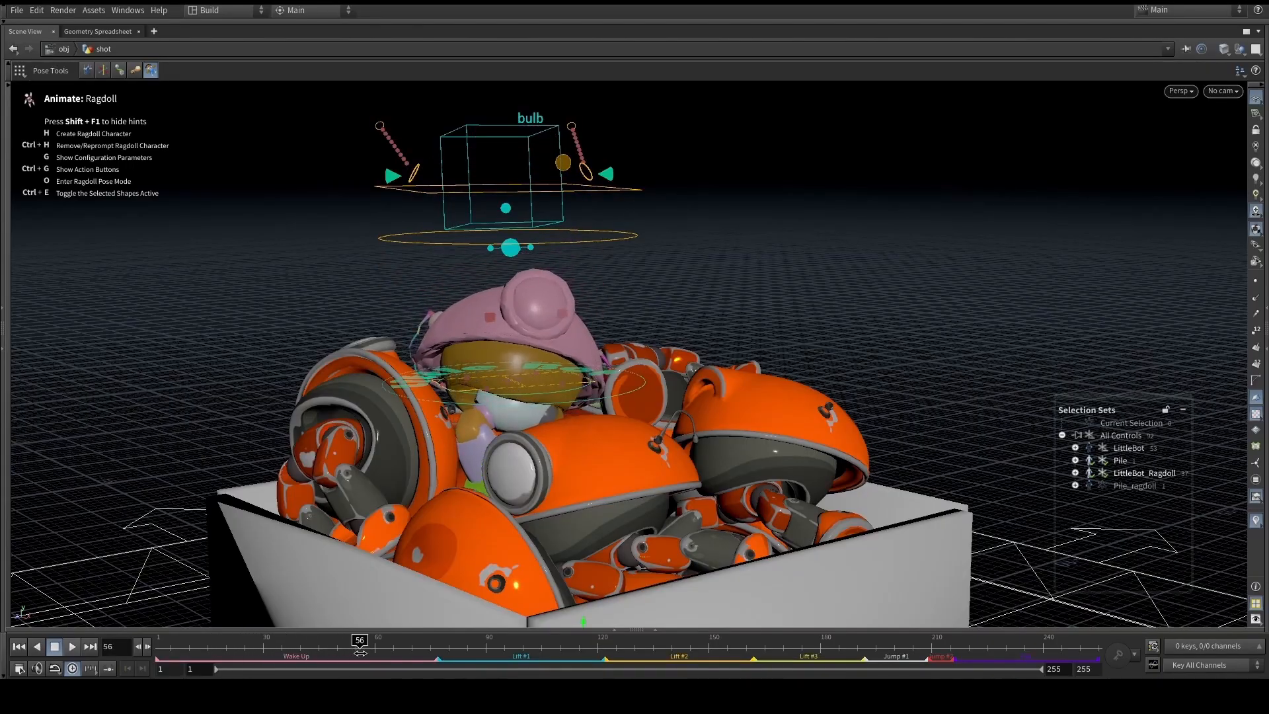
right_click_drag(423, 356, 481, 357, "alt")
left_click_drag(481, 357, 452, 300, "alt")
right_click_drag(452, 300, 430, 397, "alt")
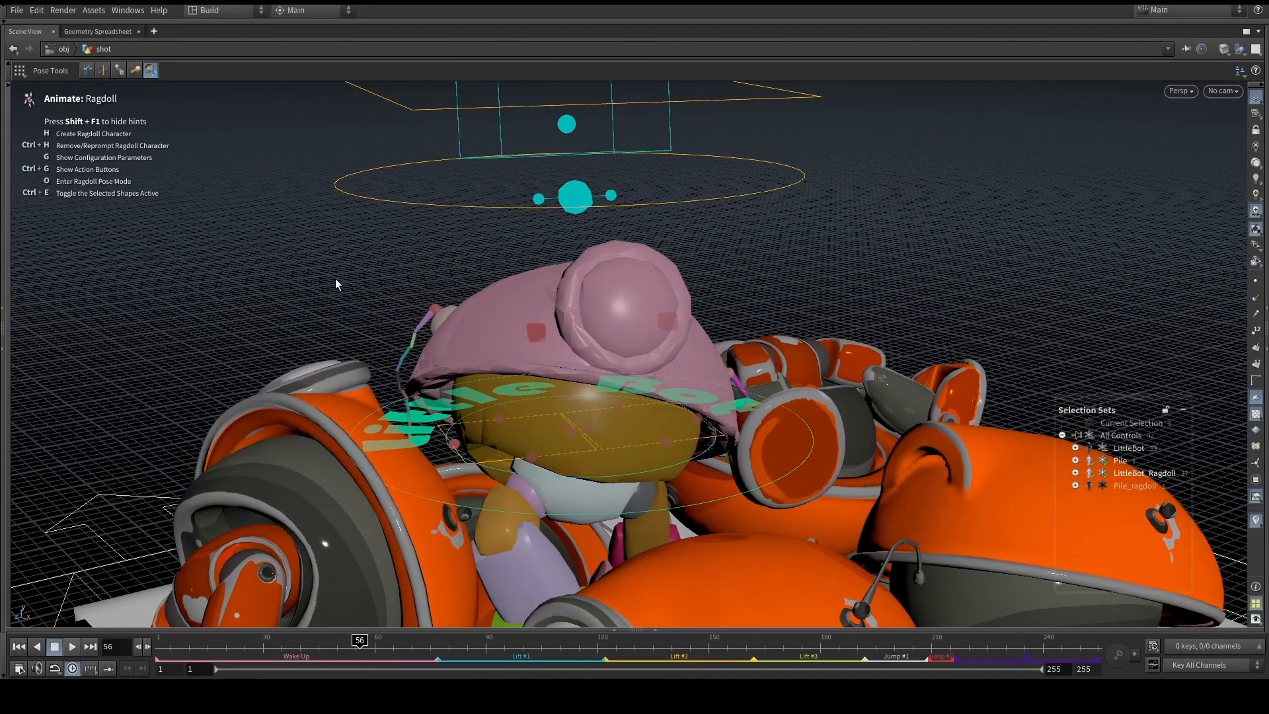
Go back to frame 1 and scrub the ragdoll simulation to frame 22
left_click_drag(359, 641, 156, 640)
right_click_drag(472, 289, 513, 212, "alt")
mouse_move(513, 212)
left_mouse_down("alt")
mouse_move(445, 227)
mouse_move(456, 278)
mouse_move(502, 231)
left_mouse_up("alt")
left_click_drag(200, 645, 233, 642)
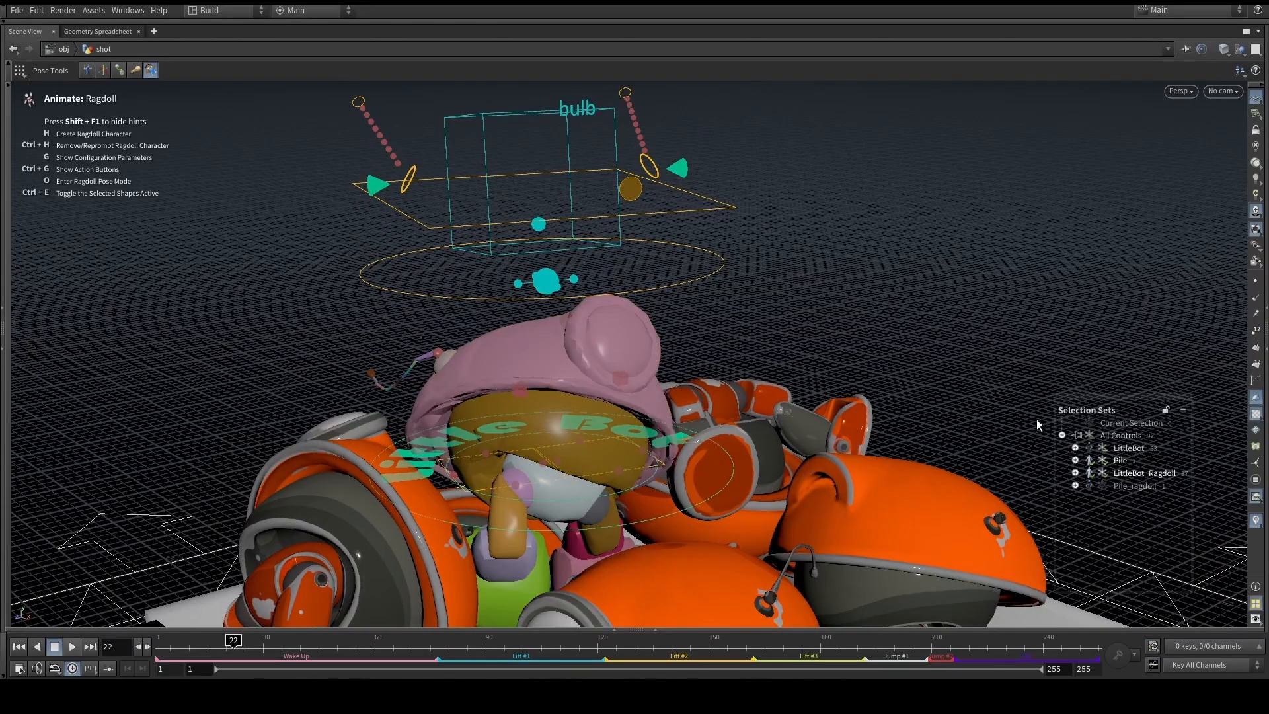
Create a selection set named Ragdoll_Antennas from the ragdoll shapes of both LittleBot antennas
right_click_drag(360, 297, 391, 348, "alt")
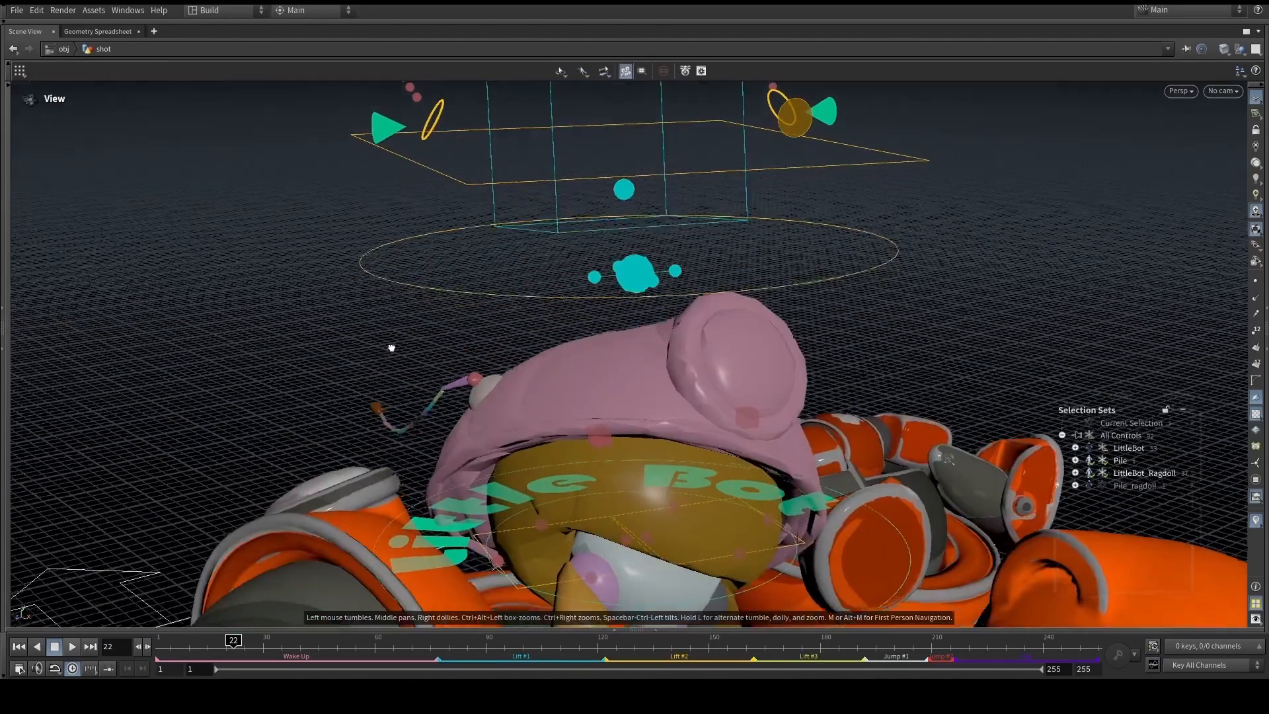
left_click_drag(350, 335, 450, 437)
left_click_drag(647, 359, 782, 307, "alt")
left_click_drag(841, 275, 678, 461)
left_click_drag(611, 393, 795, 382, "alt")
right_click_drag(796, 383, 605, 318, "alt")
right_click(1101, 518)
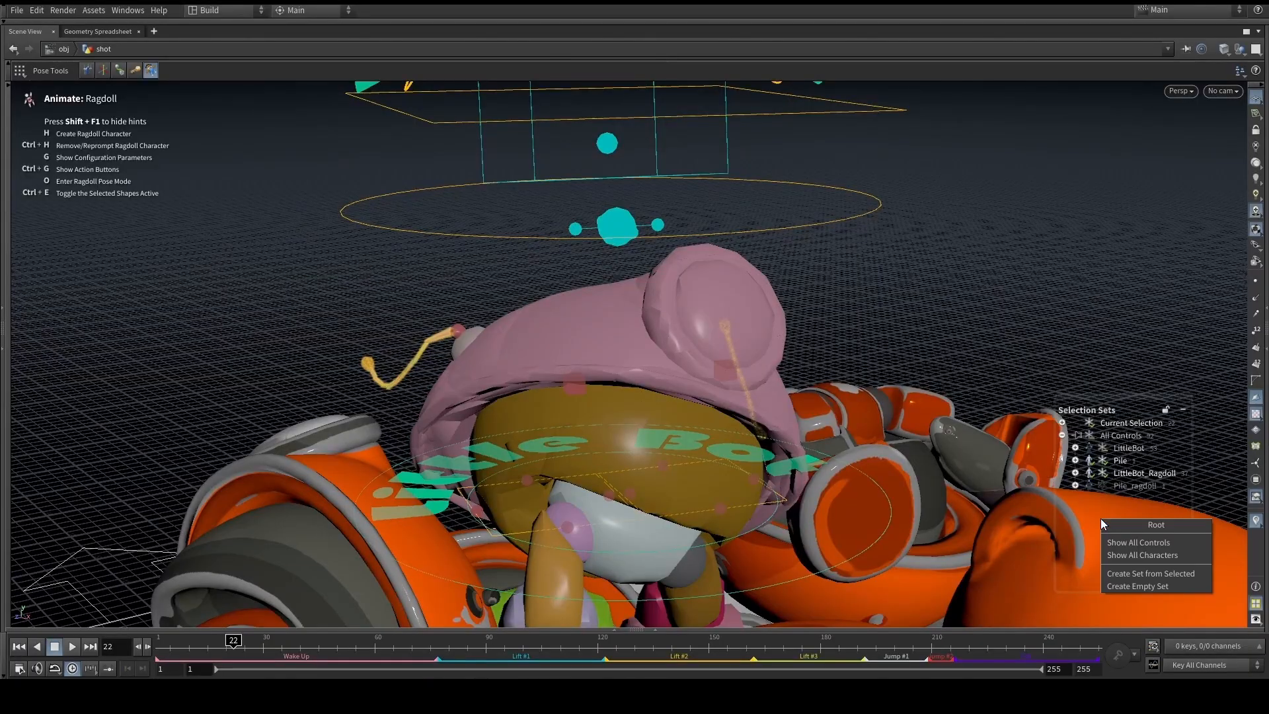
left_click(1135, 572)
double_click(1108, 423)
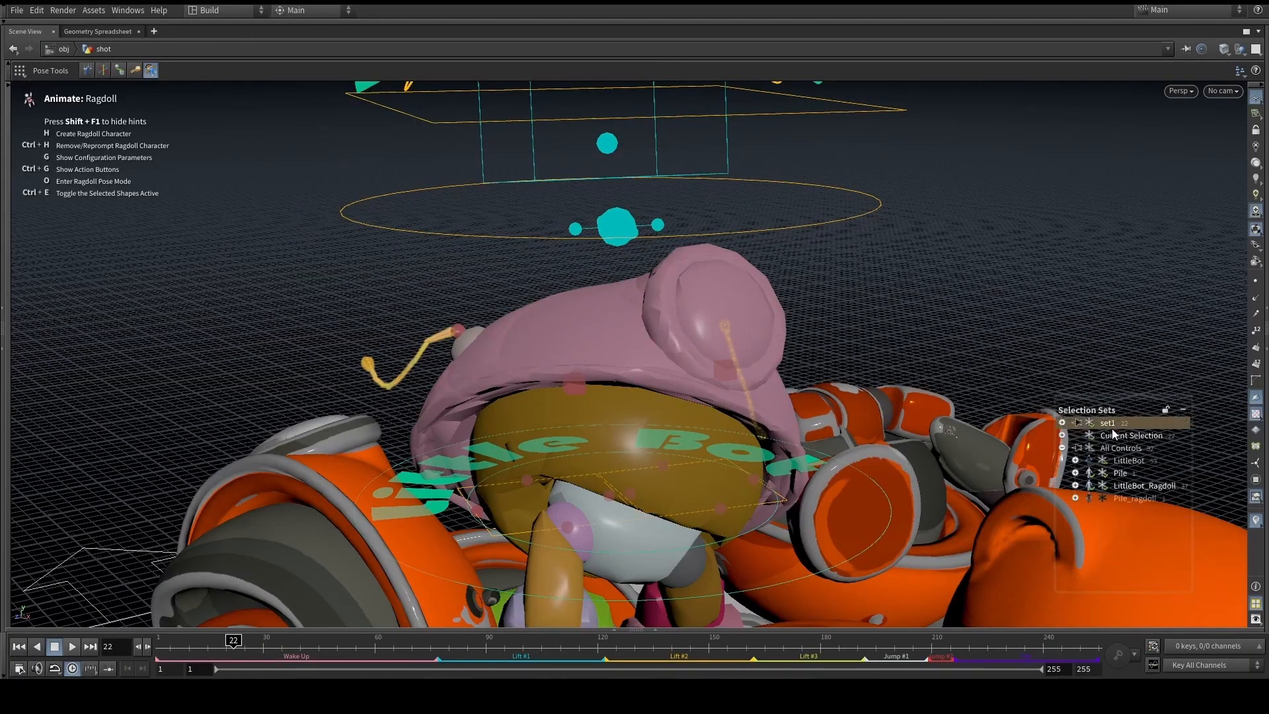
type("Ragdoll_Antennas")
key("Return")
left_click(988, 213)
Select the Ragdoll_Antennas set, show its animated ragdoll parameters and go back to frame 1
left_click(1125, 423)
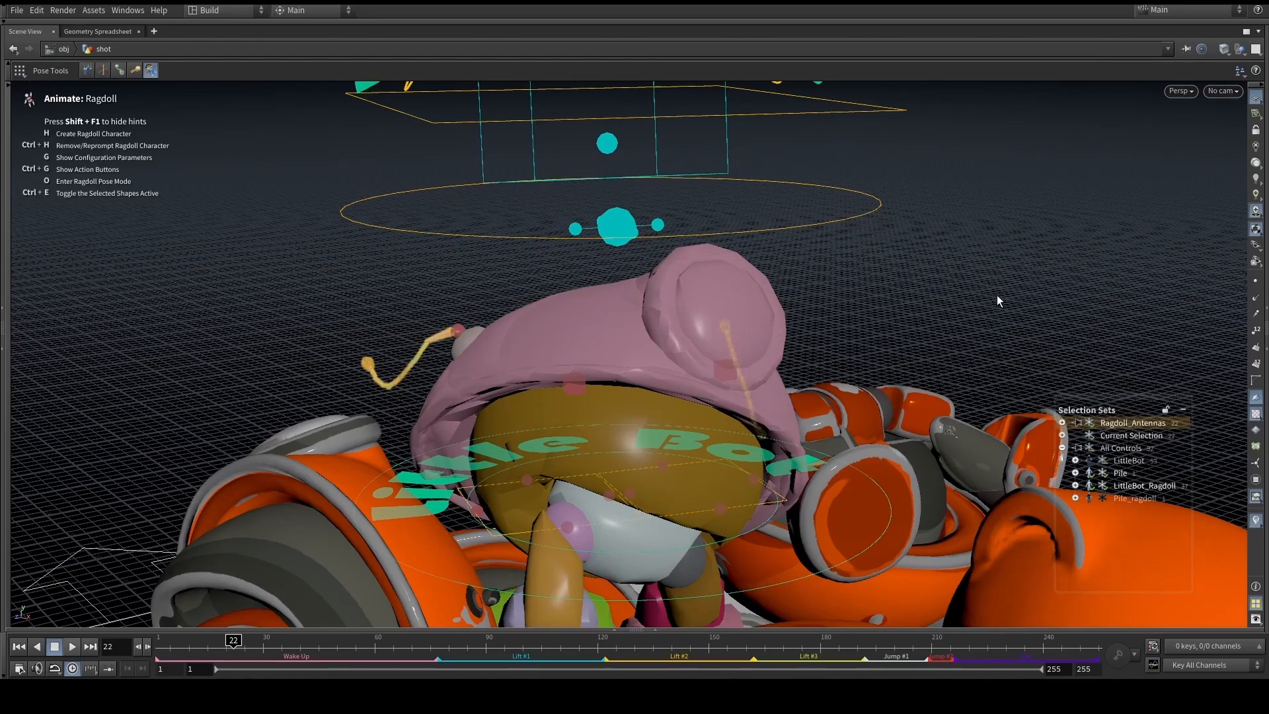
left_click_drag(513, 390, 531, 389, "alt")
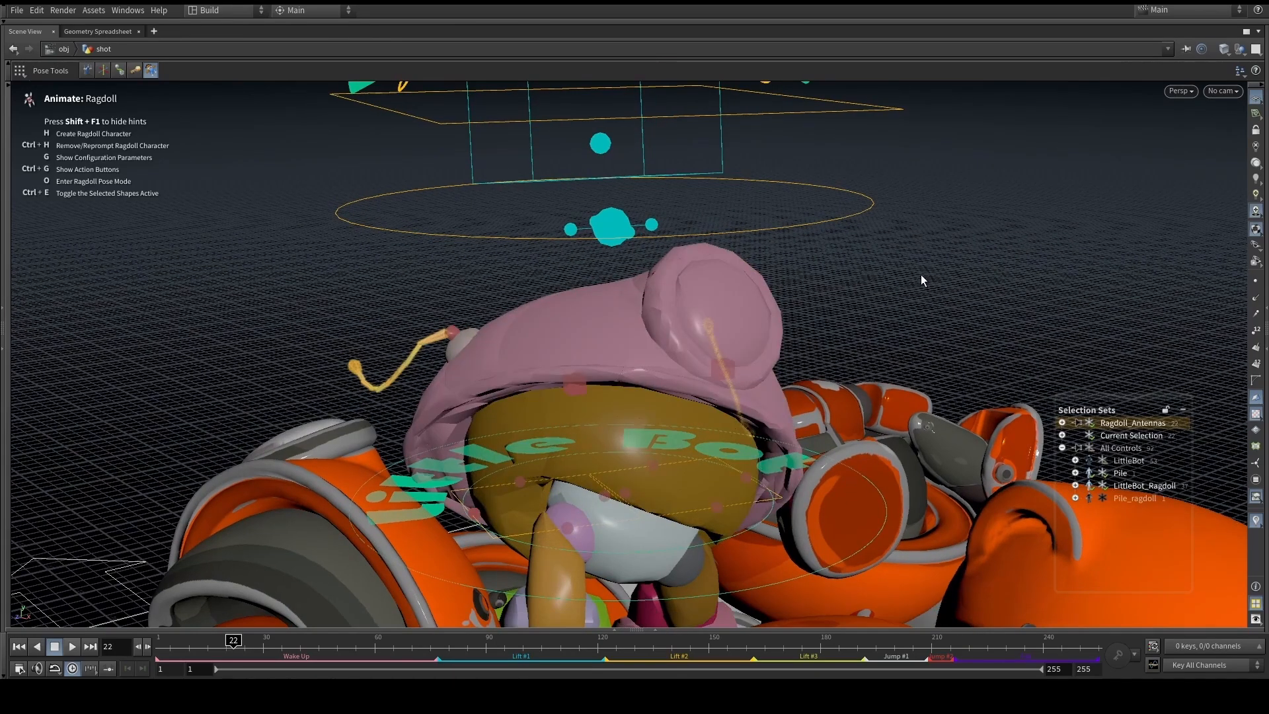
key("p")
left_click_drag(1012, 263, 891, 203)
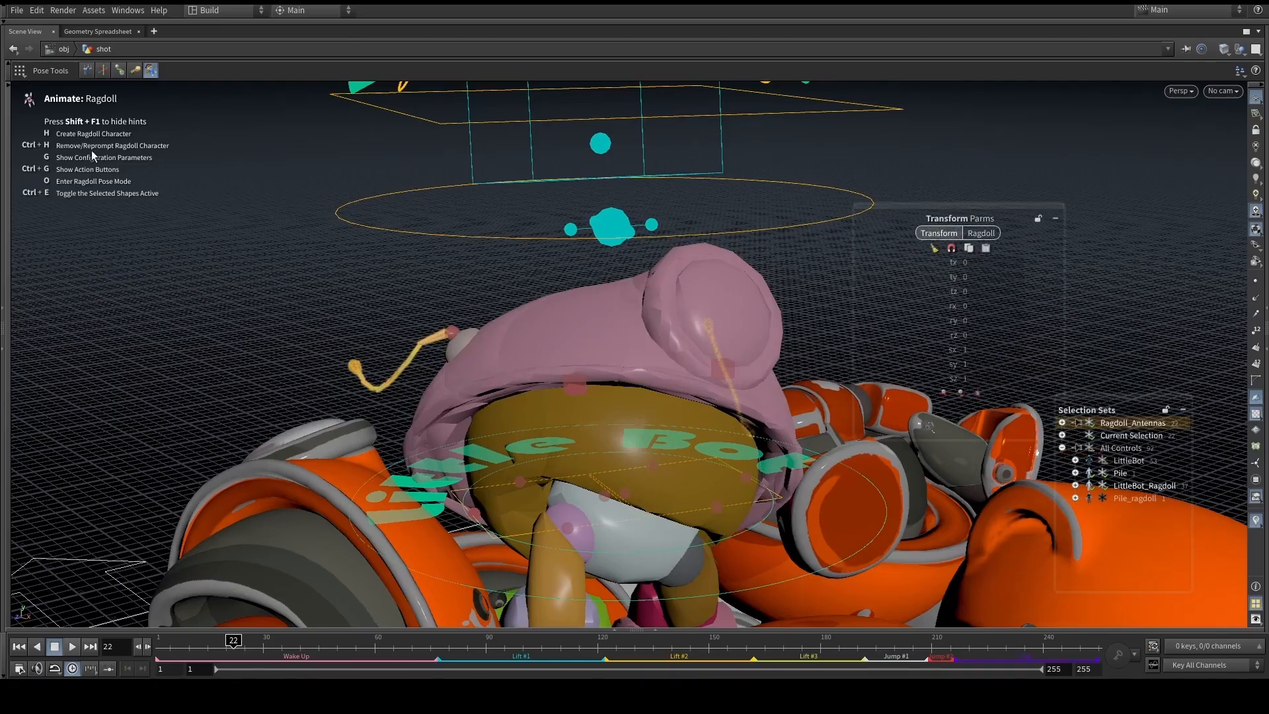
left_click(981, 234)
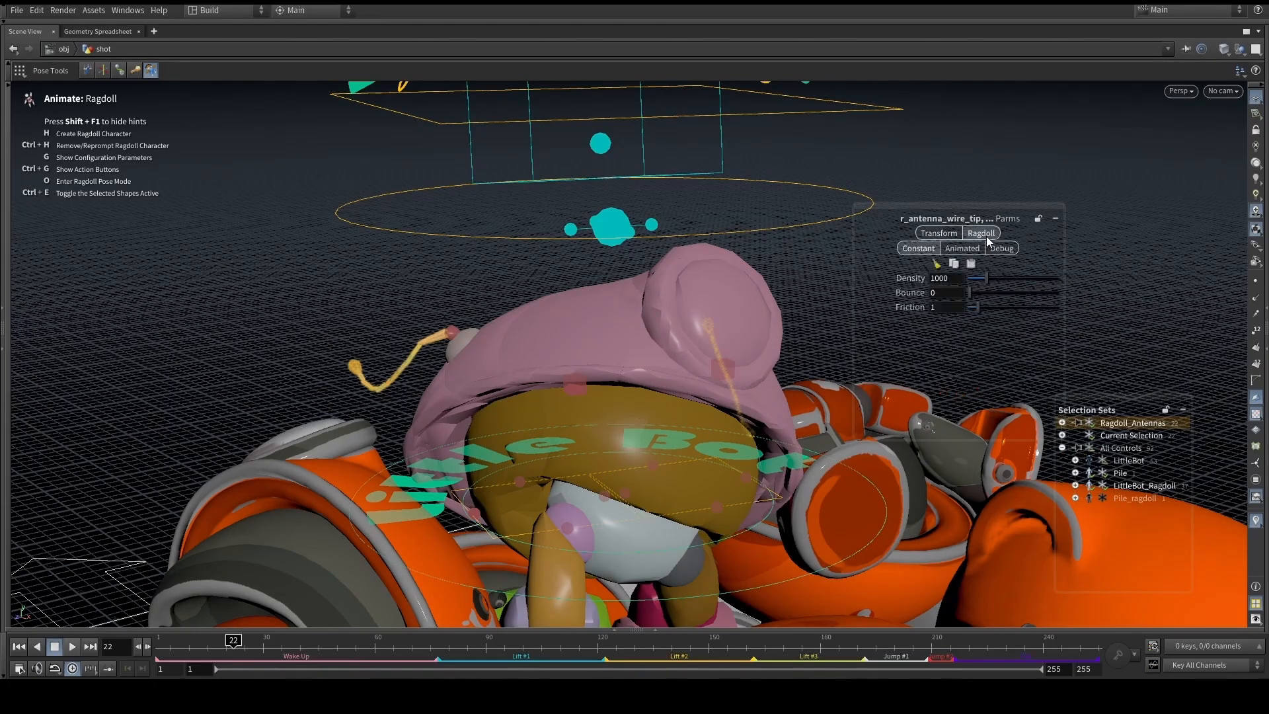
left_click(979, 248)
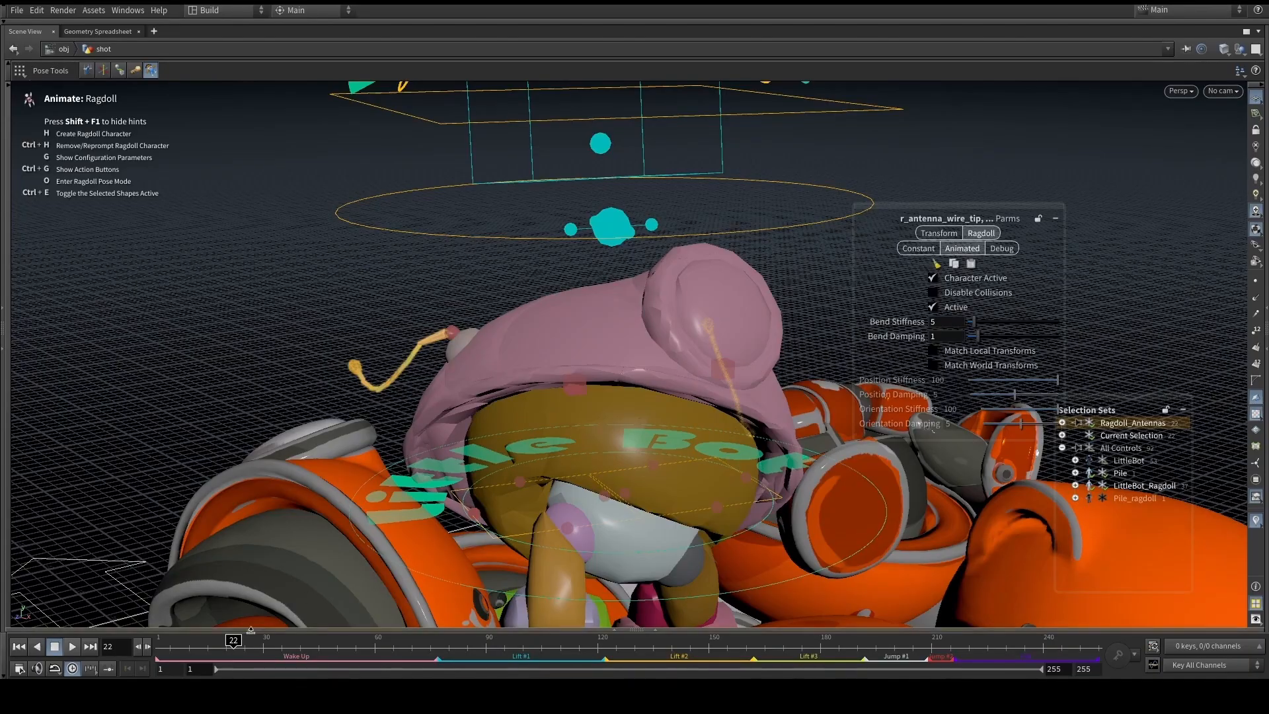
left_click_drag(233, 644, 137, 647)
middle_click_drag(355, 361, 430, 411, "alt")
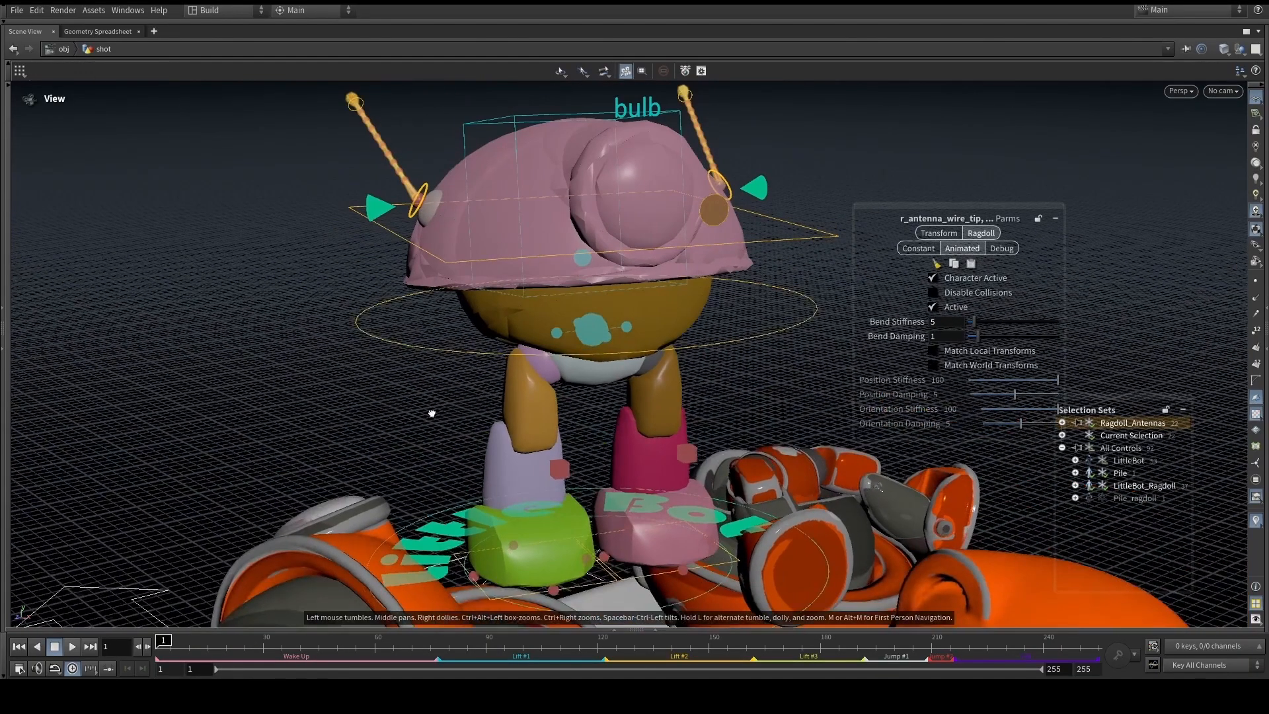
right_click_drag(431, 411, 466, 403, "alt")
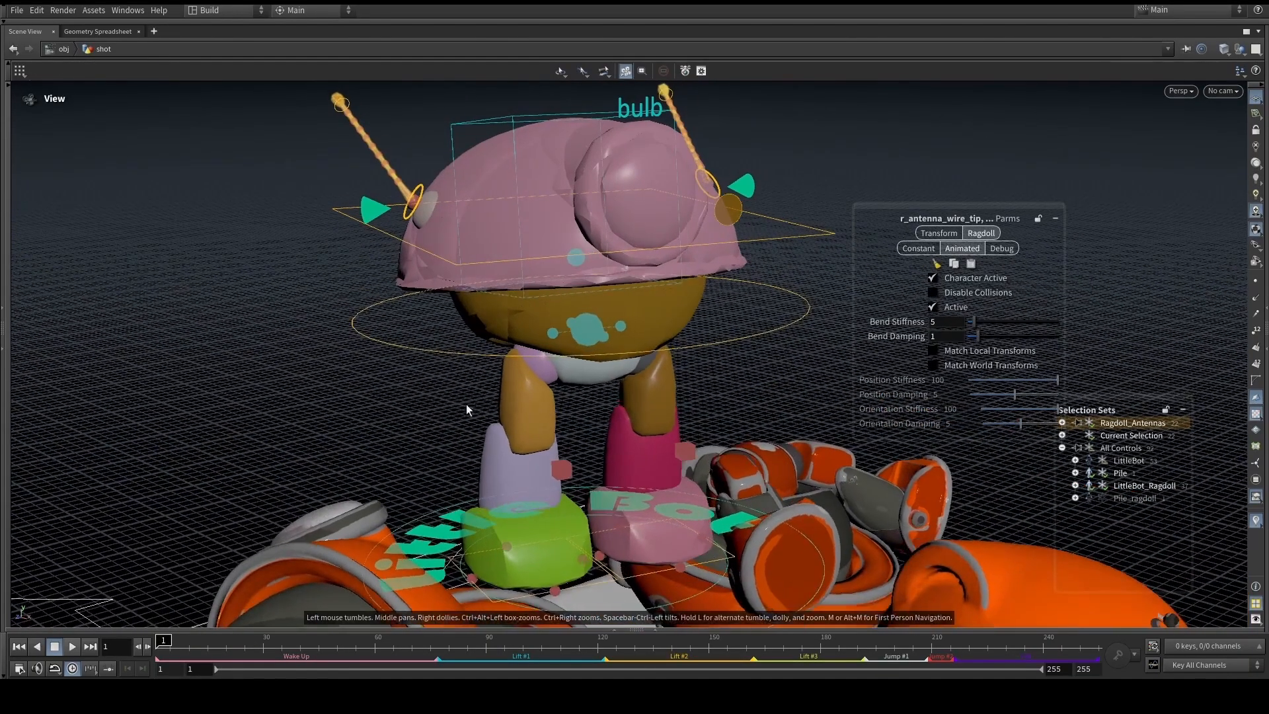
Enable Match Local Transforms and set Bend Stiffness to 50000 for the antenna ragdoll shapes
left_click(979, 354)
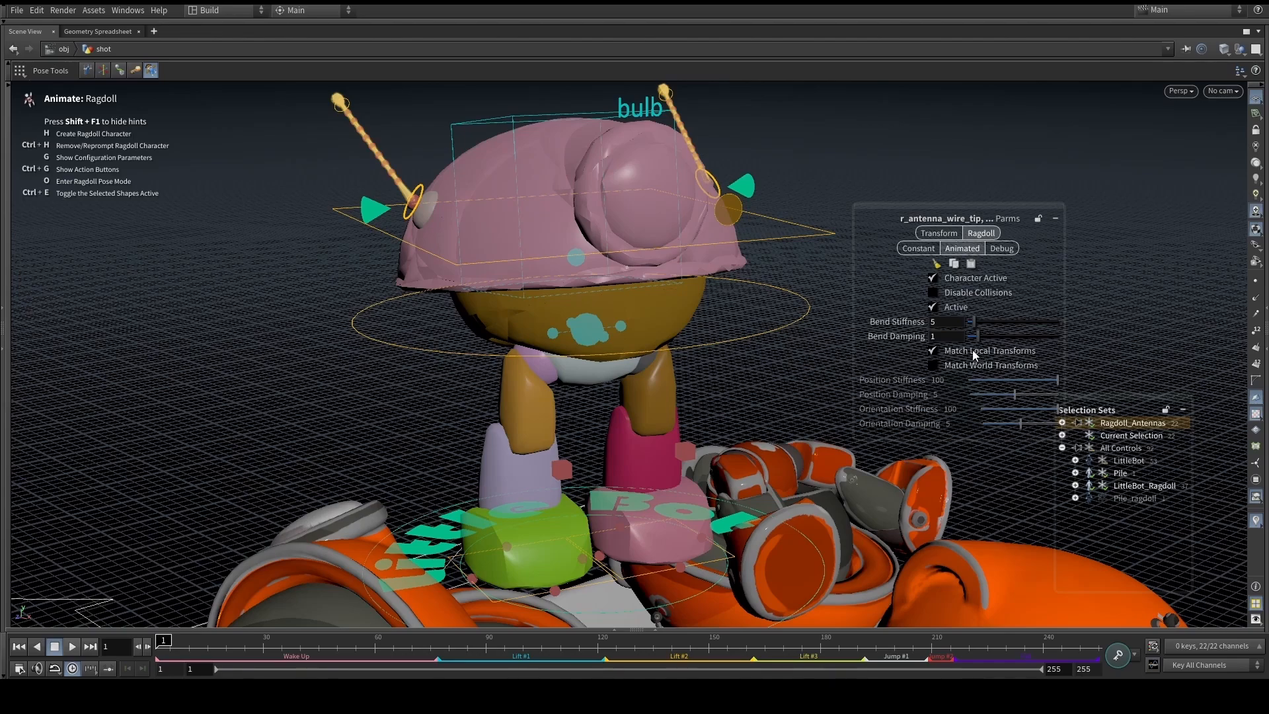
left_click(959, 324)
type("0000")
key("Return")
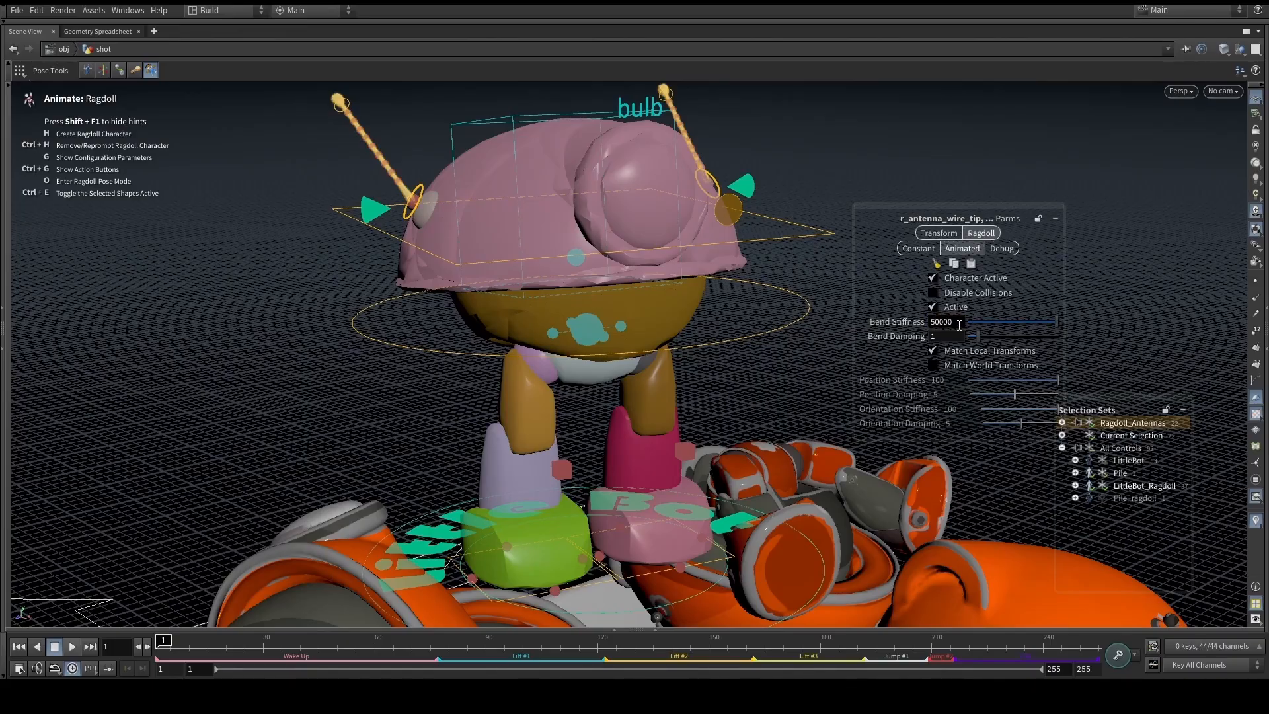
left_click(825, 170)
Play the ragdoll simulation to check how the antennas behave, then return to frame 1
right_click_drag(550, 249, 499, 374, "alt")
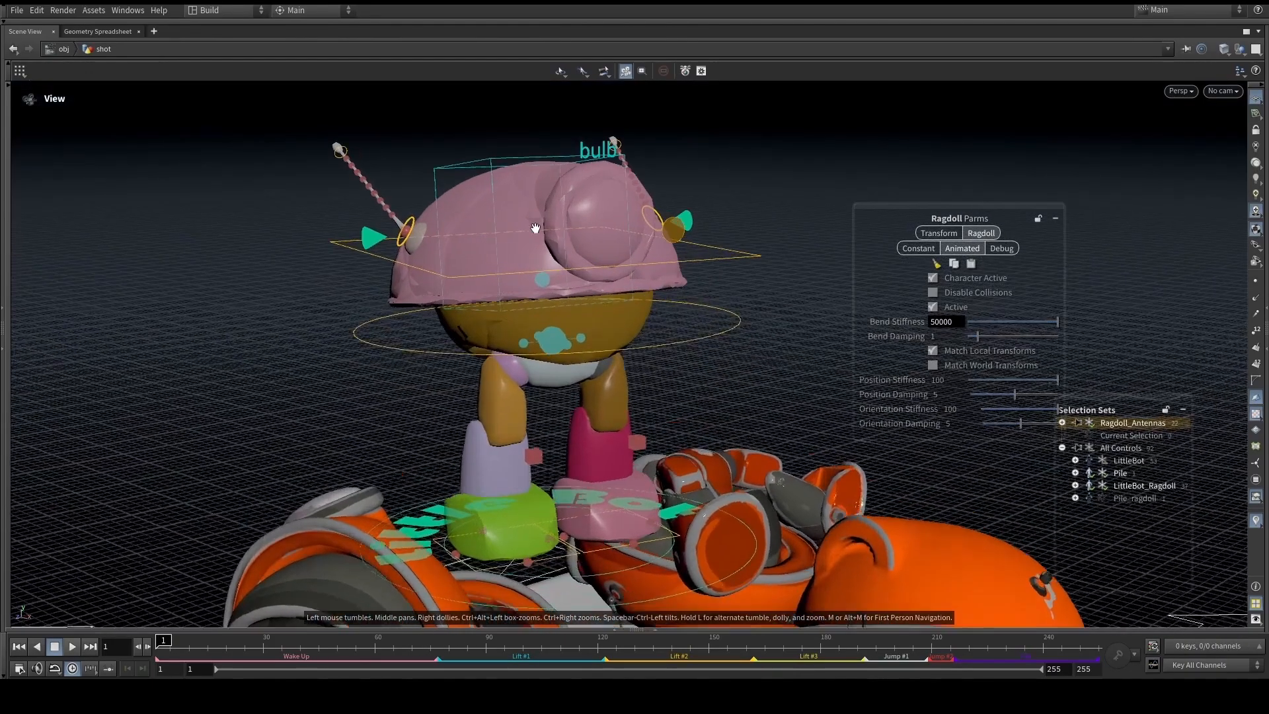
left_click_drag(499, 374, 510, 368, "alt")
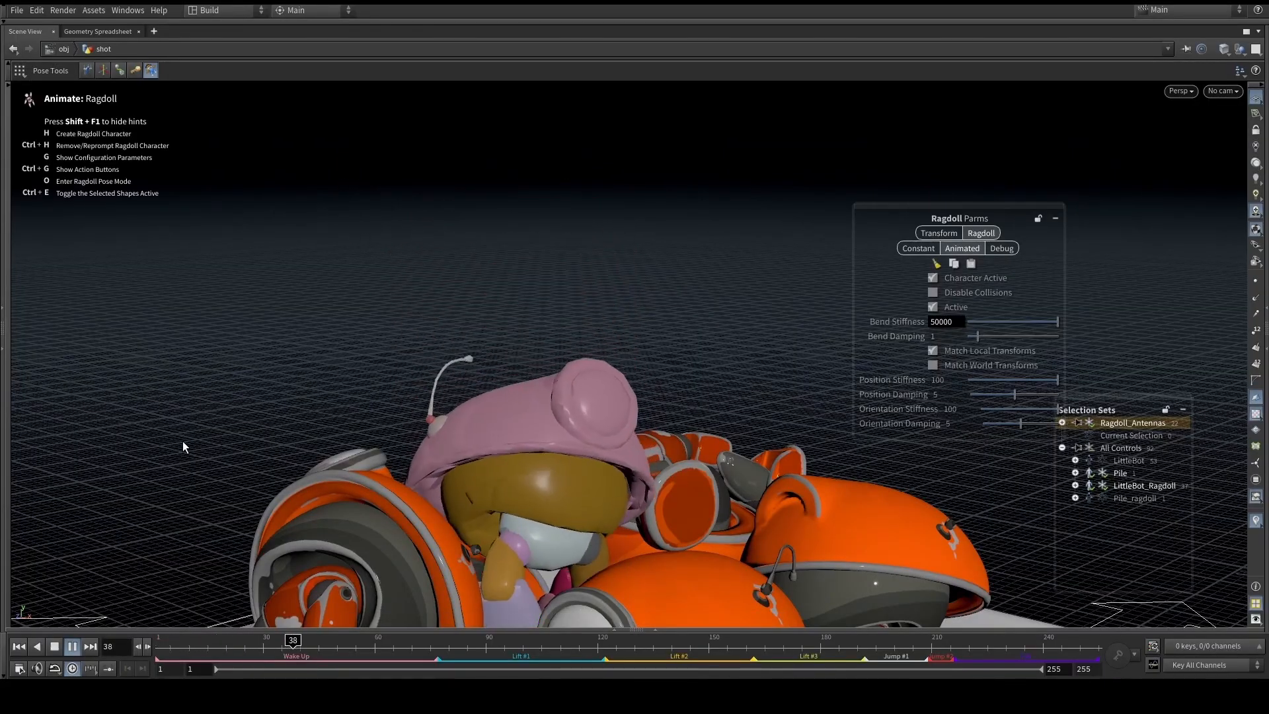
left_click_drag(296, 645, 349, 645)
key("ctrl+Up")
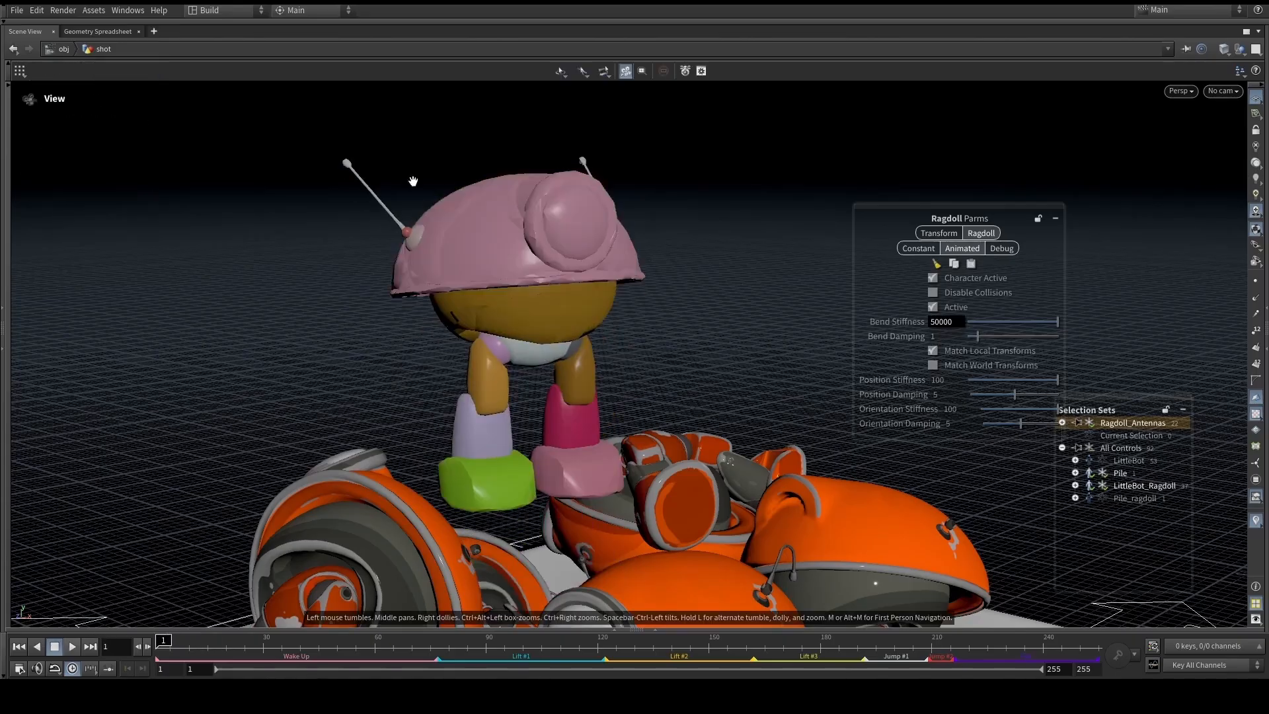
Select the sphere shapes at the base of both antennas, enable Match Local Transforms and set their Bend Stiffness to 50000
scroll(413, 181, "up", 4)
left_click(404, 271)
left_click_drag(496, 216, 635, 228, "alt")
left_click(806, 266, "shift")
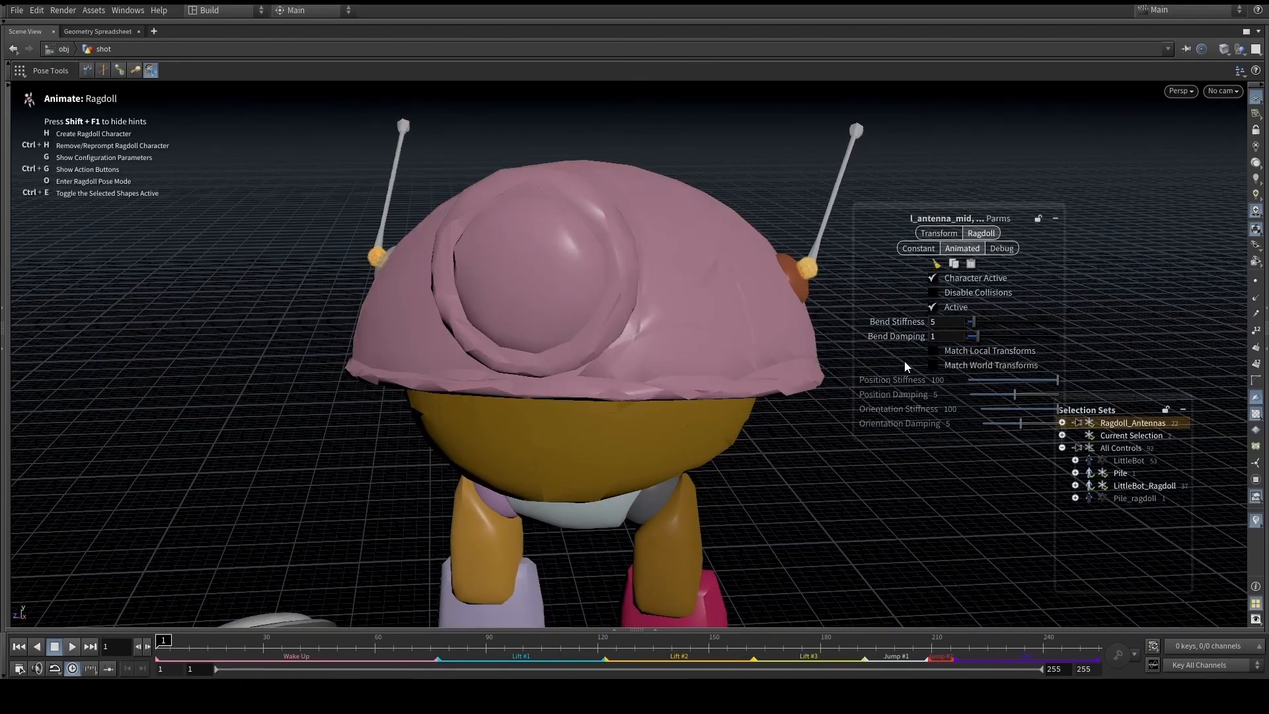
left_click(953, 354)
left_click(950, 321)
type("0000")
key("Return")
left_click(220, 258)
Run the ragdoll simulation from frame 1, stop at frame 150 and examine LittleBot's landed pose and antennas
right_click_drag(225, 271, 264, 370, "alt")
left_click_drag(416, 327, 453, 297, "alt")
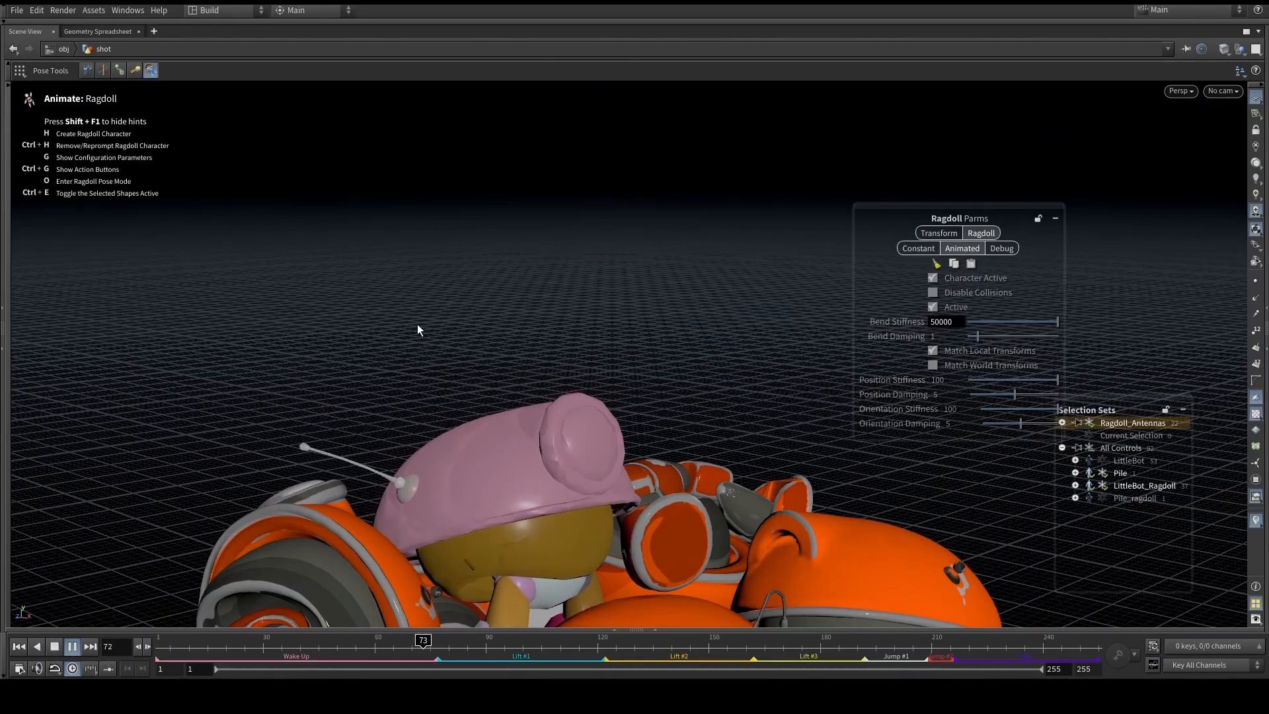
left_click_drag(263, 644, 160, 645)
right_click_drag(502, 301, 490, 337, "alt")
middle_click_drag(490, 337, 476, 262, "alt")
left_click(72, 648)
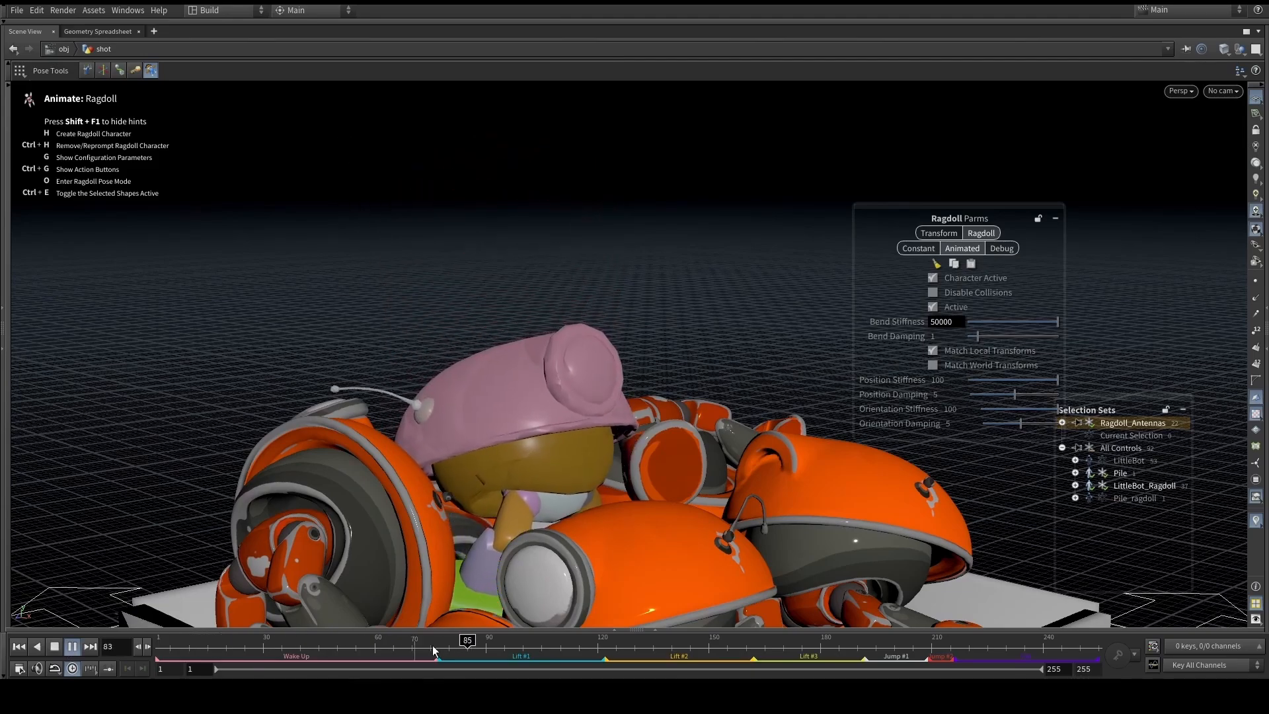
left_click_drag(509, 646, 710, 657)
left_click_drag(628, 392, 478, 343, "alt")
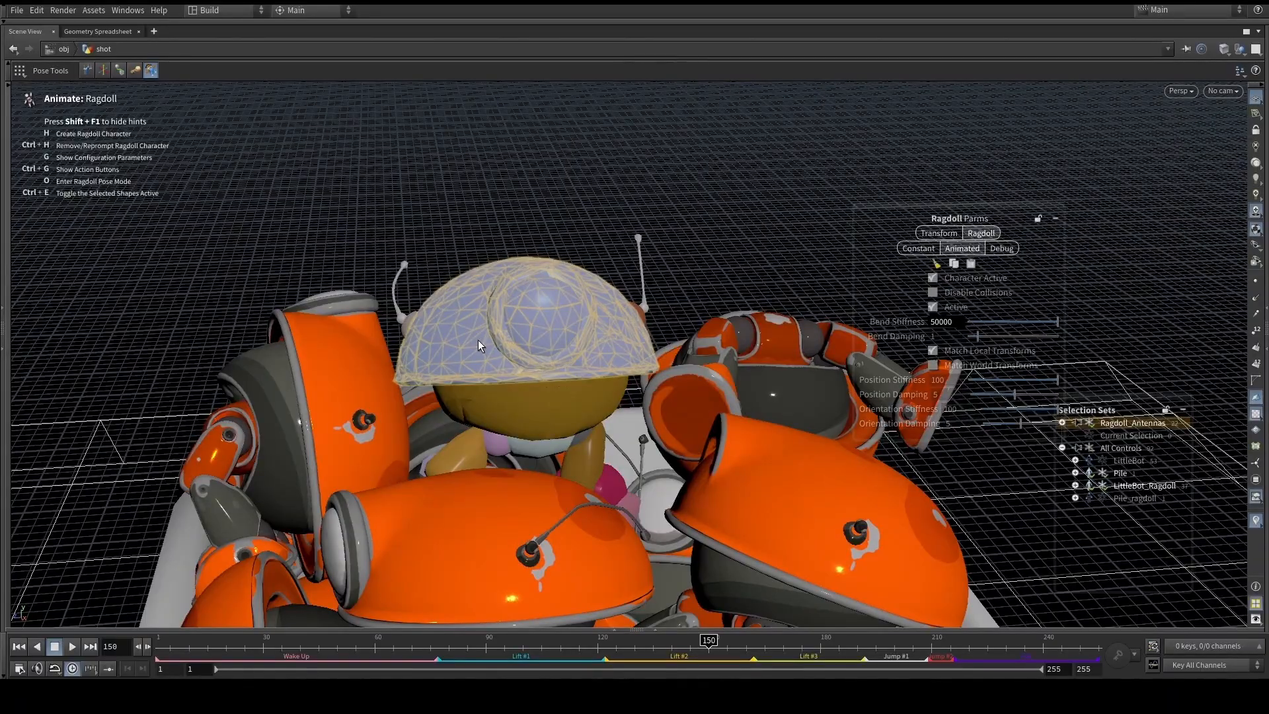
left_click_drag(538, 294, 556, 217, "alt")
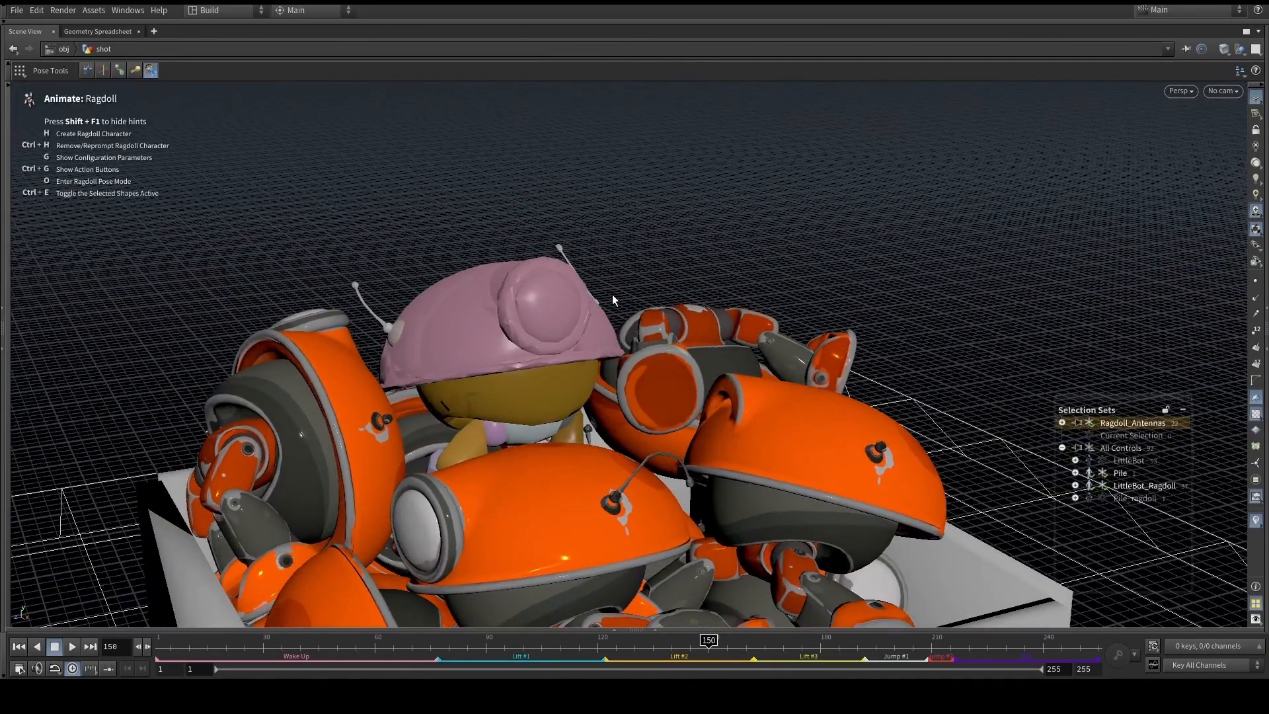
Reveal the lower panes to look at the animation layers and the Animation Editor, then hide them again
key("ctrl+b")
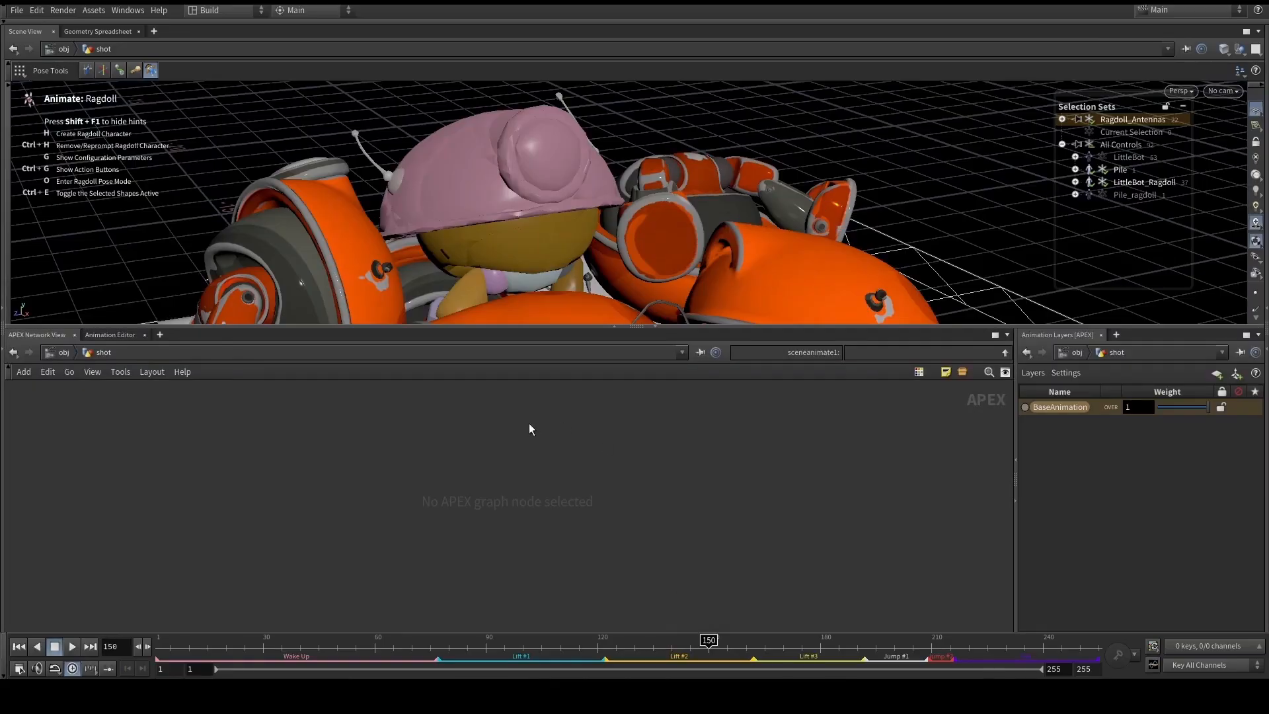
left_click(89, 335)
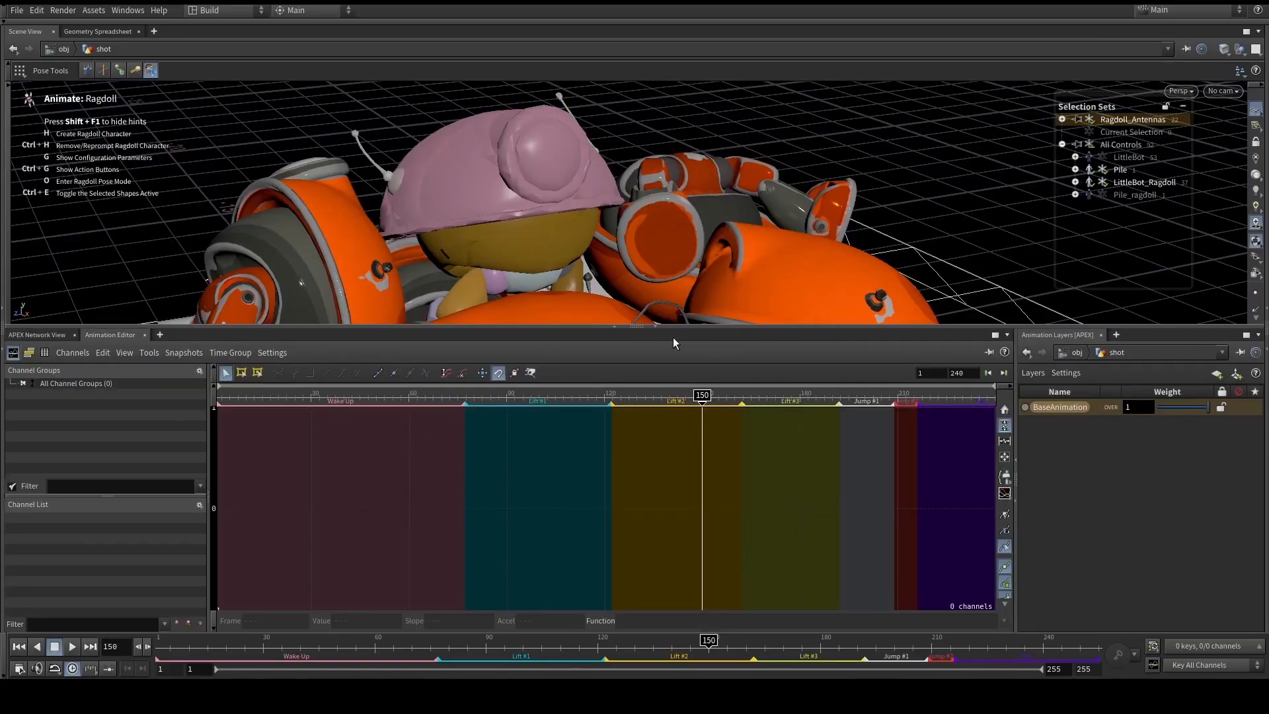
key("ctrl+b")
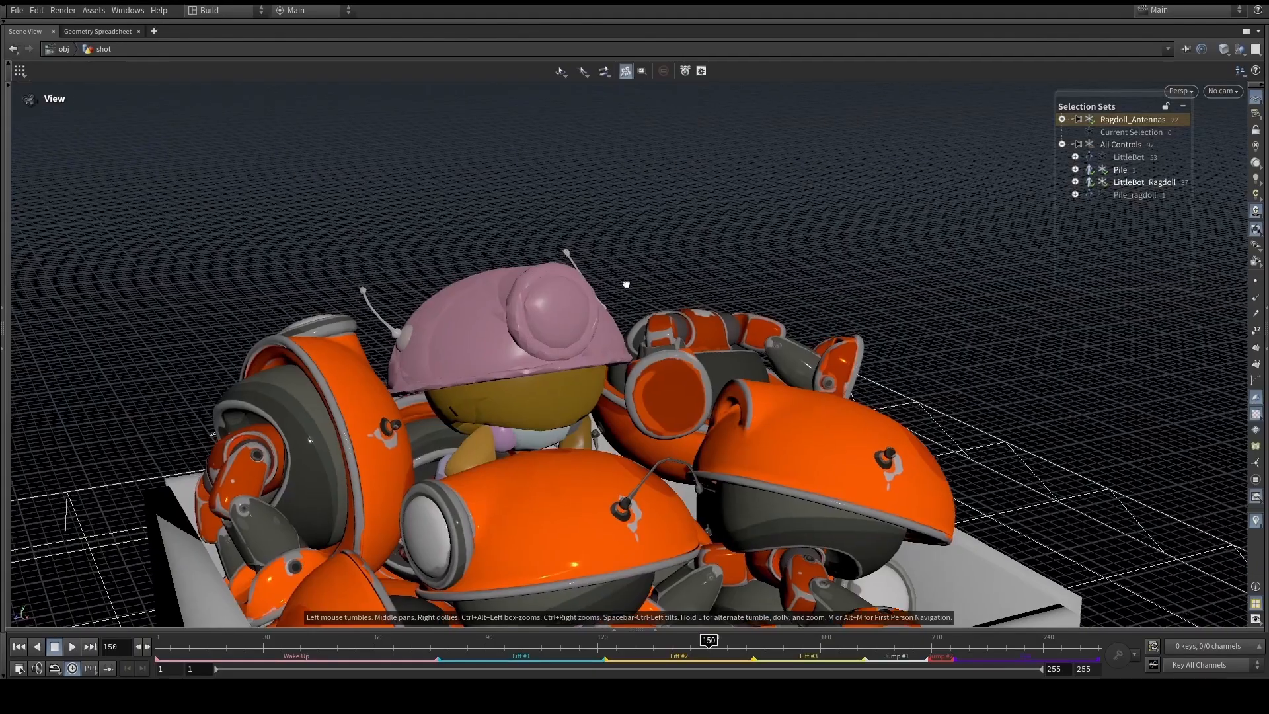
Show LittleBot's rig controls in the viewport and select all of them
left_click(1104, 157)
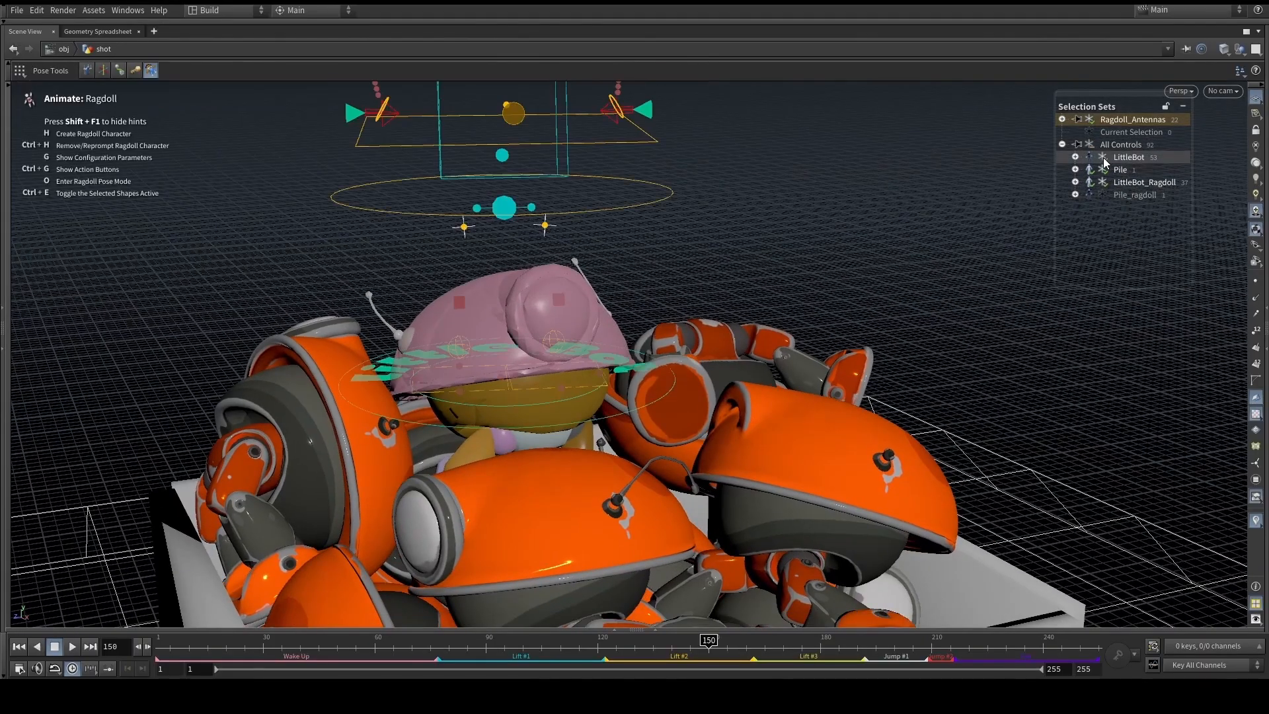
middle_click_drag(798, 251, 795, 315, "alt")
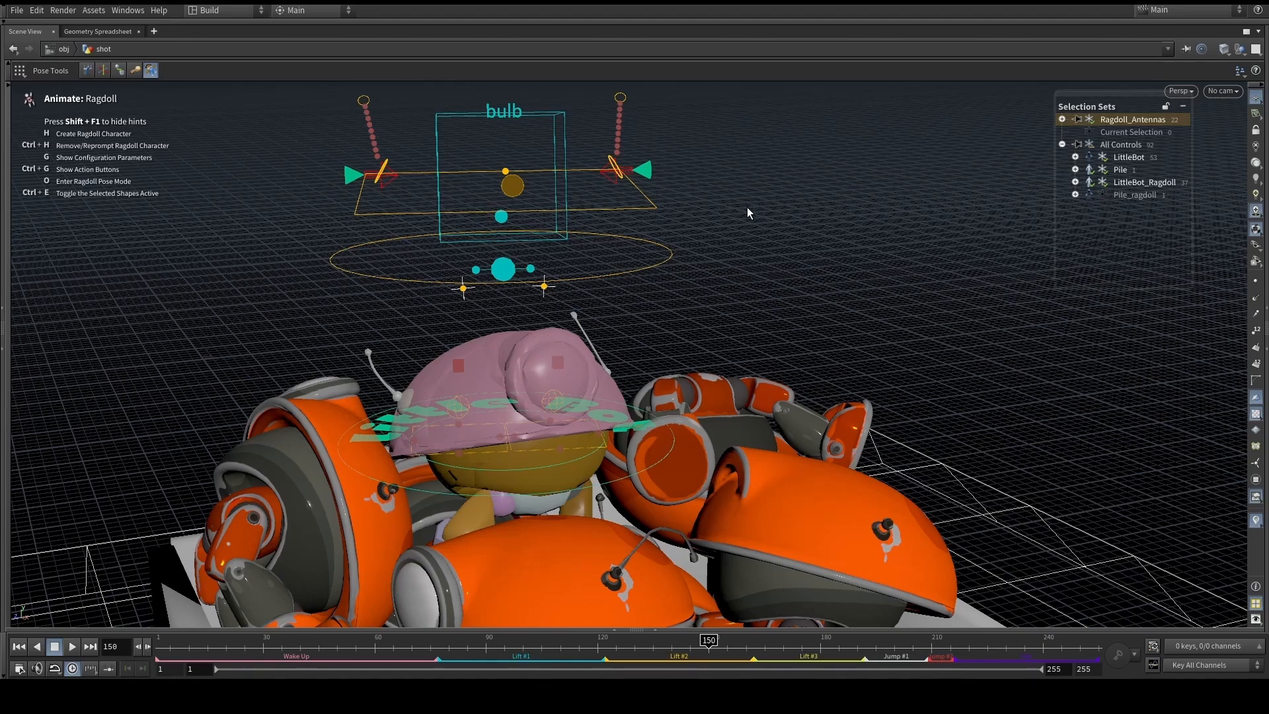
left_click(1152, 156)
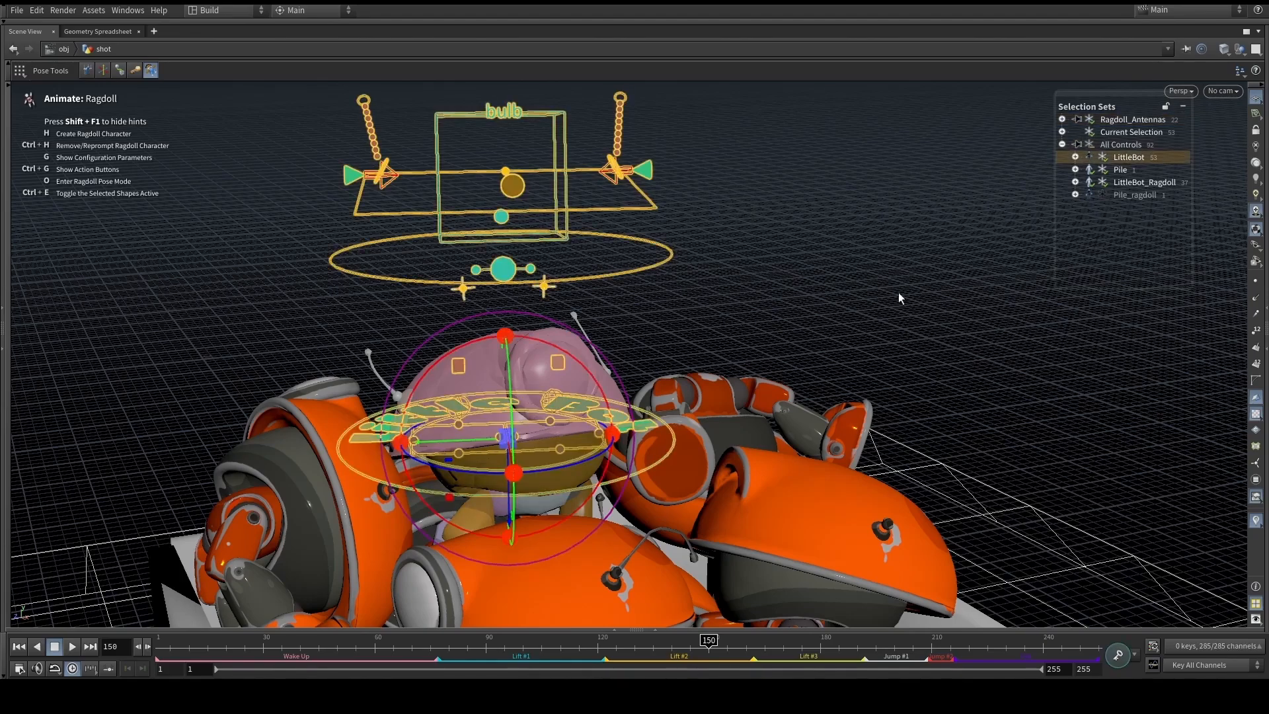
Open the Ragdoll Settings and bake the simulated pose to keys on LittleBot's controls with Bake Keys to New Layer off
key("g")
left_click_drag(673, 361, 206, 395)
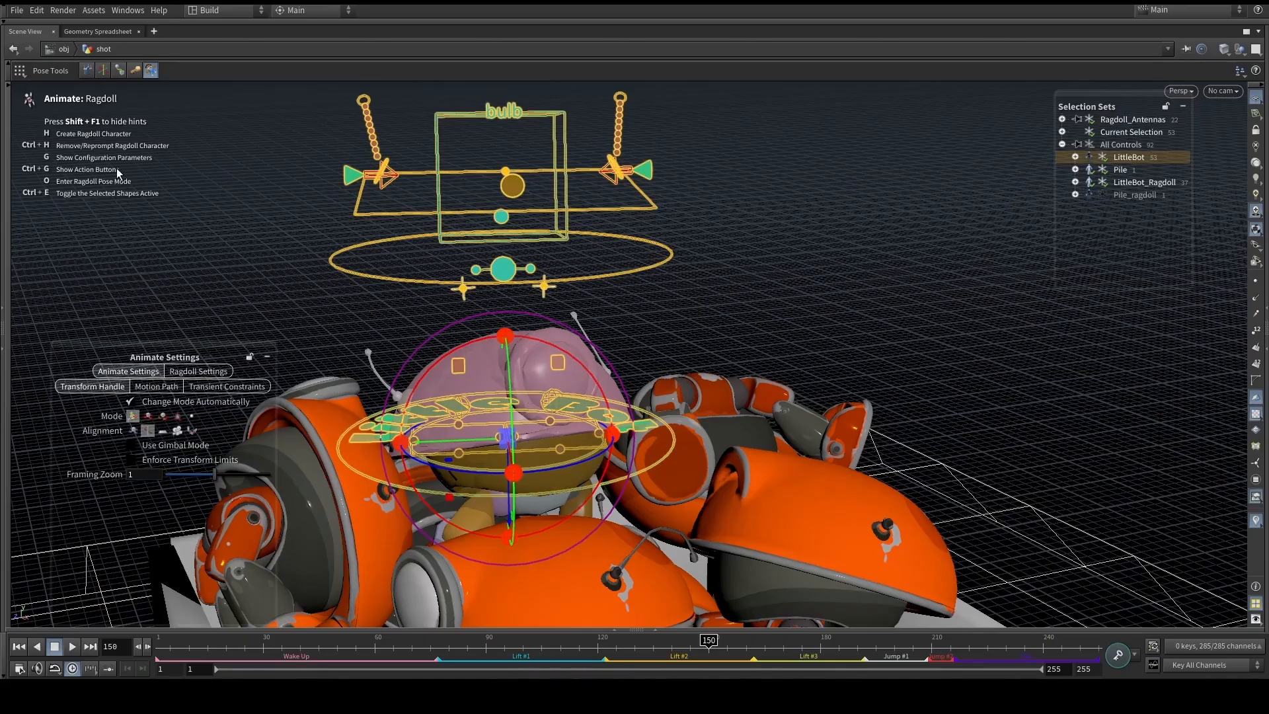
left_click(214, 372)
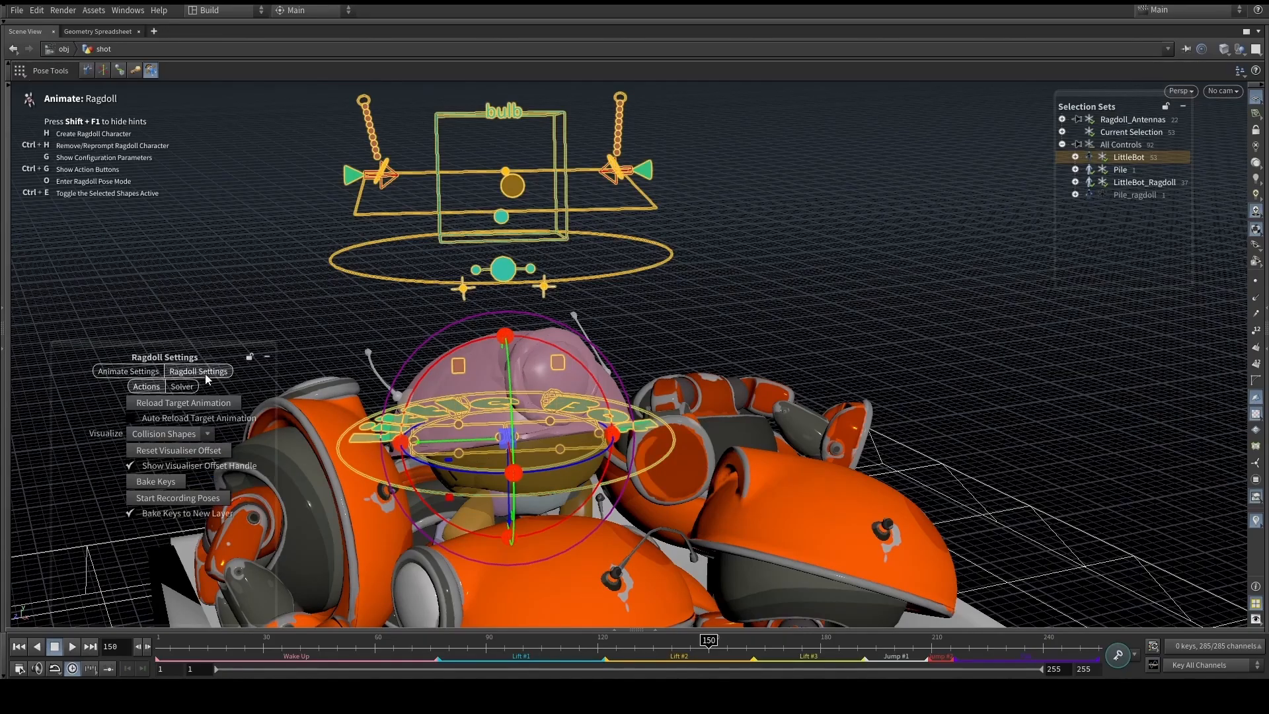
left_click(182, 386)
left_click(162, 385)
left_click(164, 481)
key("Escape")
middle_click_drag(702, 210, 718, 114, "alt")
middle_click_drag(741, 218, 758, 226, "alt")
mouse_move(651, 223)
left_mouse_down("alt")
mouse_move(567, 227)
mouse_move(660, 222)
left_mouse_up("alt")
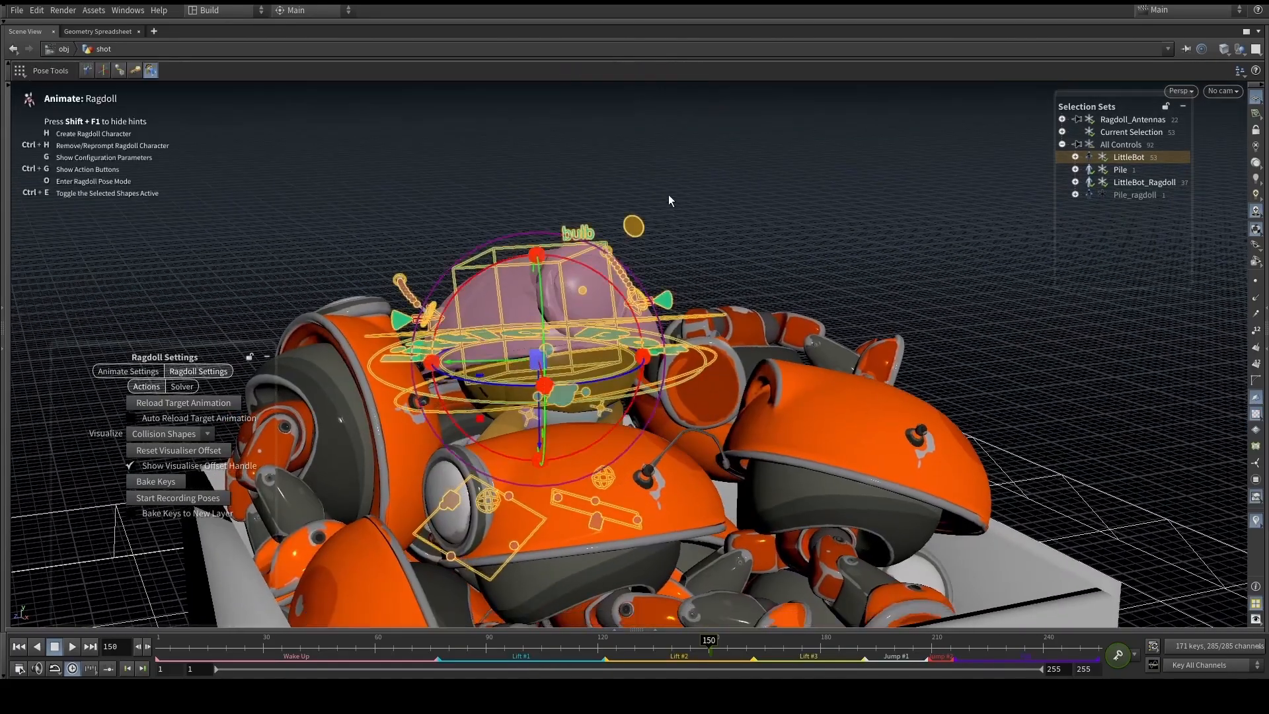
Leave the Ragdoll tool for the standard Animate mode and show LittleBot's geometry again
left_click(87, 71)
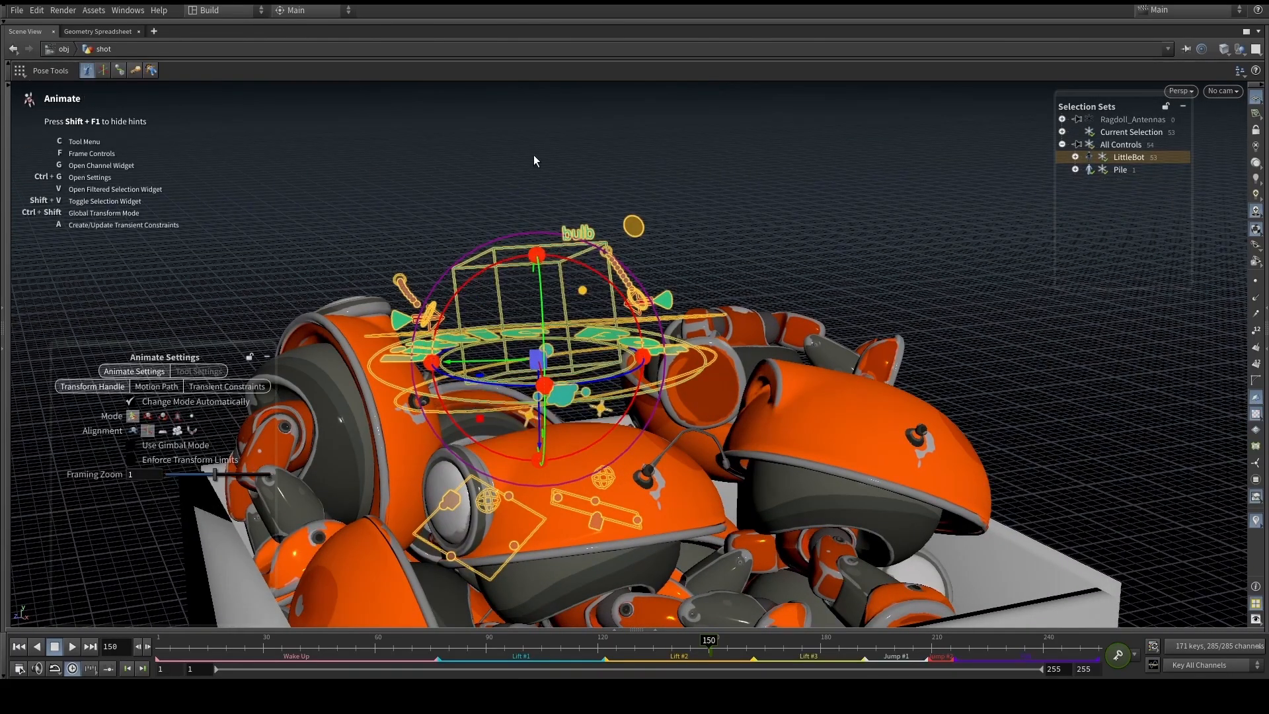
left_click(1090, 157)
right_click_drag(785, 301, 740, 315, "alt")
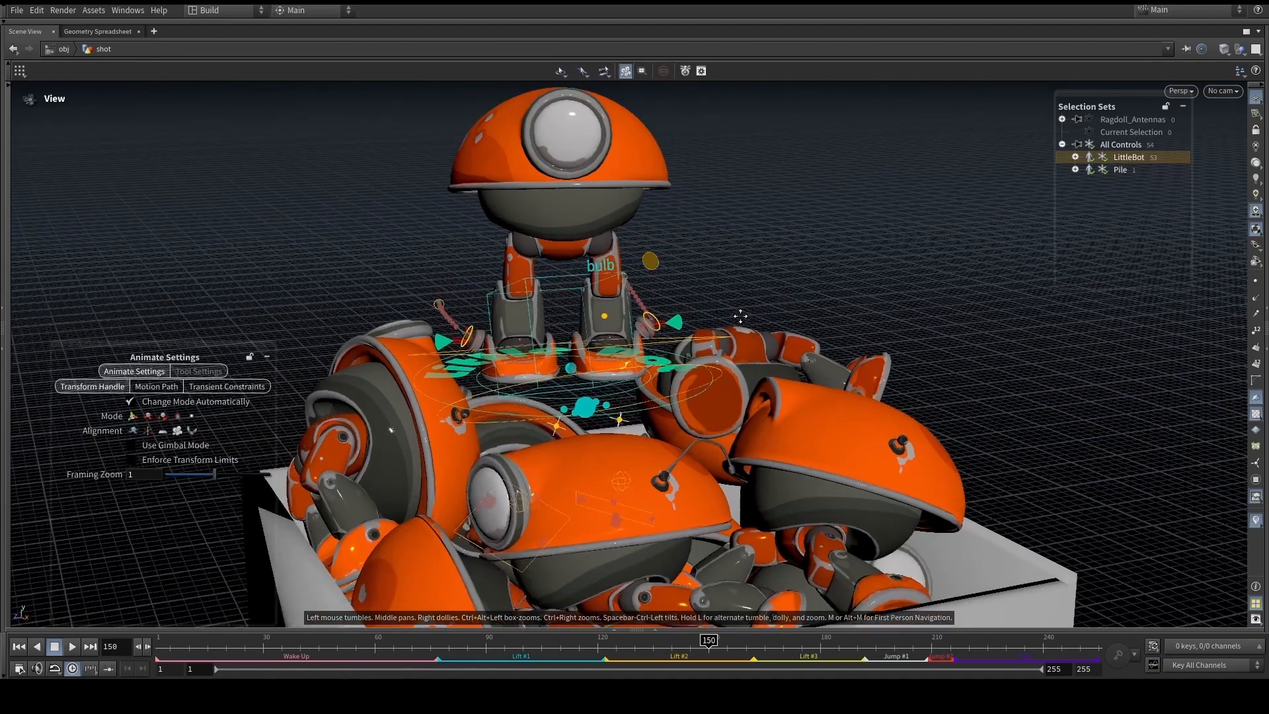
left_click_drag(740, 316, 748, 311, "alt")
Scrub the timeline back to frame 1, hide the Animate Settings and view the baked pose on the pile
left_click_drag(287, 649, 159, 645)
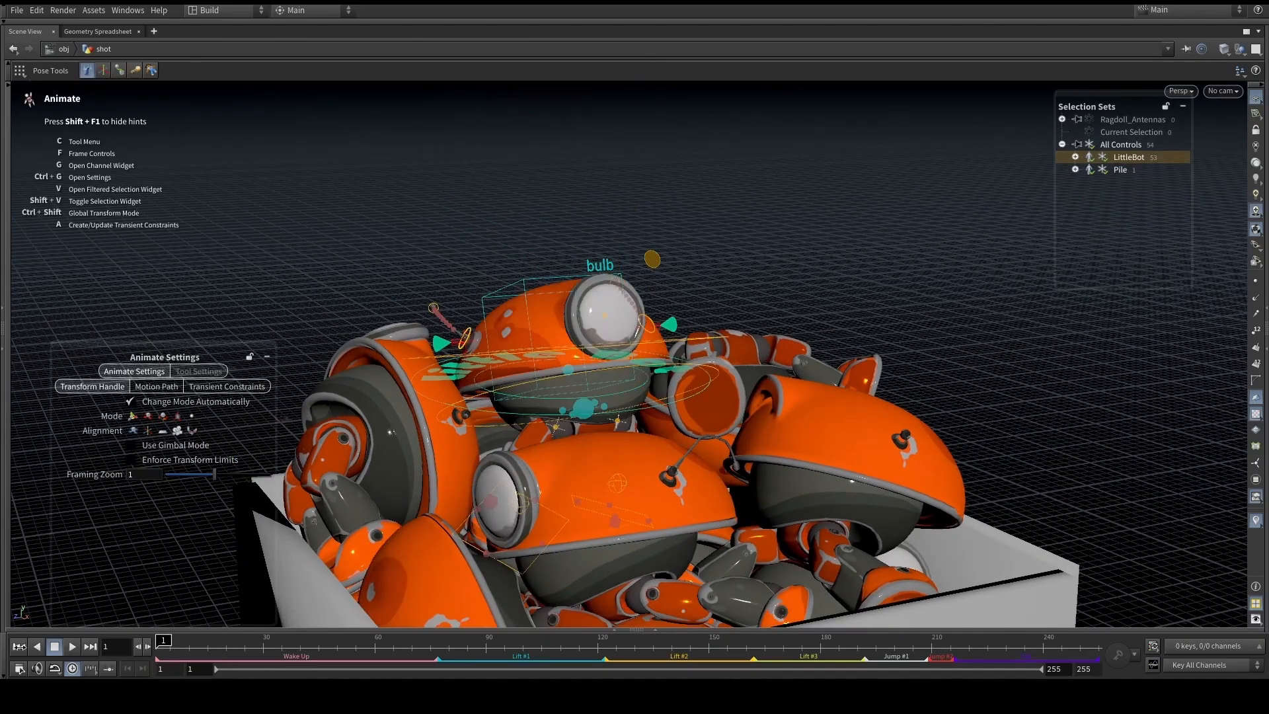
right_click_drag(645, 278, 661, 289, "alt")
key("p")
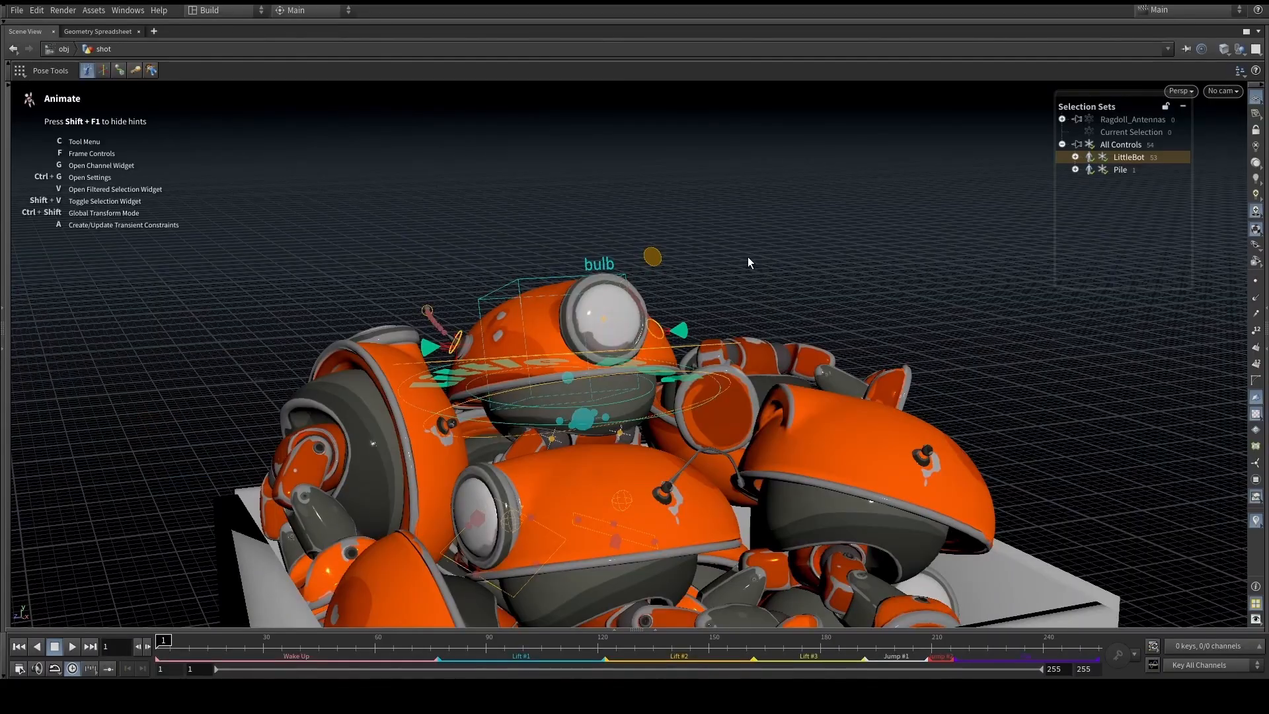
left_click_drag(657, 312, 524, 367, "alt")
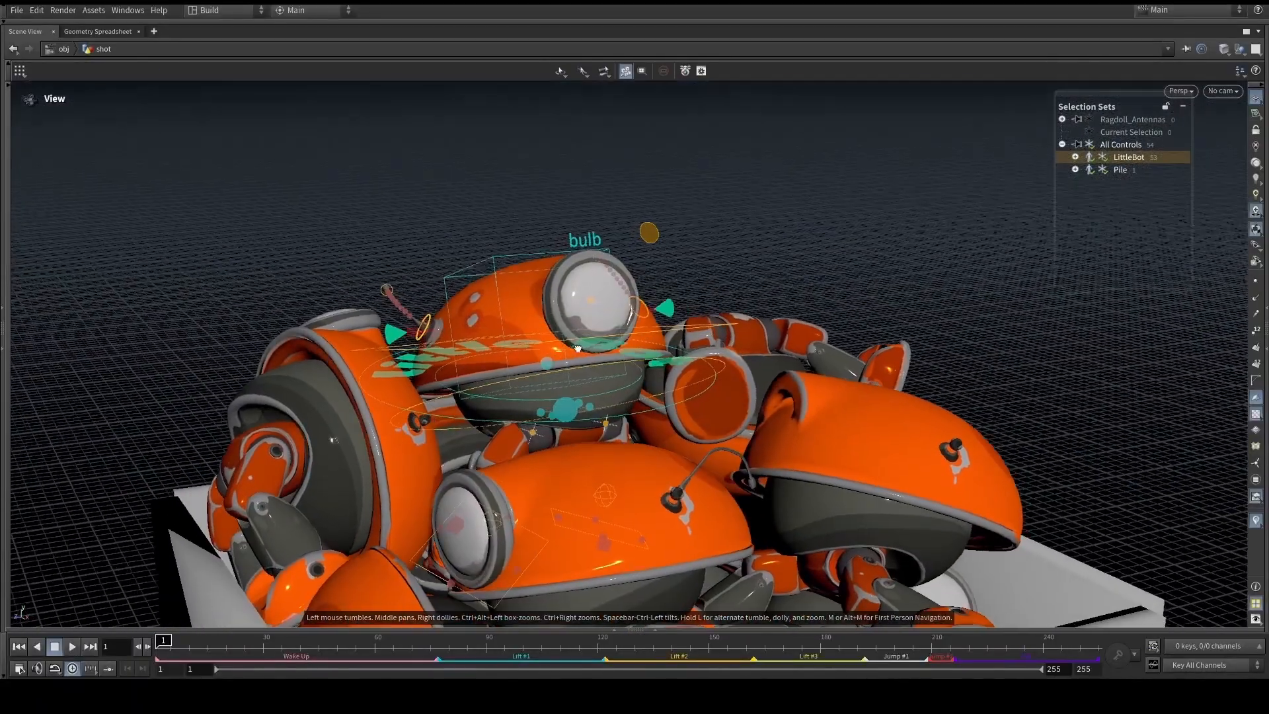
left_click_drag(578, 349, 579, 350, "alt")
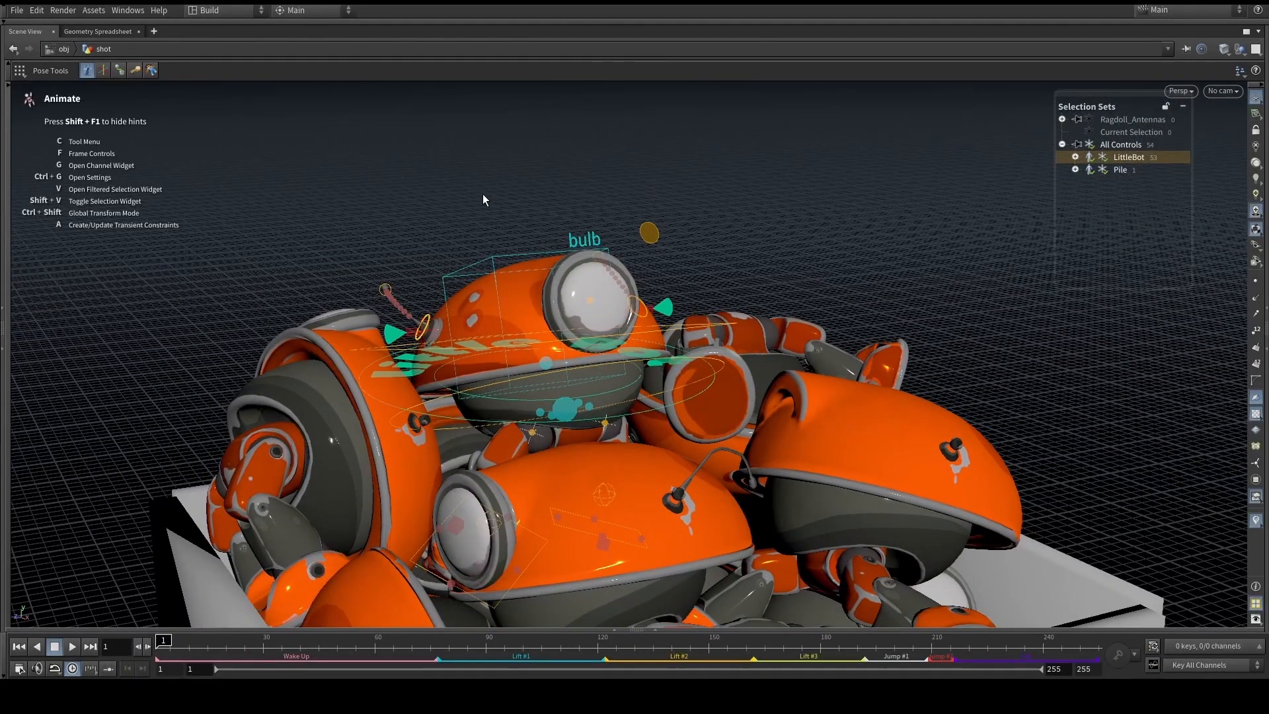
Select all of LittleBot's controls and move all their baked keys to frame 1 in the Animation Editor
left_click(503, 279)
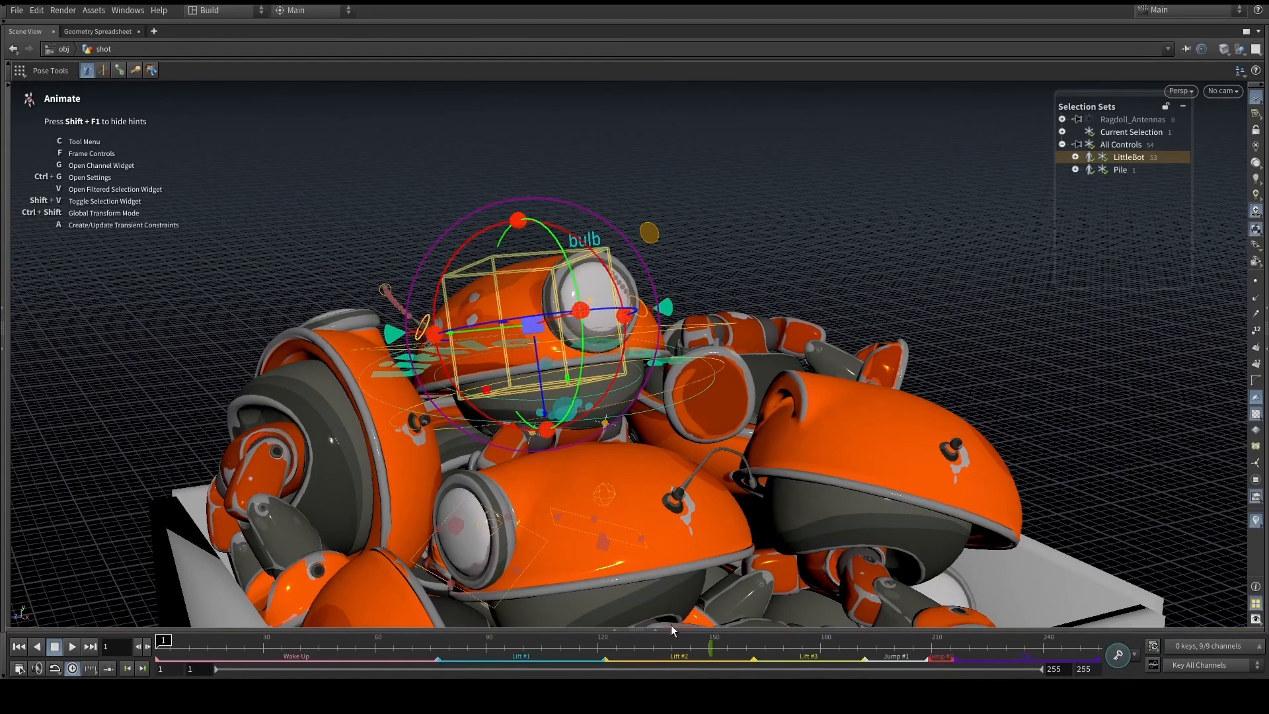
left_click(1132, 157)
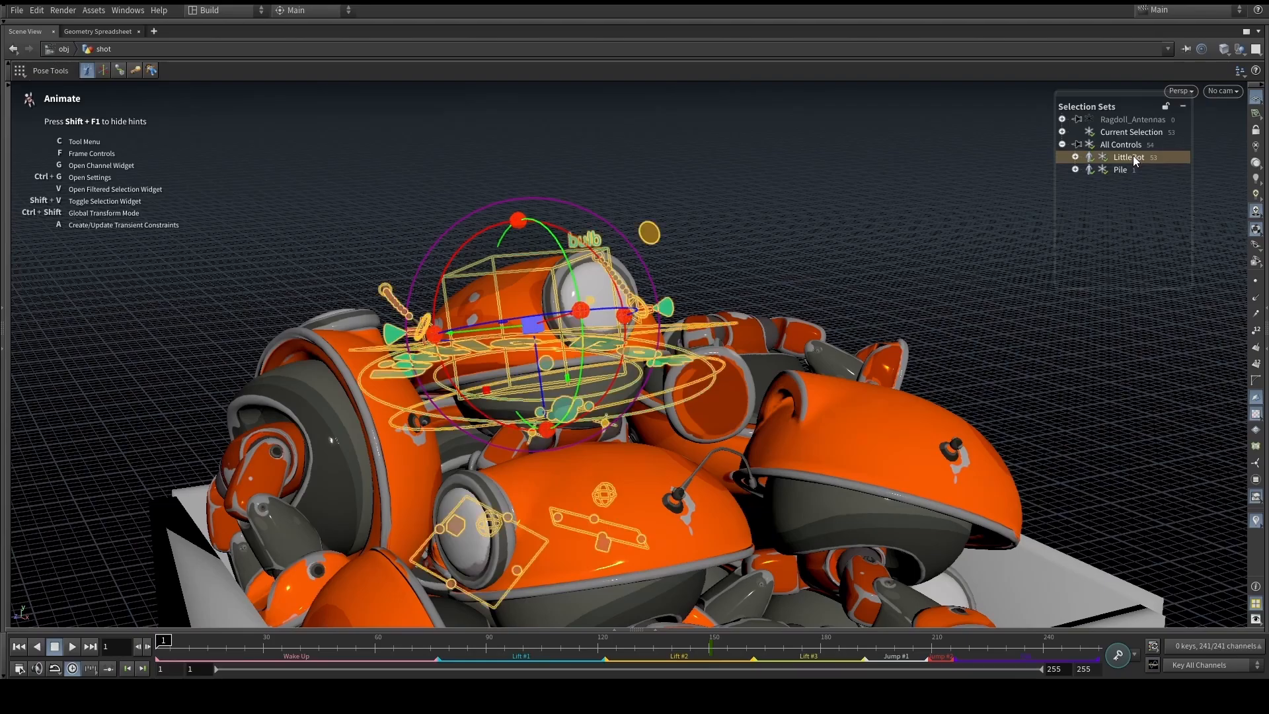
left_click(660, 630)
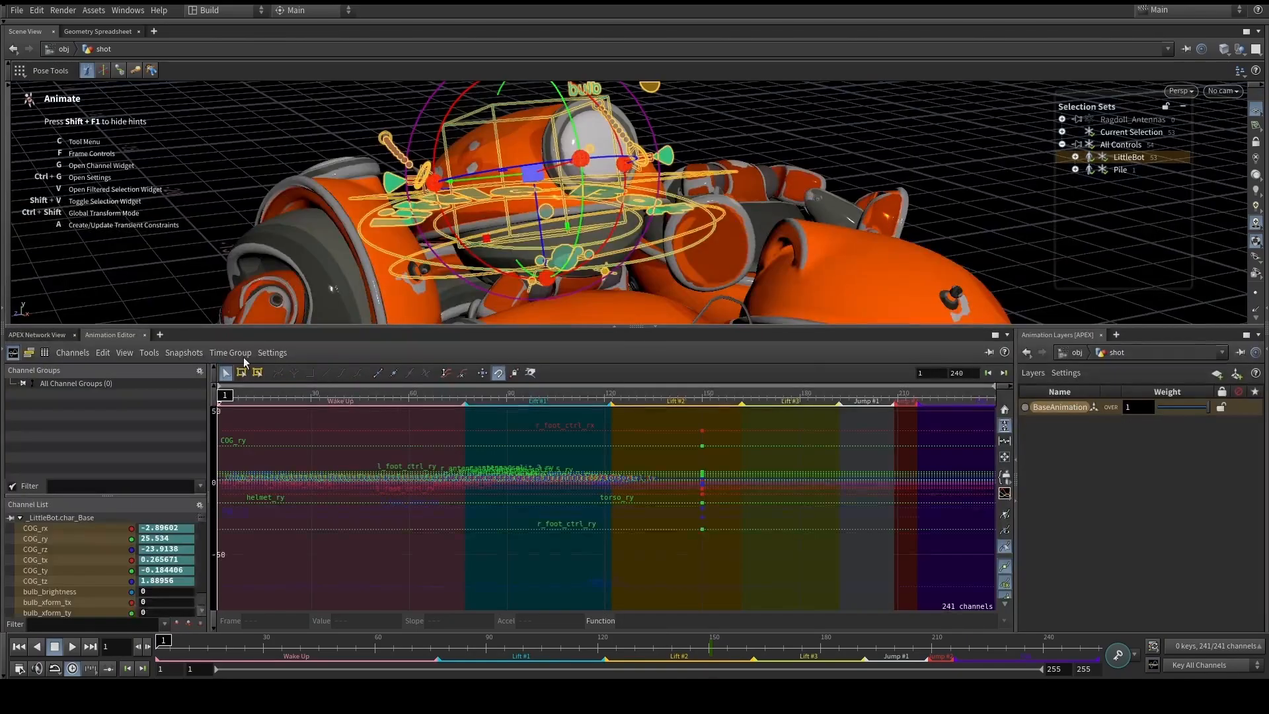
key("ctrl+a")
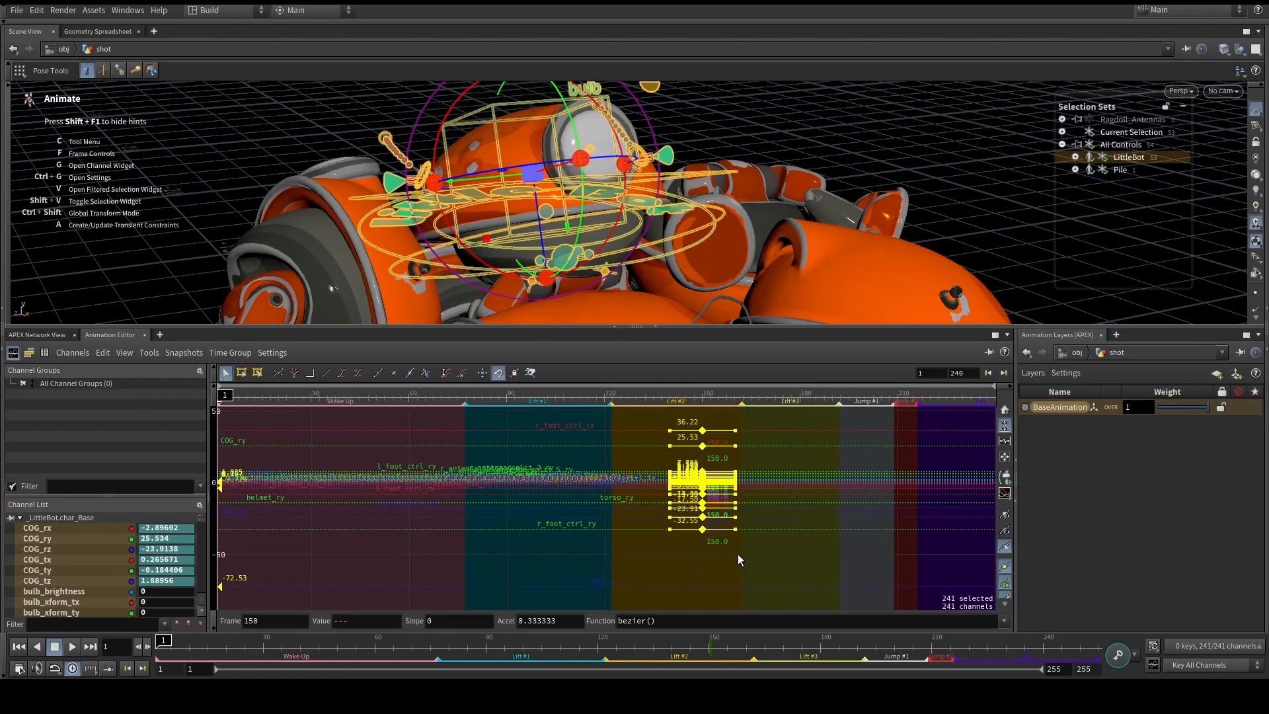
double_click(274, 621)
type("1")
key("Return")
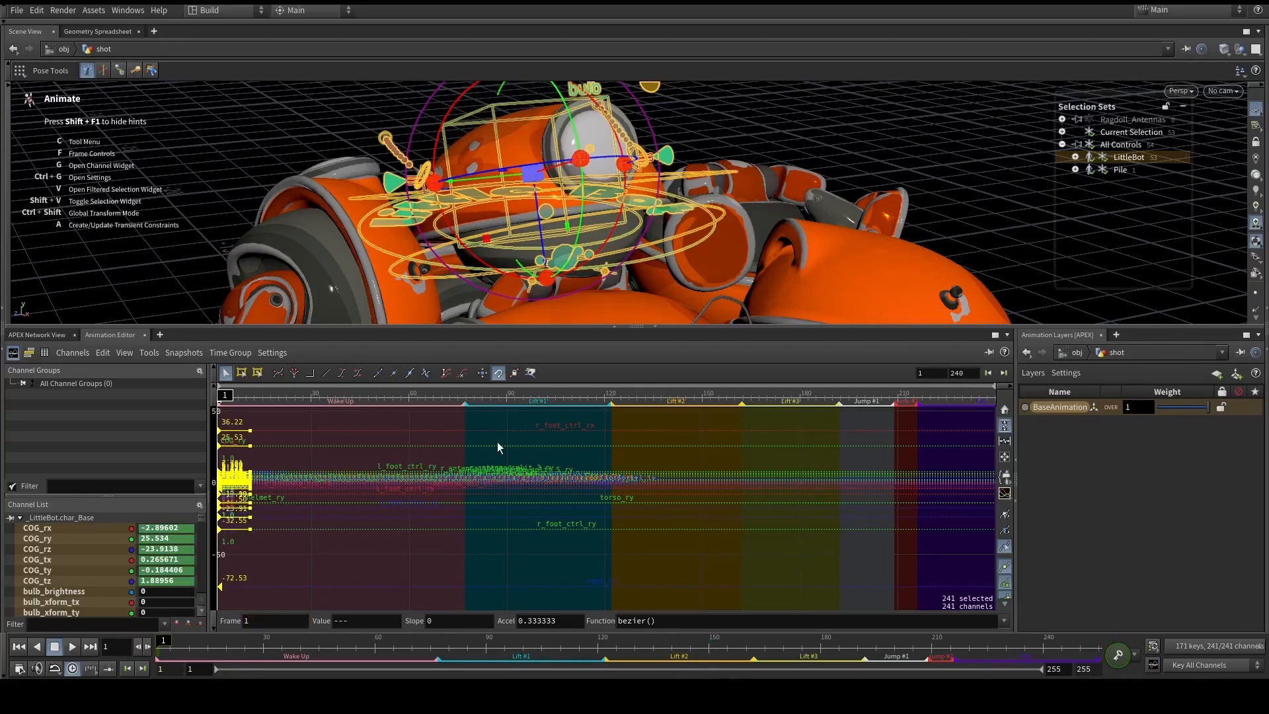
left_click(659, 328)
left_click(546, 407)
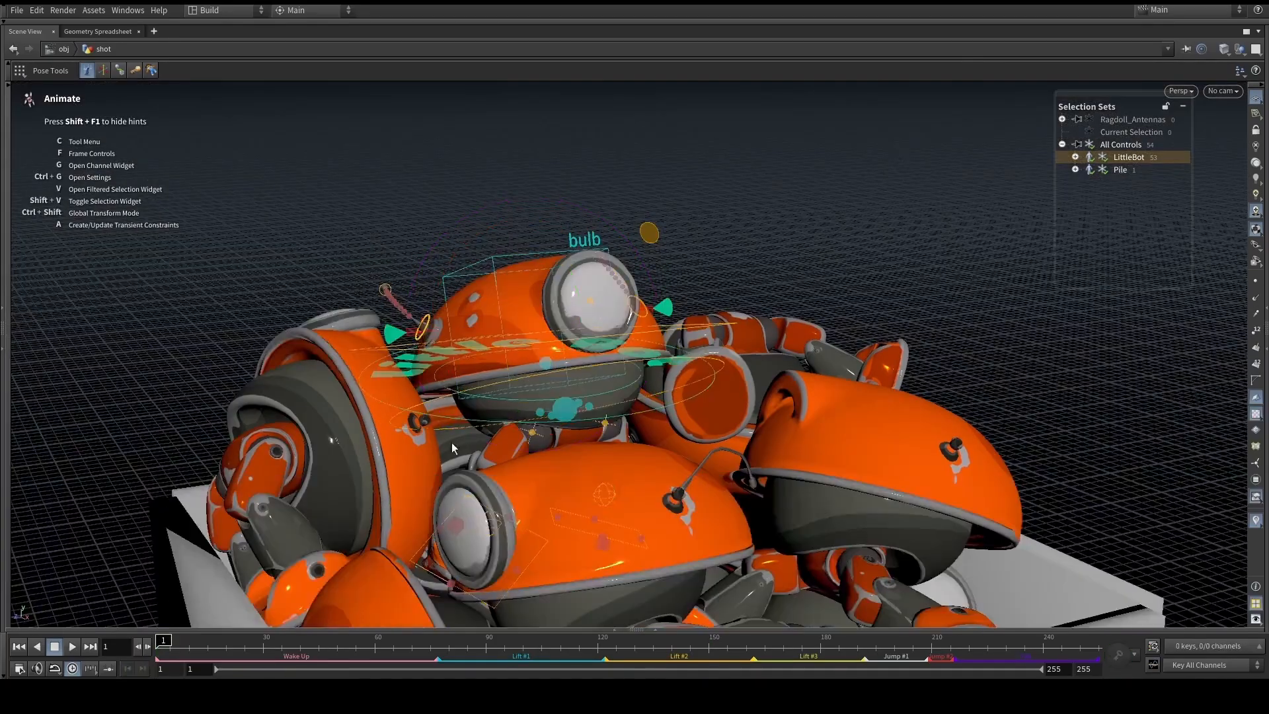
Select LittleBot's helmet control and check its pose and channel curves on the BaseAnimation layer
left_click(454, 284)
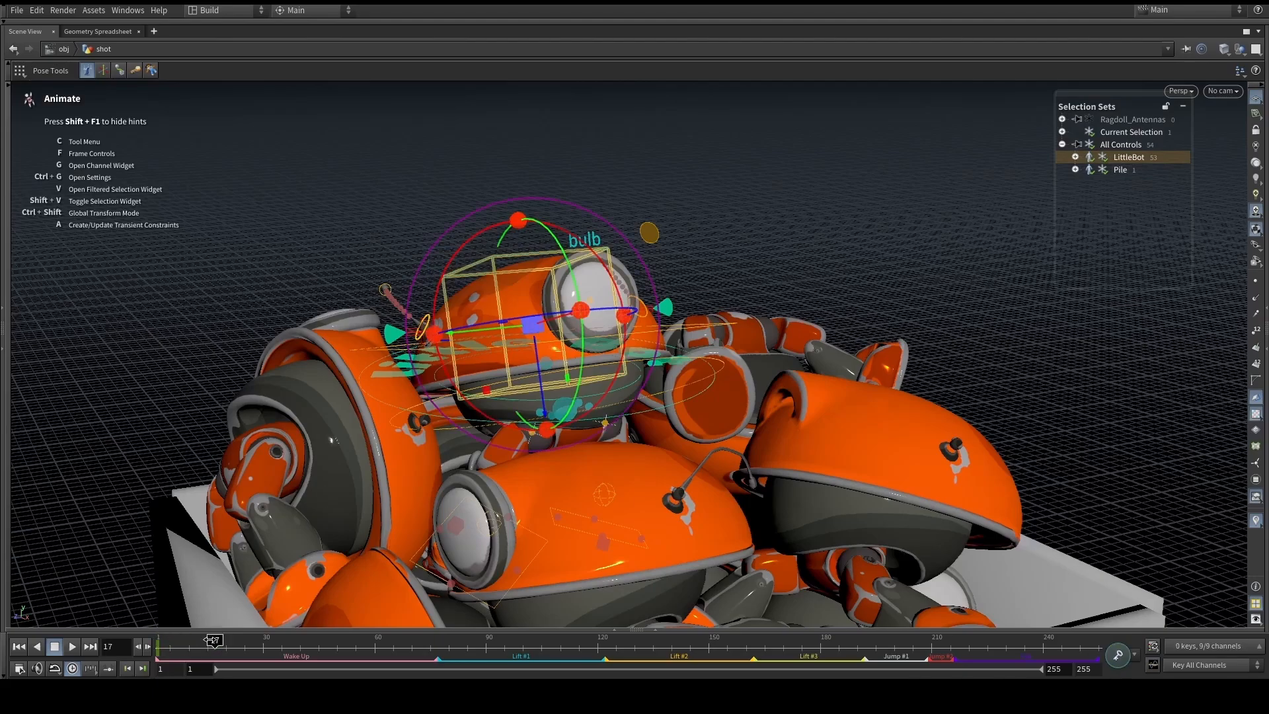
left_click(565, 631)
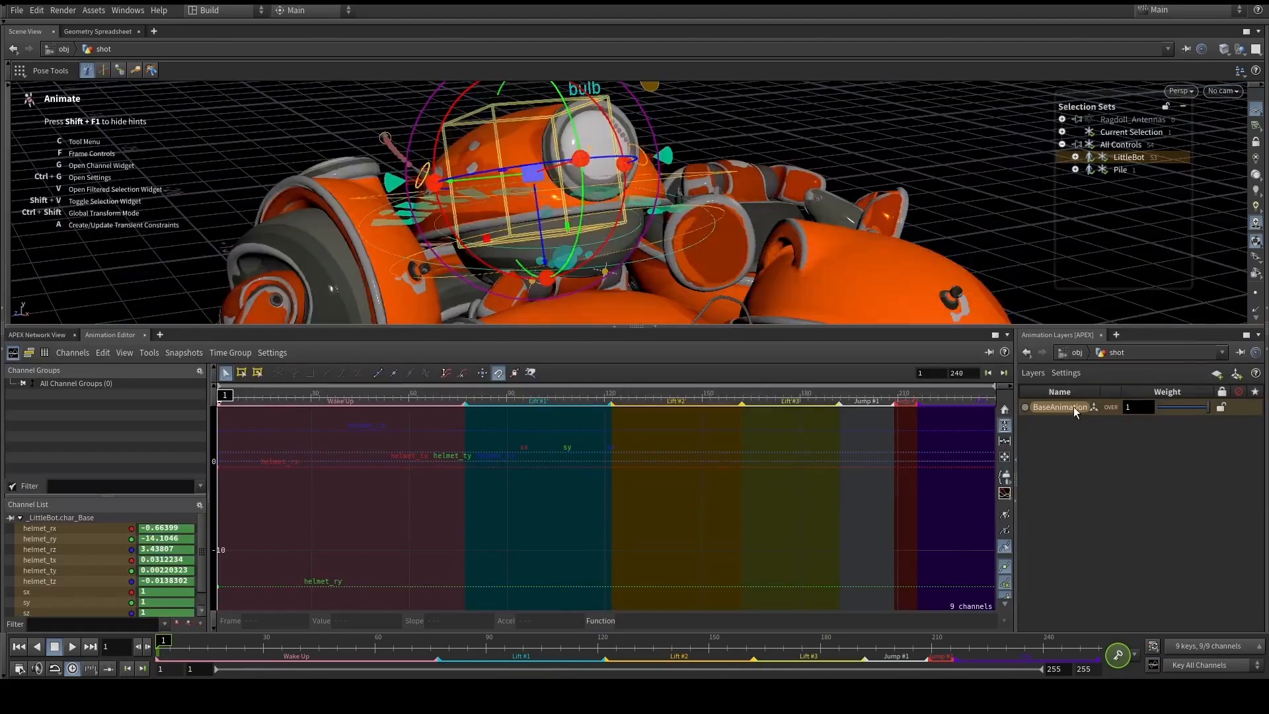
left_click(654, 327)
left_click(830, 235)
right_click_drag(830, 236, 675, 303, "alt")
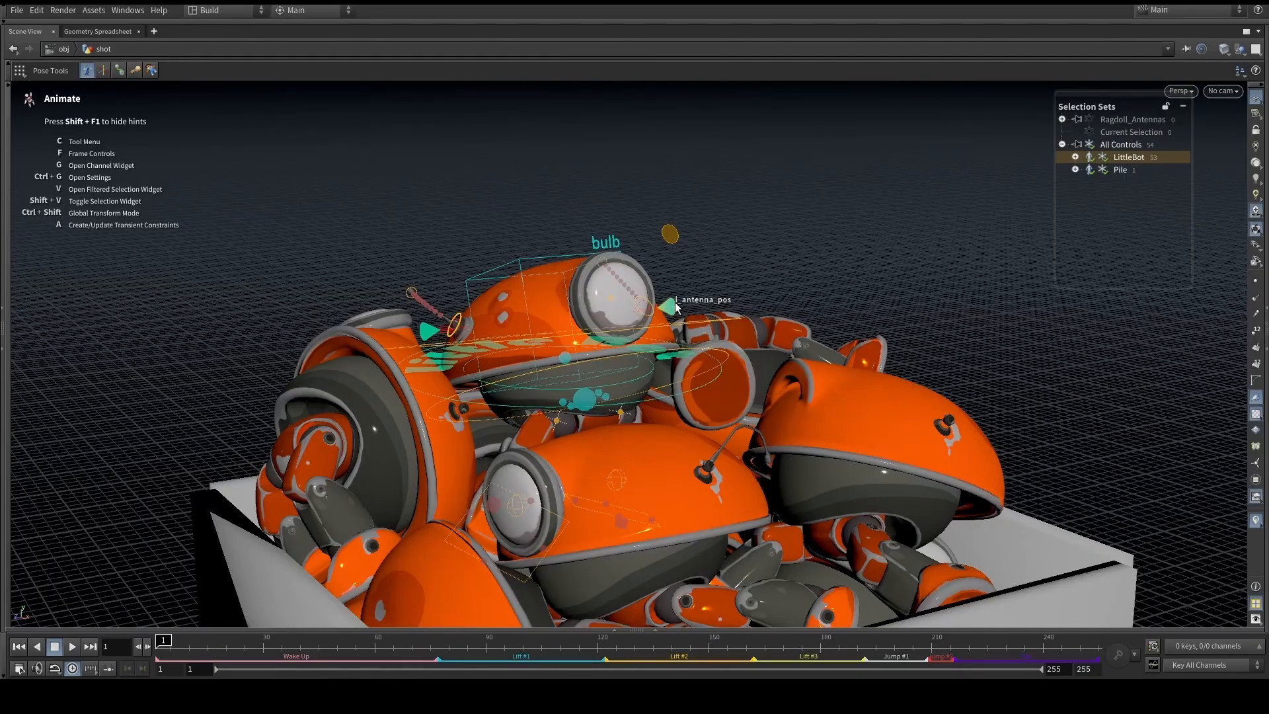
Display the original sceneanimate node instead of sceneanimate1 and enter its Animate mode in the viewport
key("Escape")
left_click(1265, 312)
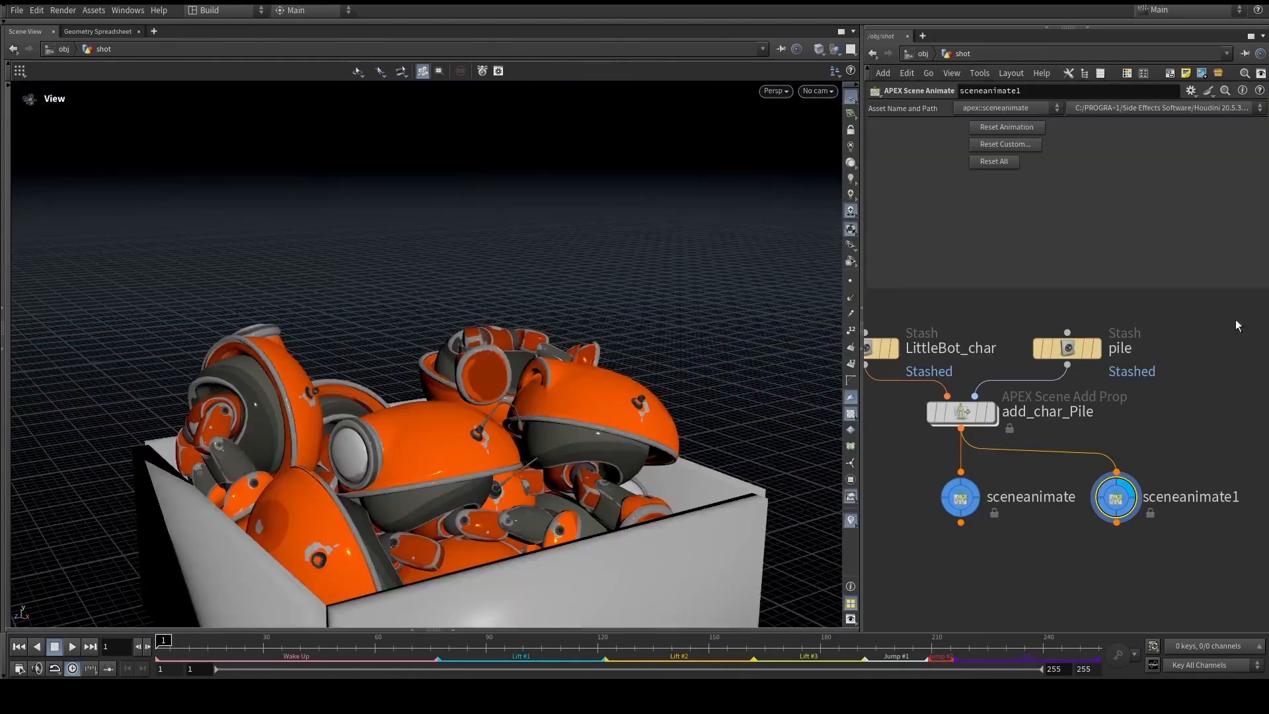
mouse_move(970, 493)
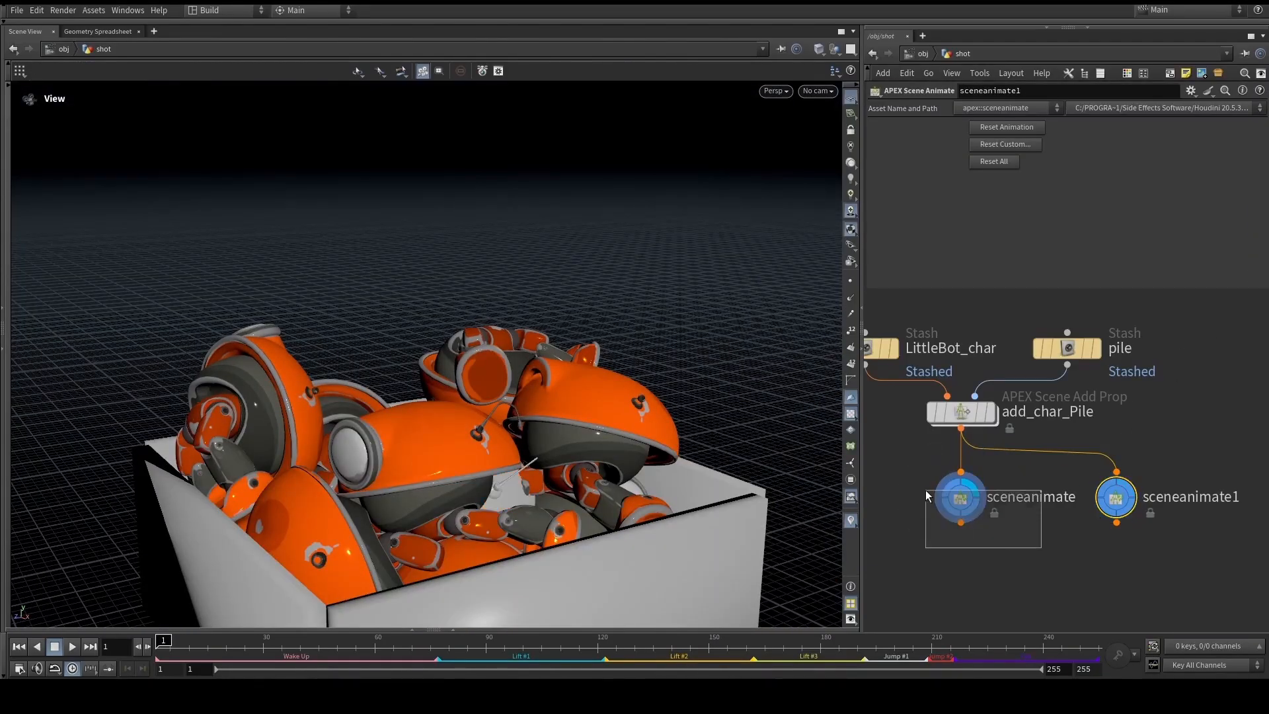
left_click(861, 352)
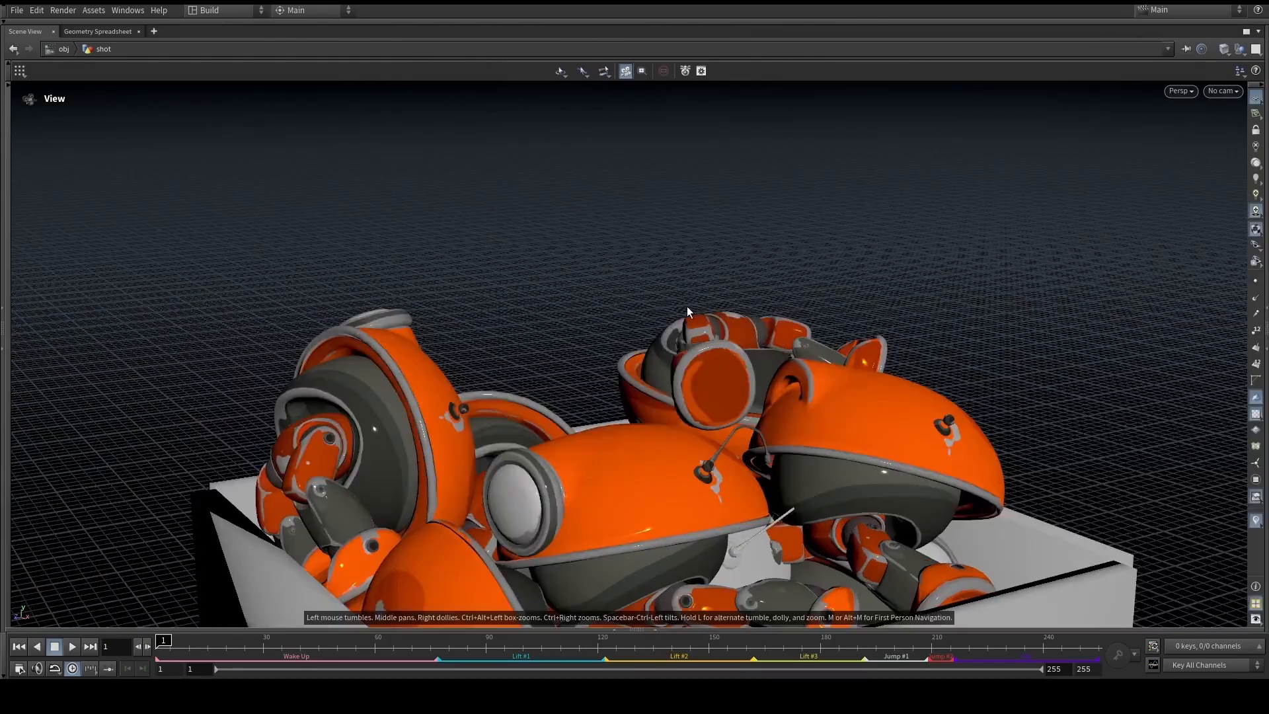
key("Return")
scroll(687, 307, "down", 3)
left_click_drag(687, 306, 510, 223, "alt")
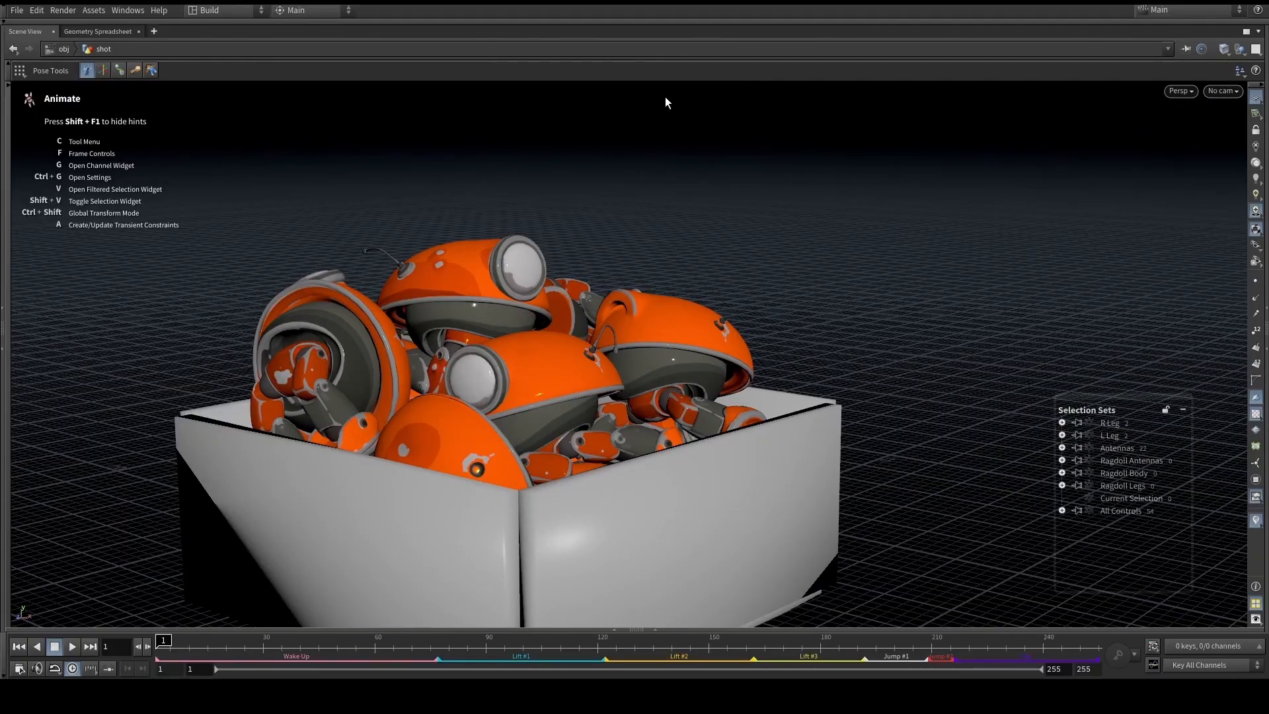
Play the finished shot, scrub to frame 214 and examine its ragdoll animation layers
left_click(73, 648)
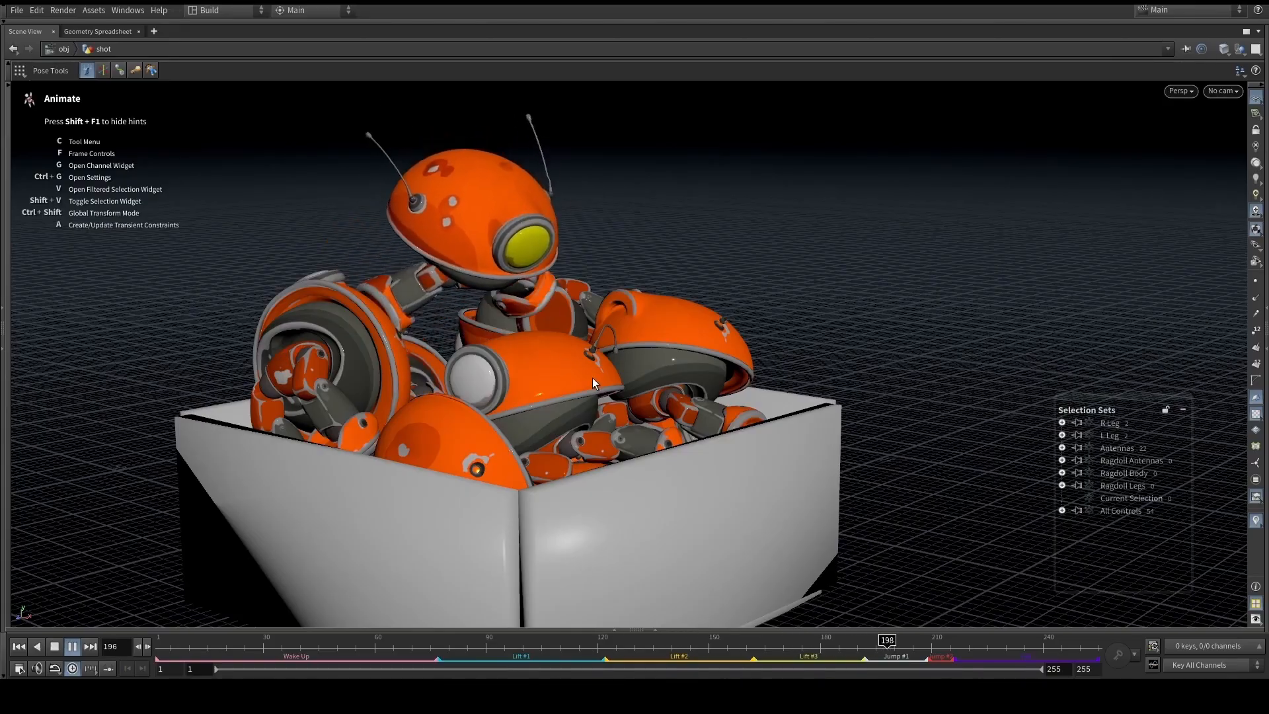
left_click_drag(835, 645, 949, 647)
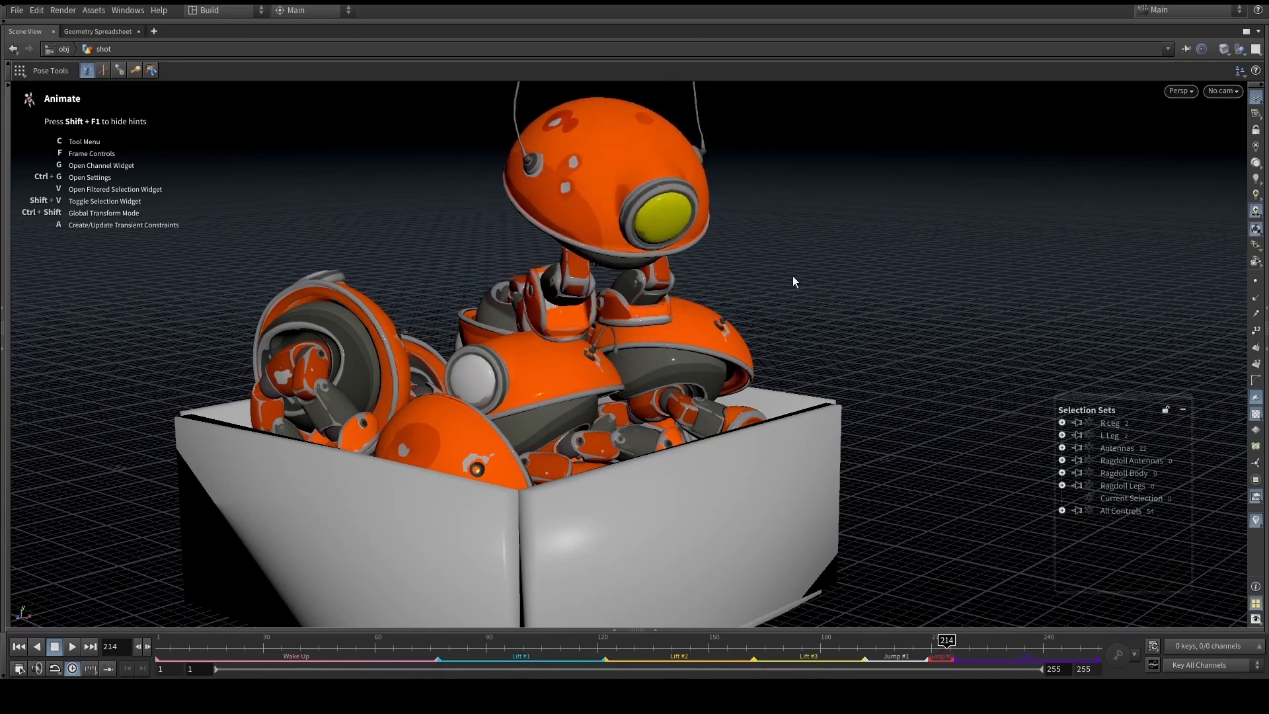
left_click(654, 628)
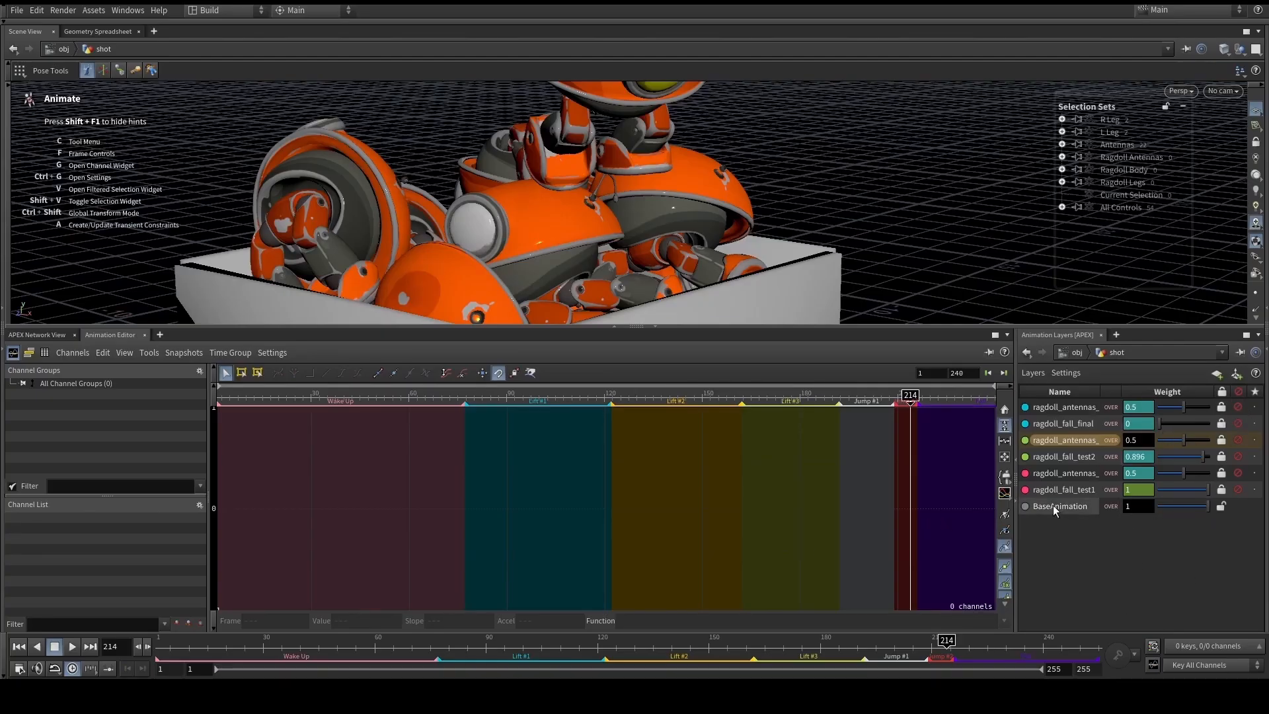
left_click(656, 326)
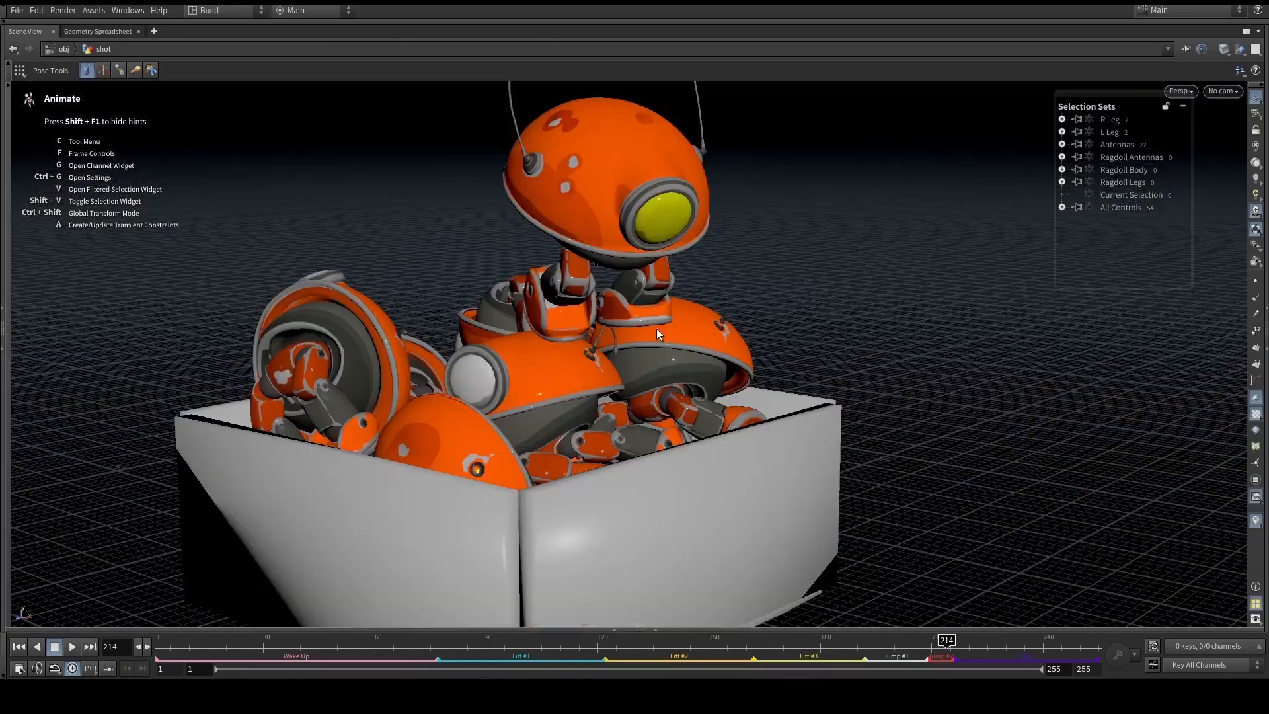
left_click_drag(703, 318, 648, 331, "alt")
right_click_drag(649, 332, 634, 331, "alt")
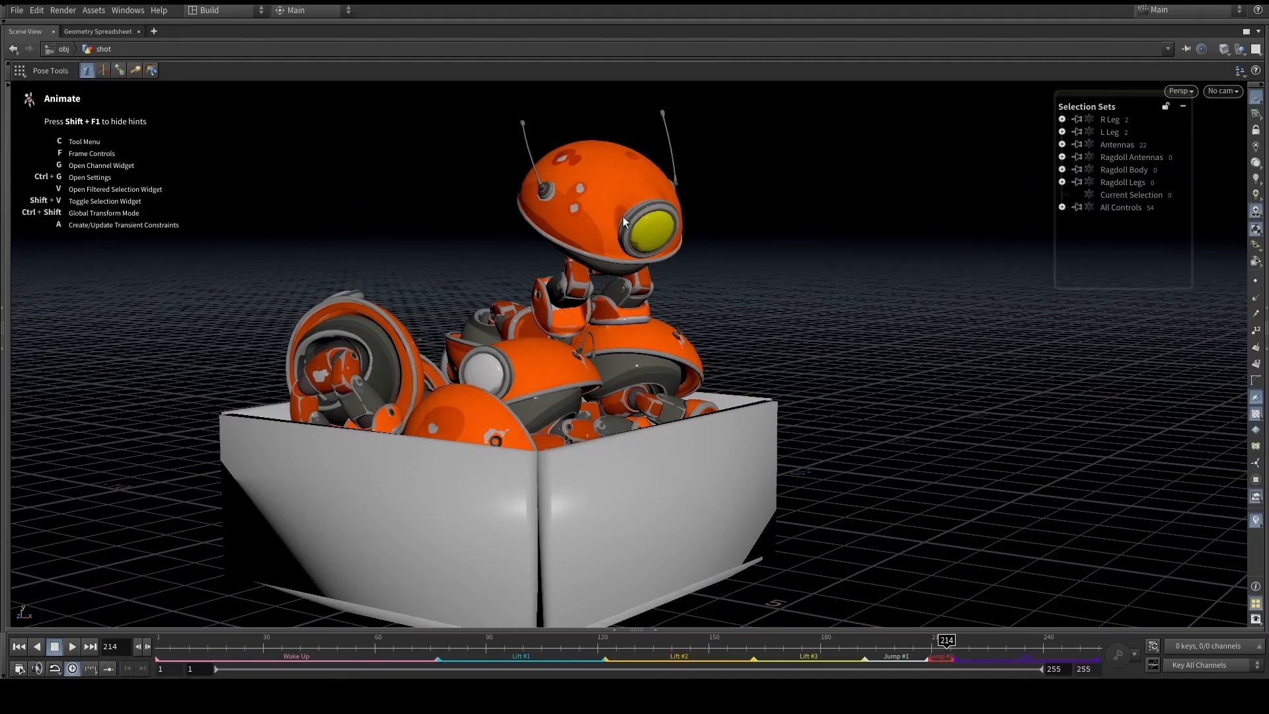
Return to frame 1, switch to the Ragdoll tool and briefly play the shot with the ragdoll shapes displayed
left_click_drag(352, 641, 150, 640)
mouse_move(906, 642)
left_mouse_down()
mouse_move(971, 641)
mouse_move(158, 641)
left_mouse_up()
left_click(154, 71)
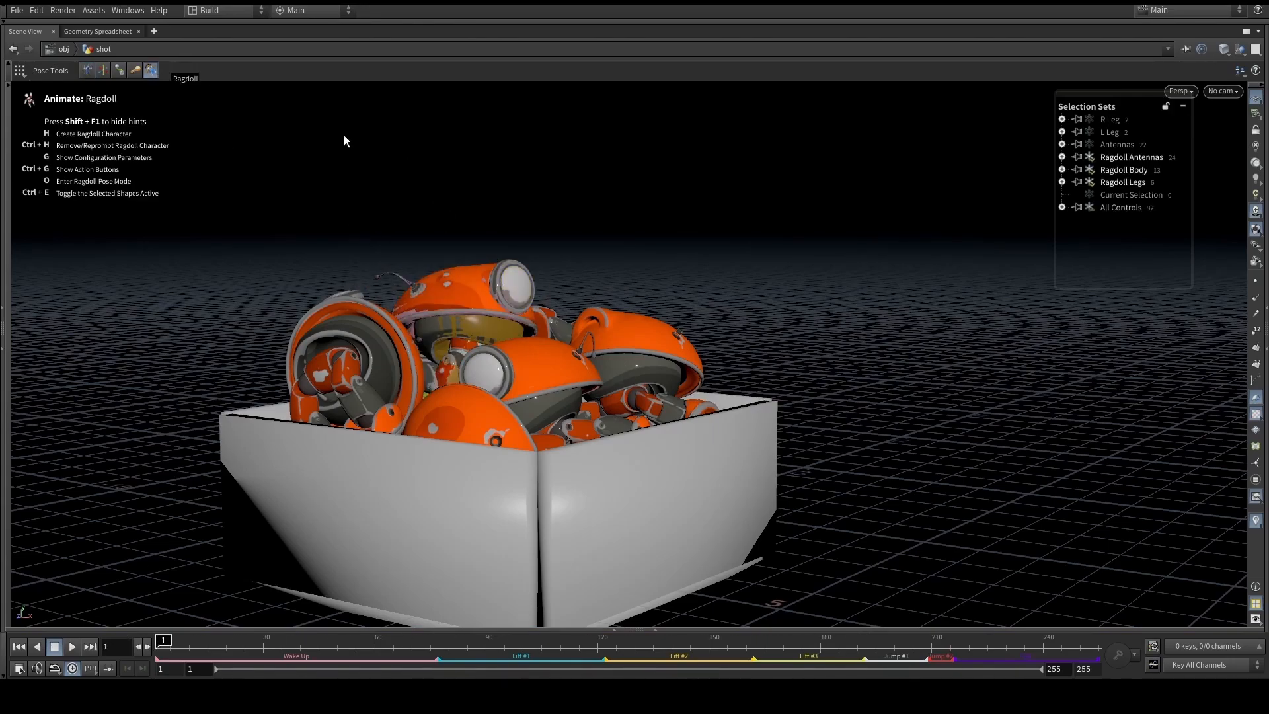
left_click_drag(326, 147, 235, 529, "alt")
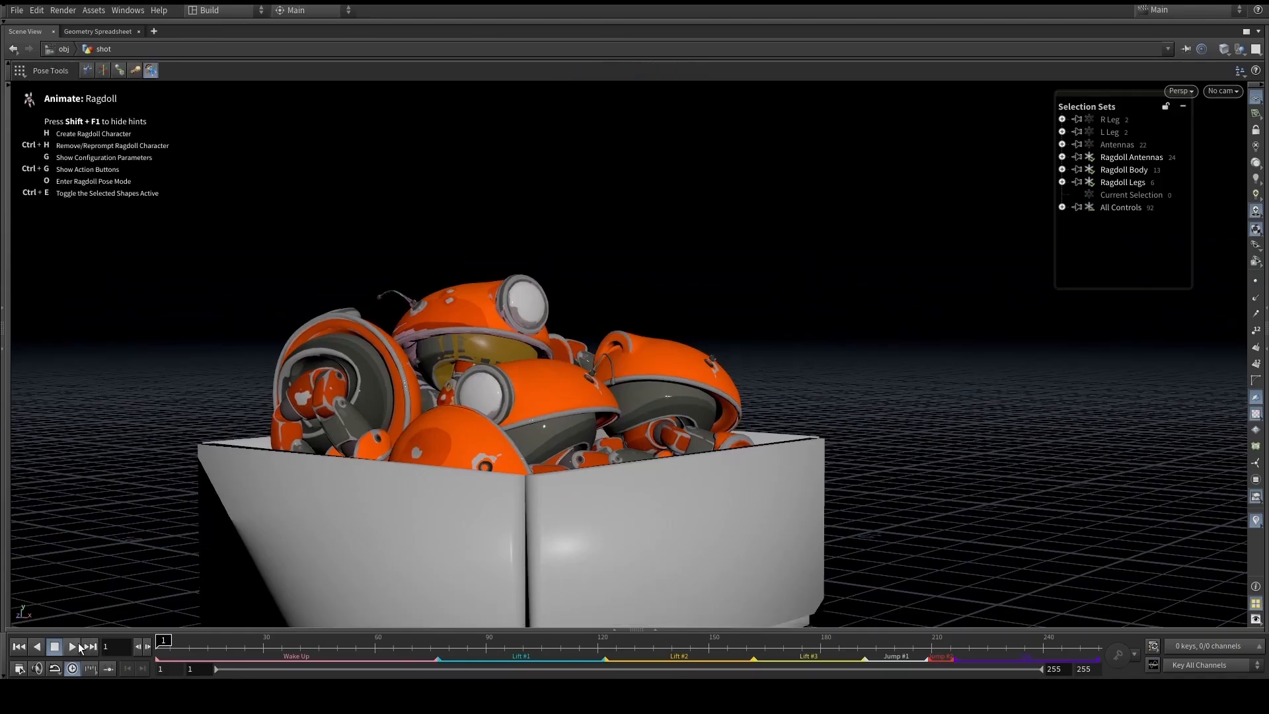
left_click_drag(331, 368, 361, 430, "alt")
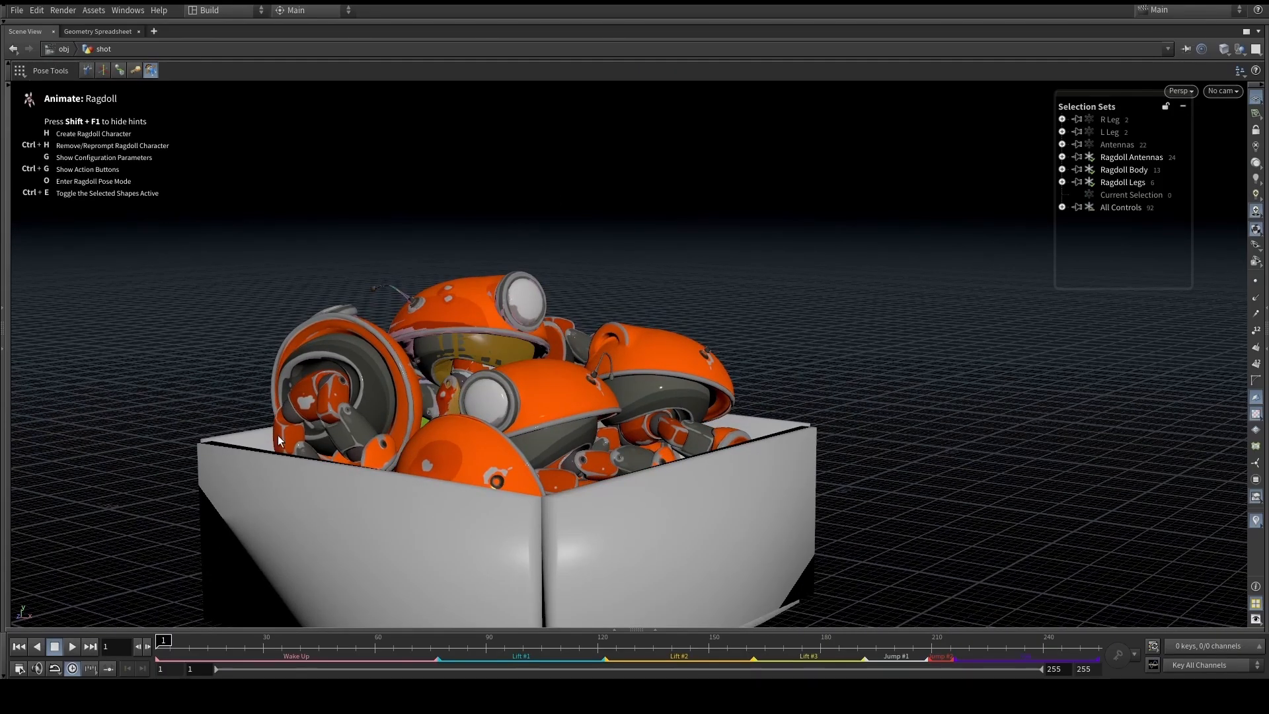
left_click(76, 642)
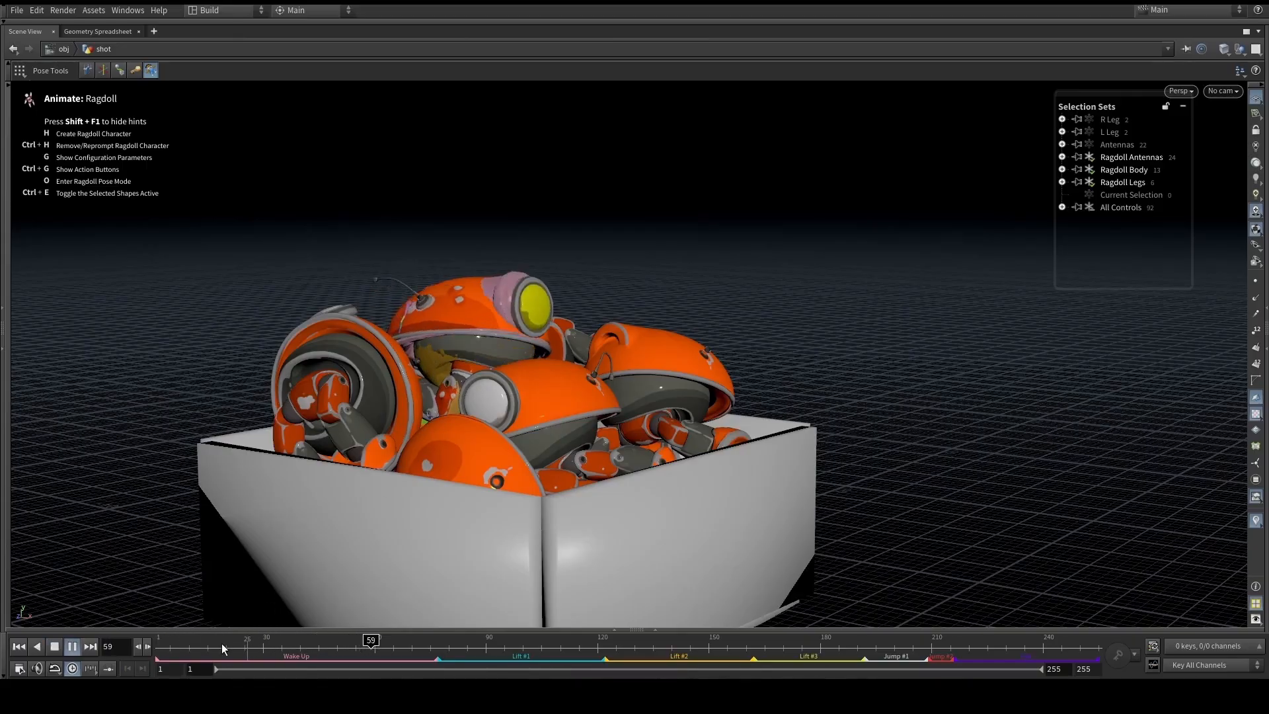
left_click(54, 646)
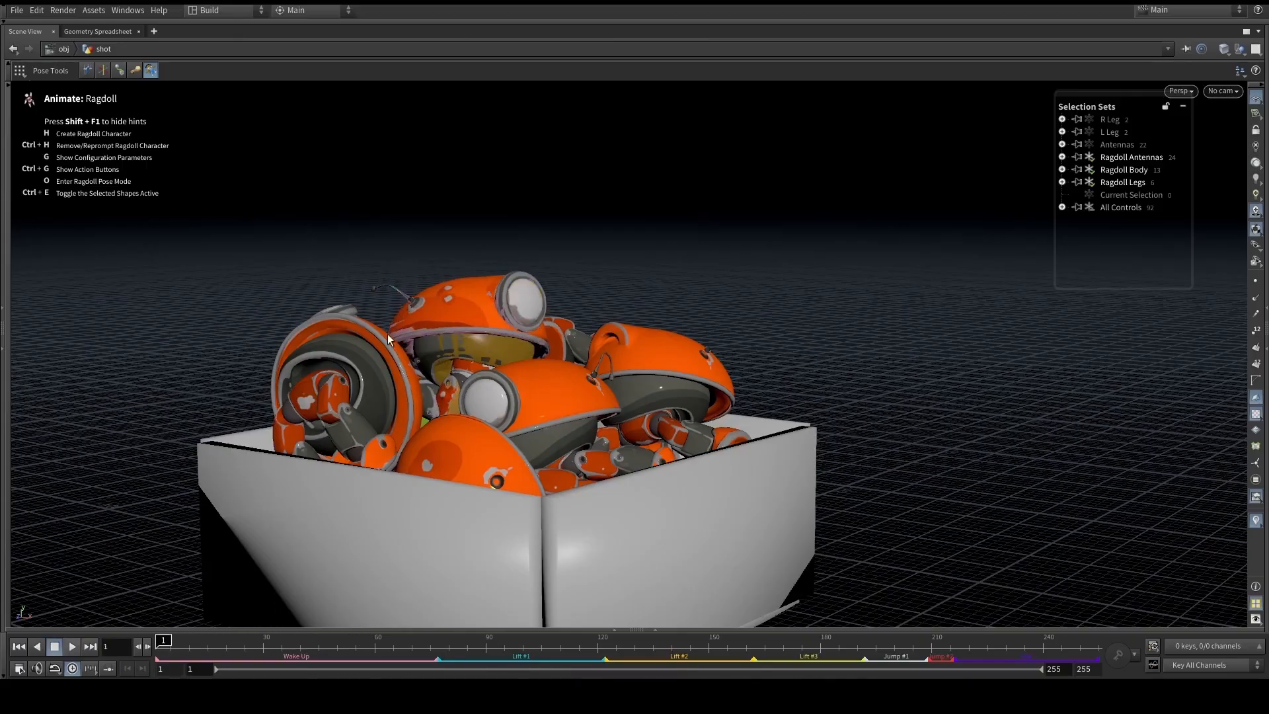
Expand the All Controls selection set and hide LittleBot's geometry so only its ragdoll shapes show at frame 1
left_click(1062, 208)
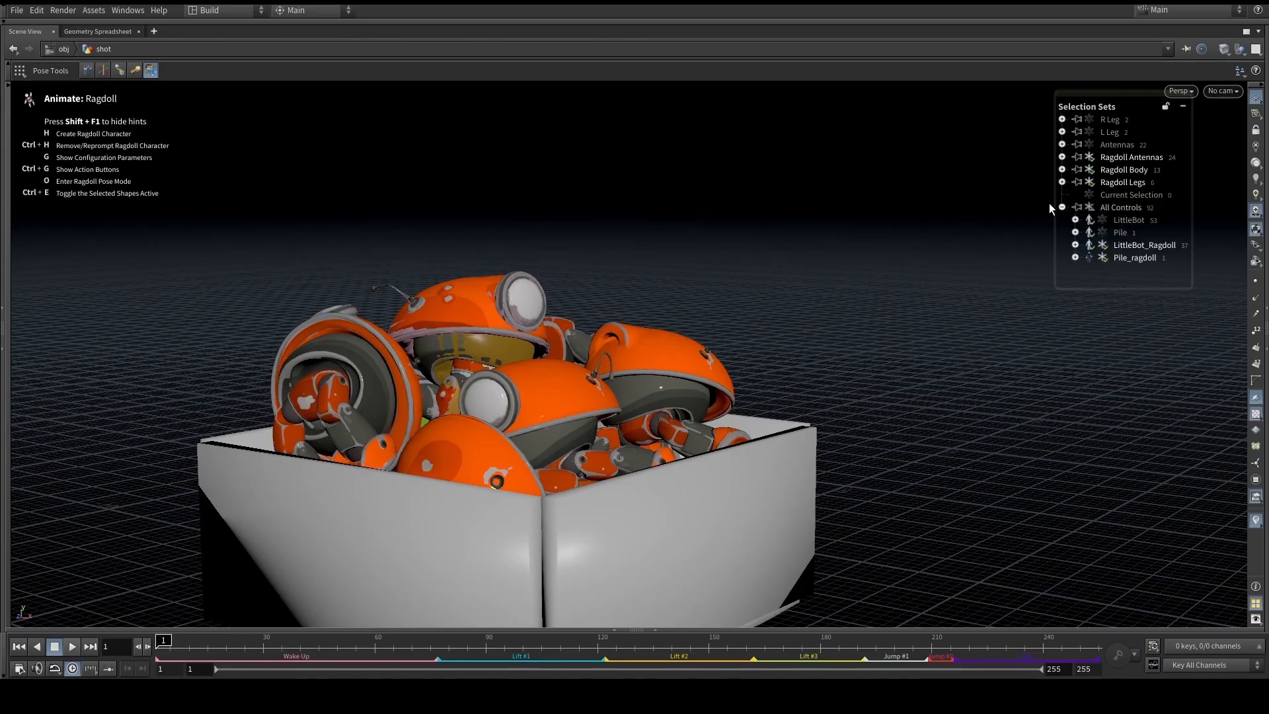
left_click(1090, 219)
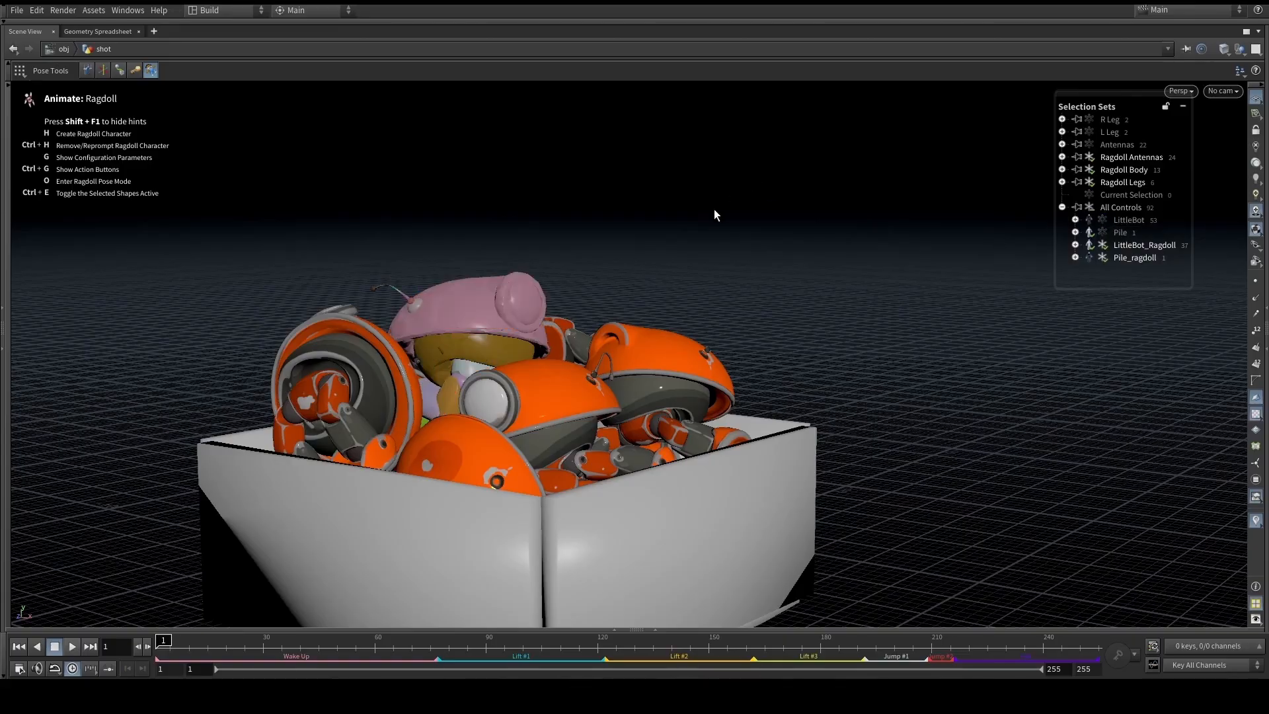
right_click_drag(714, 209, 717, 229, "alt")
left_click_drag(716, 229, 715, 207, "alt")
mouse_move(169, 644)
left_mouse_down()
mouse_move(263, 643)
mouse_move(144, 640)
left_mouse_up()
key("space")
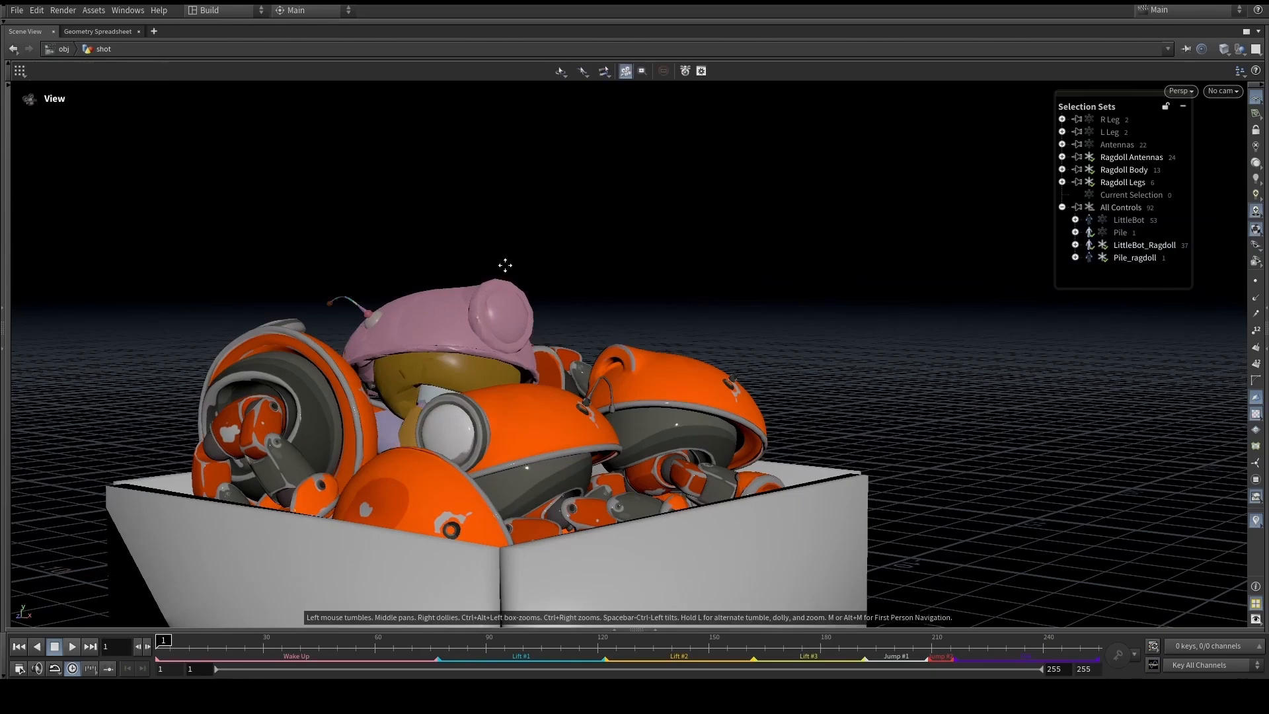
middle_click_drag(500, 261, 558, 300, "alt")
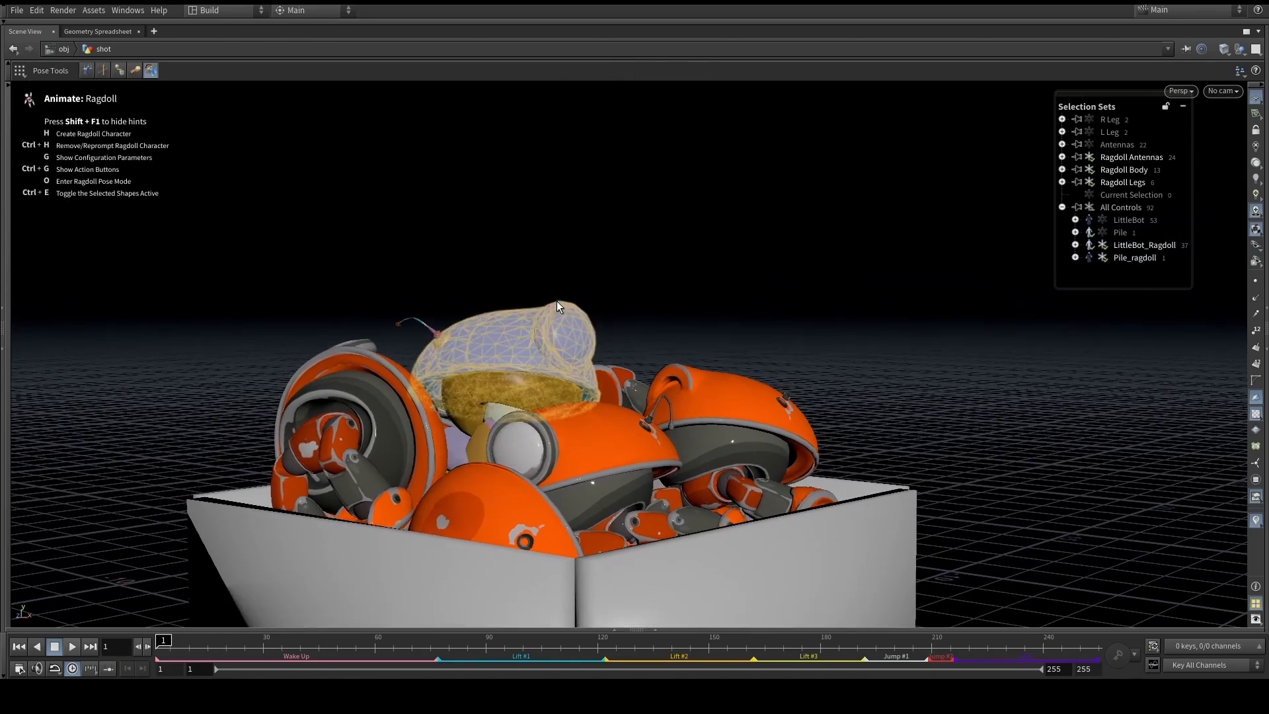
right_click_drag(561, 278, 555, 286, "alt")
left_click_drag(555, 287, 576, 273, "alt")
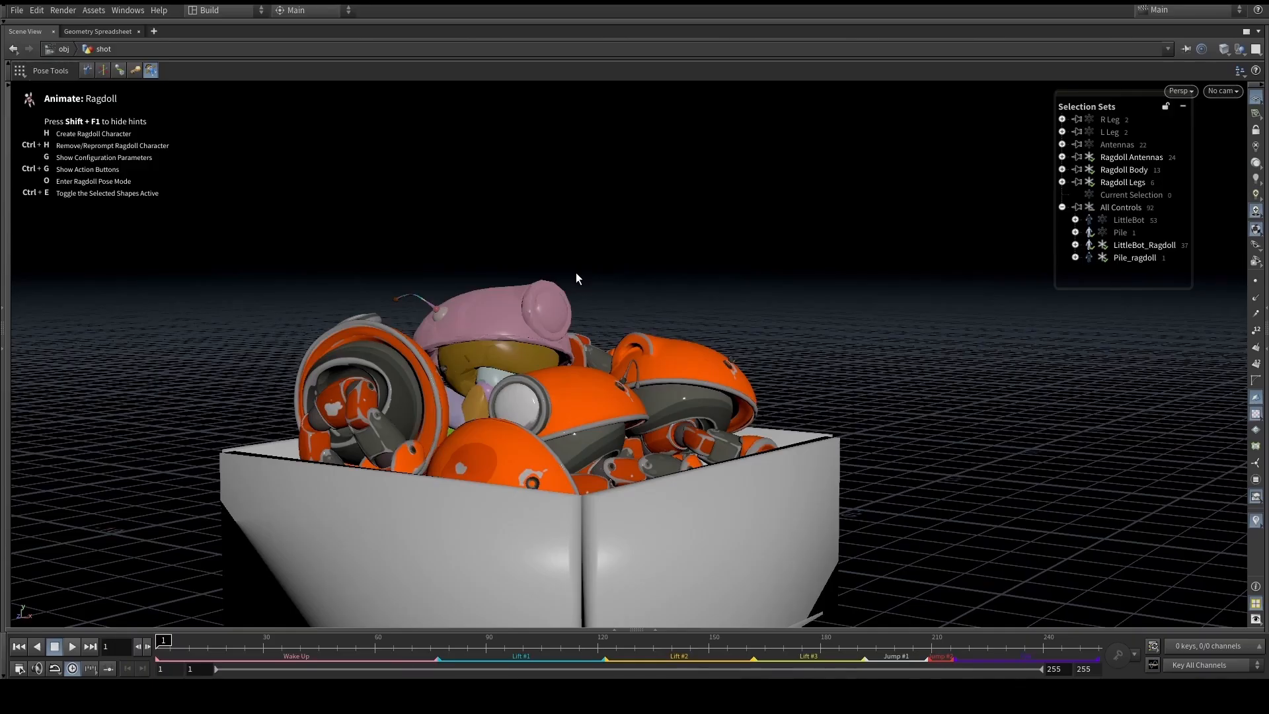
Show the Ragdoll Settings and turn off Character Active in the helmet shape's animated ragdoll parameters
key("g")
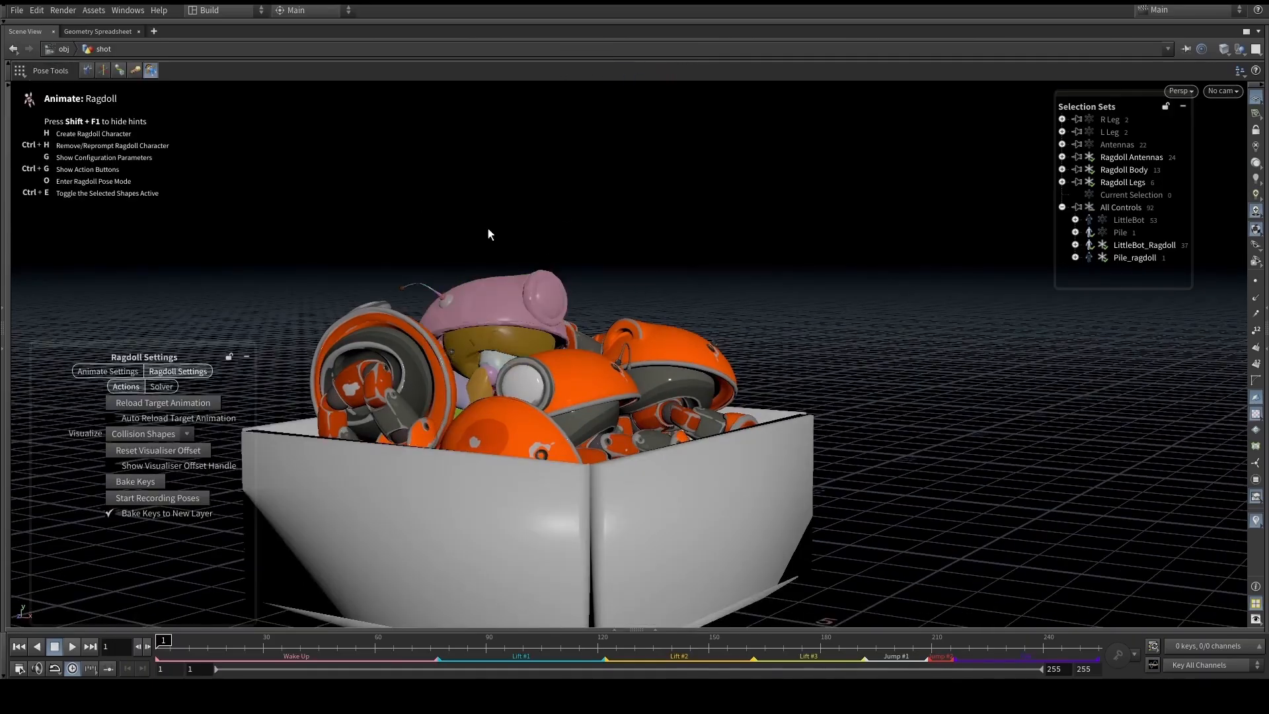
left_click_drag(537, 232, 558, 240, "alt")
left_click(481, 304)
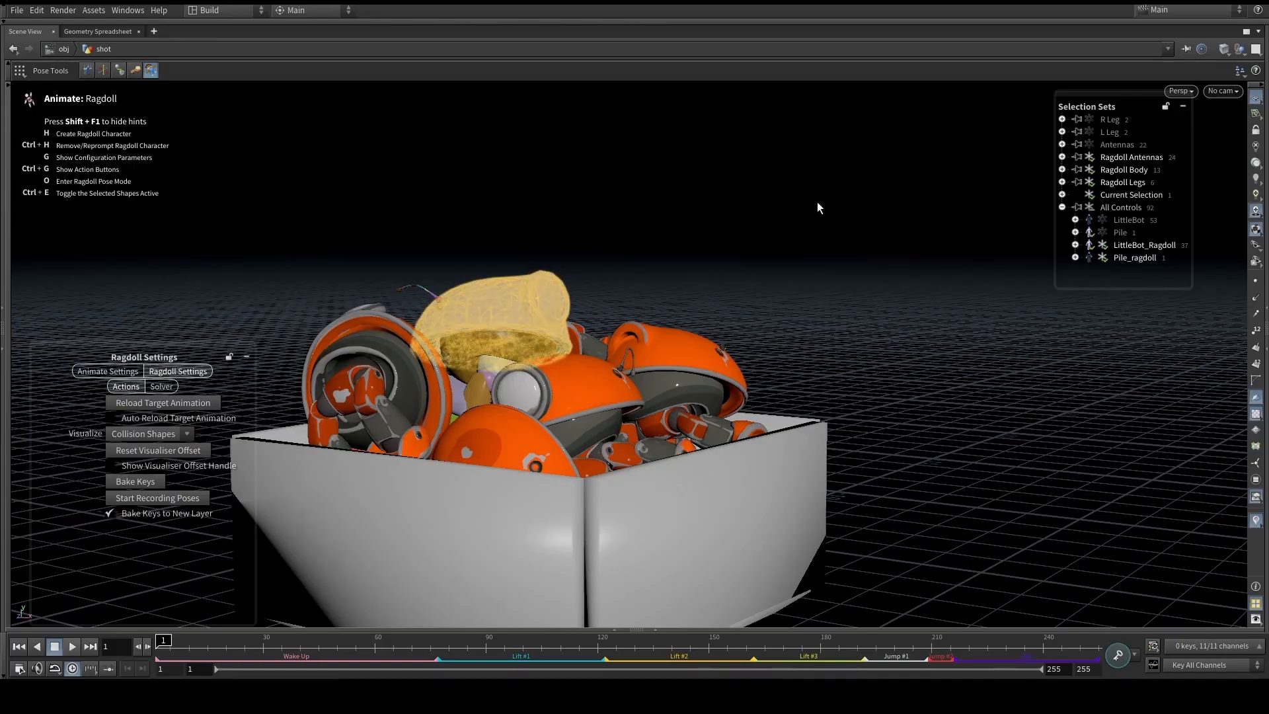
key("g")
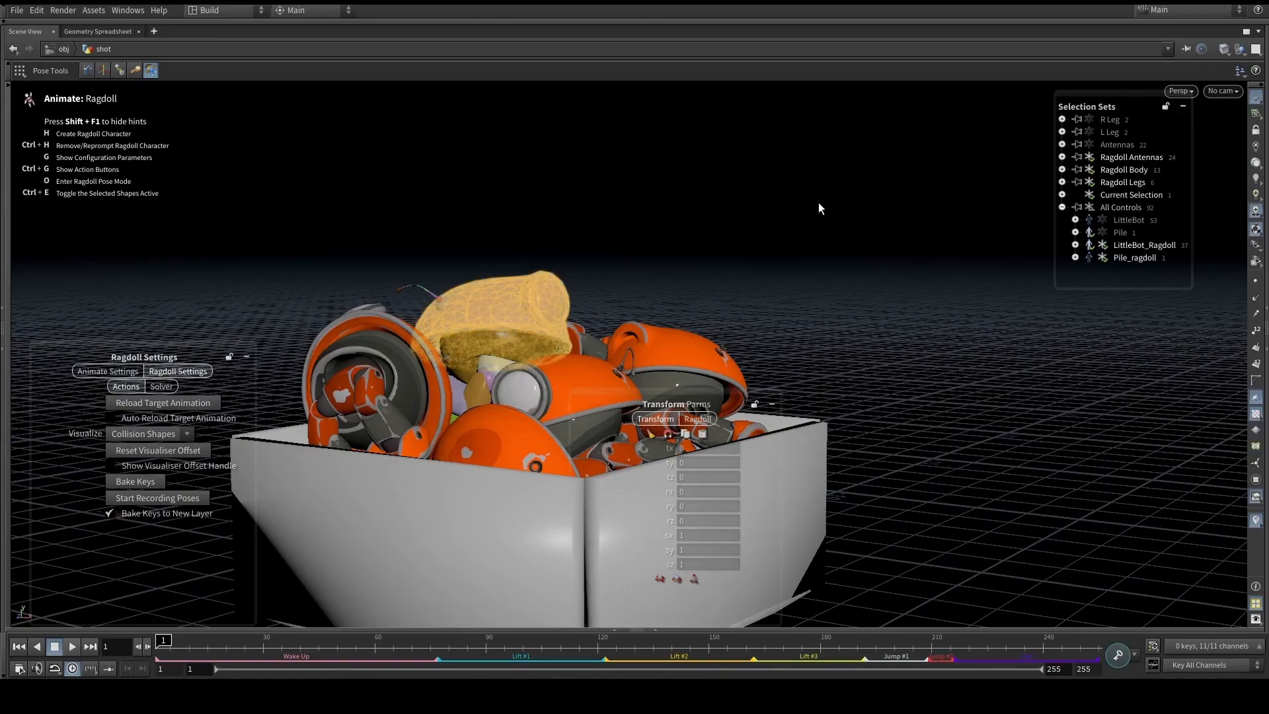
left_click(698, 419)
left_click(676, 437)
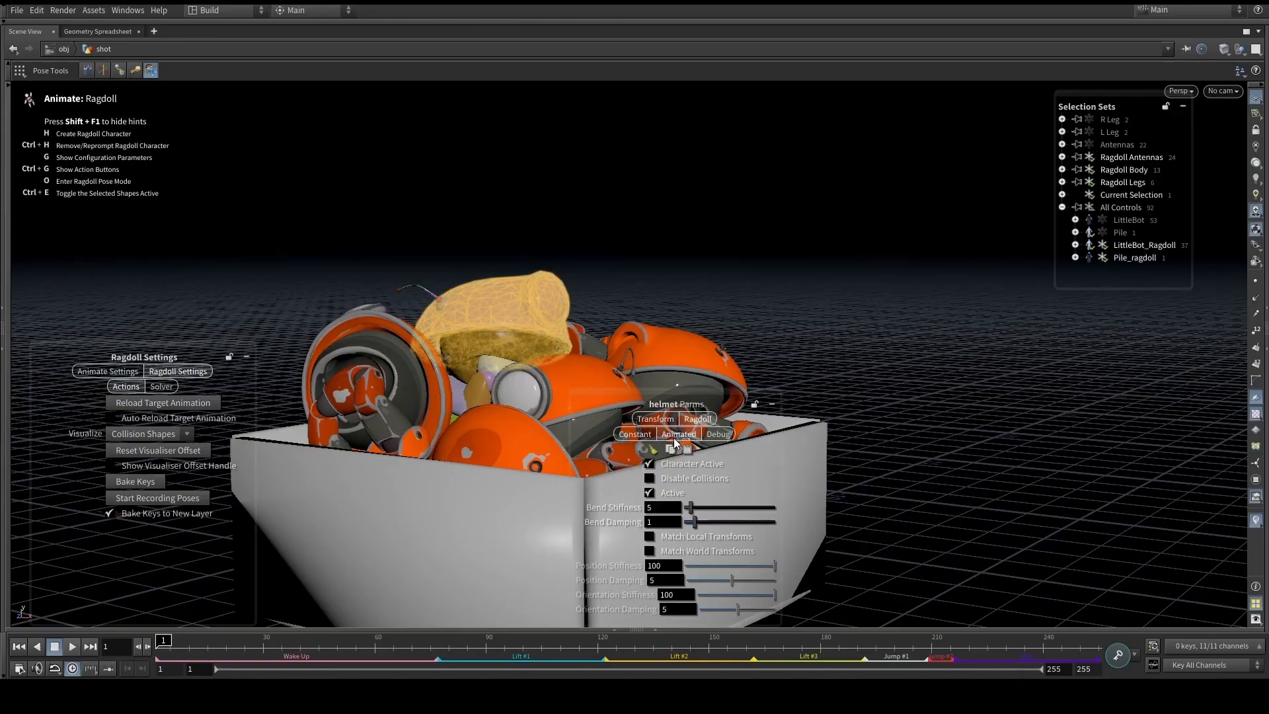
left_click(650, 463)
left_click(793, 216)
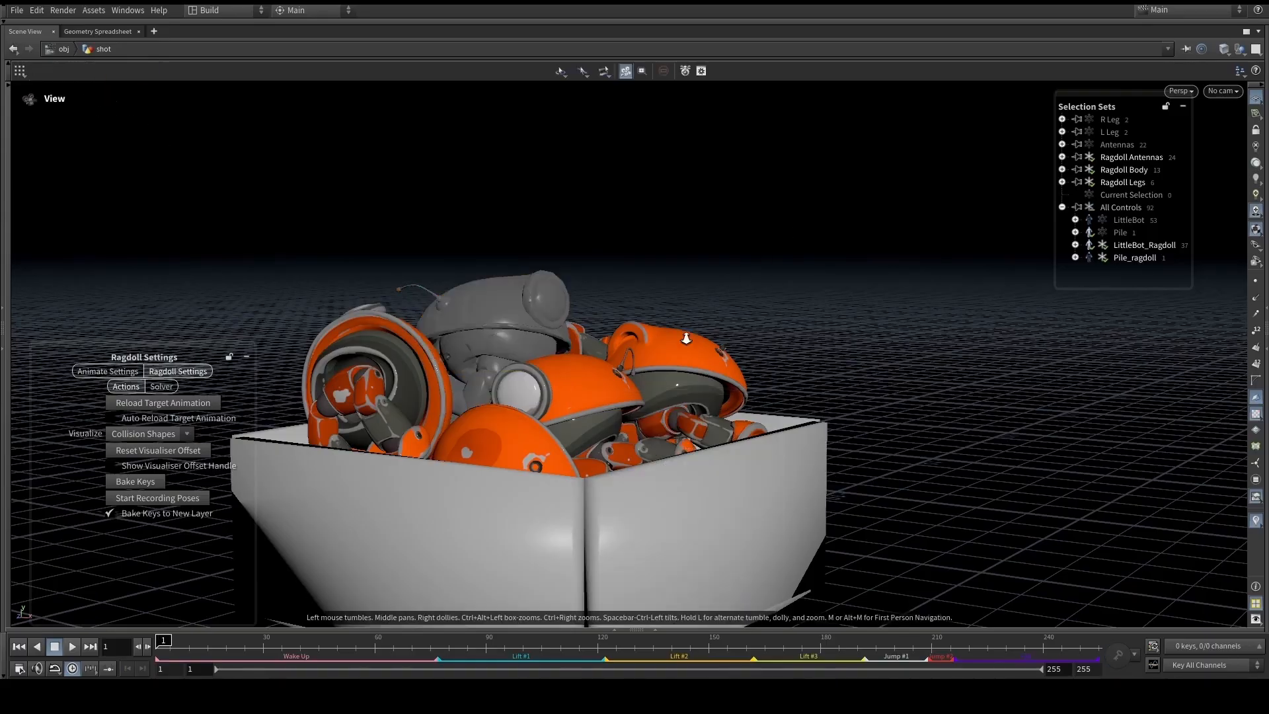
Play the shot from frame 1 to watch the inactive ragdoll follow LittleBot's animation
right_click_drag(708, 324, 664, 342, "alt")
middle_click_drag(664, 342, 623, 312, "alt")
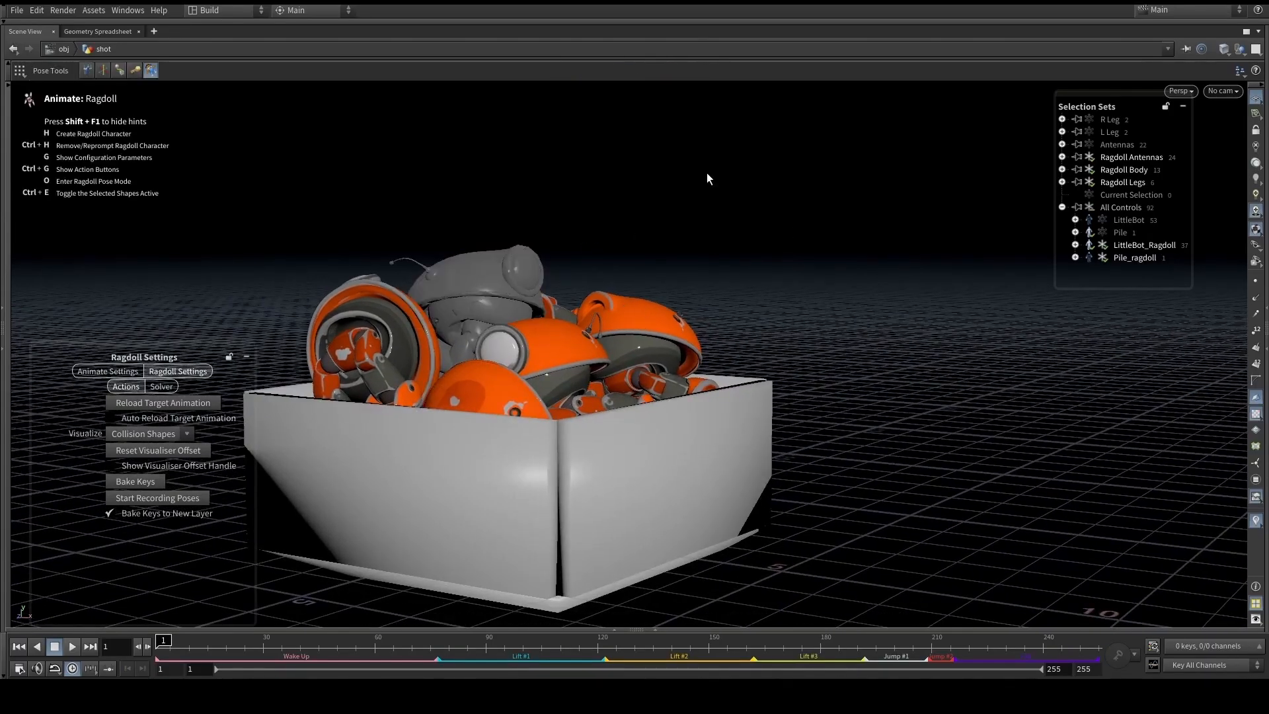
left_click(73, 646)
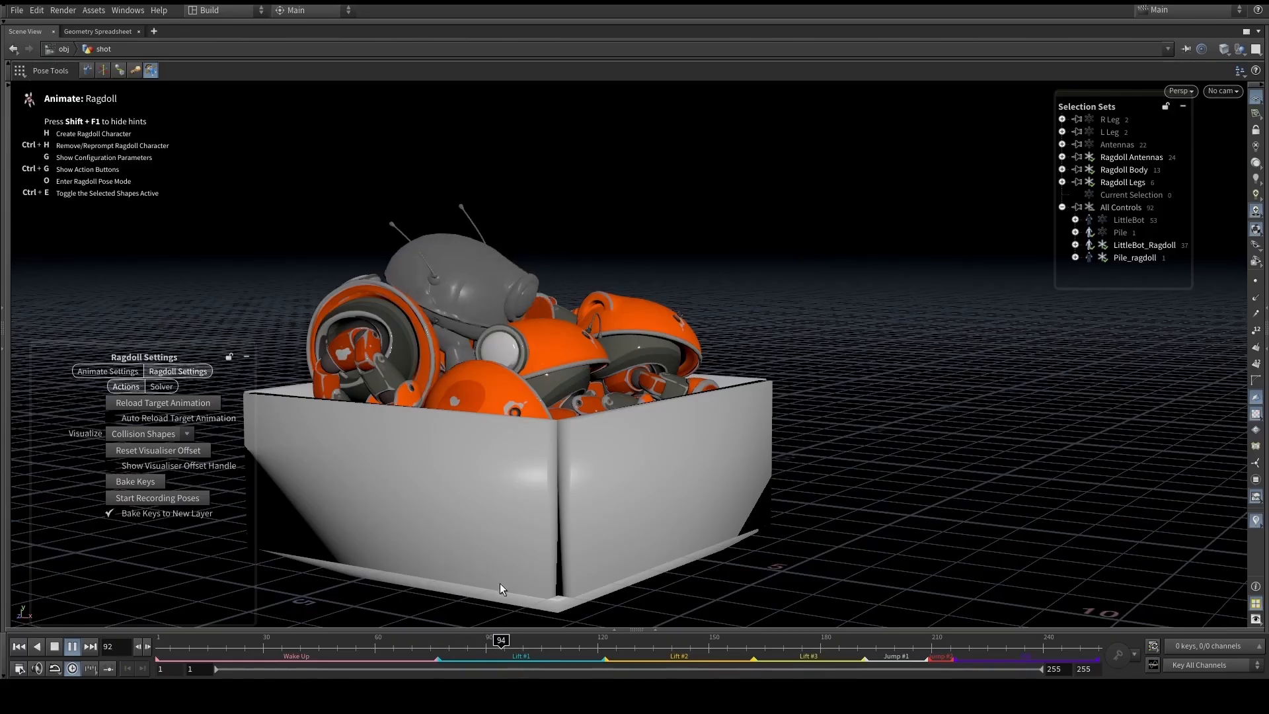
Scrub through the lift section of the shot to review the inactive ragdoll following LittleBot's animation
left_click_drag(530, 641, 549, 595)
left_click_drag(635, 430, 638, 370, "alt")
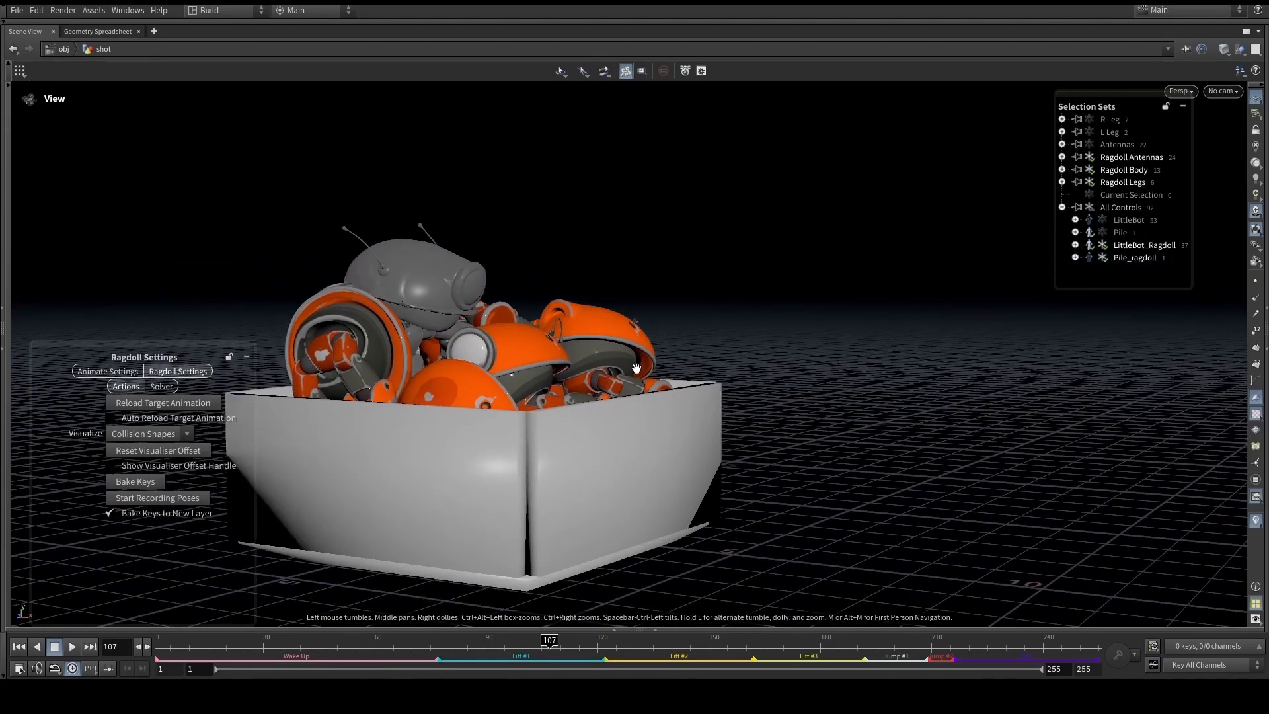
right_click_drag(637, 370, 678, 357, "alt")
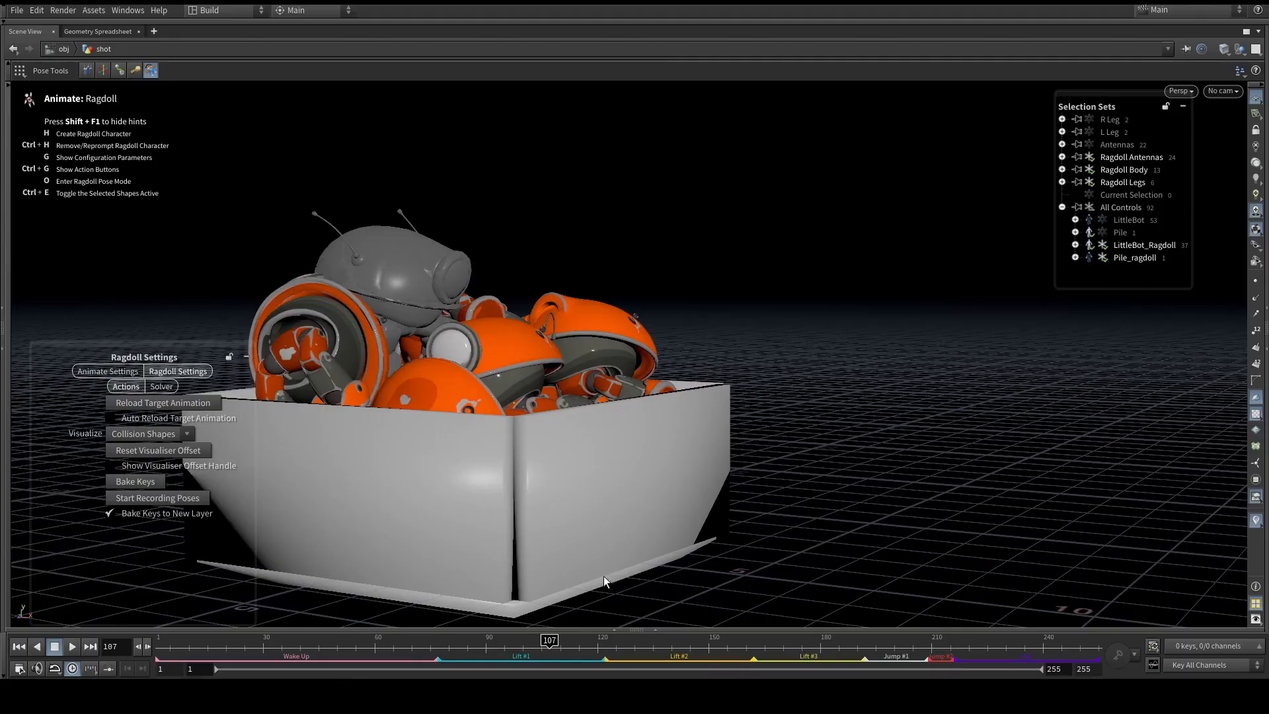
left_click_drag(572, 638, 799, 639)
Key Character Active off at frame 1 in the helmet shape's animated ragdoll parameters
left_click(409, 267)
left_click_drag(236, 645, 157, 645)
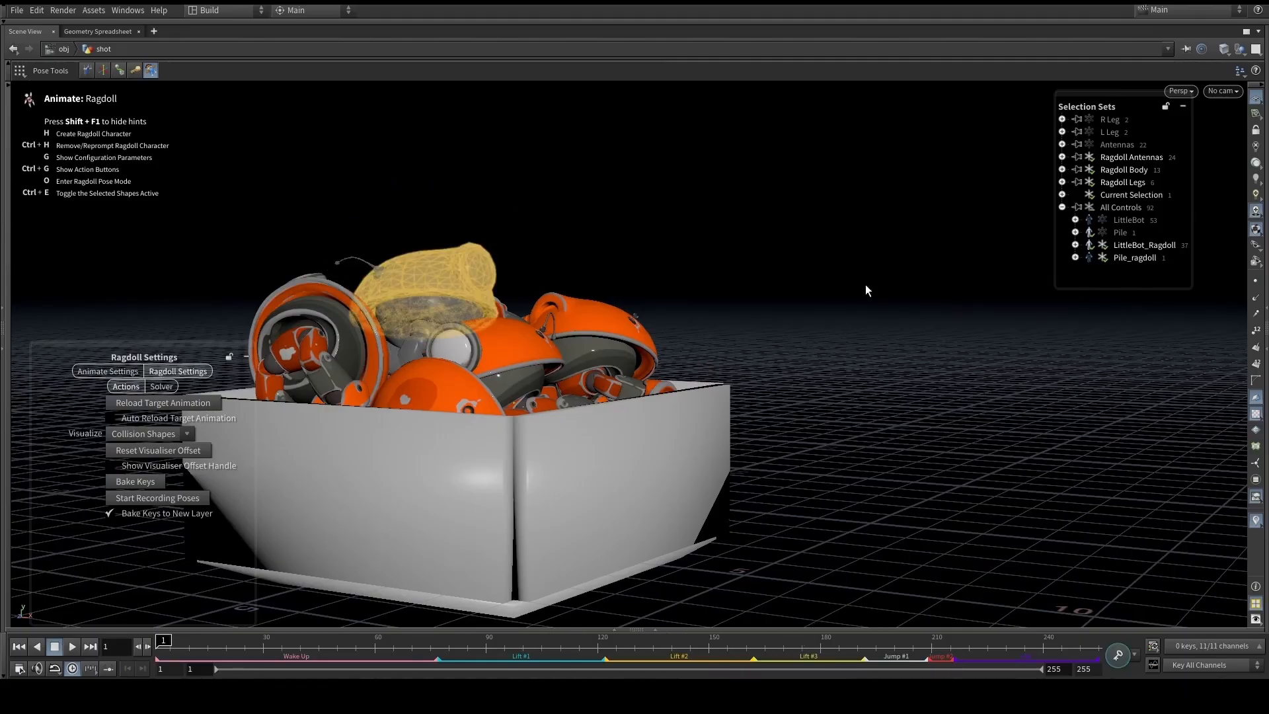
key("g")
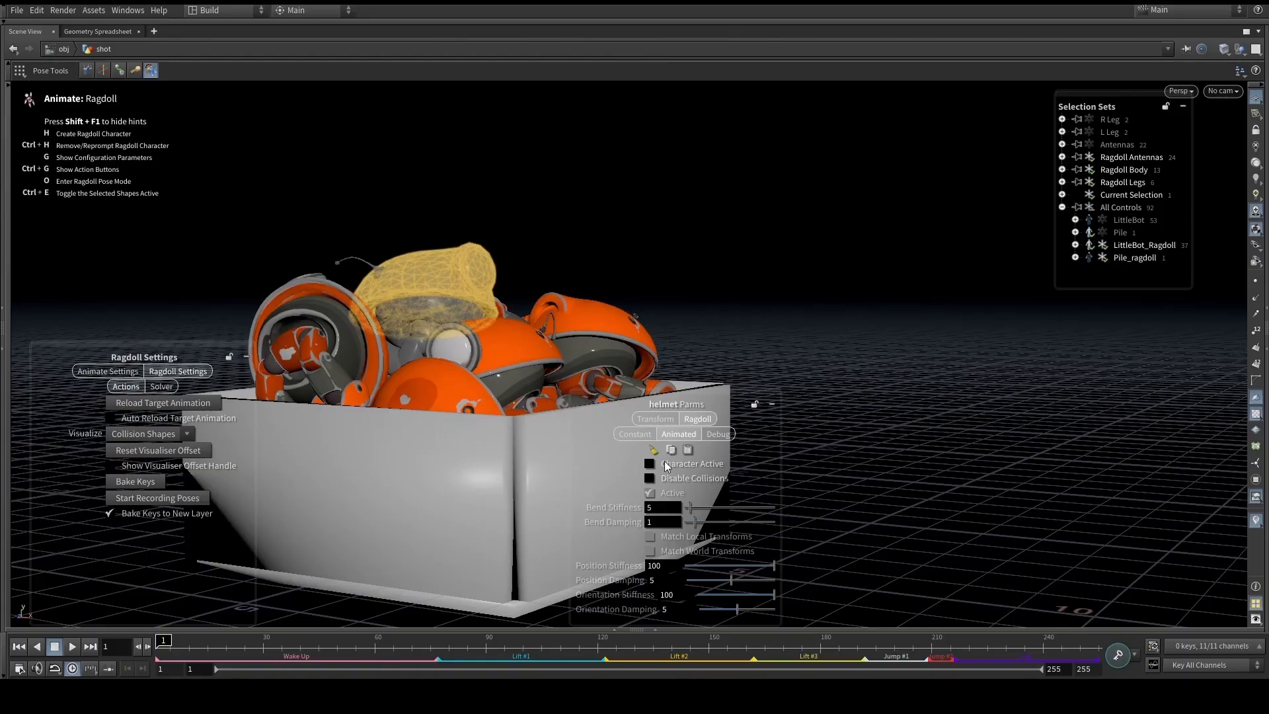
key("k")
left_click(510, 223)
Turn on Character Active for the helmet shape at frame 217, as LittleBot leaps off the pile
mouse_move(201, 645)
left_mouse_down()
mouse_move(872, 638)
mouse_move(954, 625)
left_mouse_up()
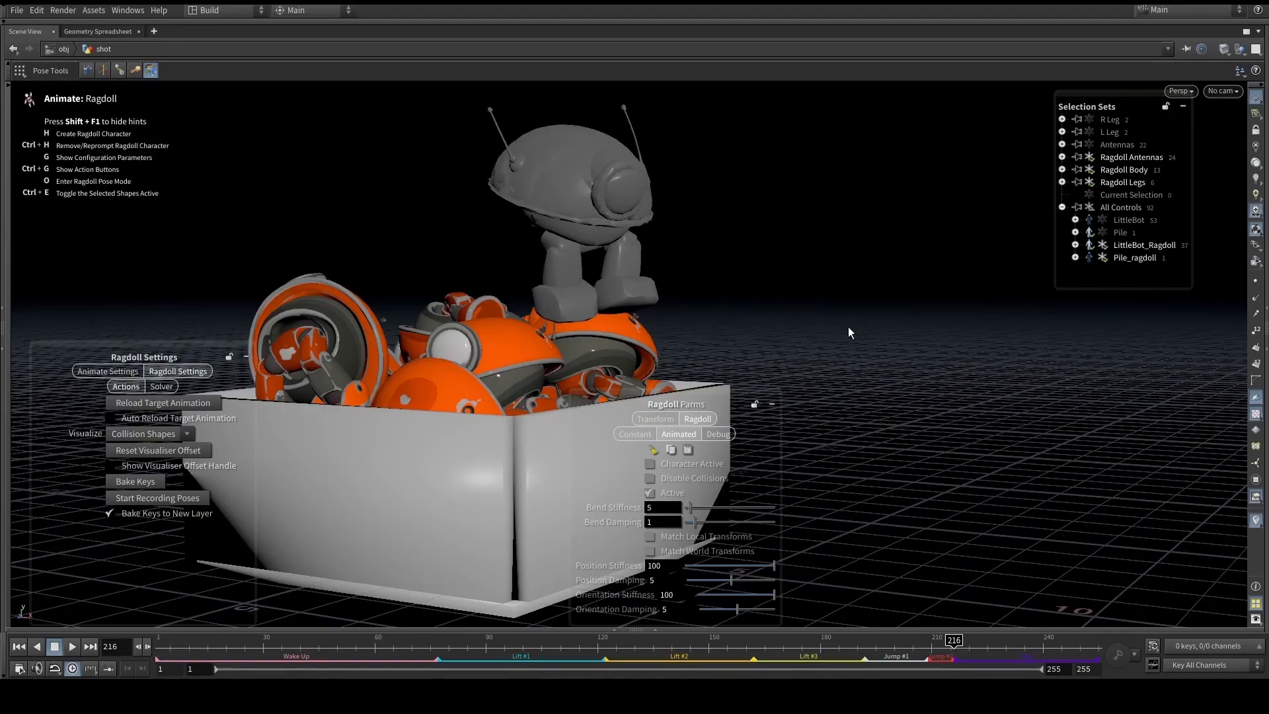
key("Escape")
left_click_drag(863, 332, 812, 275)
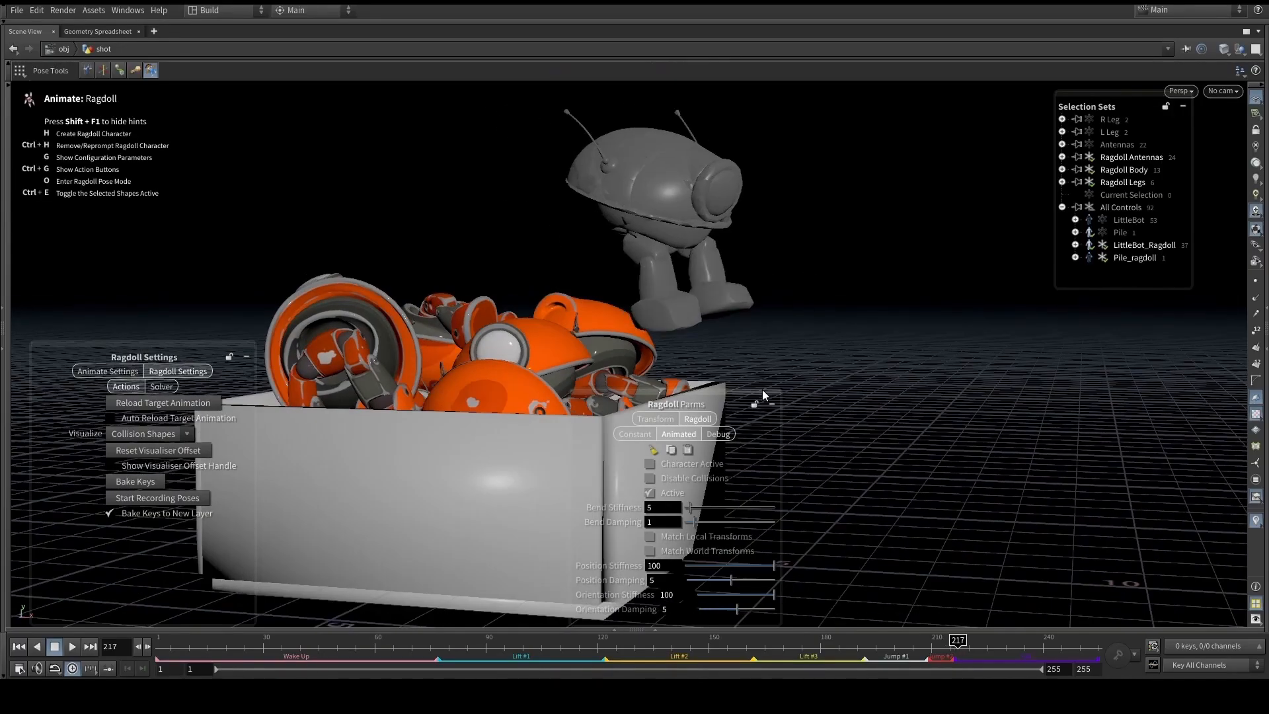
left_click(682, 172)
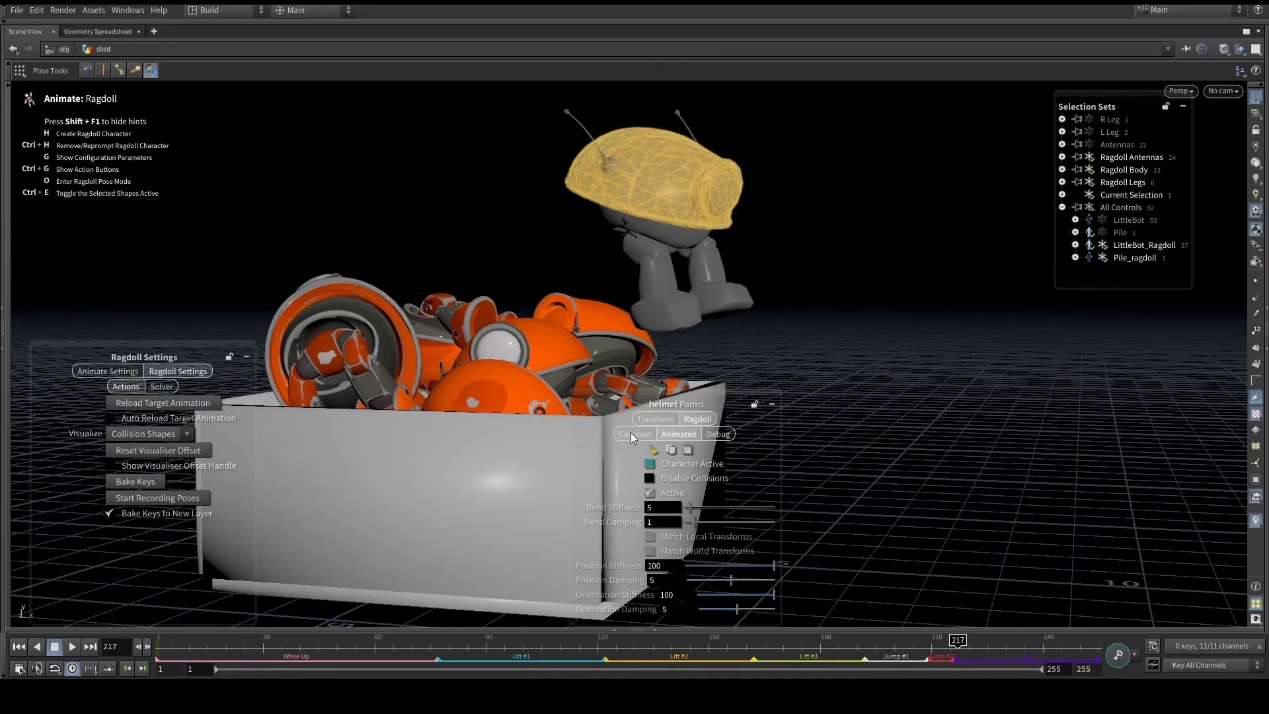
left_click(649, 464)
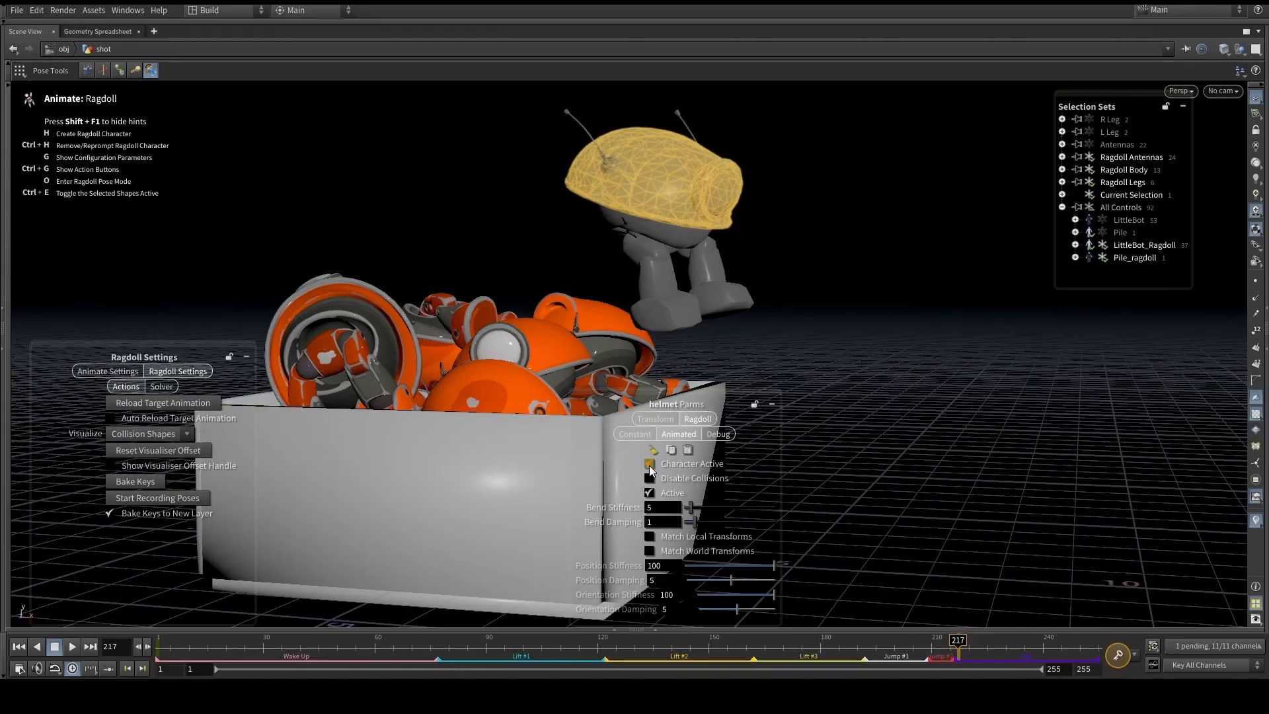
left_click(814, 292)
middle_click_drag(858, 300, 792, 312, "alt")
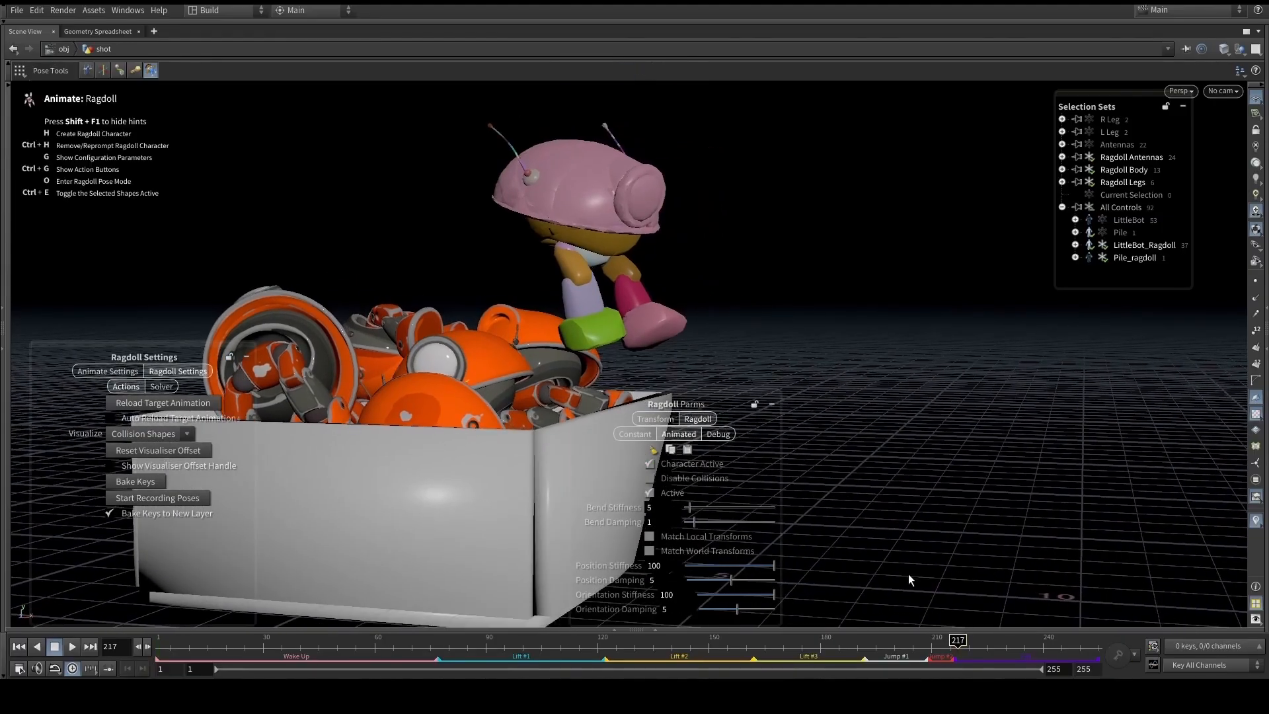
Play the shot from the start to watch the ragdoll activate during the second jump
left_click_drag(956, 640, 125, 650)
key("p")
left_click_drag(633, 273, 581, 331, "alt")
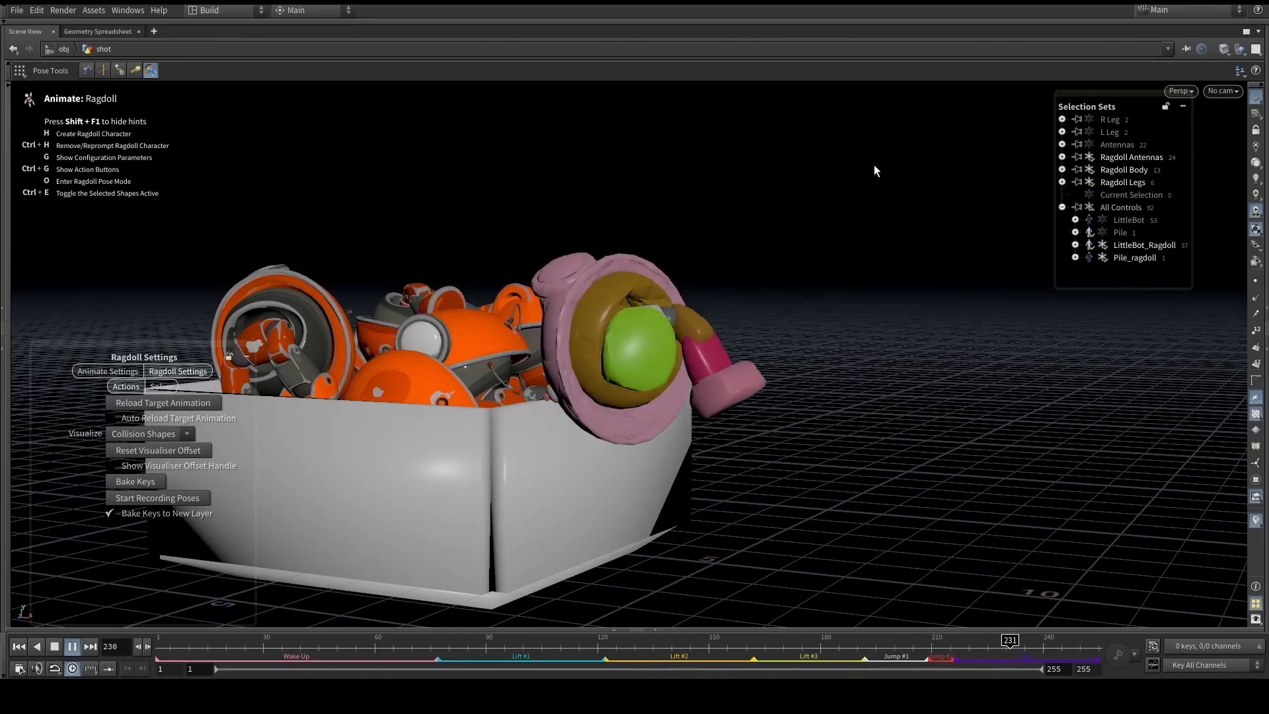
Return to frame 217 and open the helmet shape's globalactive channel in the Animation Editor
left_click(902, 640)
left_click_drag(909, 638, 958, 640)
left_click_drag(643, 273, 731, 261, "alt")
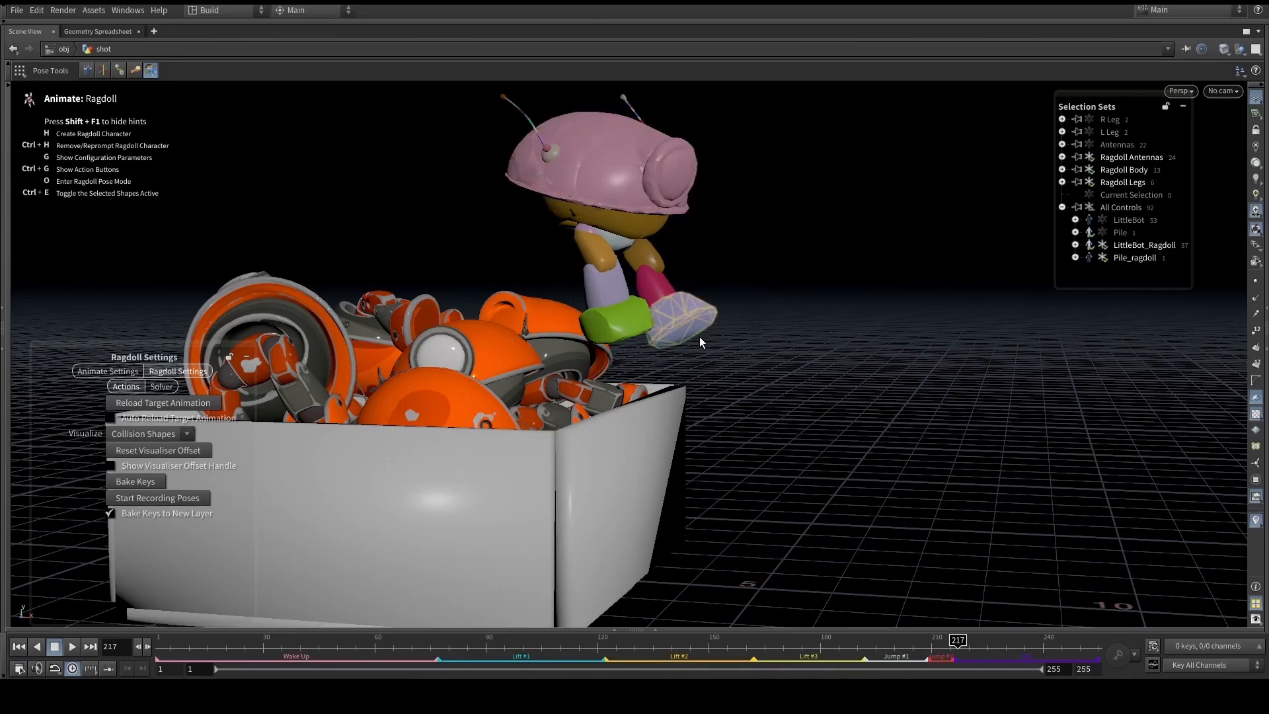
left_click(626, 198)
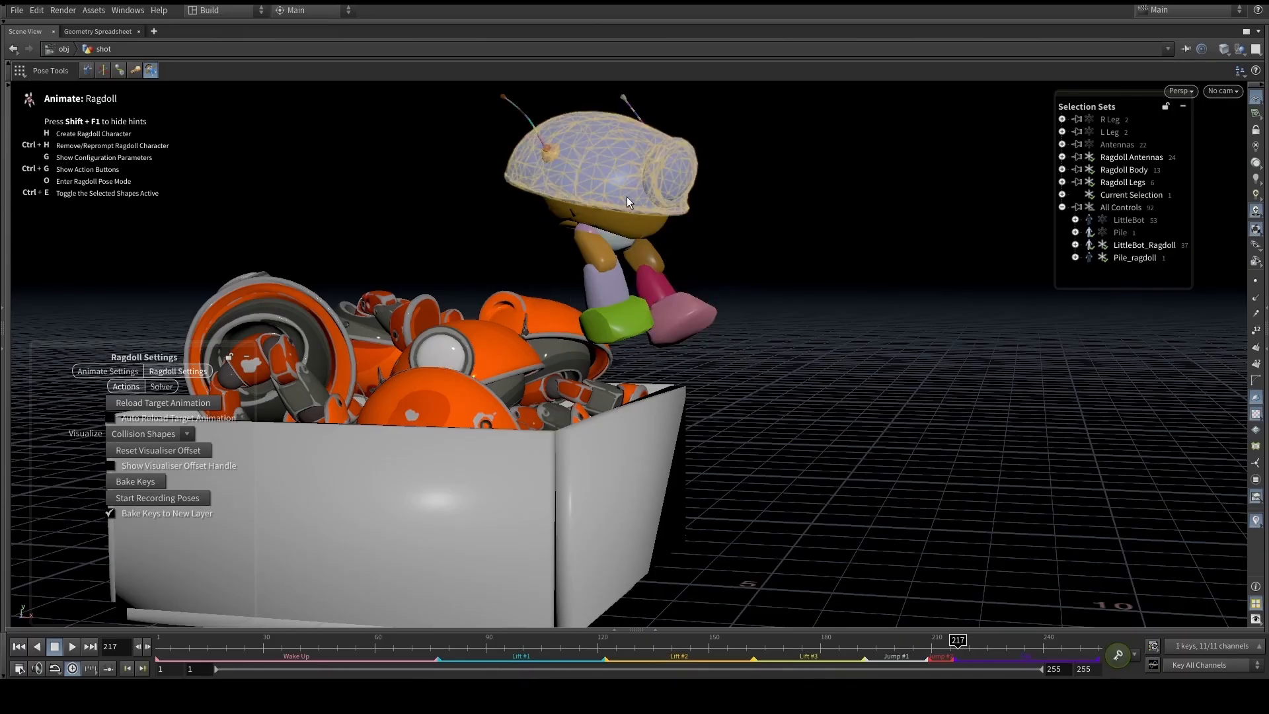
left_click(601, 628)
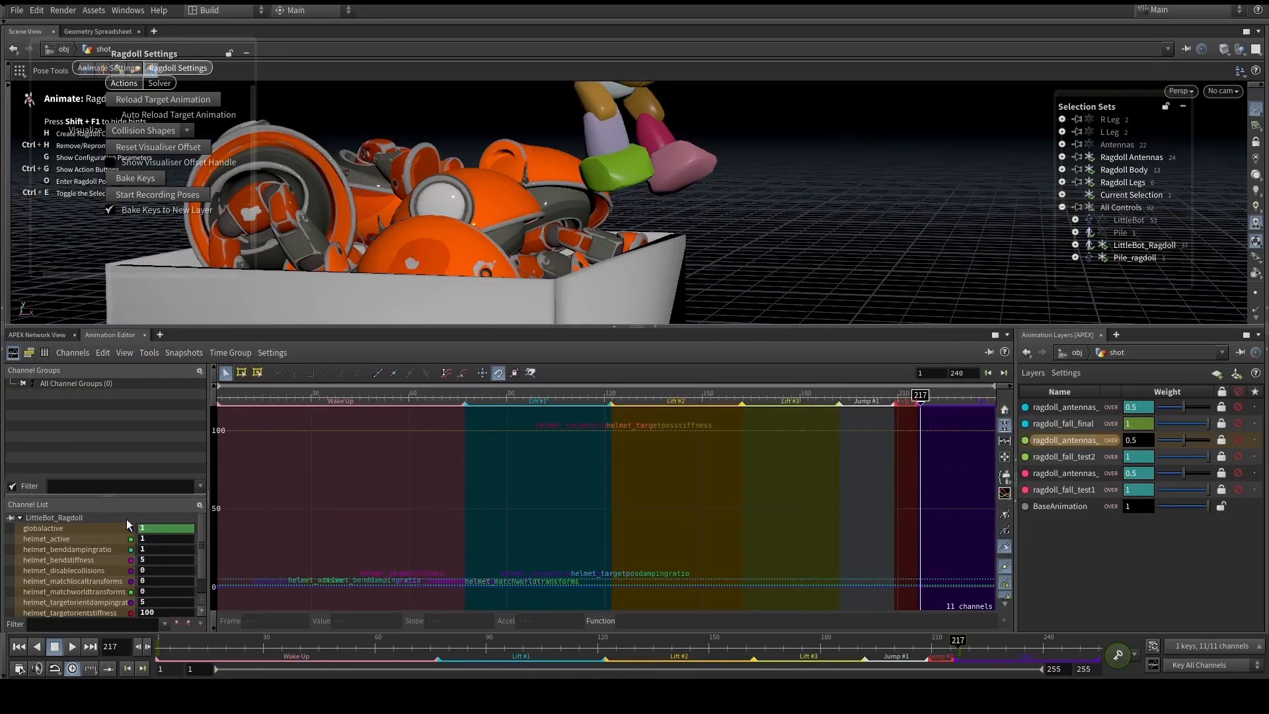
left_click(66, 528)
Move the globalactive channel's activation key to frame 215 and close the Animation Editor
left_click_drag(968, 489, 887, 636)
scroll(952, 471, "down", 5)
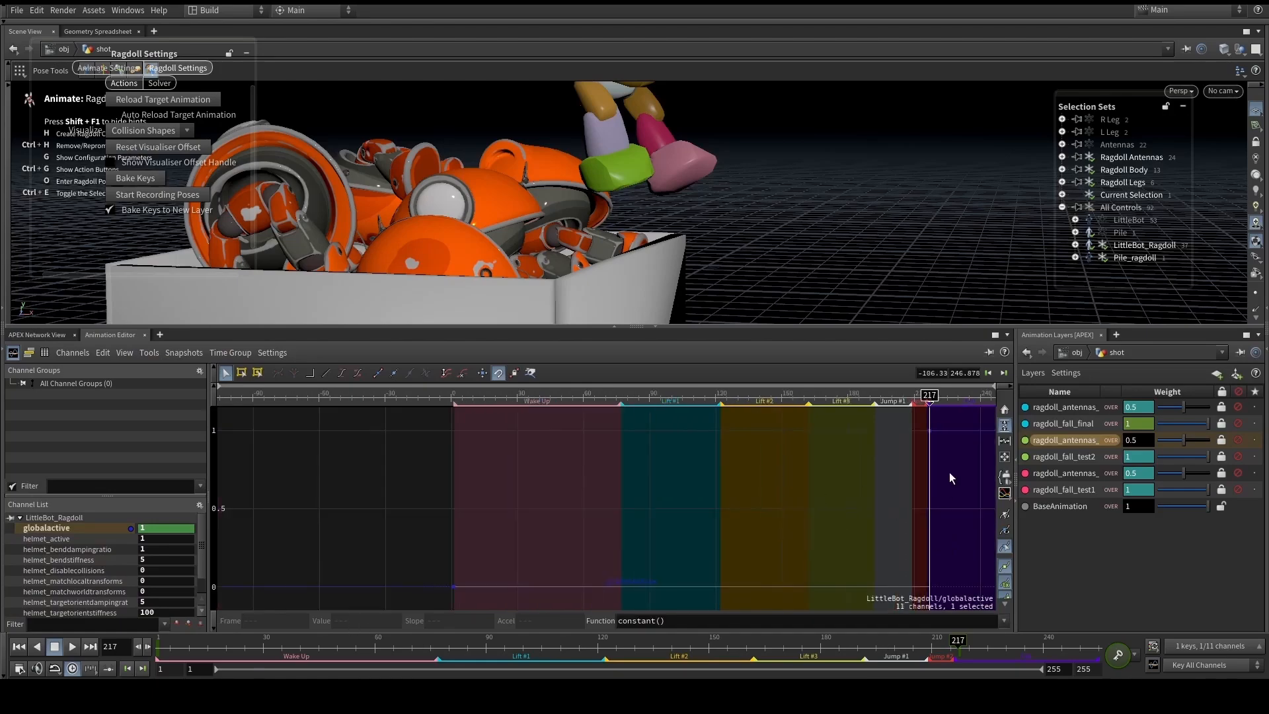
left_click(1005, 442)
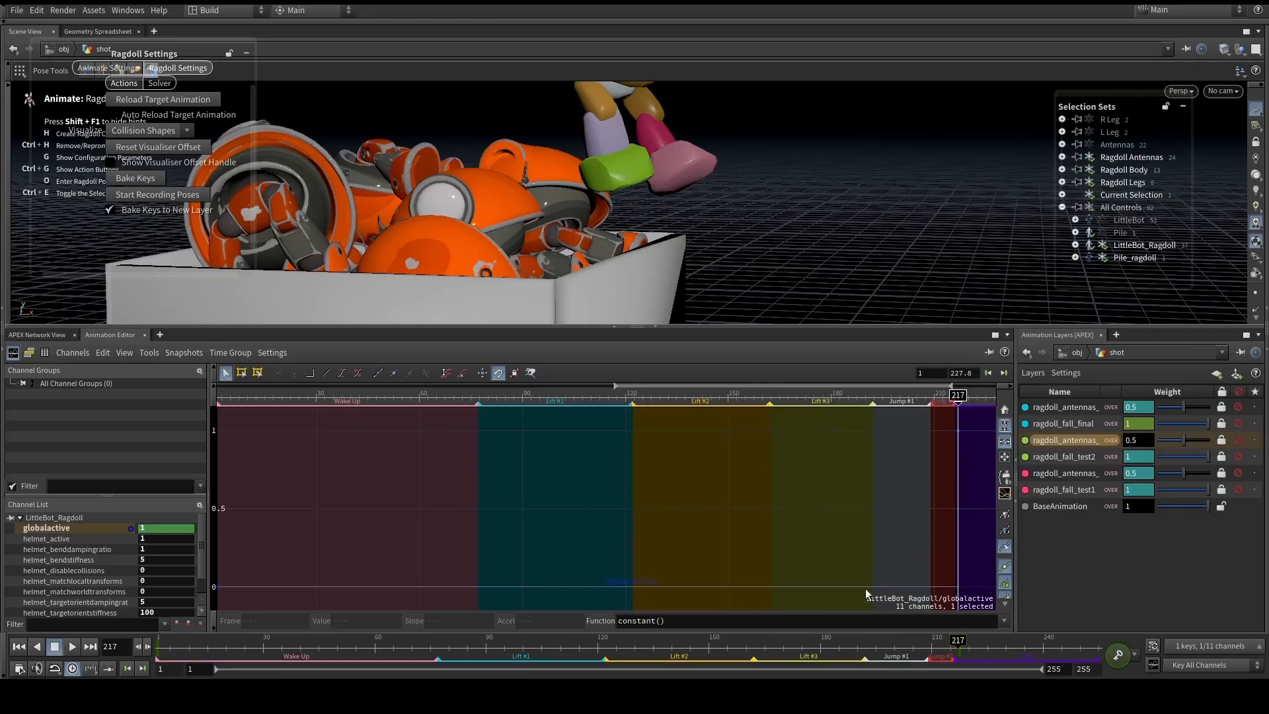
left_click_drag(992, 394, 993, 397)
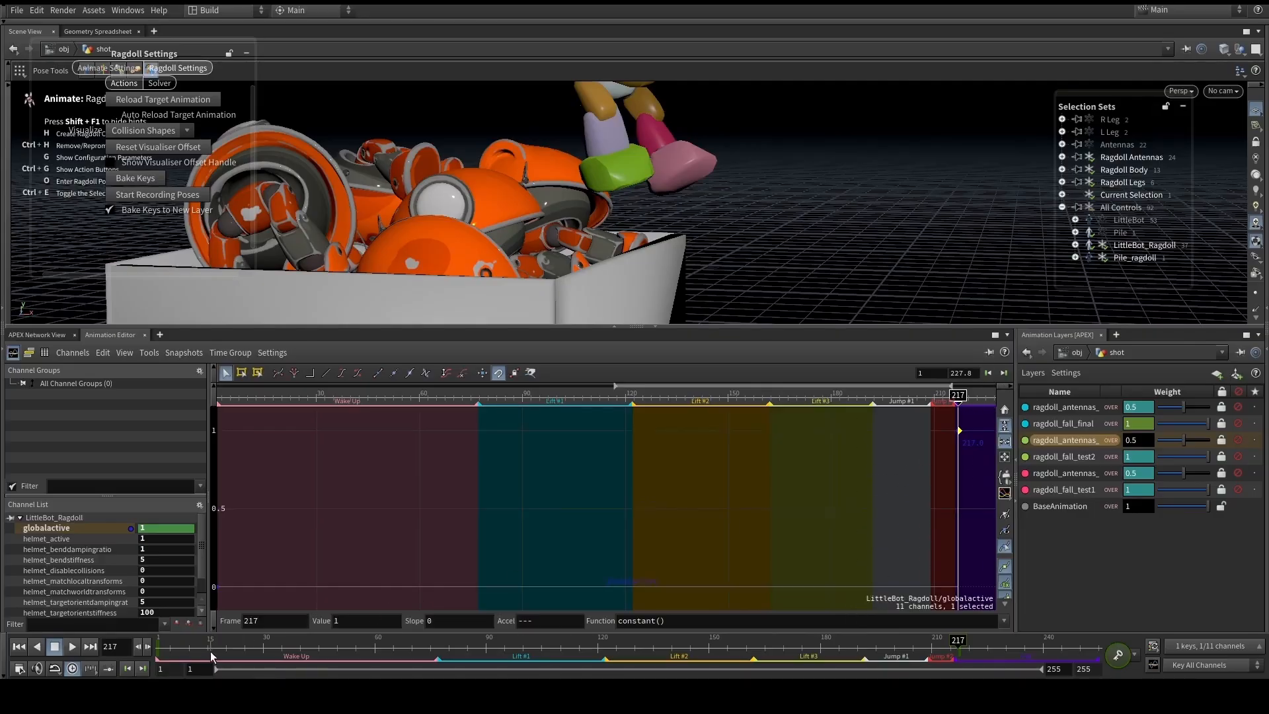
key("Return")
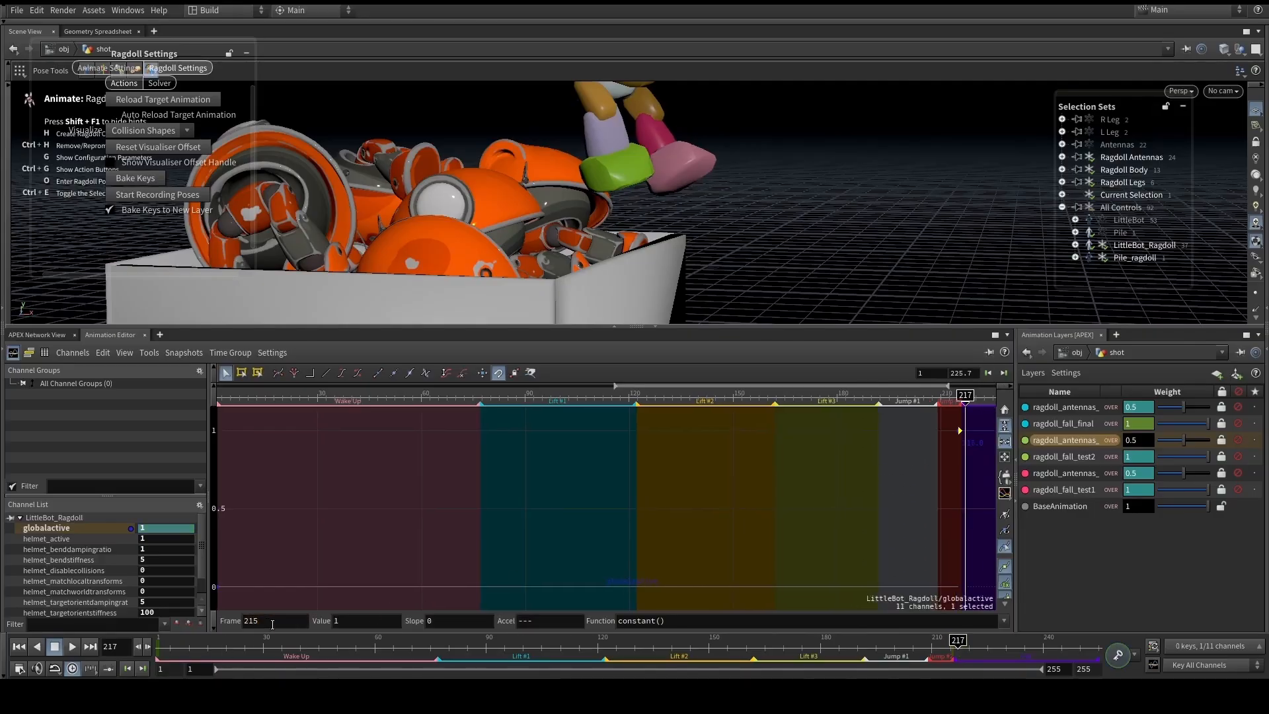
left_click(656, 329)
left_click(691, 307)
right_click_drag(692, 307, 679, 398, "alt")
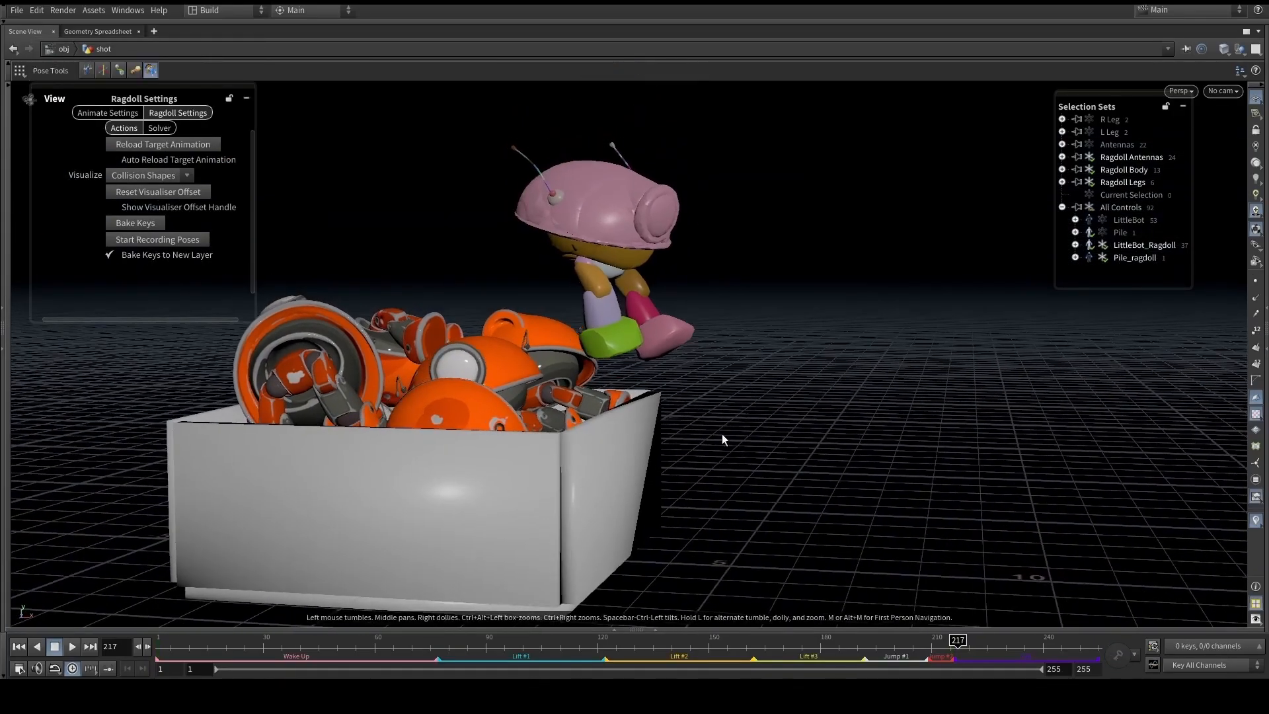
Play the shot through the jumps to check the fall with the earlier activation
left_click_drag(938, 644, 909, 645)
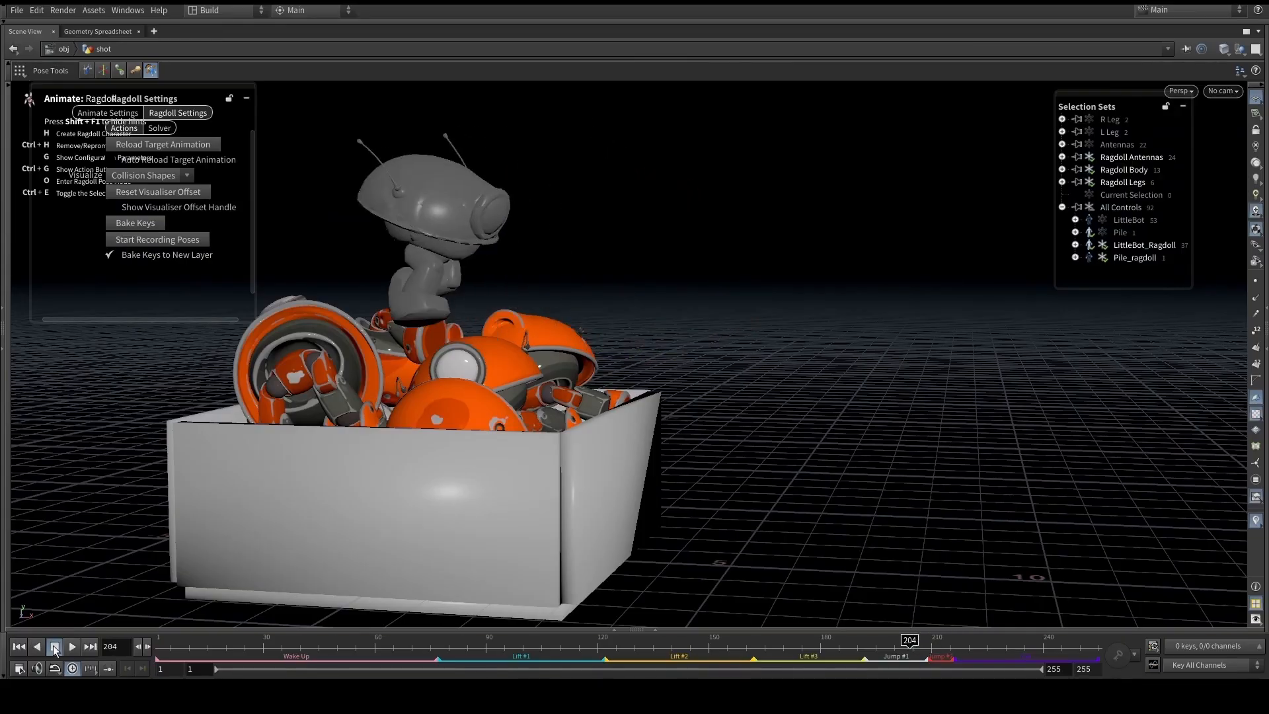
left_click(56, 646)
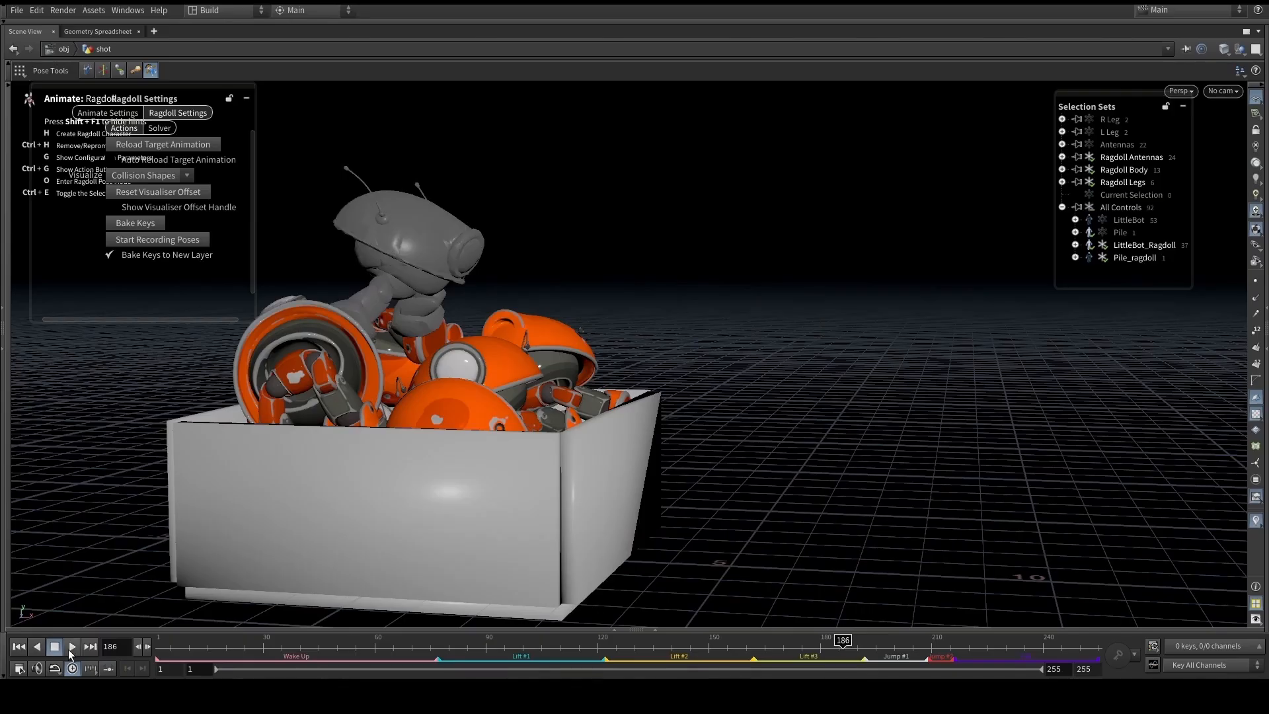
left_click(72, 647)
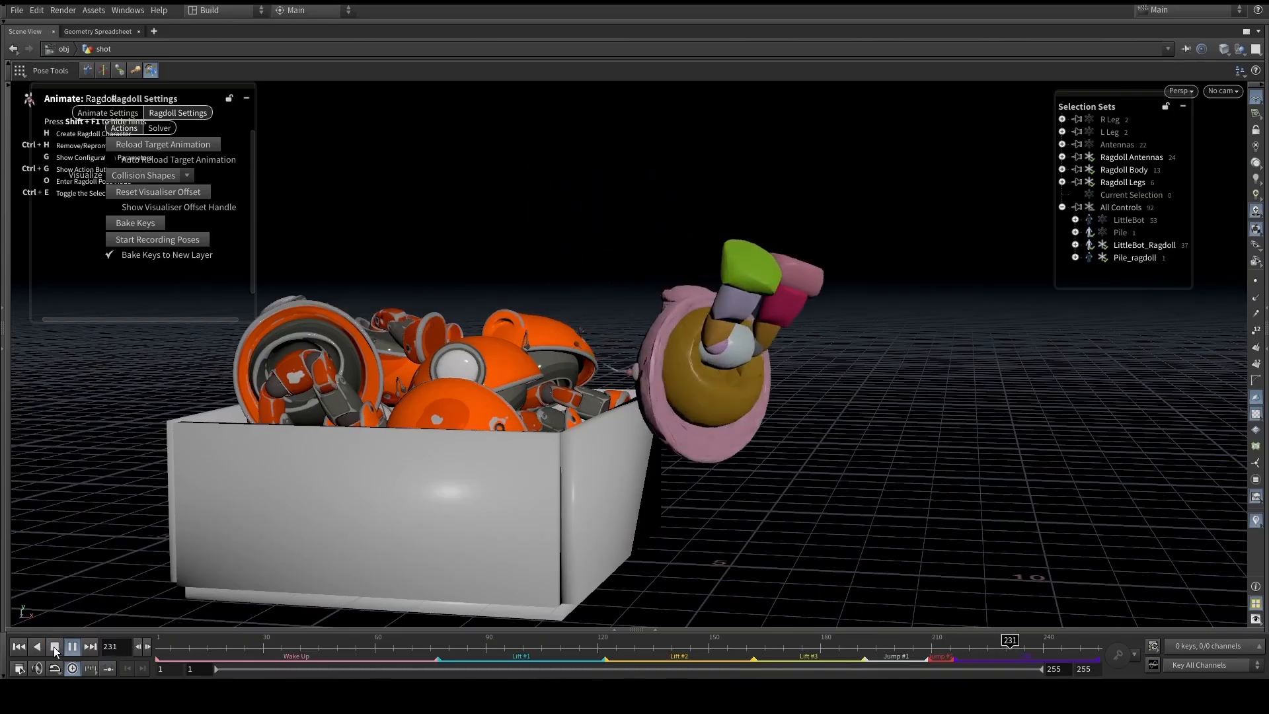
left_click(55, 648)
left_click_drag(641, 375, 529, 339)
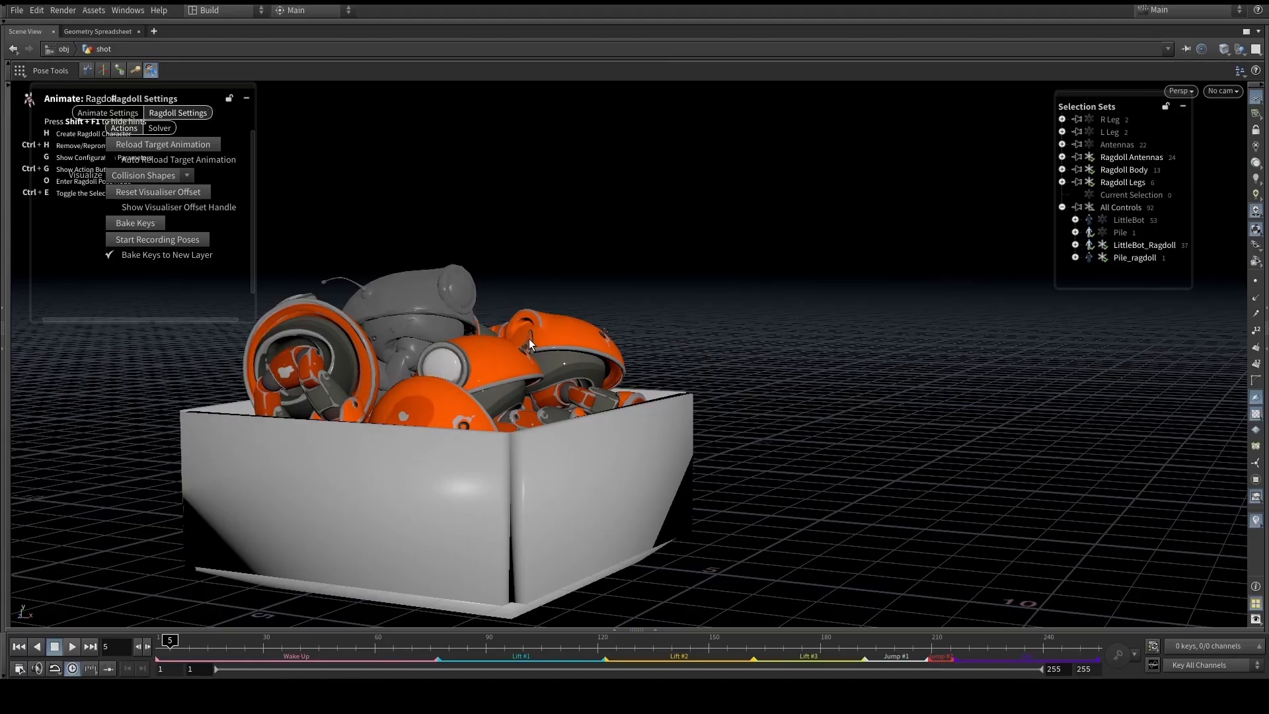
Move the Ragdoll Settings down clear of the hints and show the Solver options at frame 204
left_click_drag(162, 92, 145, 364)
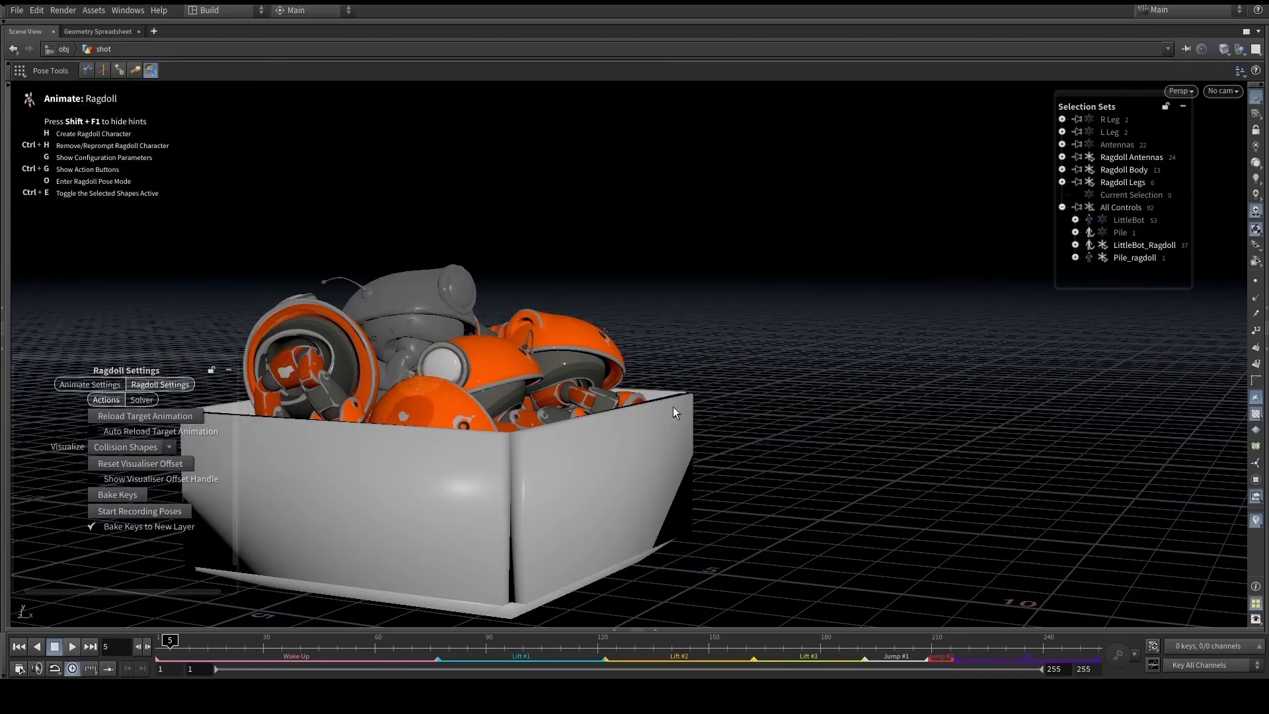
left_click_drag(800, 640, 909, 640)
middle_click_drag(572, 278, 613, 280, "alt")
left_click_drag(613, 280, 604, 293, "alt")
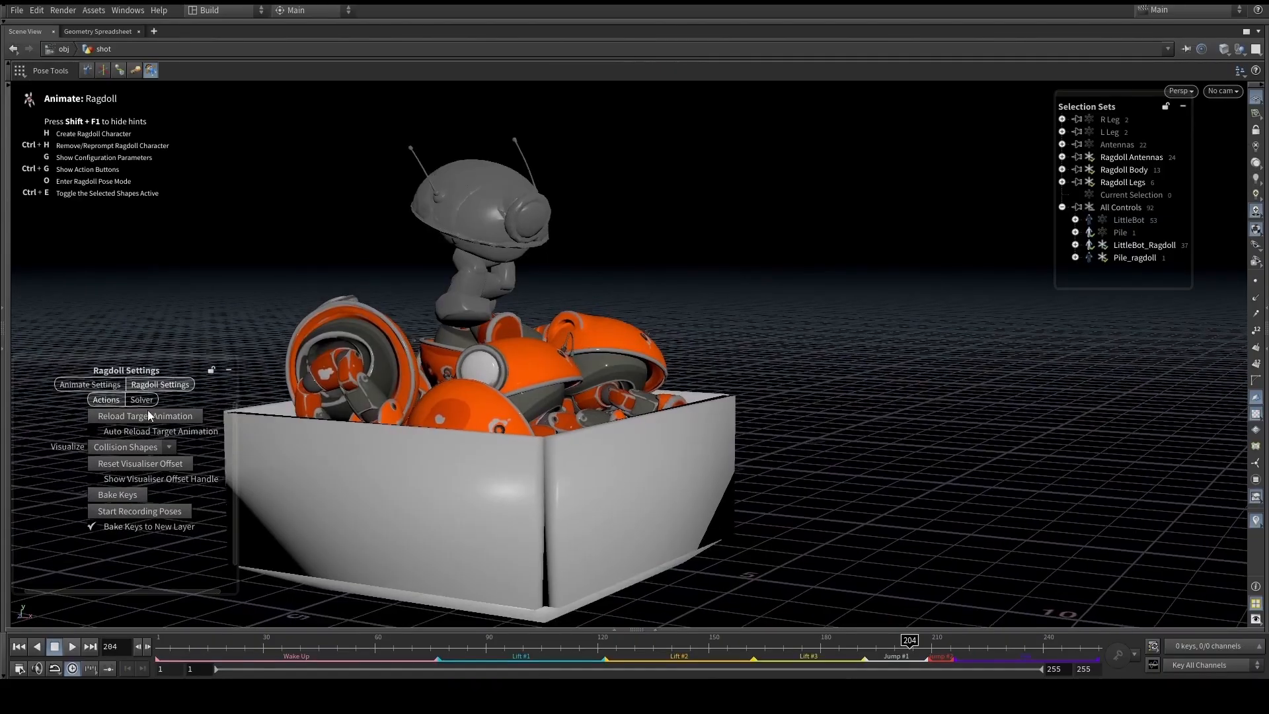
left_click(142, 399)
middle_click_drag(725, 329, 731, 329, "alt")
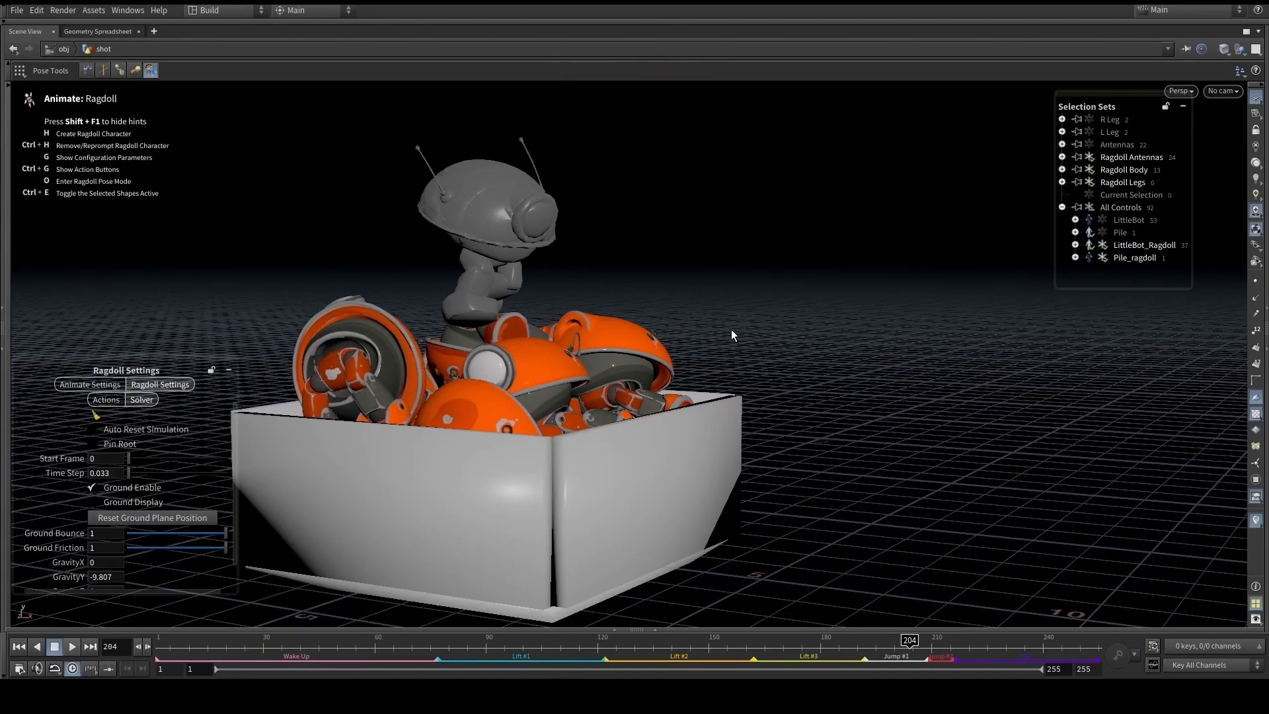
scroll(123, 547, "down", 1)
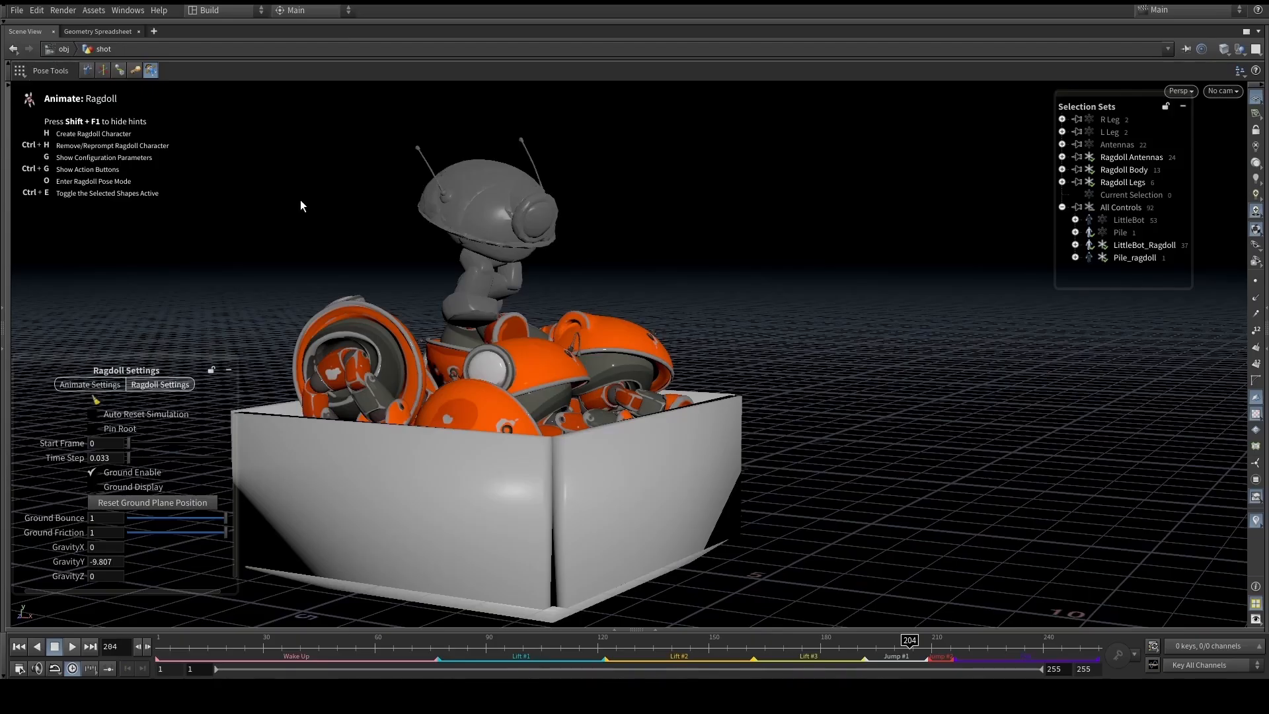
Set the ragdoll solver's GravityY to -20.807
mouse_move(909, 648)
left_mouse_down()
mouse_move(872, 648)
mouse_move(998, 645)
mouse_move(916, 641)
left_mouse_up()
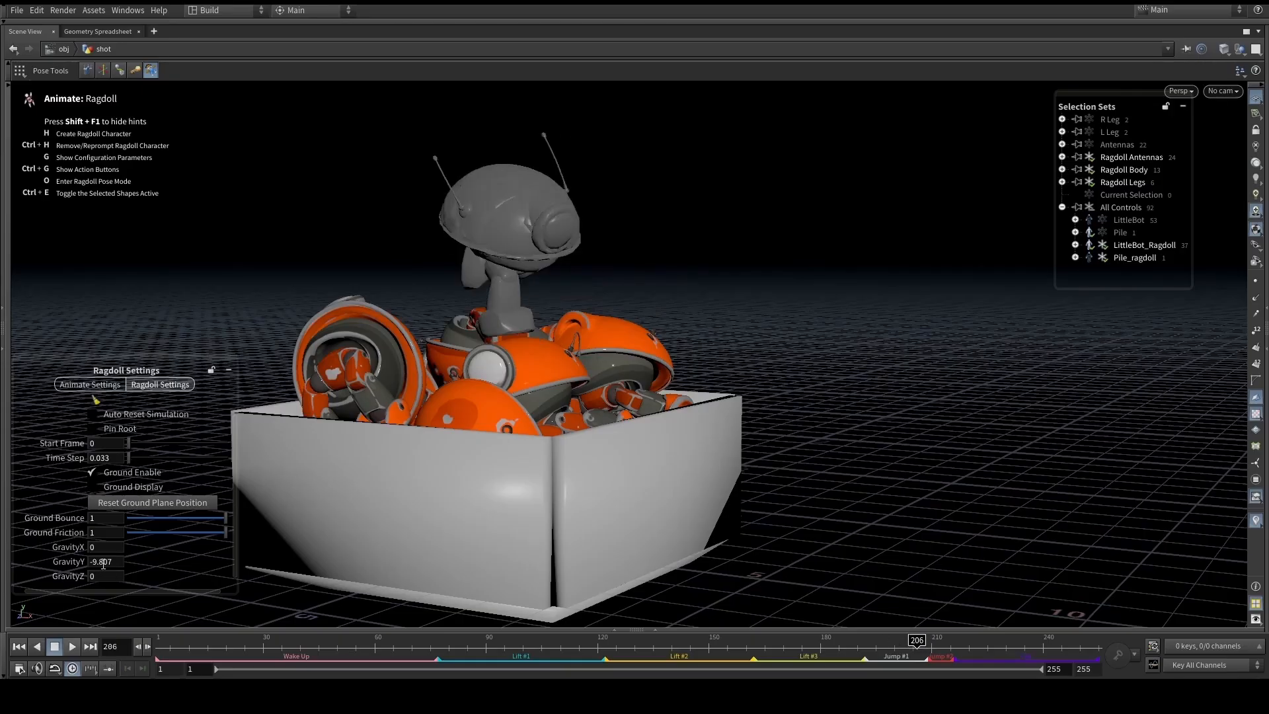
key("BackSpace")
type("20")
key("Return")
Play the shot from before the jump to watch the ragdoll fall under the increased gravity
left_click_drag(873, 641, 910, 647)
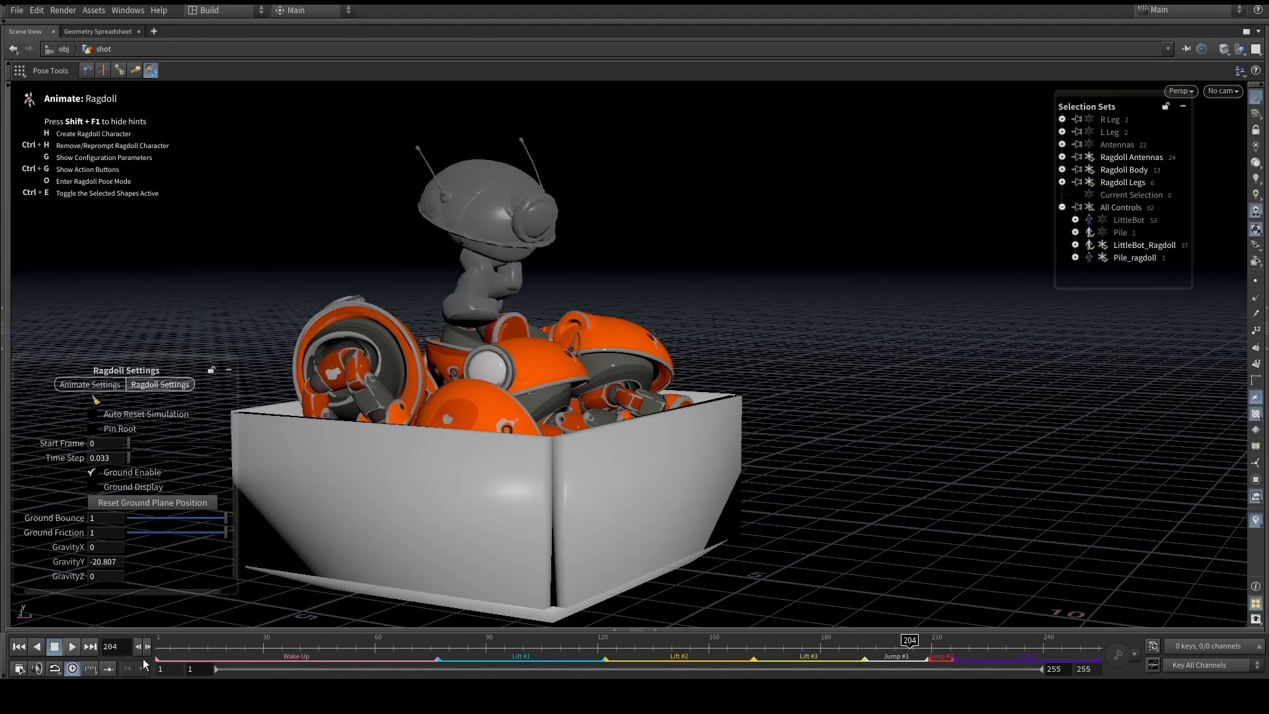
left_click(72, 647)
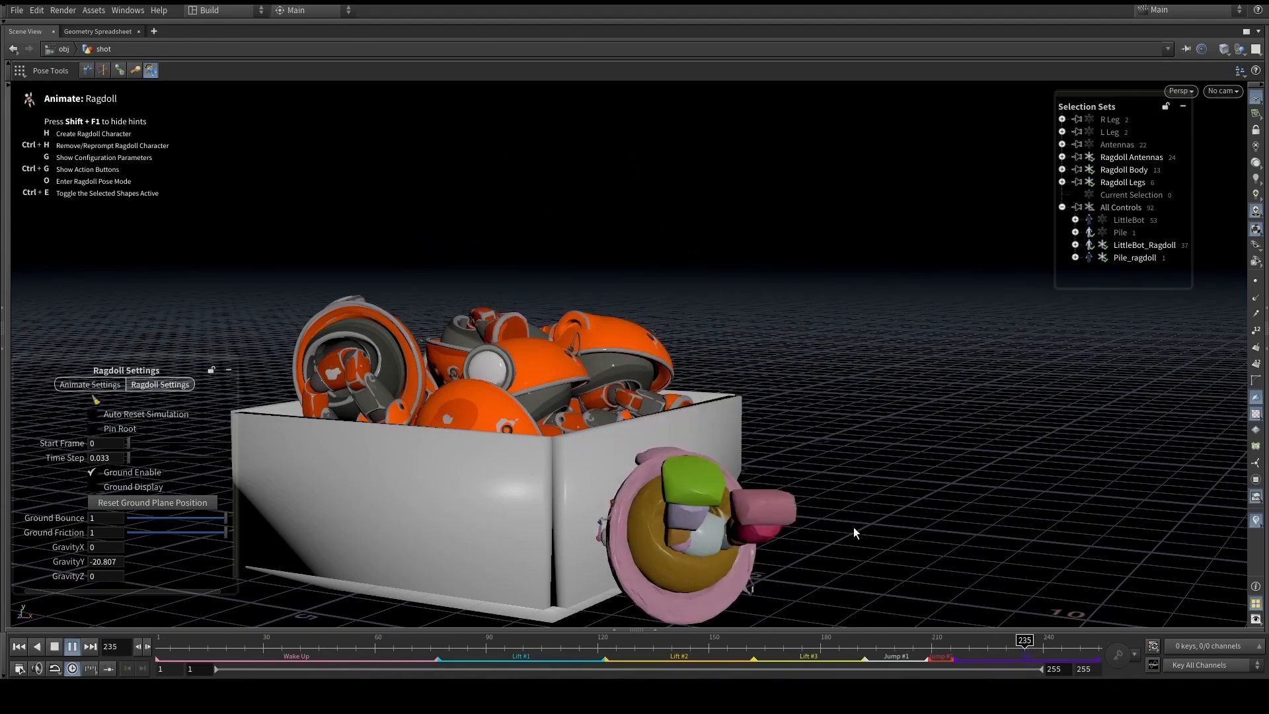
left_click(814, 638)
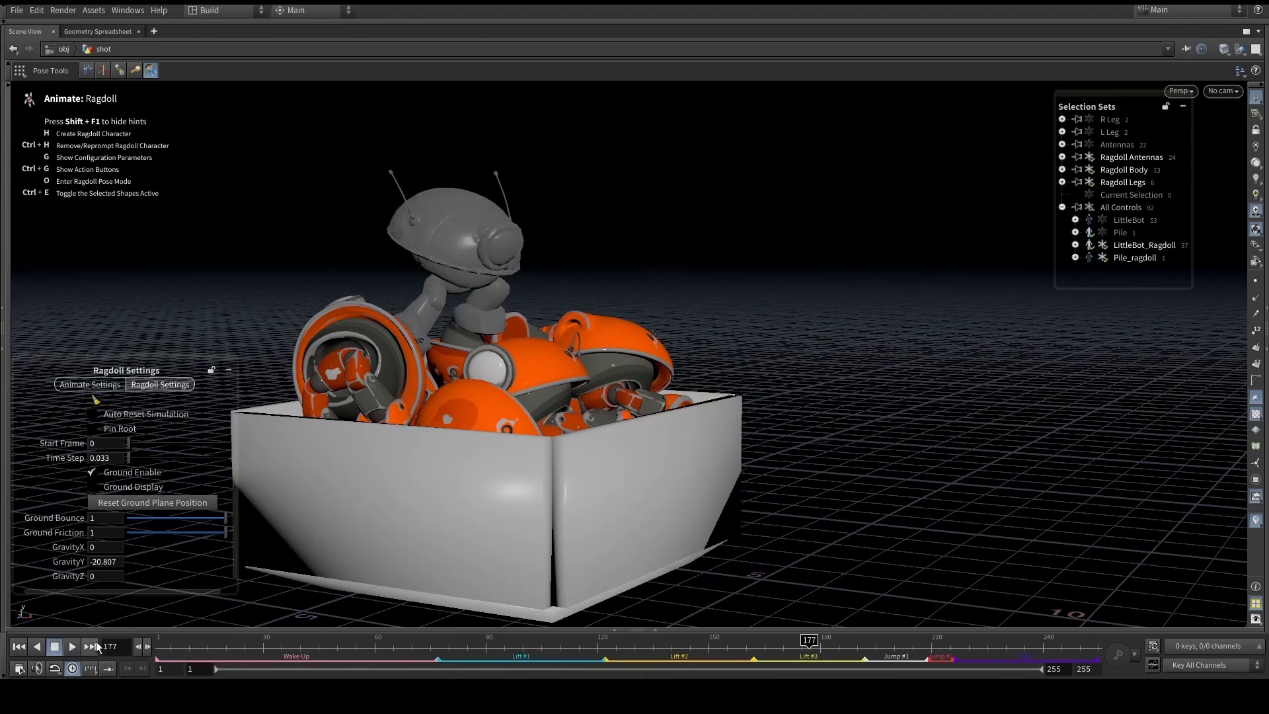
left_click(55, 647)
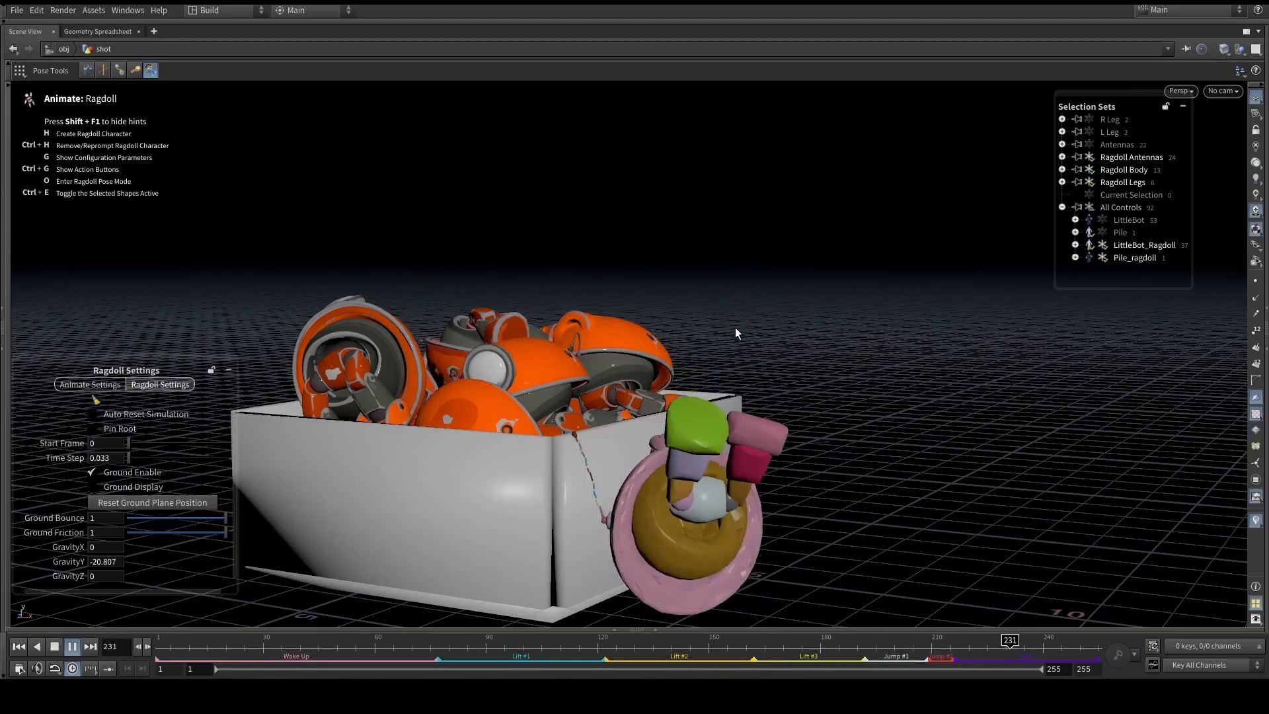
left_click(842, 641)
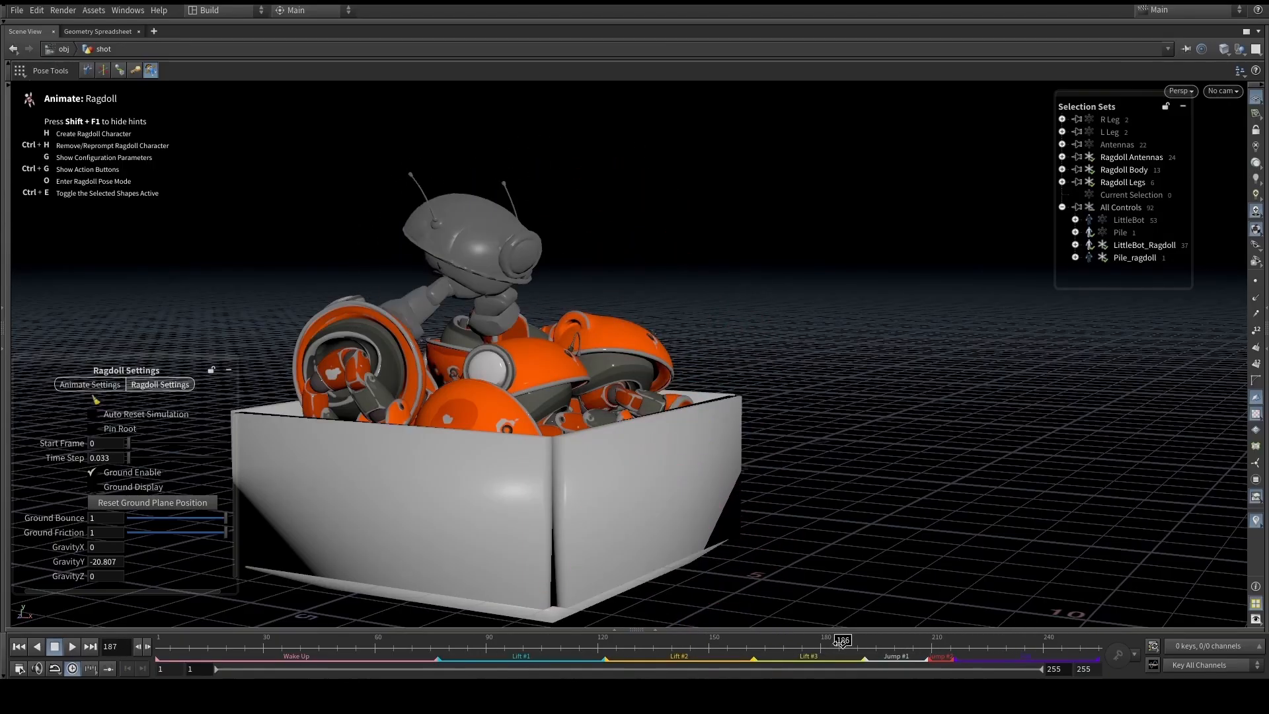
Set the ragdoll solver's GravityY to -40.807 and play the shot to review the landing
left_click(92, 562)
left_click_drag(787, 645, 753, 645)
left_click(72, 648)
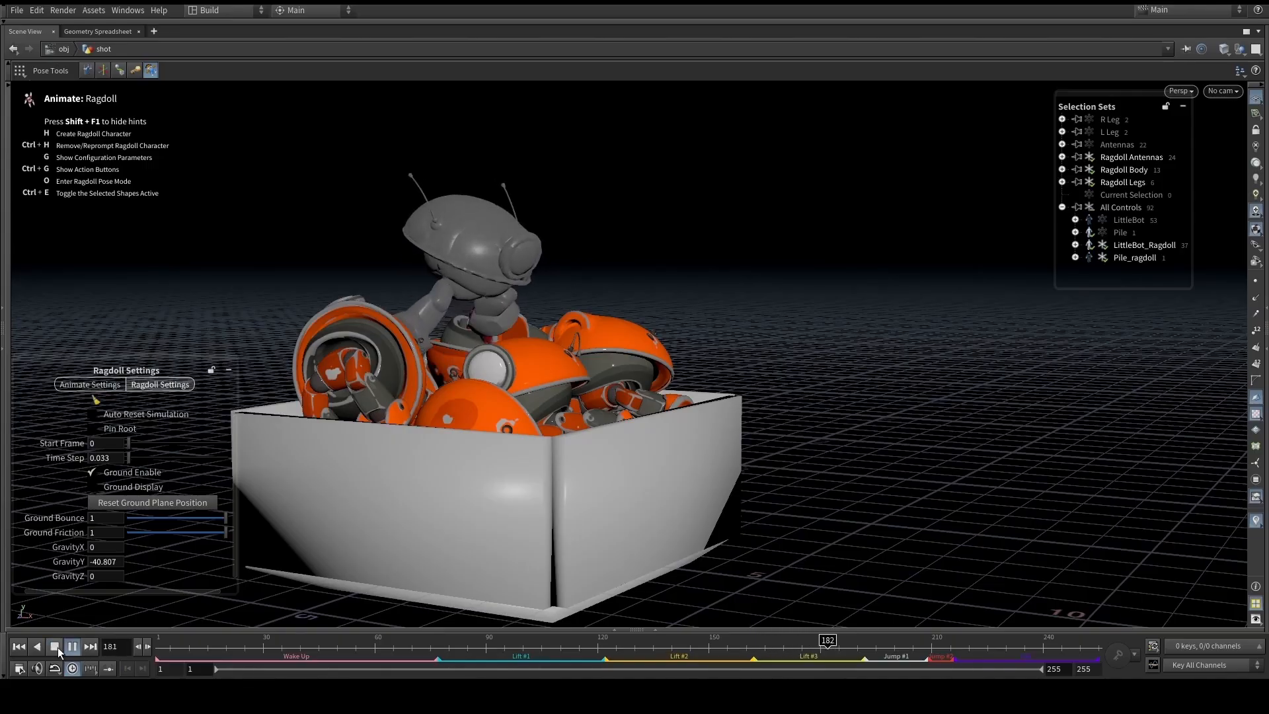
left_click(56, 648)
left_click_drag(684, 517, 727, 383, "alt")
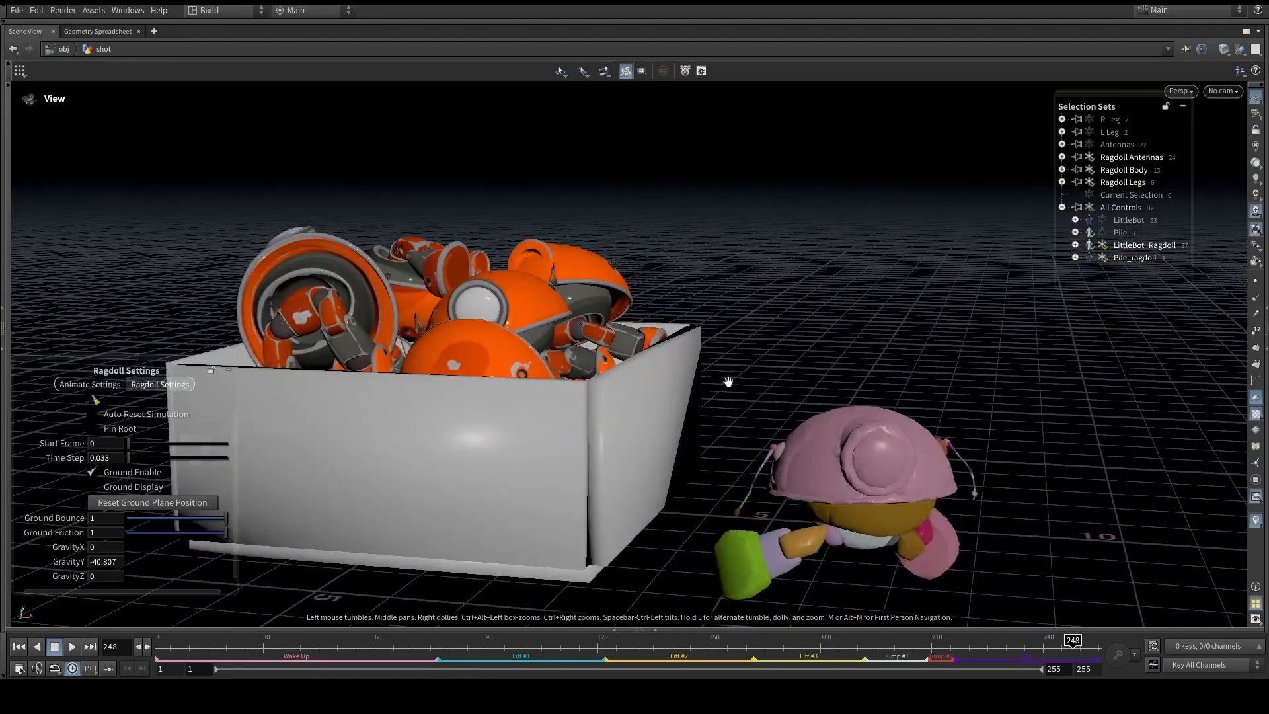
left_click_drag(866, 644, 802, 614)
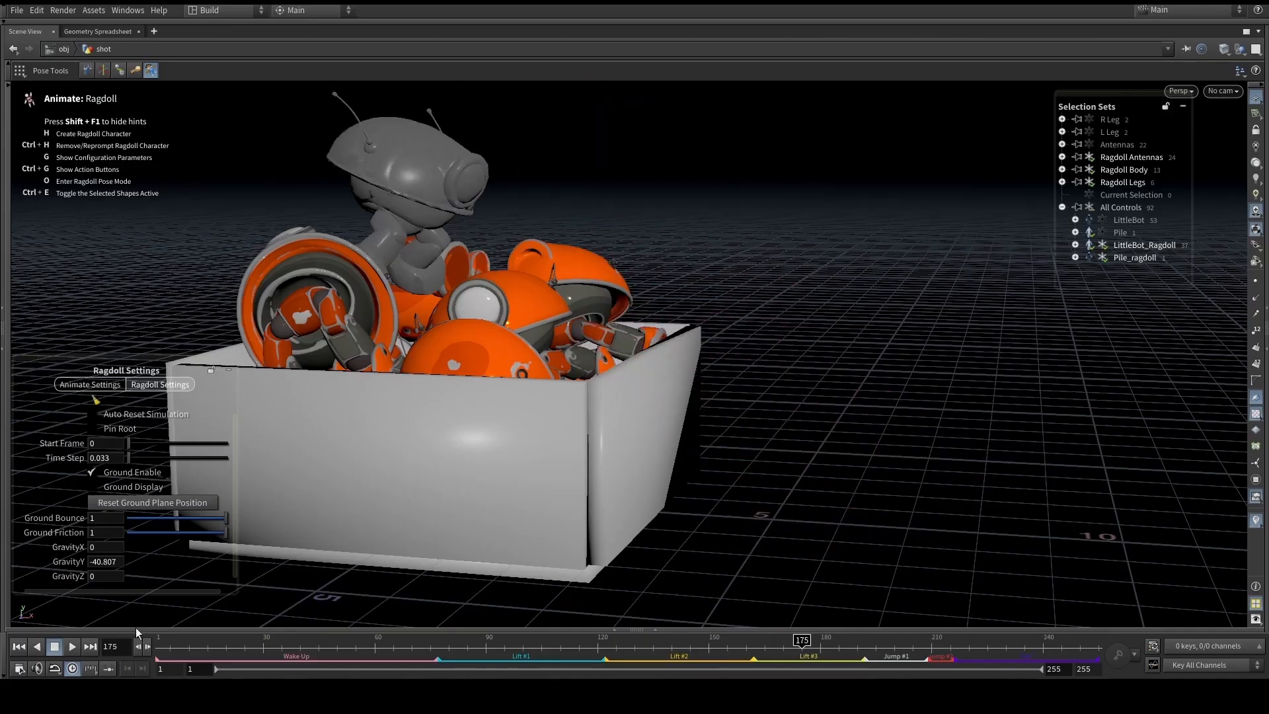
Play the shot from frame 175 and scrub around the jump to inspect LittleBot's limp legs during the fall
left_click(74, 648)
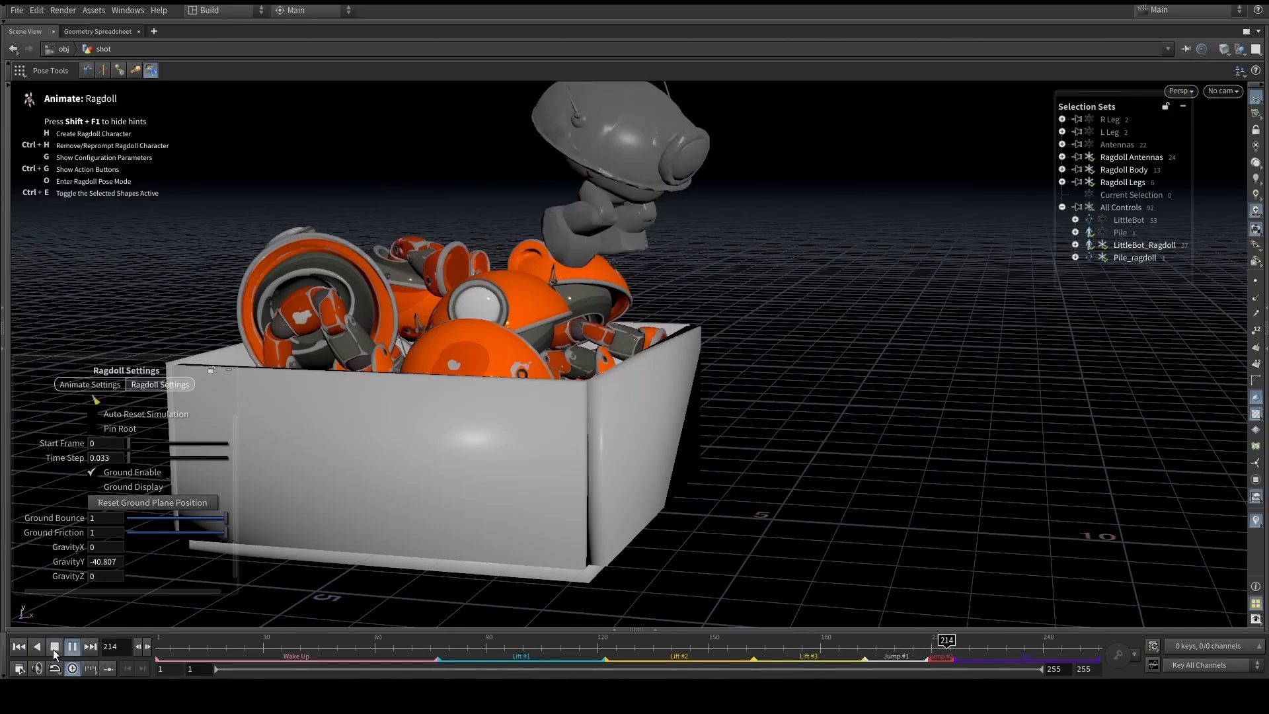
left_click(55, 647)
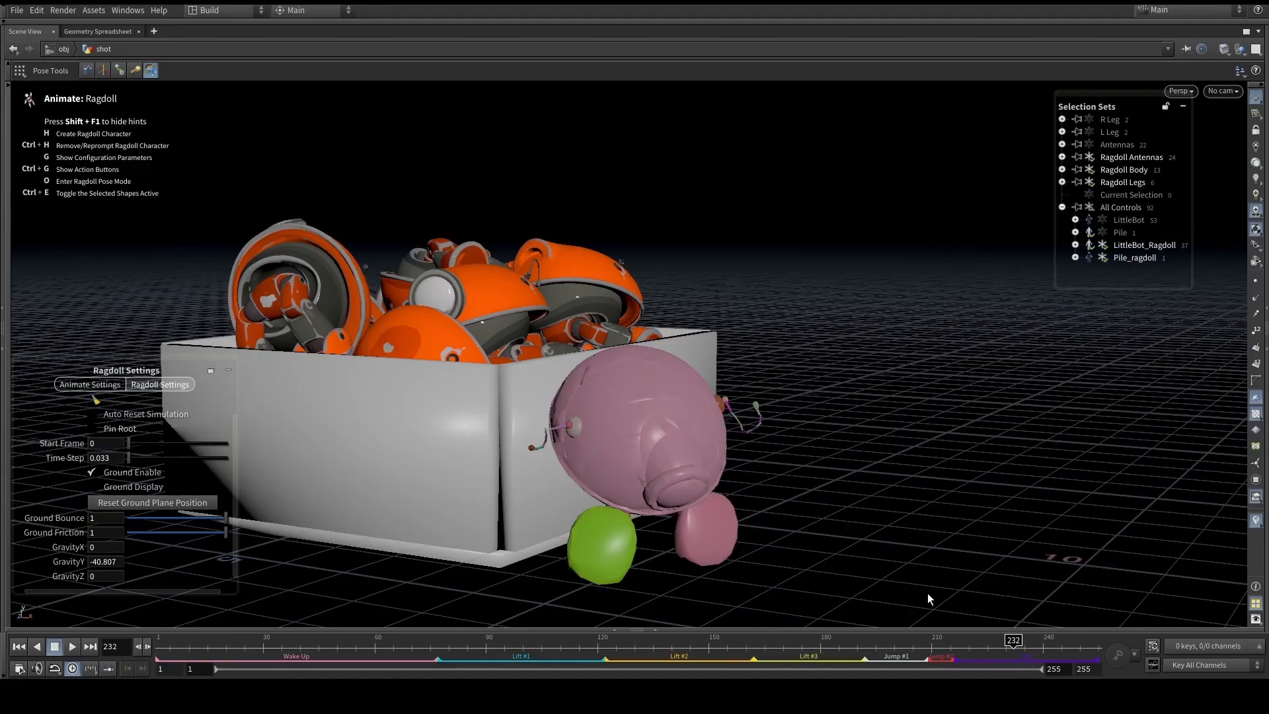
left_click_drag(756, 624, 972, 616)
left_click_drag(859, 463, 883, 463, "alt")
right_click_drag(882, 462, 846, 434, "alt")
left_click_drag(933, 643, 984, 640)
left_click_drag(612, 345, 618, 379, "alt")
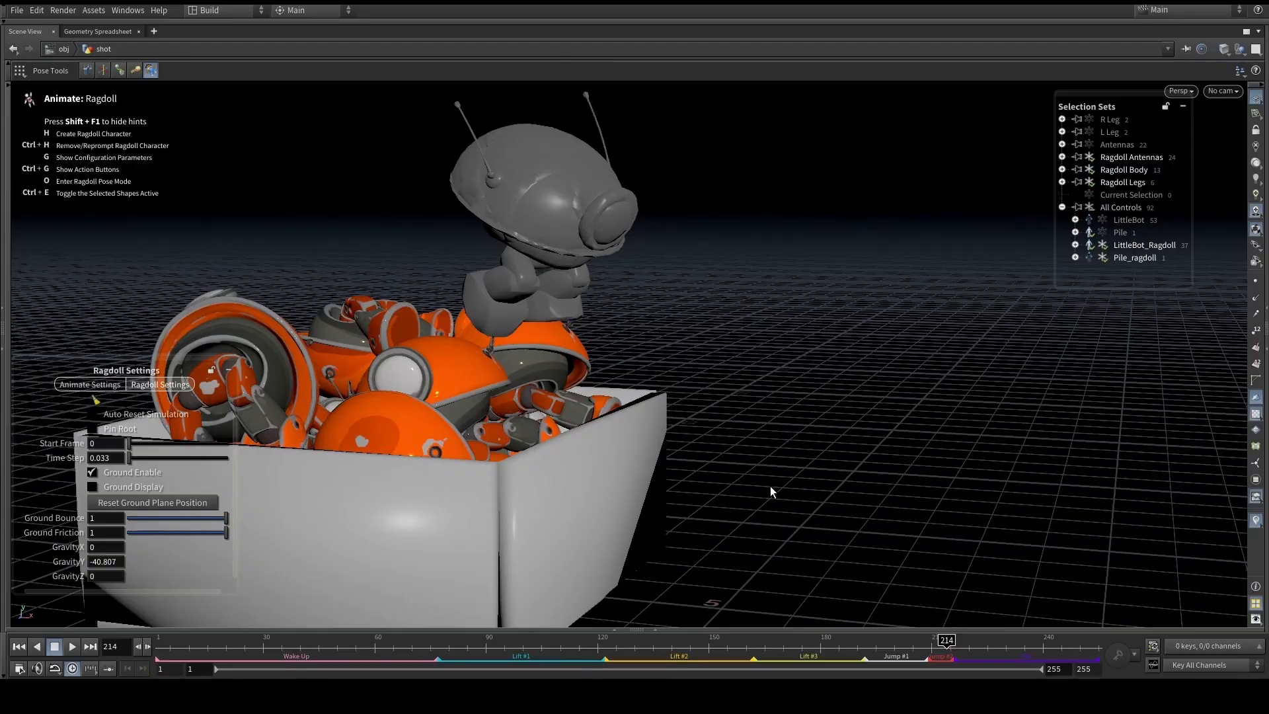
Enable Match Local Transforms on LittleBot's six leg ragdoll shapes at frame 218
mouse_move(946, 639)
left_mouse_down()
mouse_move(959, 640)
mouse_move(929, 639)
mouse_move(961, 639)
left_mouse_up()
left_click_drag(788, 300, 715, 357, "alt")
left_click_drag(746, 478, 551, 328)
left_click_drag(551, 328, 691, 331, "alt")
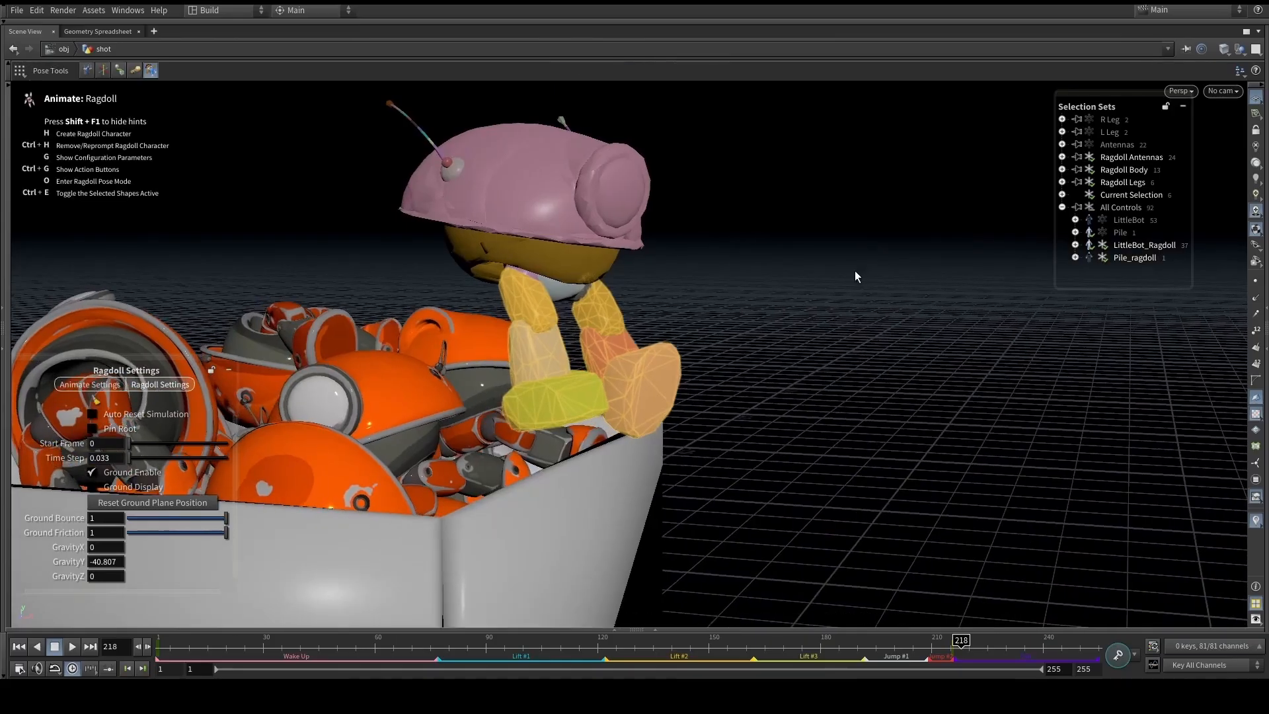
key("g")
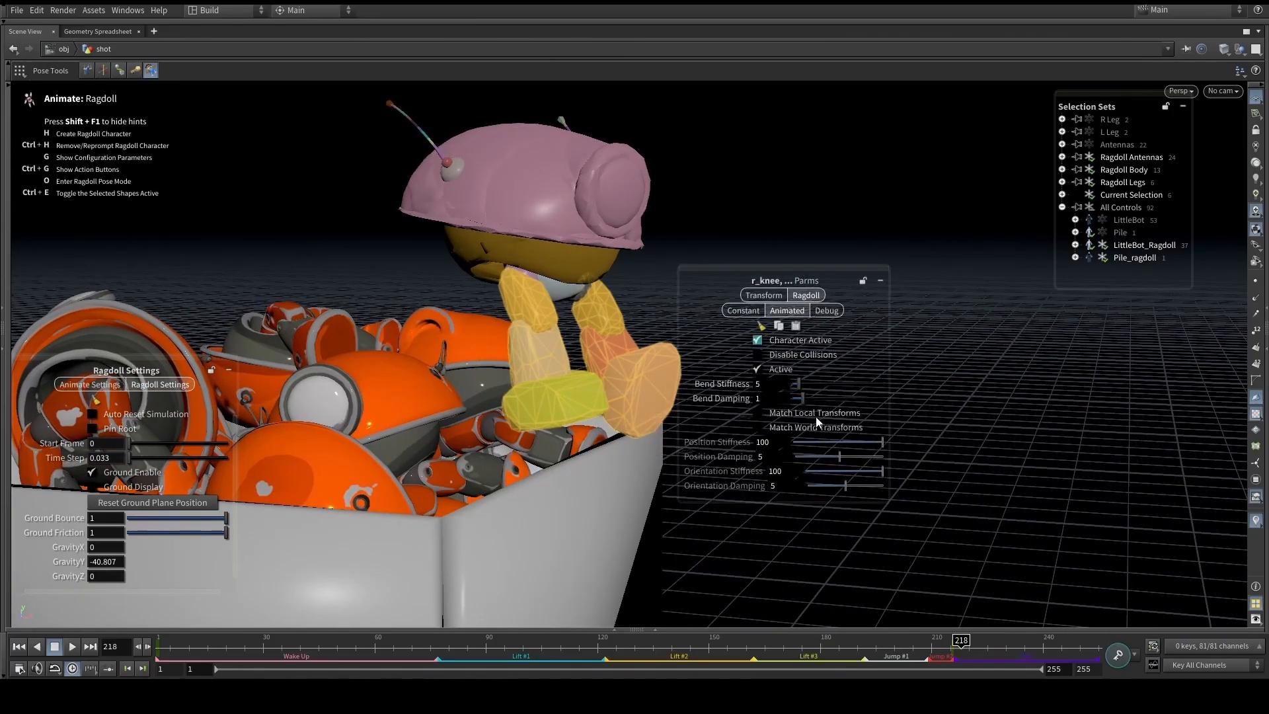
left_click(757, 413)
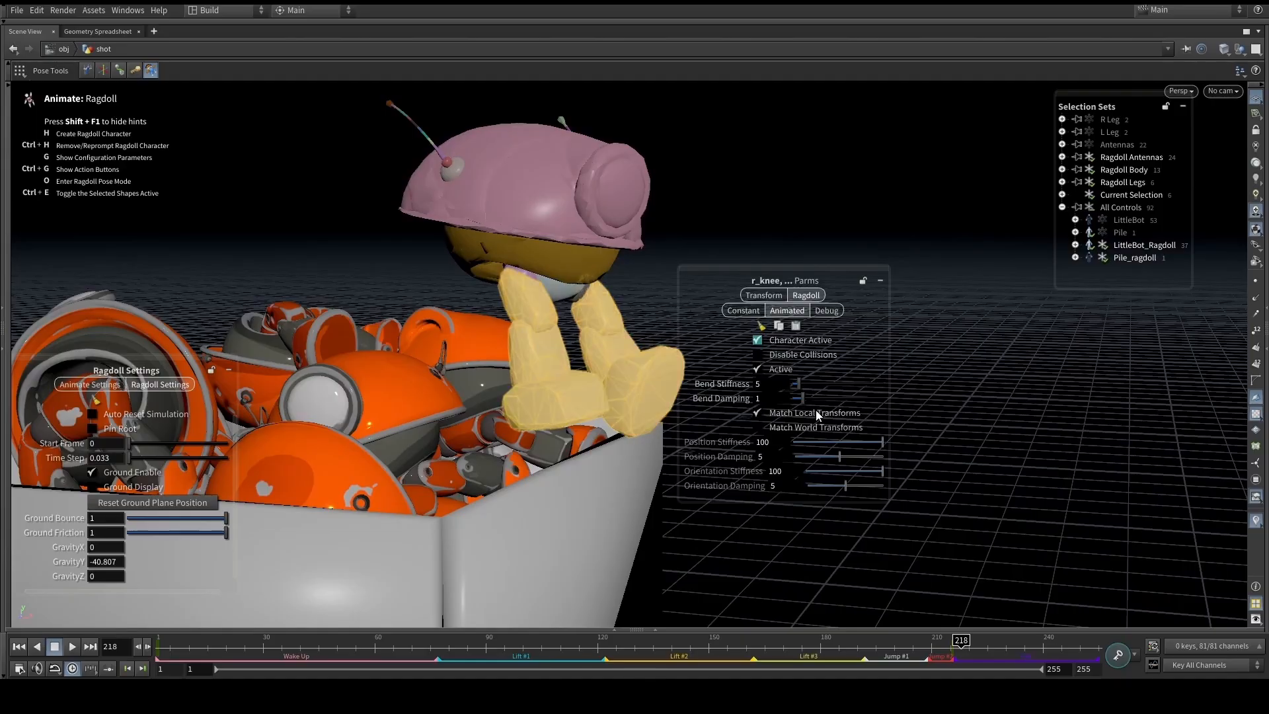
left_click(993, 382)
Set the Bend Stiffness of LittleBot's leg shapes to 75 at frame 219 and move the parameters window clear of the character
left_click_drag(942, 641, 929, 640)
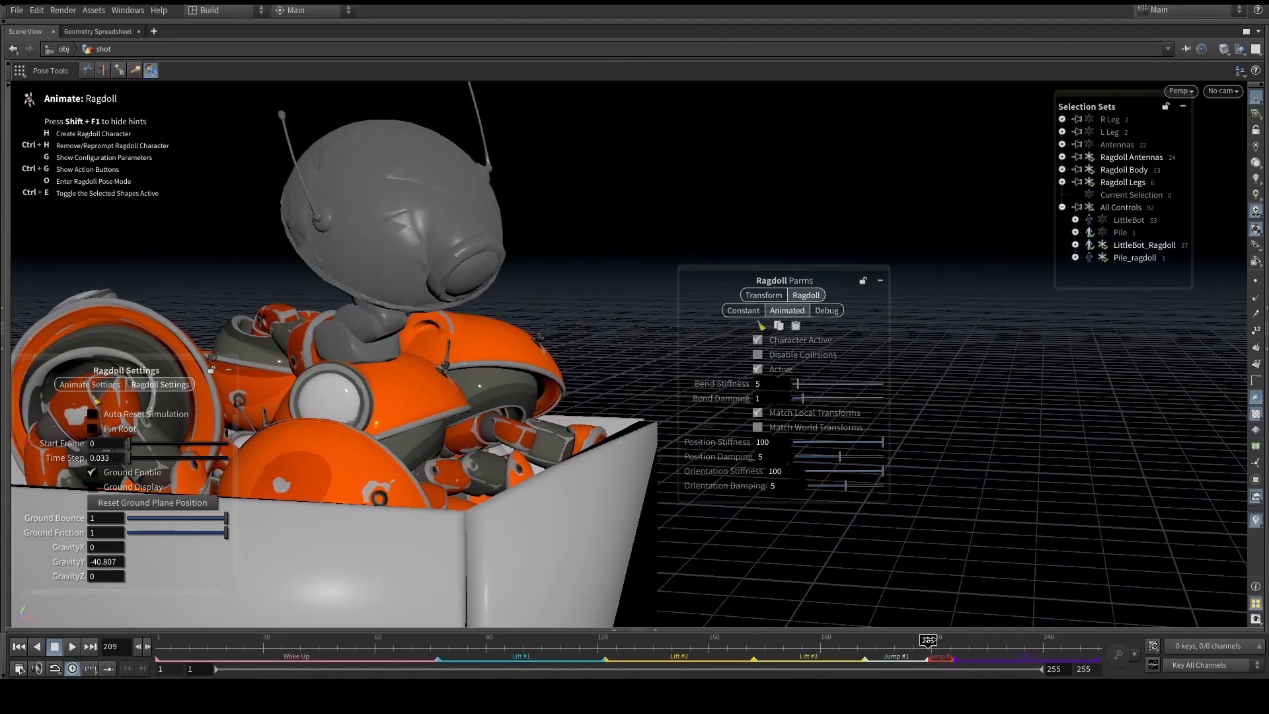
left_click_drag(415, 415, 416, 401)
middle_click_drag(444, 400, 416, 393, "alt")
left_click_drag(934, 636, 965, 640)
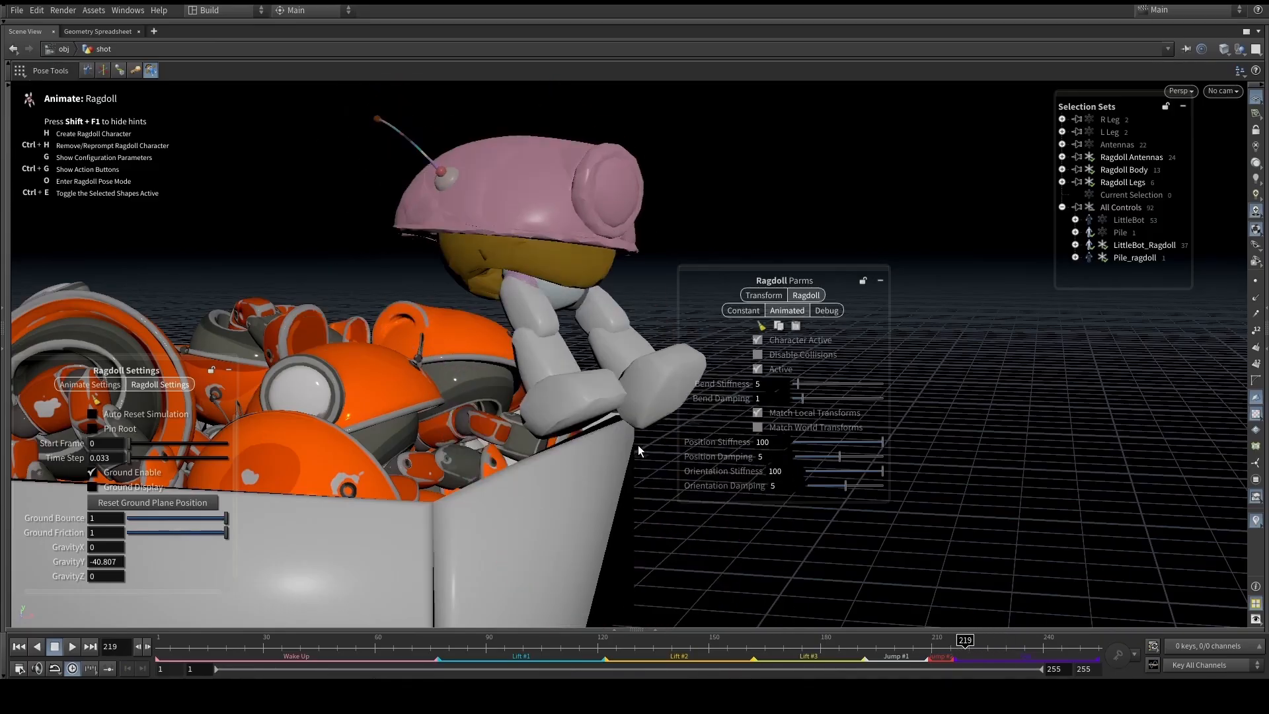
left_click_drag(819, 266, 997, 227)
left_click_drag(773, 454, 551, 335)
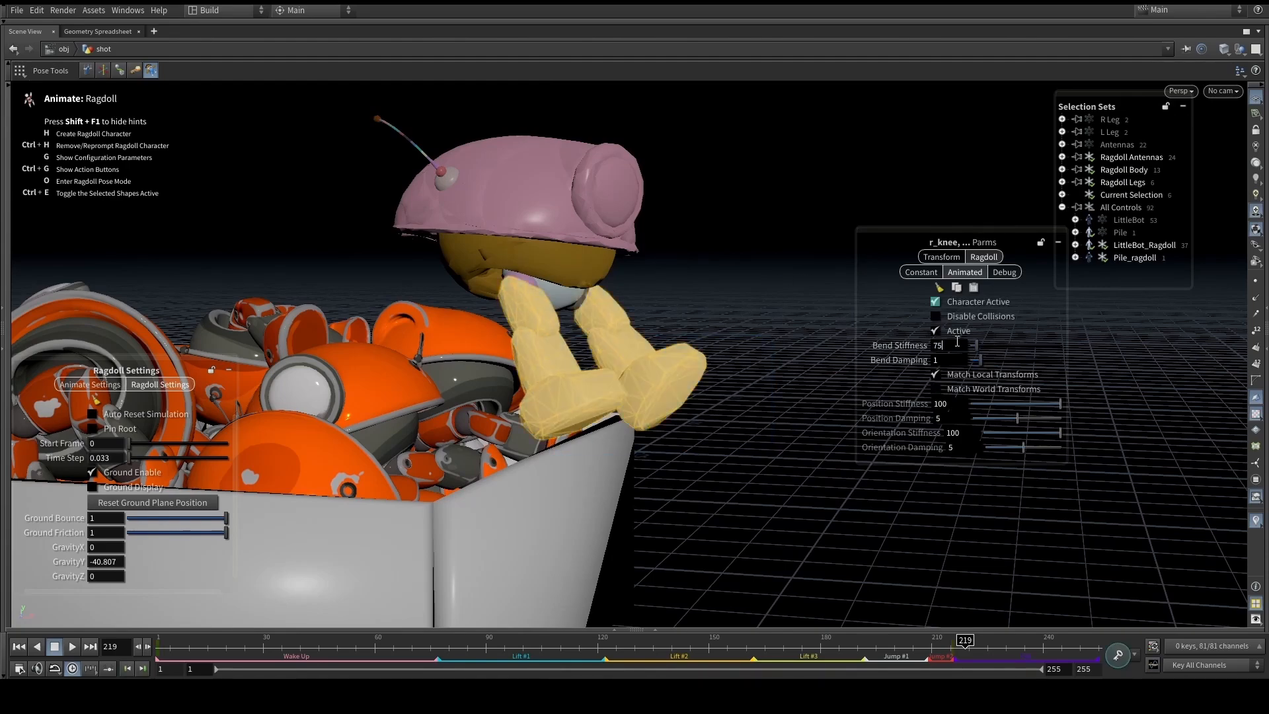
left_click(721, 218)
Scrub and step through frames 220 to 231 to examine how the stiffened legs meet the ground
mouse_move(951, 640)
left_mouse_down()
mouse_move(883, 642)
mouse_move(969, 640)
left_mouse_up()
left_click_drag(748, 507, 760, 413, "alt")
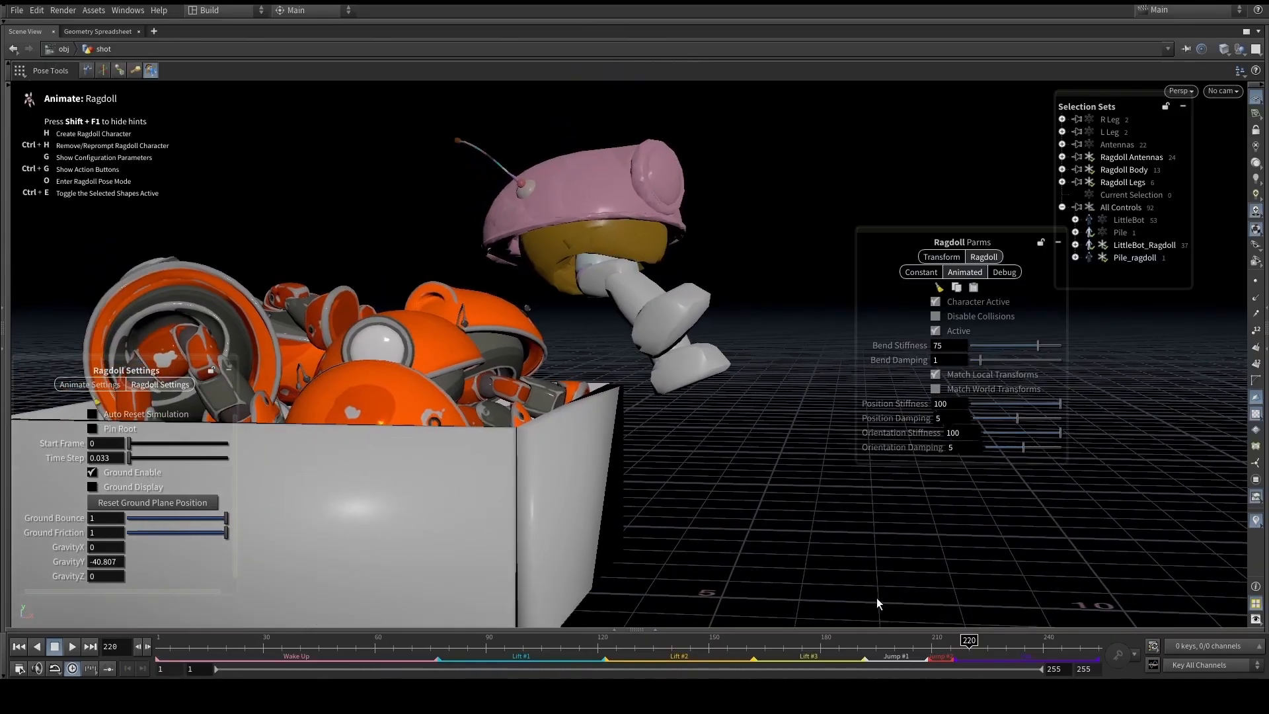
left_click_drag(967, 640, 995, 640)
left_click_drag(702, 487, 790, 498, "alt")
left_click_drag(995, 639, 1010, 640)
left_click_drag(767, 489, 683, 427, "alt")
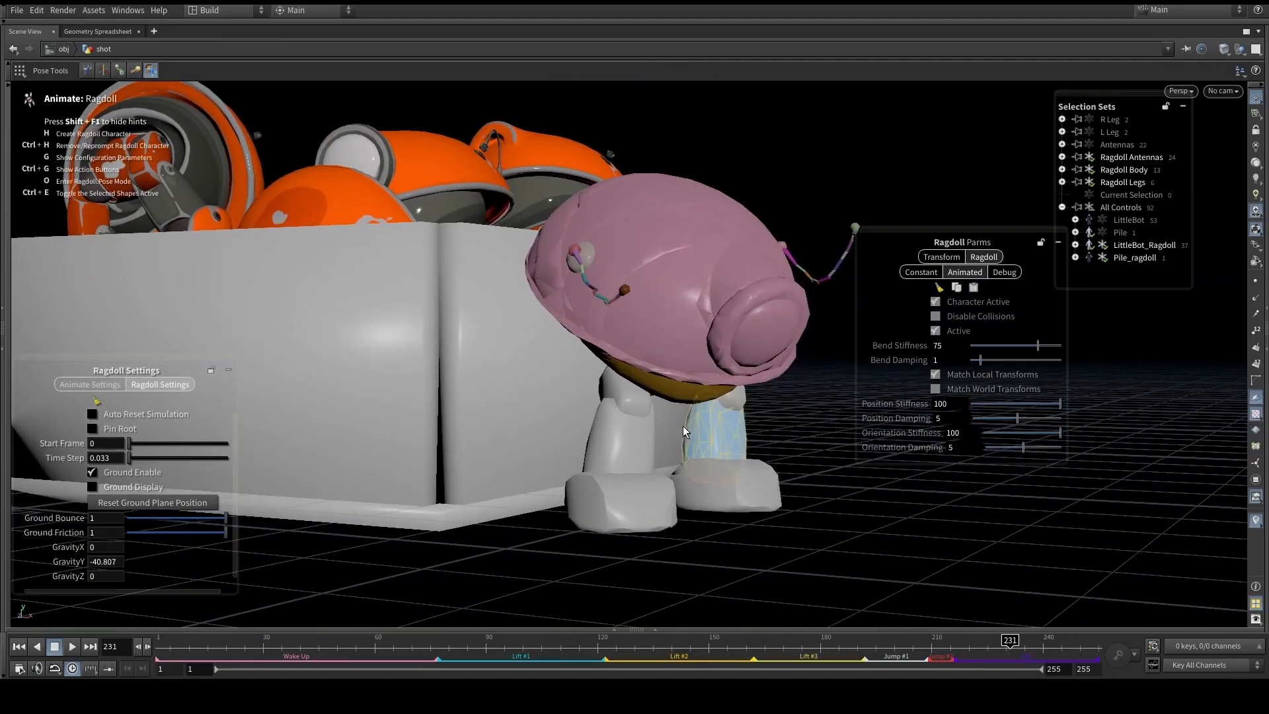
key("Left")
key("Left")
key("Left")
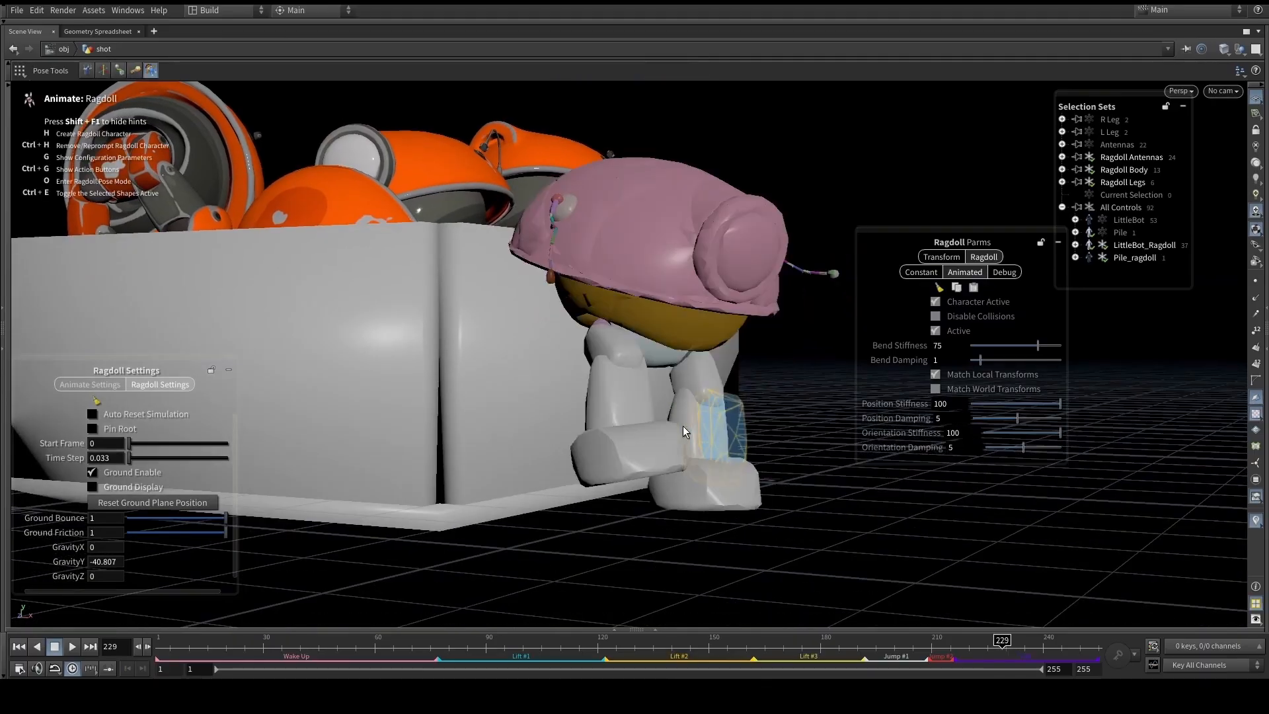
key("Right")
key("Right")
key("Left")
left_click_drag(696, 418, 729, 416, "alt")
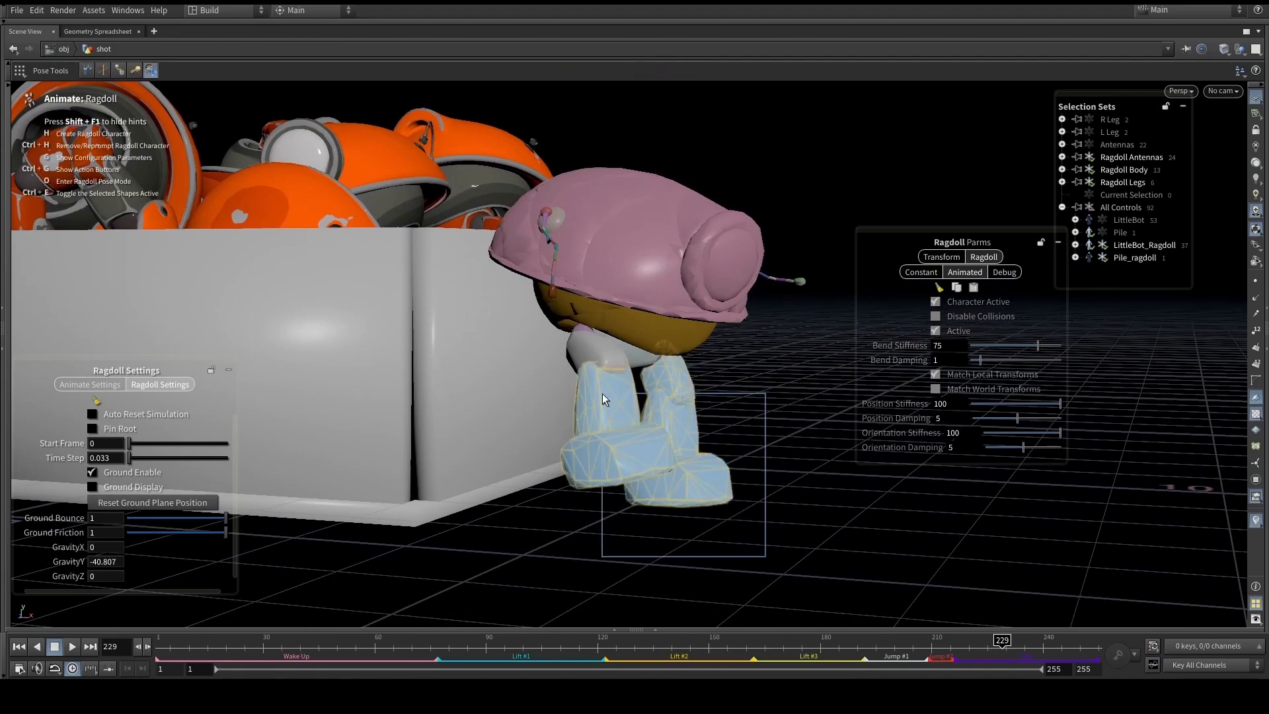
Key Match Local Transforms on for the leg shapes at frame 229 and turn it off at frame 230
left_click(604, 383)
left_click_drag(604, 383, 708, 378, "alt")
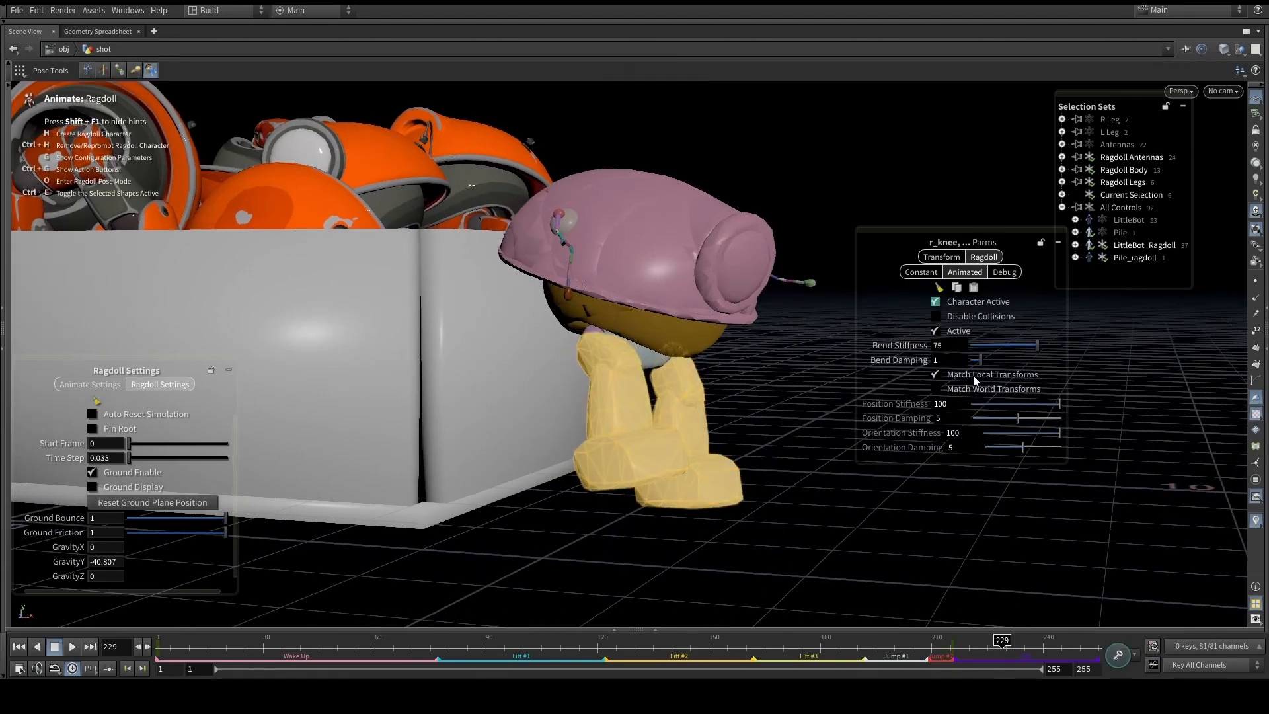
left_click(936, 375)
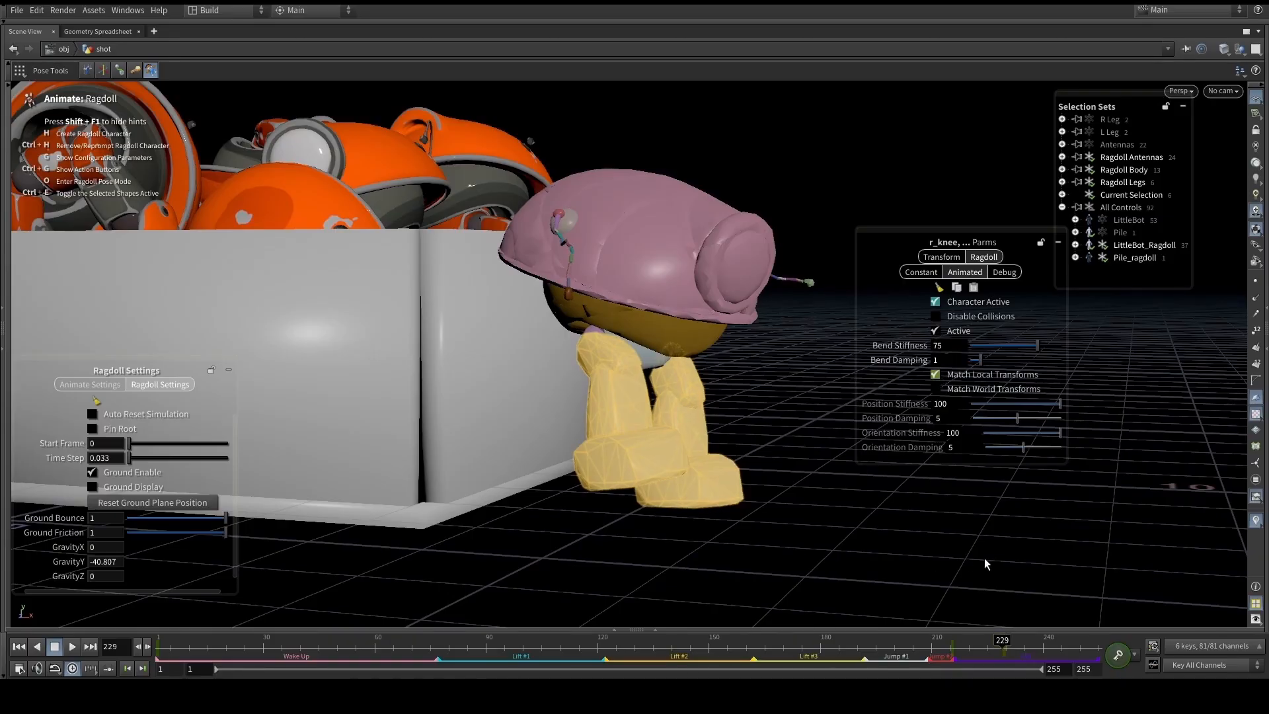
key("Right")
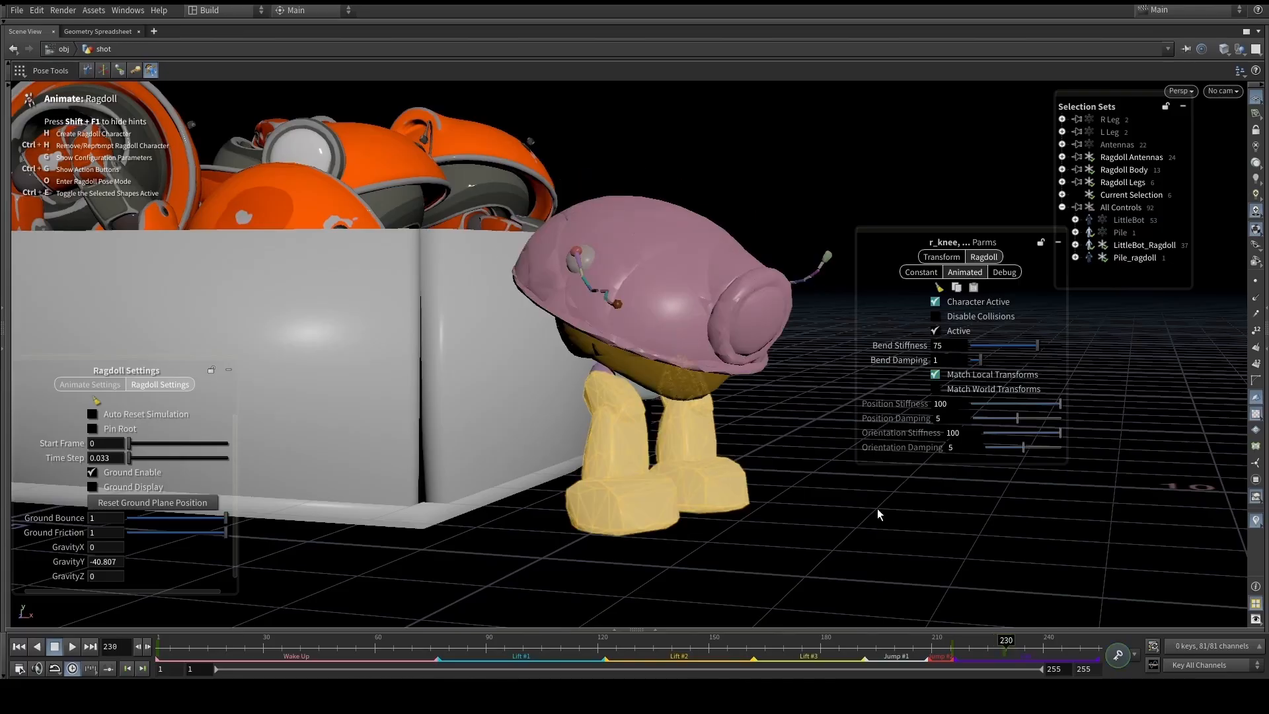
middle_click_drag(812, 499, 742, 481, "alt")
left_click(696, 436)
mouse_move(1007, 641)
left_mouse_down()
mouse_move(972, 638)
mouse_move(1002, 639)
left_mouse_up()
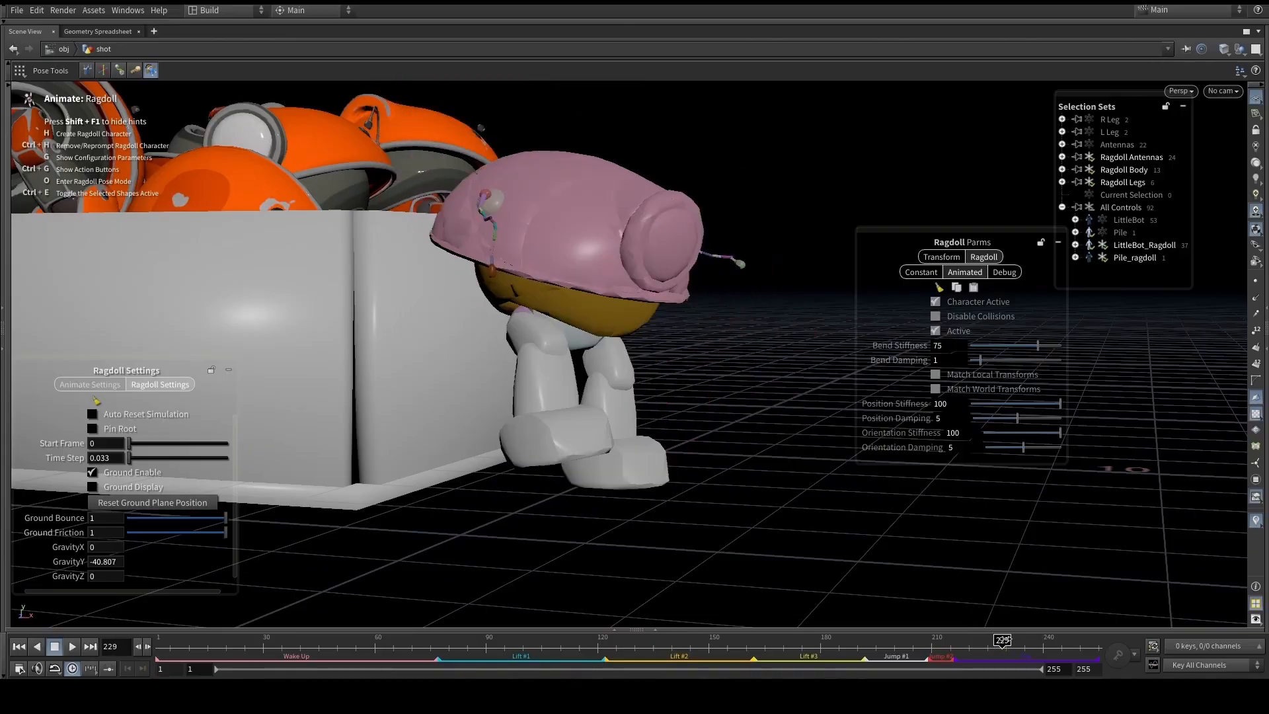
Step back from the landing to frame 215 and check the leg shapes' ragdoll parameters along the fall
left_click_drag(720, 532, 549, 355)
left_click_drag(1000, 640, 980, 641)
middle_click_drag(661, 348, 635, 429, "alt")
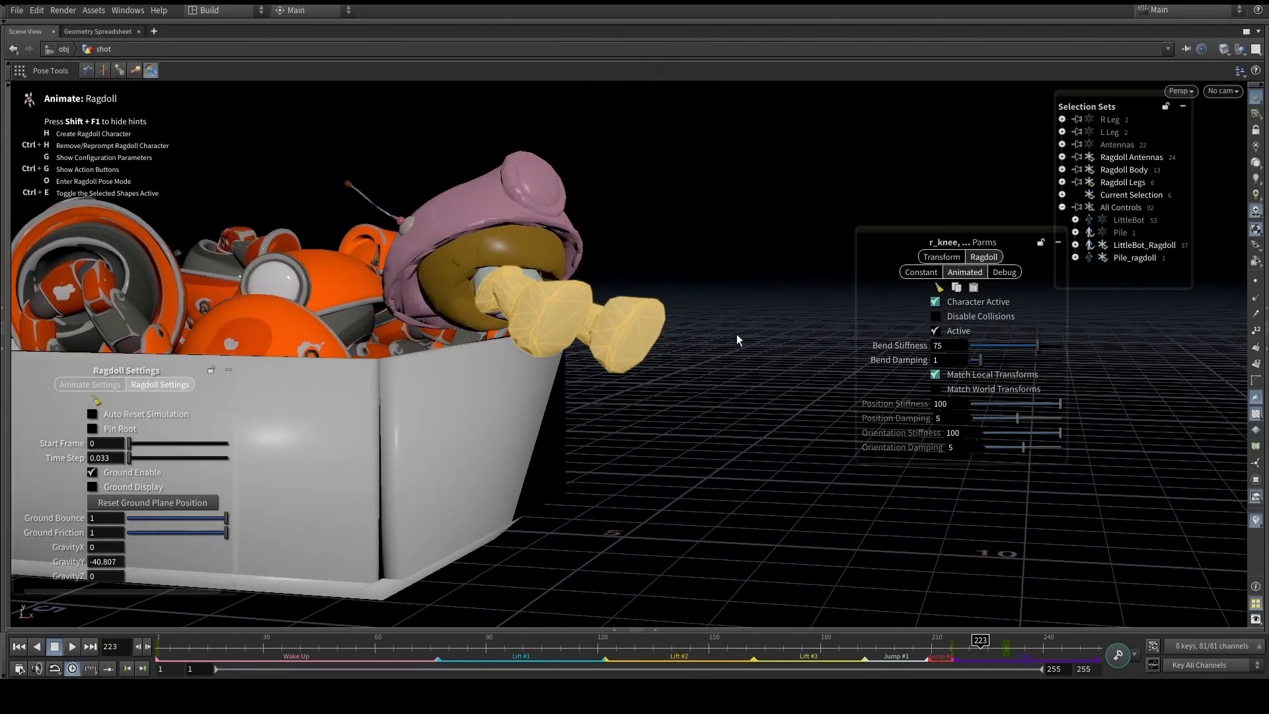
left_click(736, 360)
key("Left")
key("Left")
key("Left")
key("Left")
key("Left")
key("Left")
key("Left")
key("Left")
key("Left")
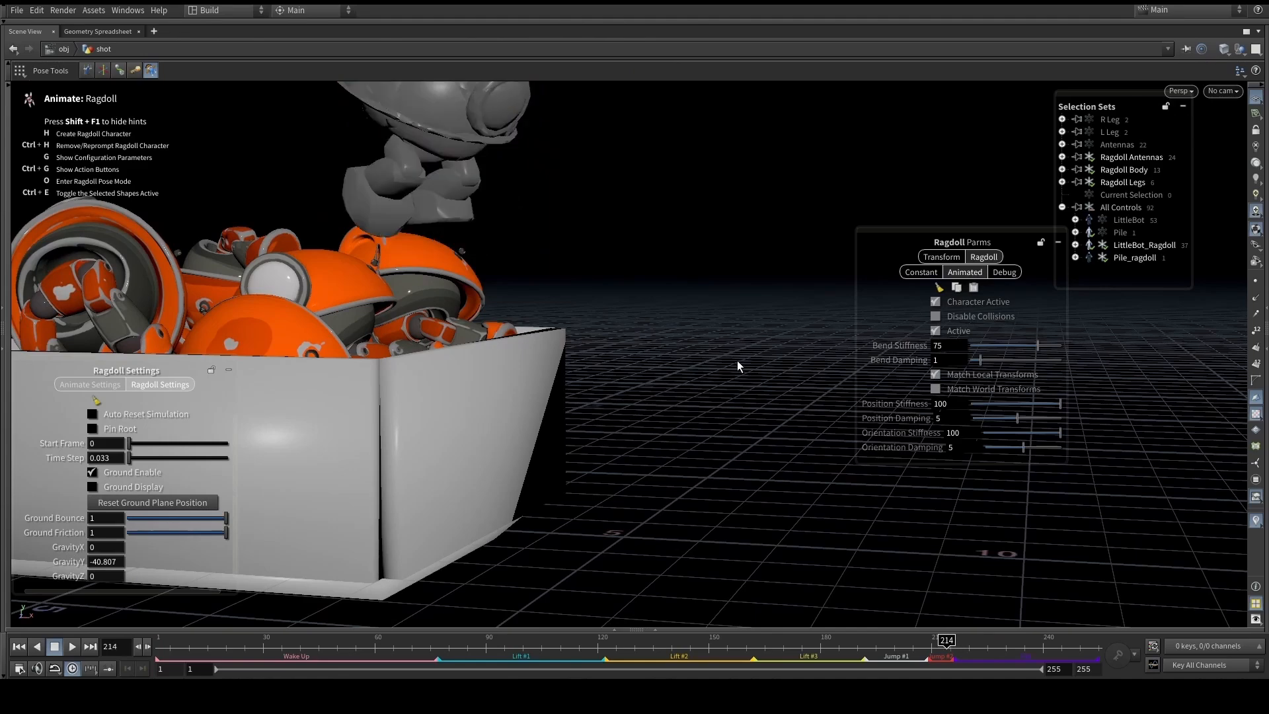
key("Right")
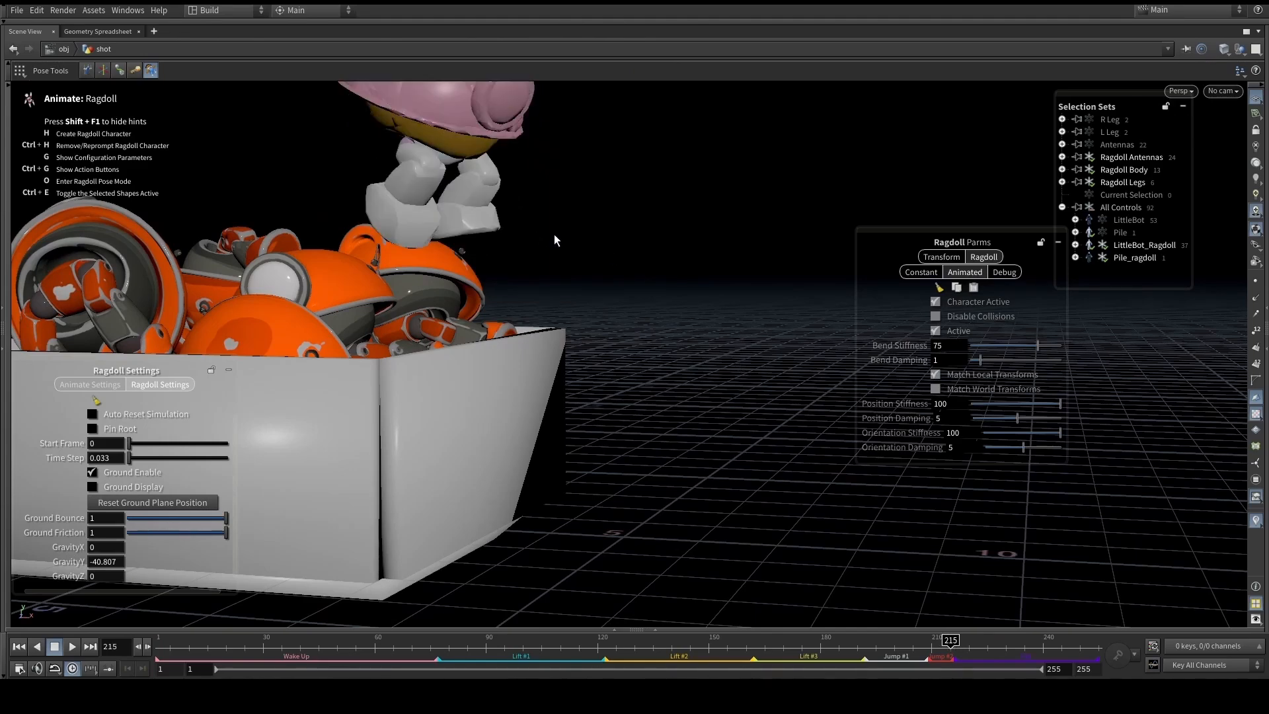
middle_click_drag(553, 234, 546, 247, "alt")
left_click_drag(546, 257, 426, 218)
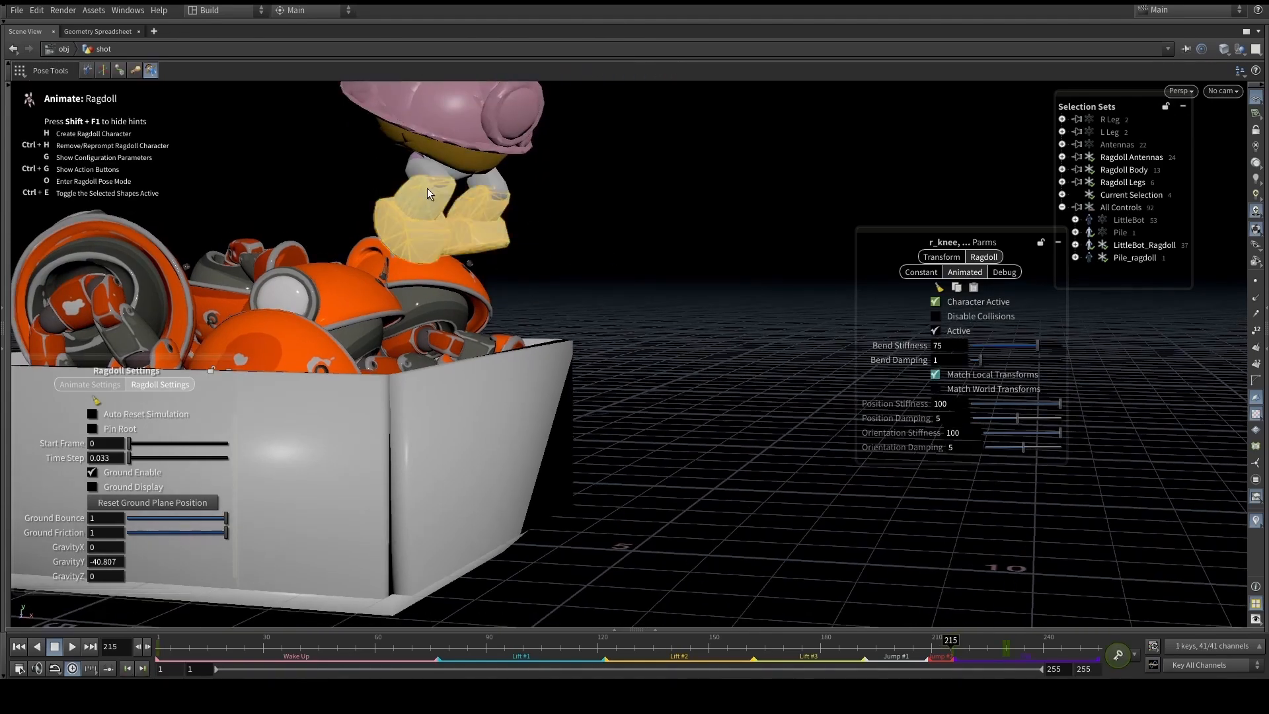
Key the six leg shapes' Bend Stiffness at 75 on frame 224
left_click_drag(954, 645, 997, 645)
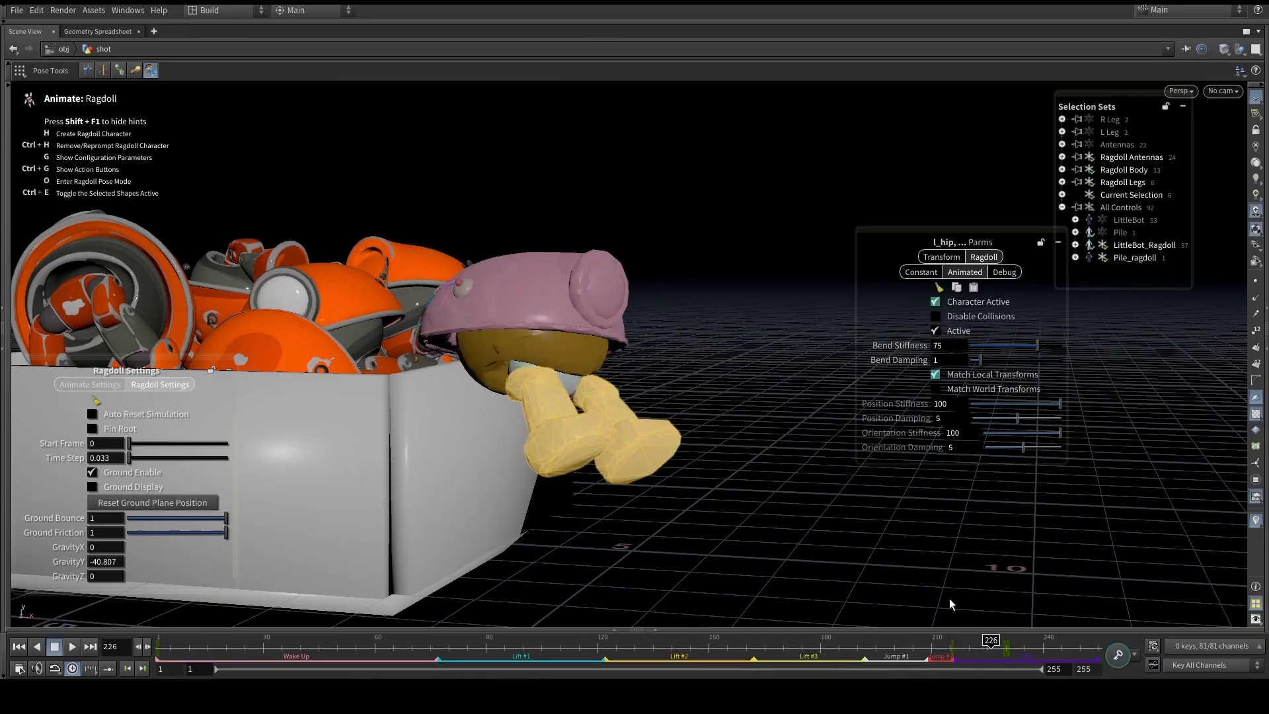
key("Left")
key("Left")
key("Left")
key("Right")
left_click_drag(564, 332, 583, 283, "alt")
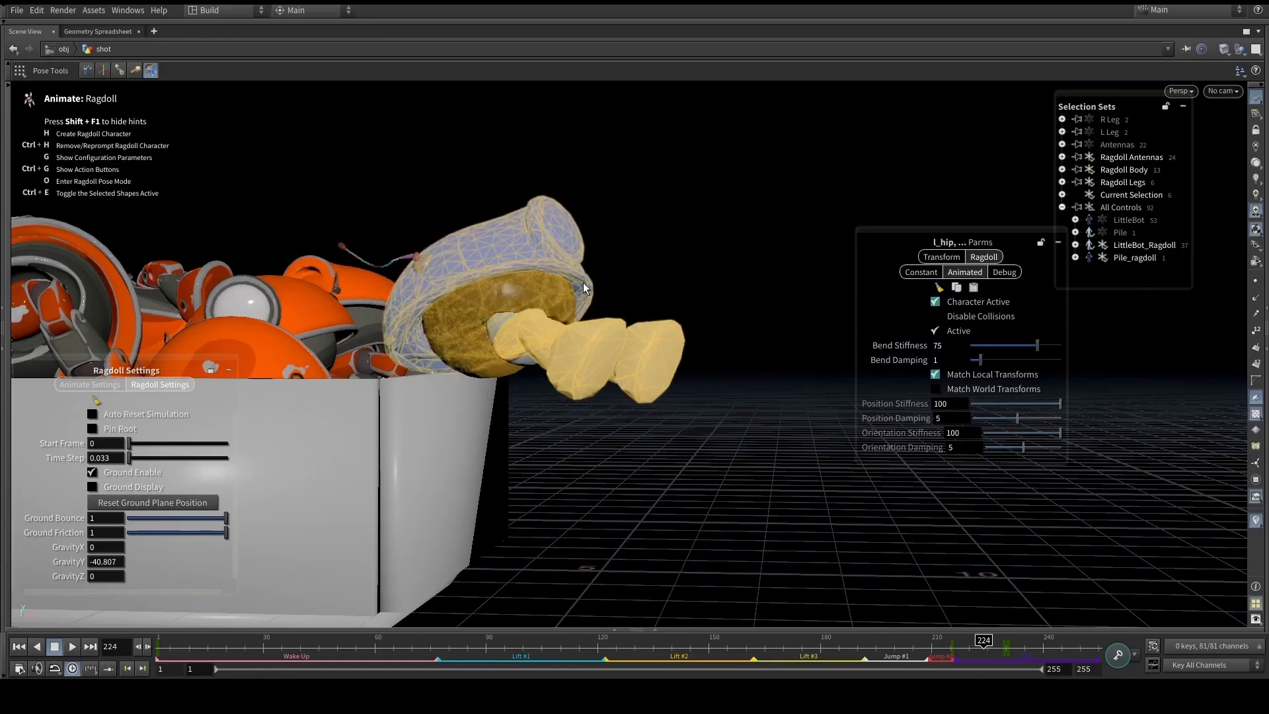
left_click_drag(758, 230, 771, 313, "alt")
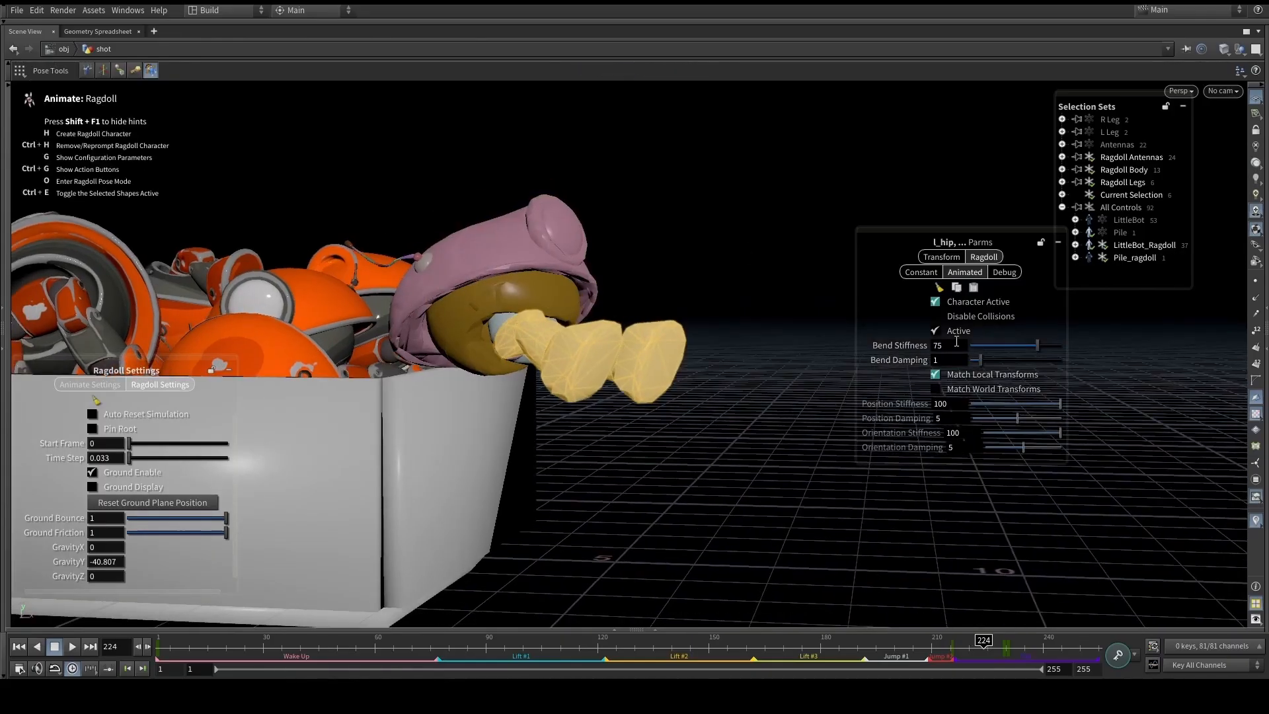
key("k")
left_click_drag(693, 239, 695, 244, "alt")
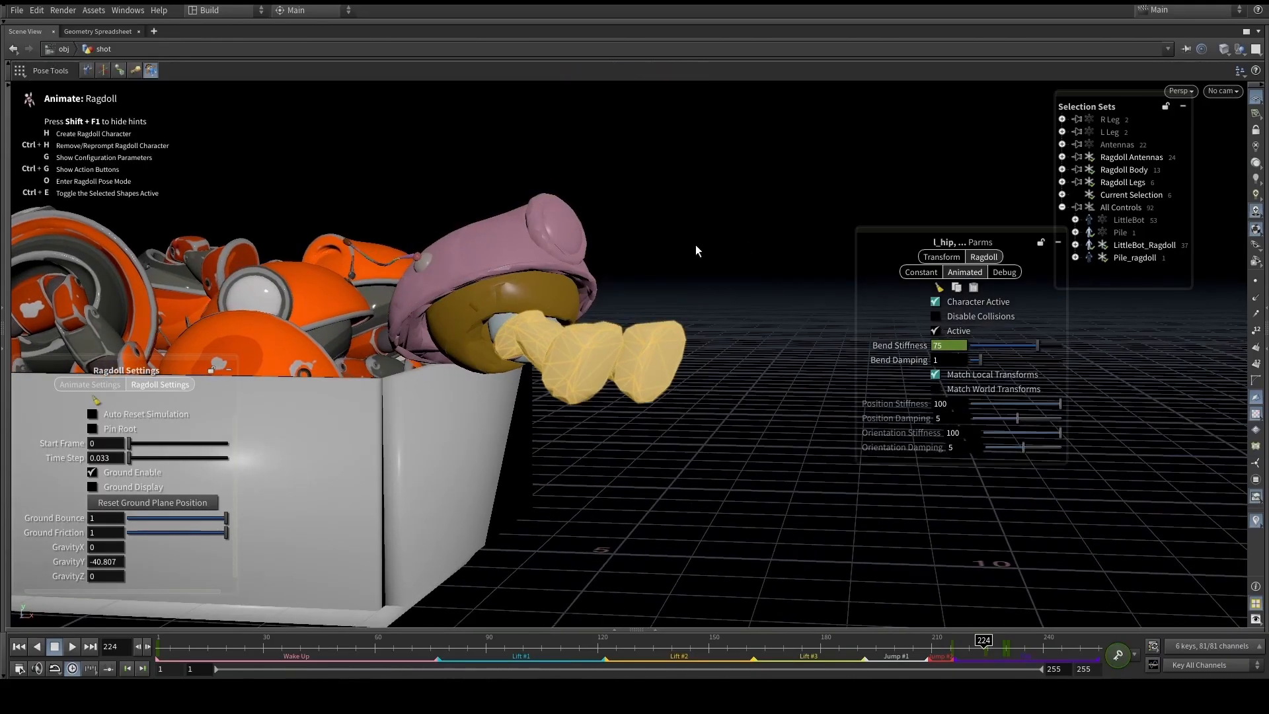
Key the leg shapes' Bend Stiffness at 5 on frame 228
key("Right")
key("Right")
key("Right")
key("Right")
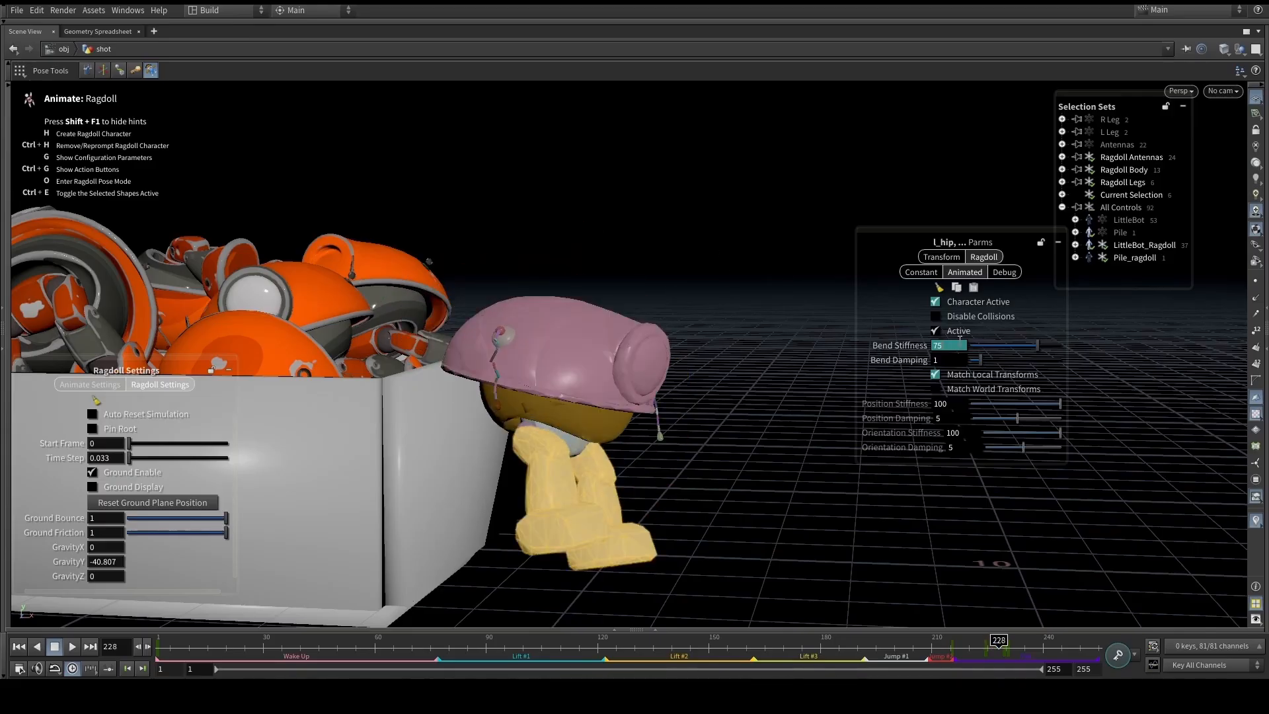
key("k")
left_click(713, 268)
Review the fall with the animated stiffness through frame 255, viewing it from several angles, and return to frame 1
left_click_drag(713, 269, 635, 357, "alt")
key("Left")
key("Left")
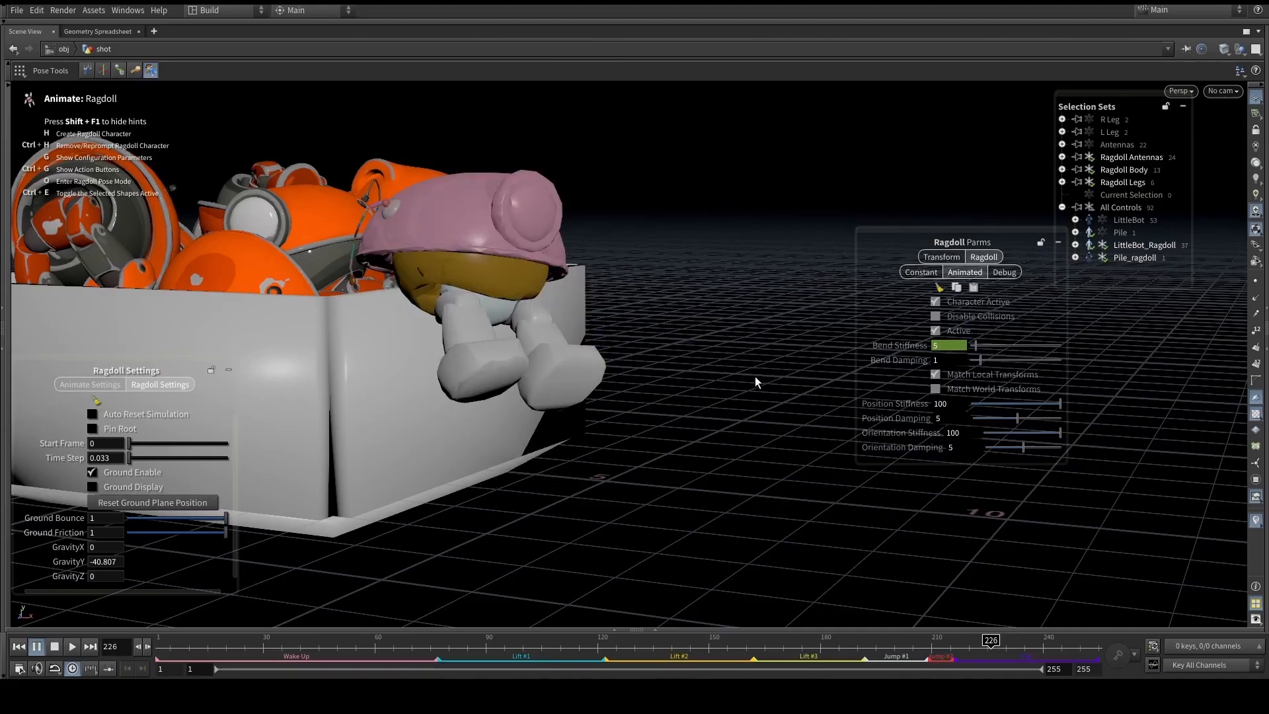
mouse_move(979, 650)
left_mouse_down()
mouse_move(935, 645)
mouse_move(964, 638)
left_mouse_up()
left_click_drag(674, 335, 689, 482, "alt")
left_click_drag(975, 637, 1102, 665)
right_click_drag(518, 384, 476, 378, "alt")
left_click_drag(477, 378, 640, 317, "alt")
middle_click_drag(640, 318, 793, 526, "alt")
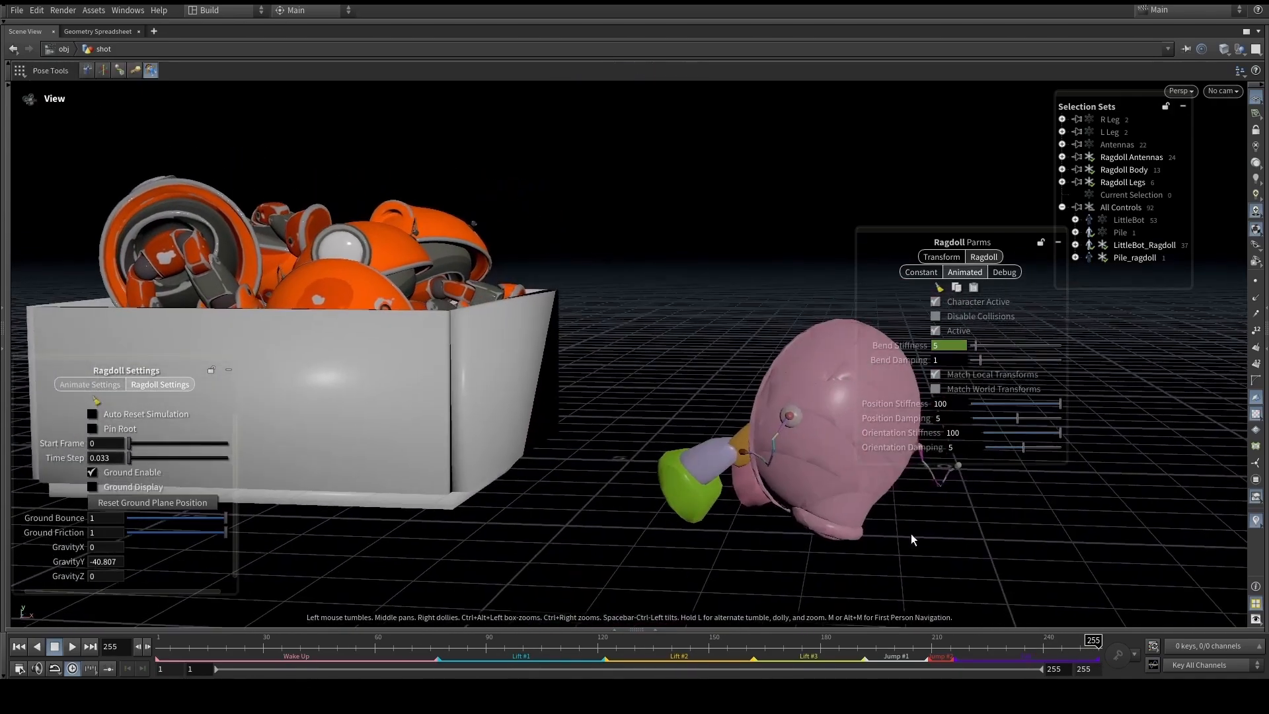
left_click_drag(1084, 645, 158, 643)
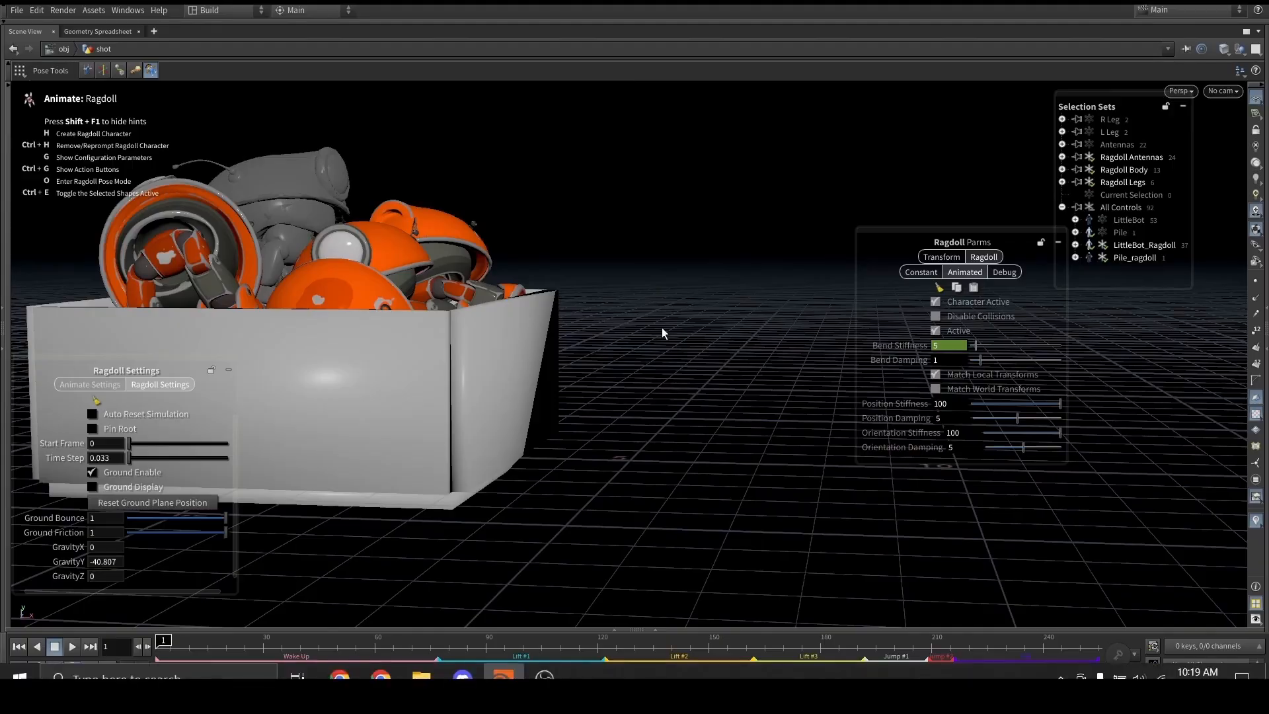
Hide the ragdoll parameter and settings windows and play the whole shot from frame 1
middle_click_drag(662, 335, 704, 372, "alt")
left_click_drag(704, 371, 601, 377, "alt")
key("p")
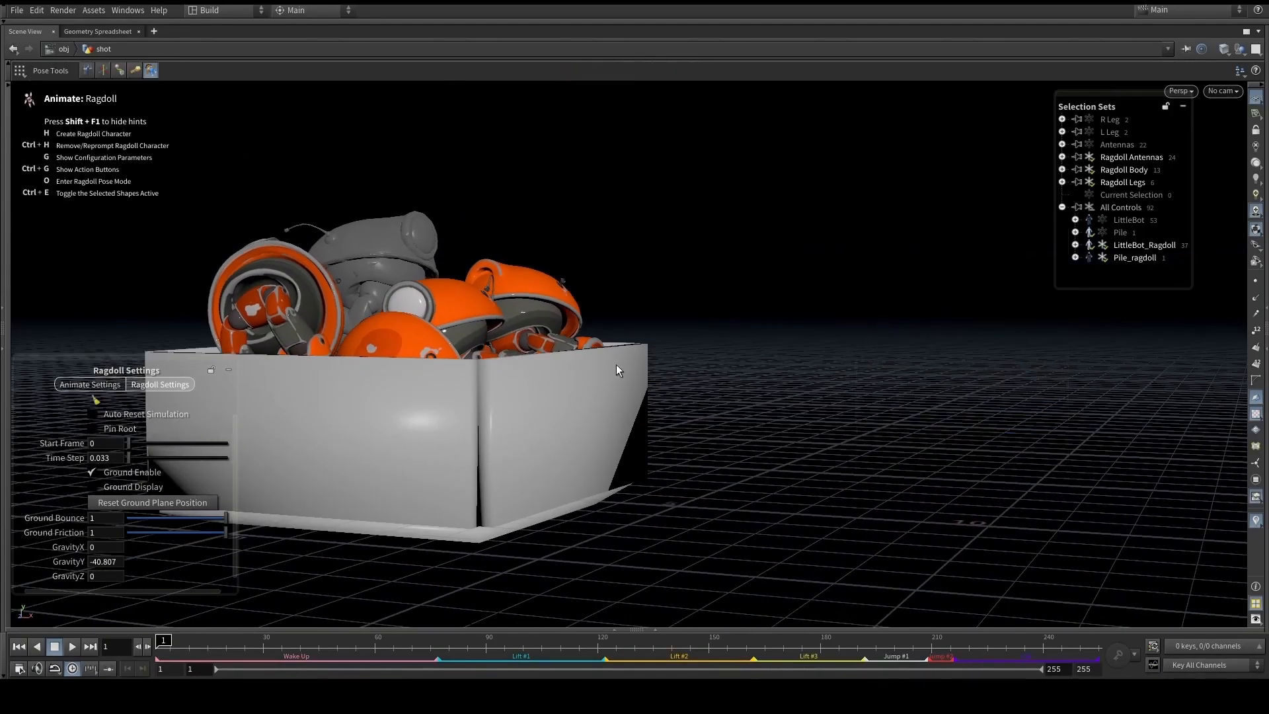
key("g")
left_click(74, 647)
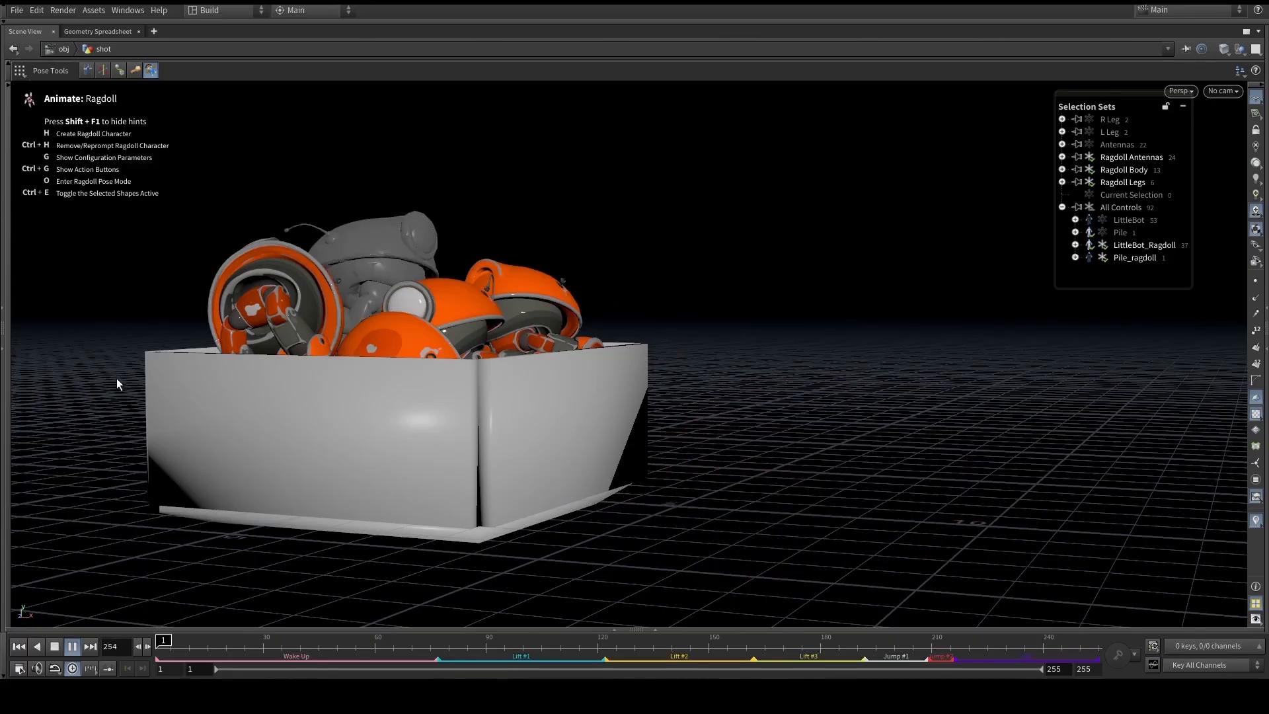
Scrub through the landing around frames 232 to 234 and inspect the bent legs up close
left_click_drag(870, 649, 1026, 655)
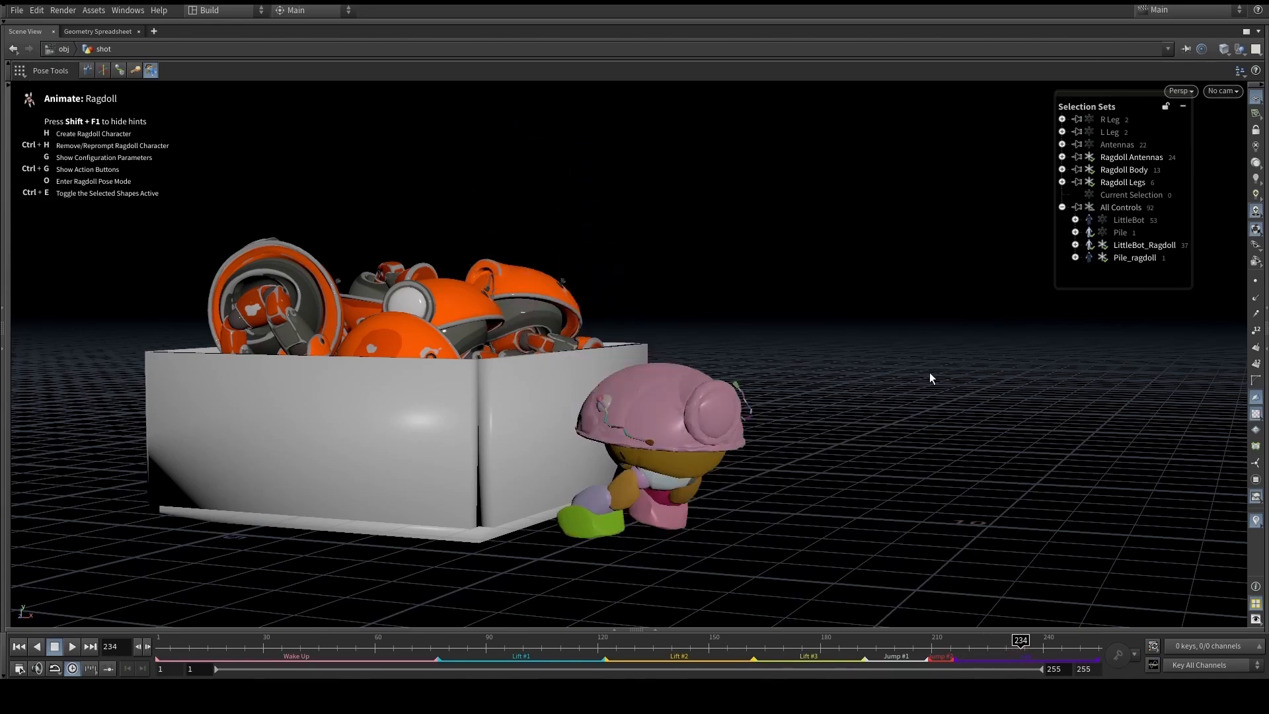
left_click_drag(930, 379, 939, 562)
left_click_drag(990, 643, 1016, 626)
left_click_drag(761, 370, 677, 345, "alt")
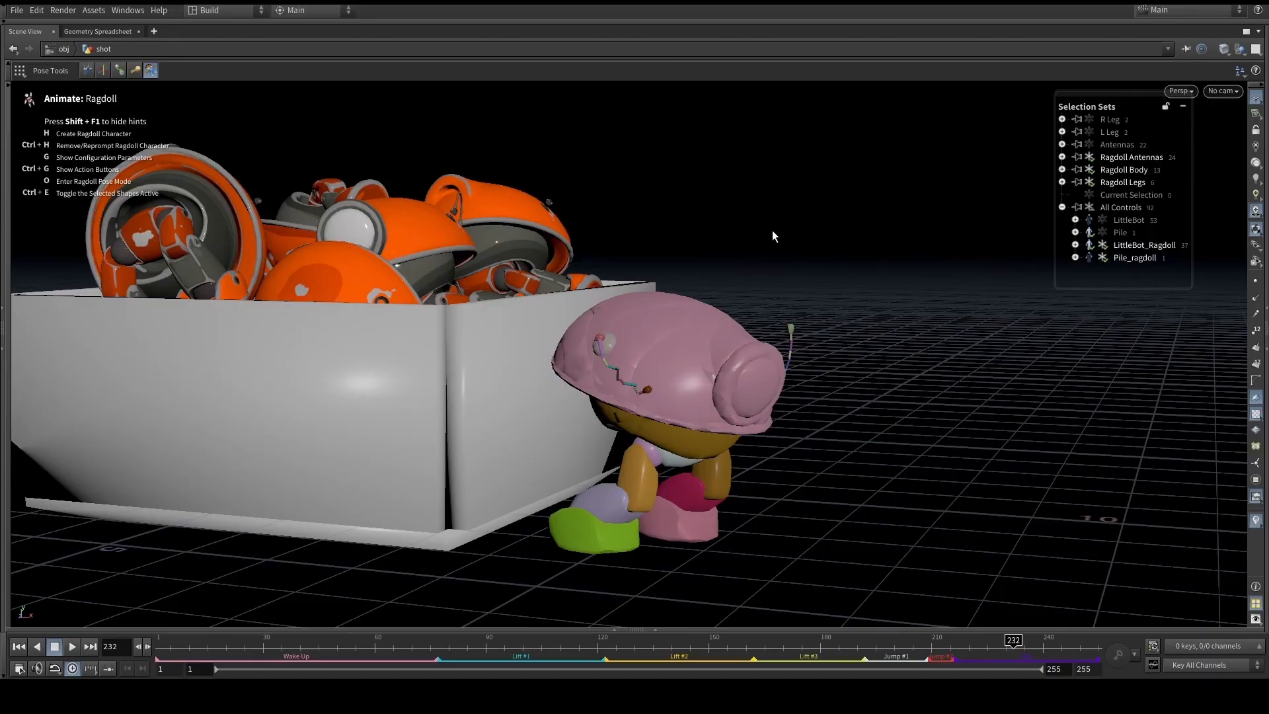
left_click_drag(730, 267, 706, 277, "alt")
mouse_move(1013, 640)
left_mouse_down()
mouse_move(1062, 640)
mouse_move(989, 639)
mouse_move(1124, 636)
mouse_move(1036, 640)
left_mouse_up()
left_click_drag(934, 469, 894, 414, "alt")
Step through LittleBot's forward tumble to frame 246 and examine the pose from the side
key("Right")
key("Right")
key("Right")
key("Right")
key("Right")
key("Right")
key("Right")
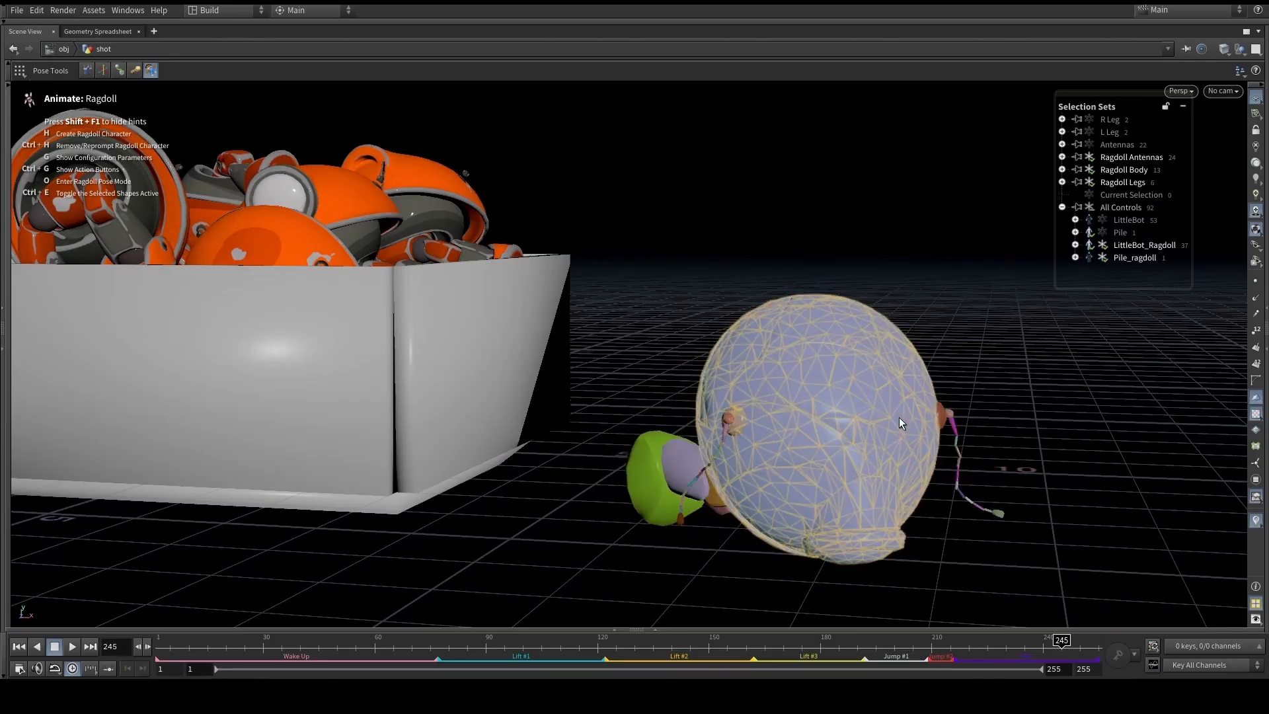
left_click_drag(782, 189, 835, 235, "alt")
mouse_move(1060, 641)
left_mouse_down()
mouse_move(1033, 643)
mouse_move(1062, 643)
left_mouse_up()
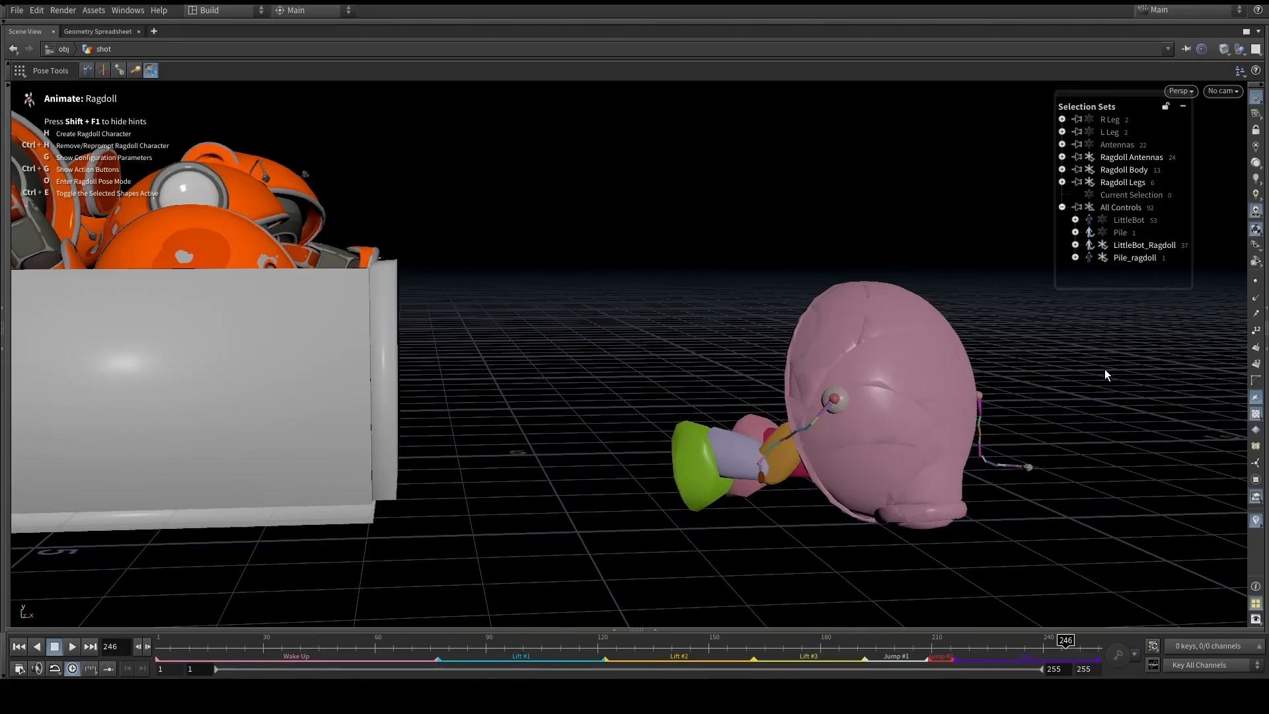
Show LittleBot's animation controls and select all of them except the antennas
right_click_drag(780, 145, 691, 187, "alt")
left_click_drag(691, 187, 721, 221, "alt")
middle_click_drag(721, 222, 725, 326, "alt")
mouse_move(725, 325)
left_mouse_down("alt")
mouse_move(748, 307)
mouse_move(726, 309)
left_mouse_up("alt")
middle_click_drag(726, 309, 714, 360, "alt")
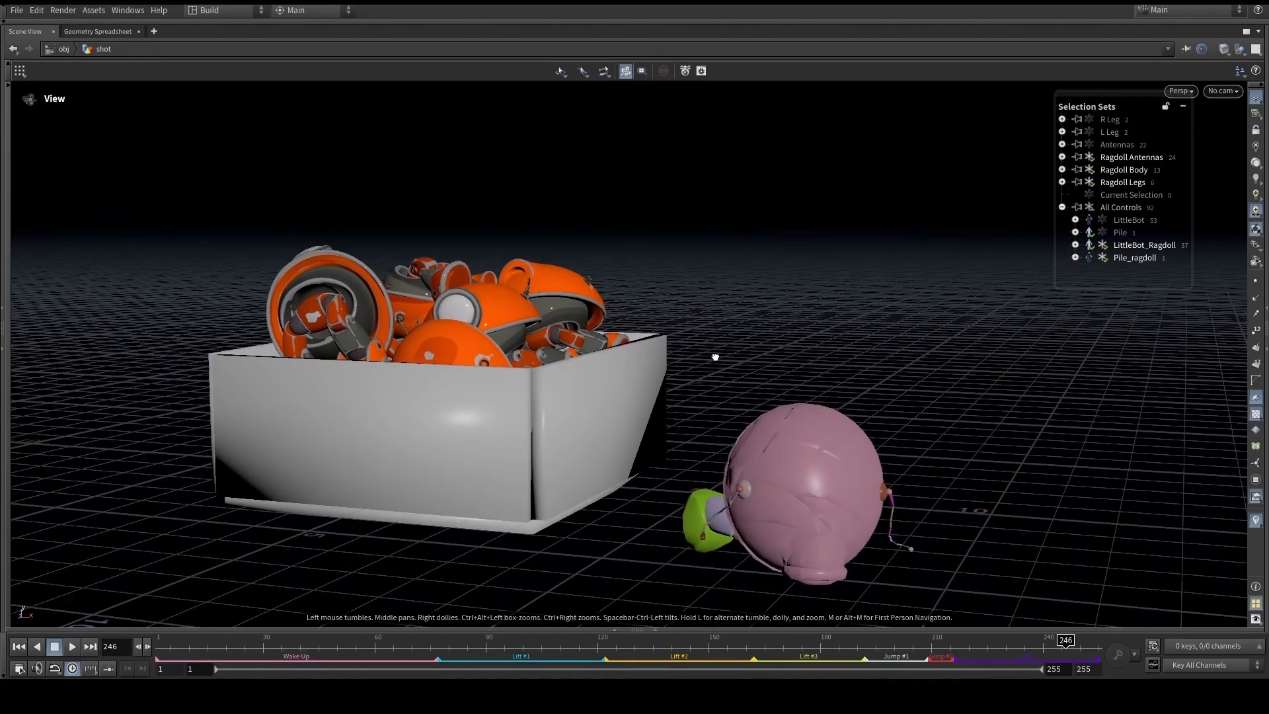
right_click_drag(713, 359, 739, 343, "alt")
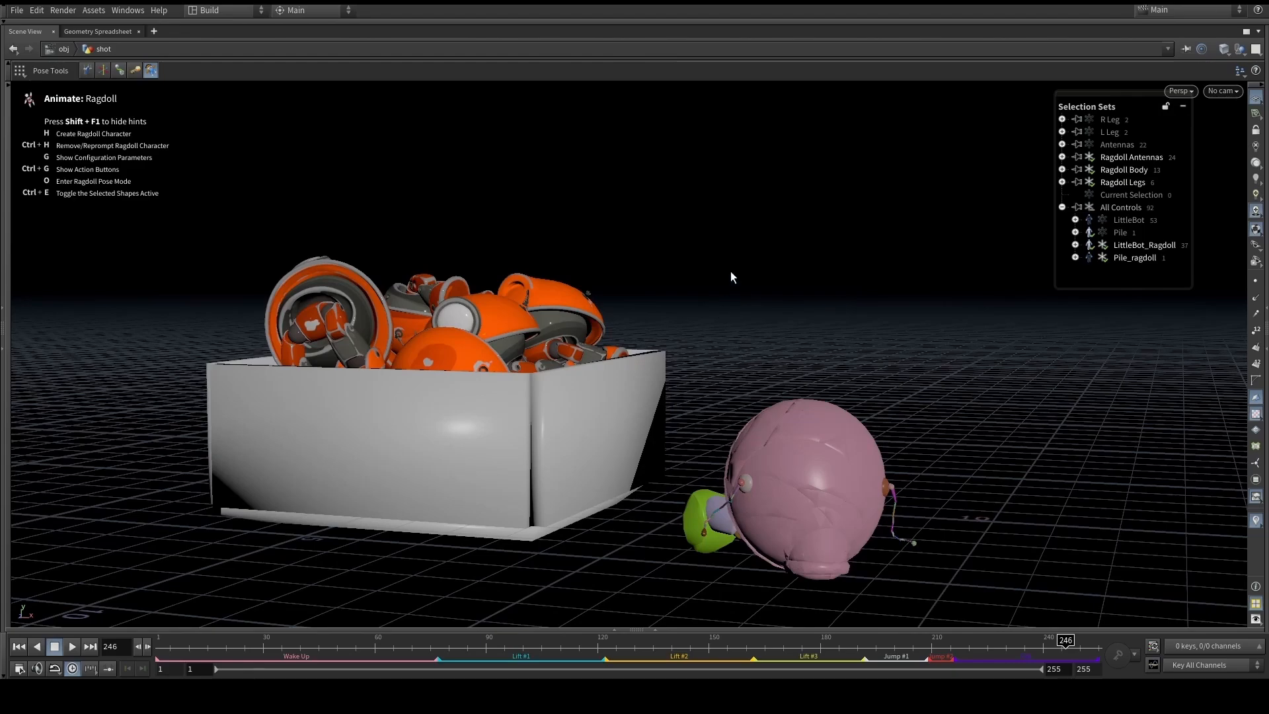
left_click(1101, 220)
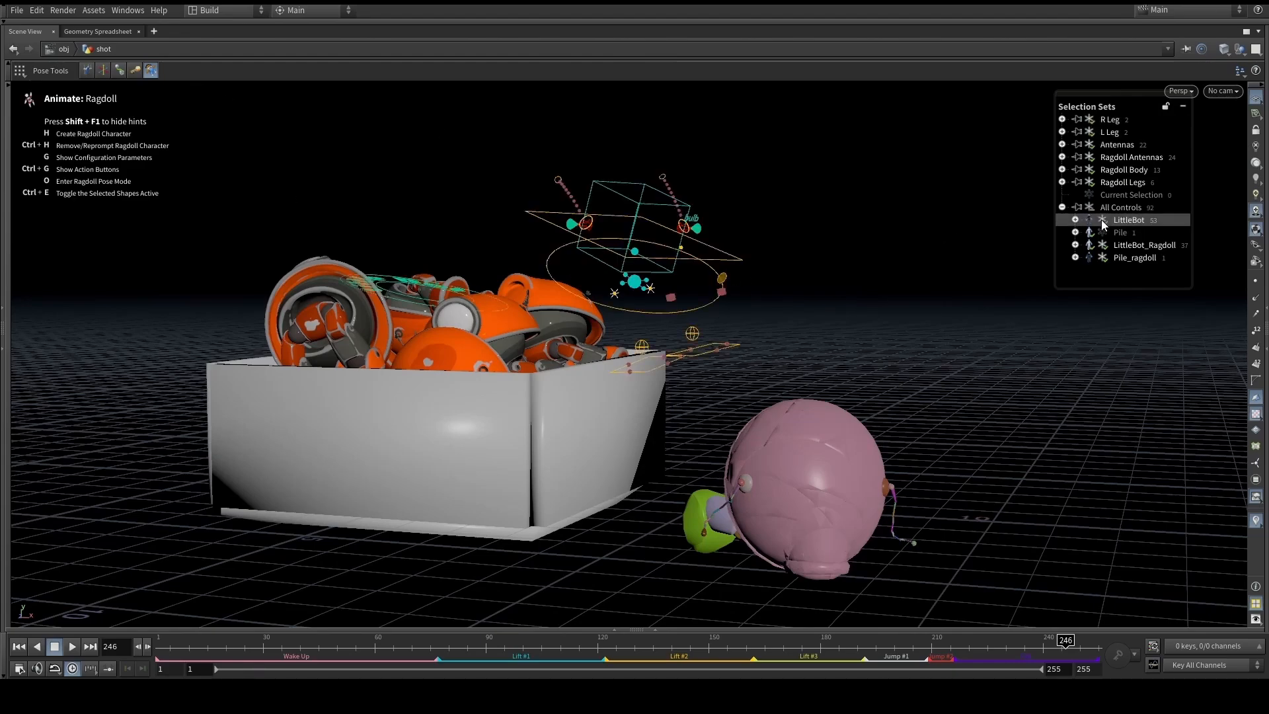
left_click(1149, 220)
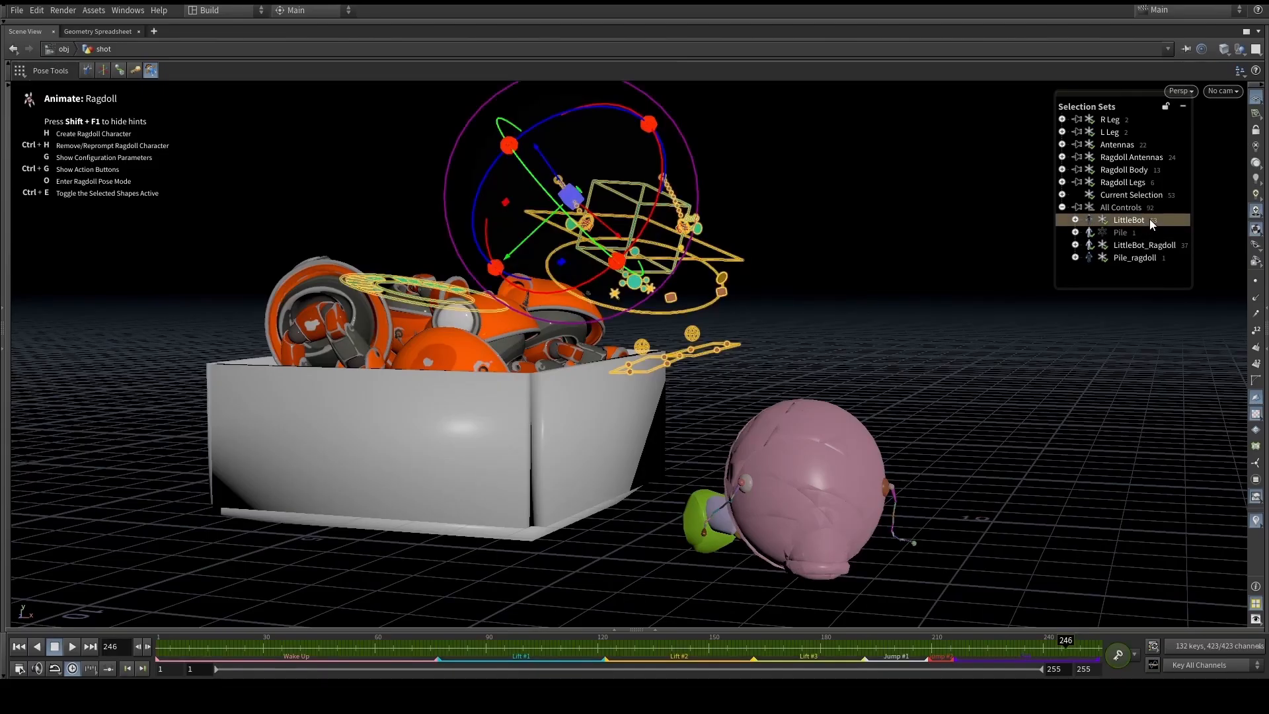
left_click(1132, 146)
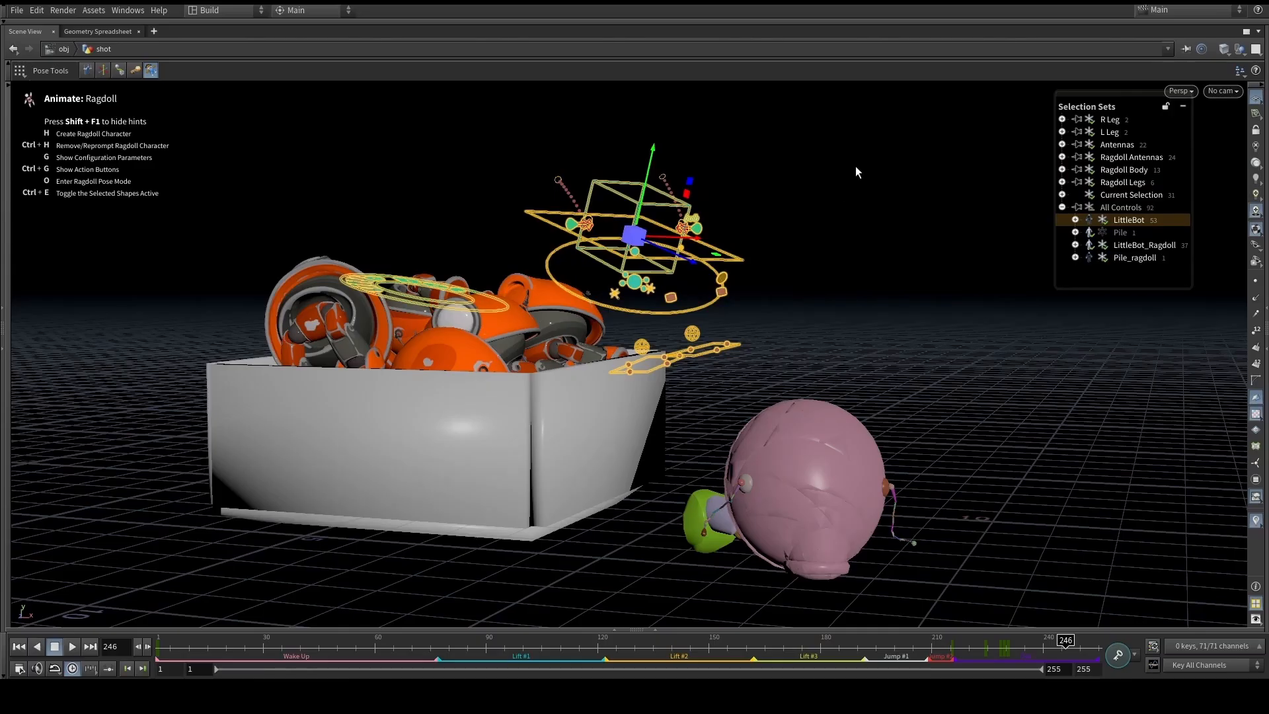
Go back to frame 215, where the ragdoll fall takes over
right_click_drag(619, 197, 705, 355, "alt")
left_click_drag(705, 354, 681, 330, "alt")
left_click_drag(958, 643, 943, 643)
key("Right")
key("Right")
key("Left")
key("Right")
key("Left")
key("Right")
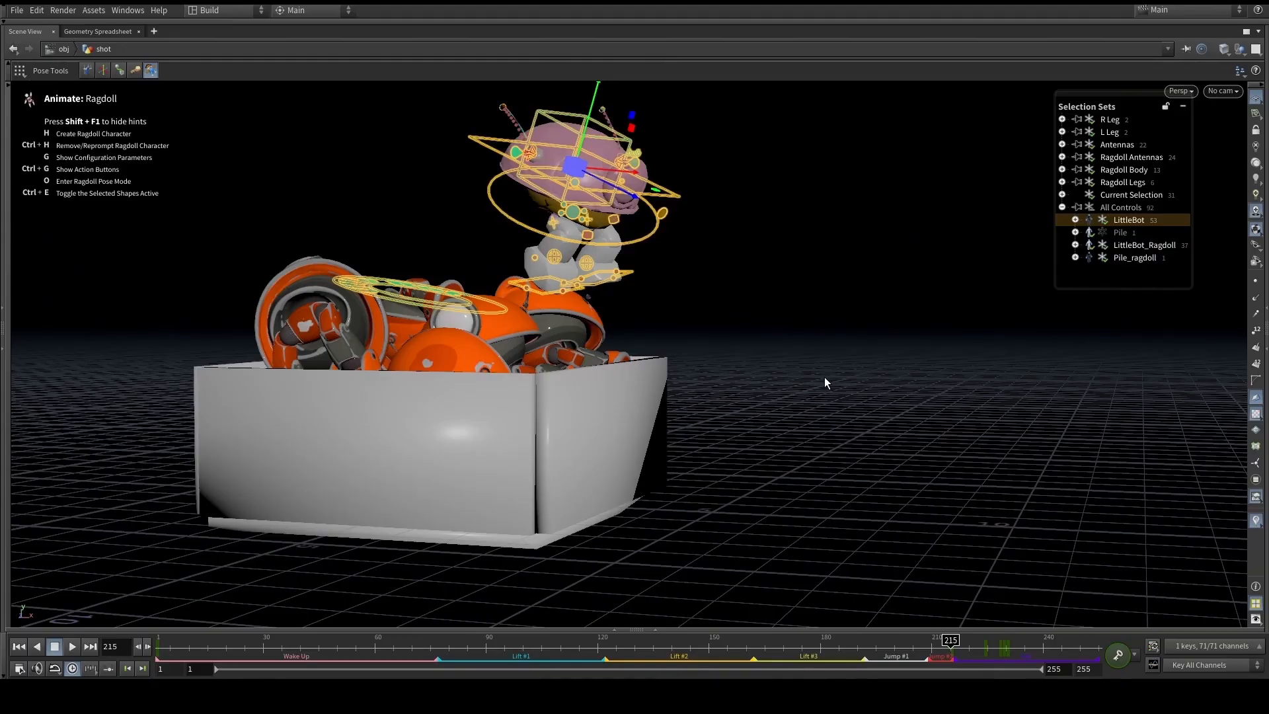
Record the ragdoll poses from frame 215 to 246 onto a new layer for the selected LittleBot controls, then clear the selection
key("g")
left_click_drag(792, 377, 719, 396, "alt")
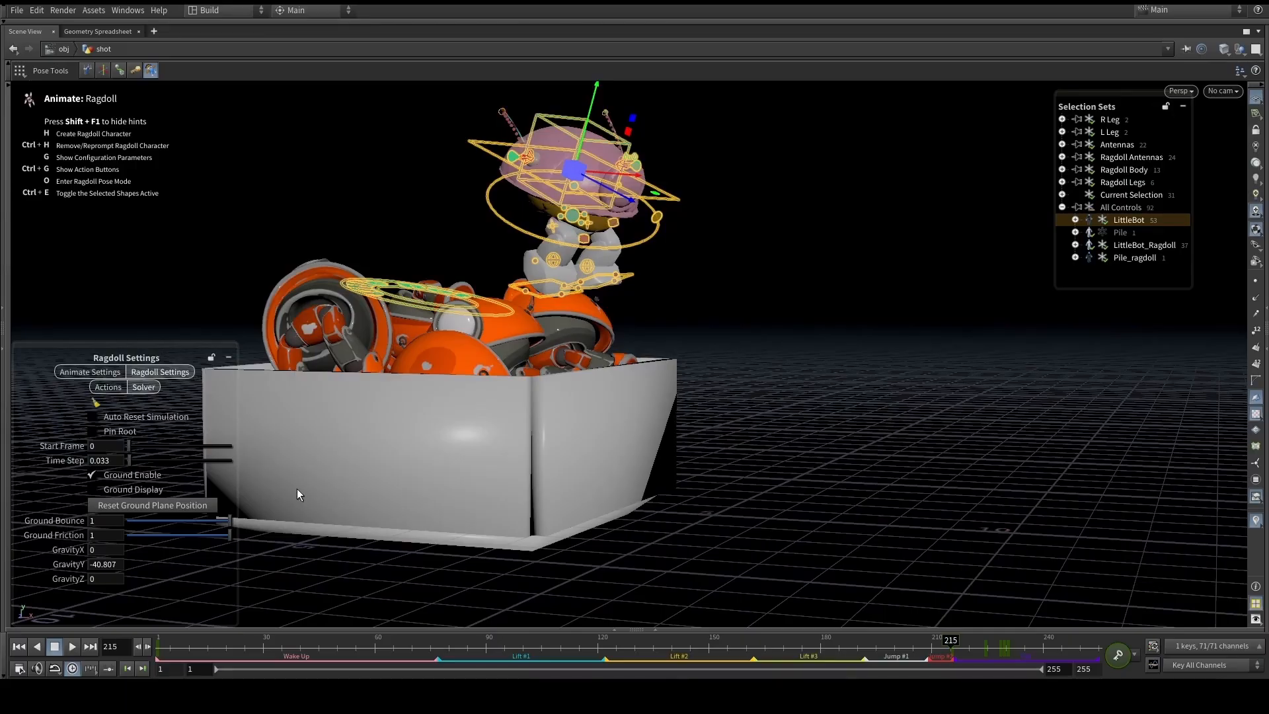
left_click(109, 388)
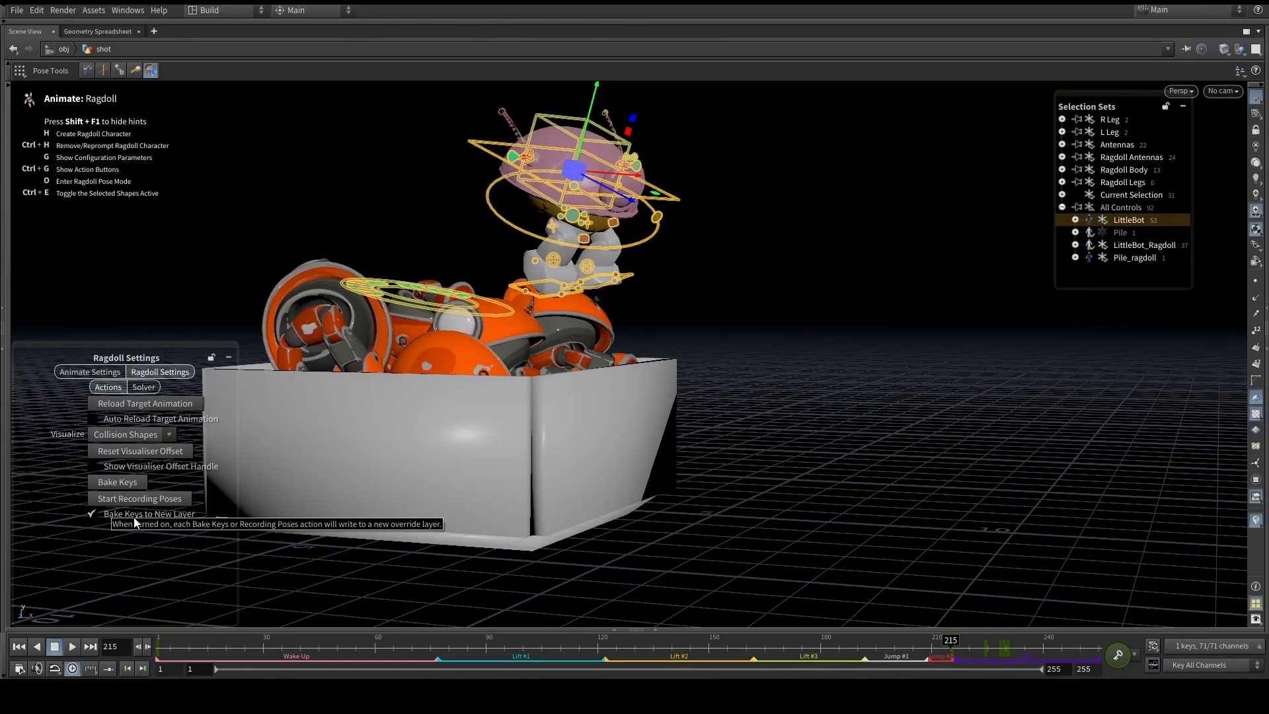
left_click(146, 497)
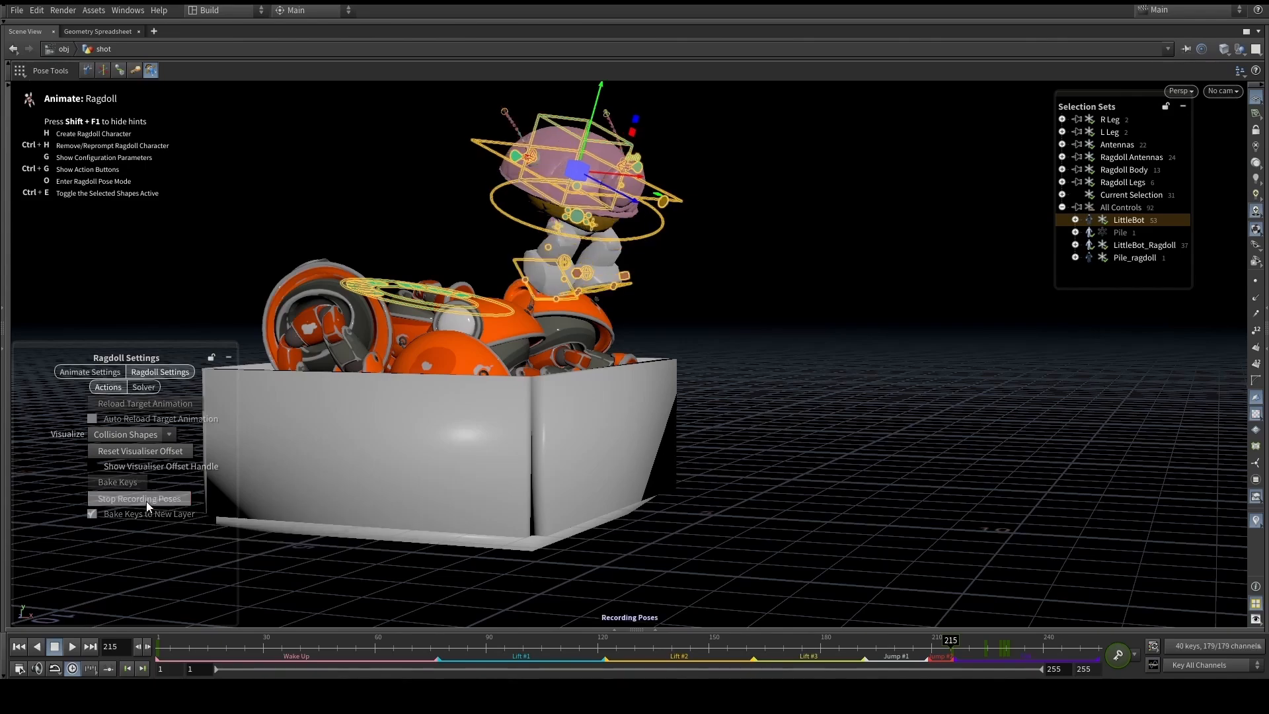
left_click(73, 648)
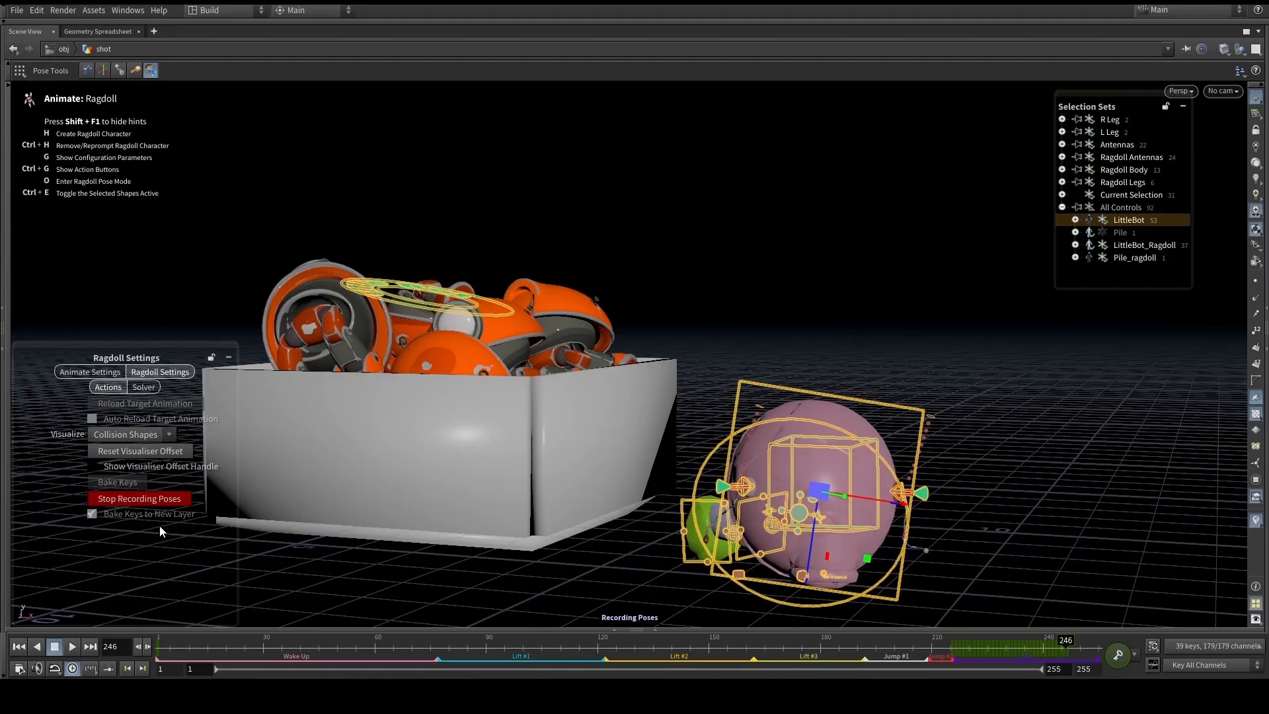
left_click(161, 503)
left_click(856, 238)
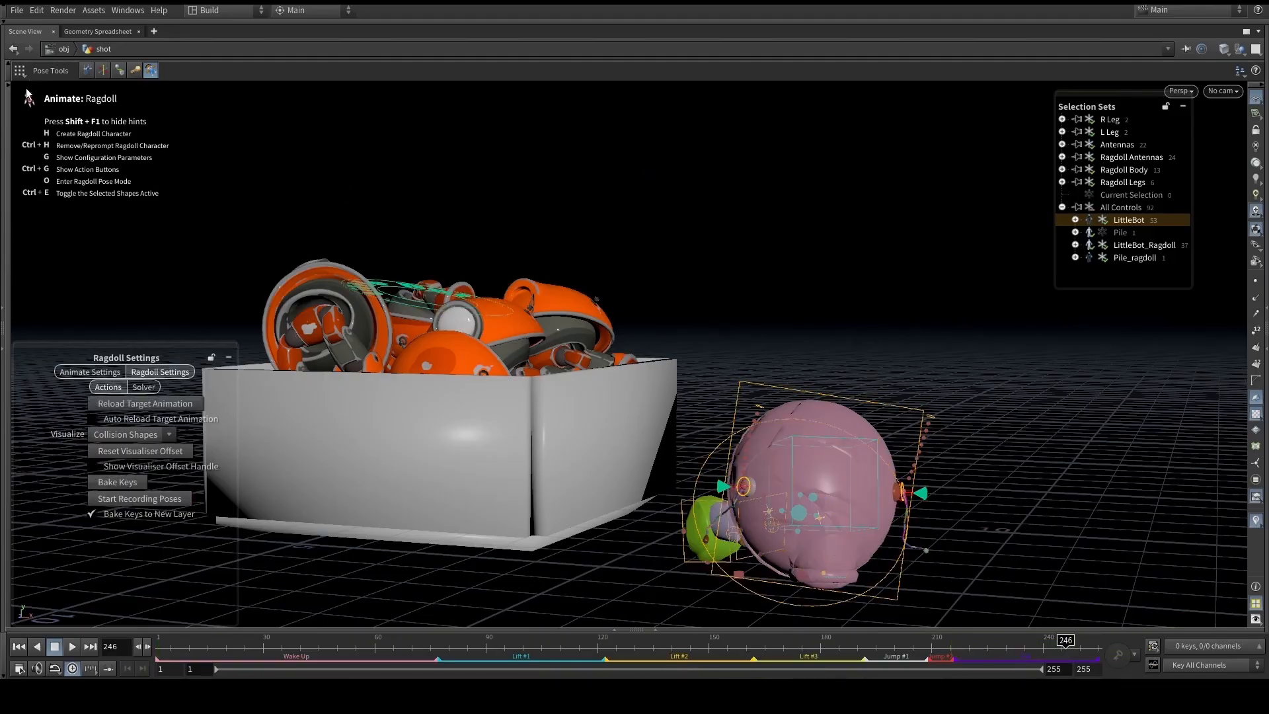
Switch to the plain Animate state, display LittleBot's character model and scrub through its recorded motion
left_click(88, 69)
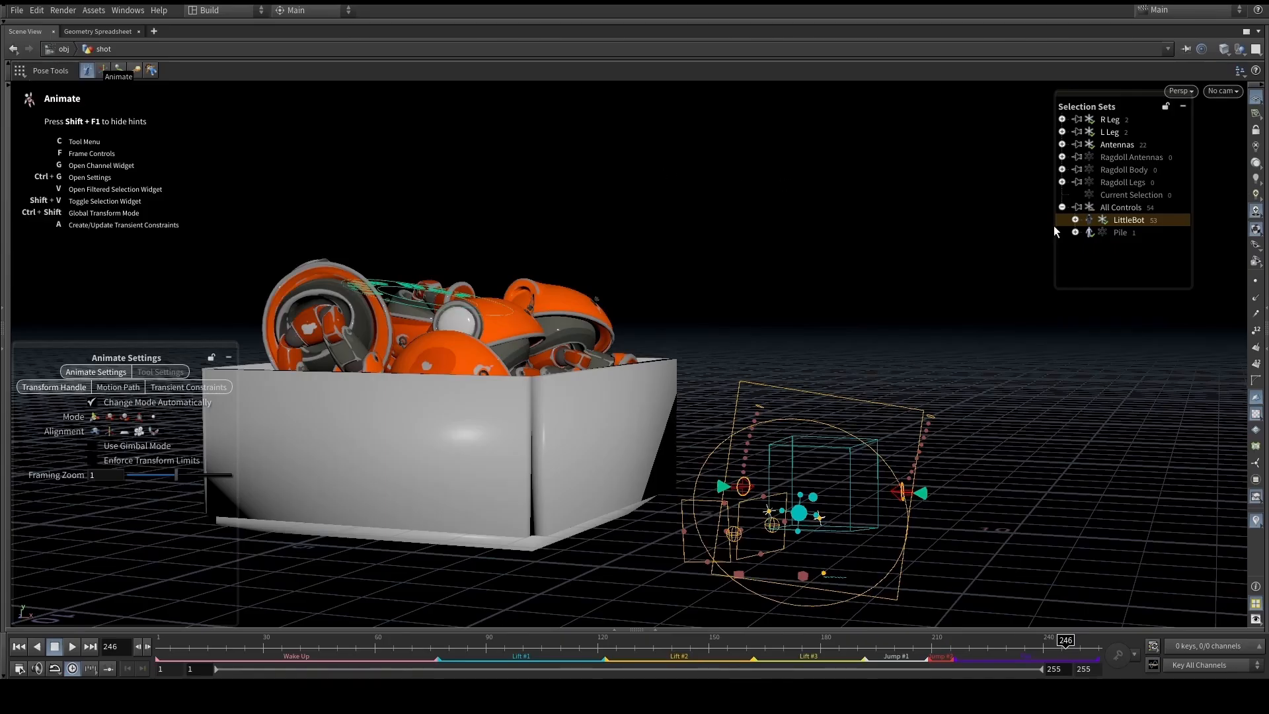
left_click(1076, 220)
left_click(1089, 219)
left_click(1076, 219)
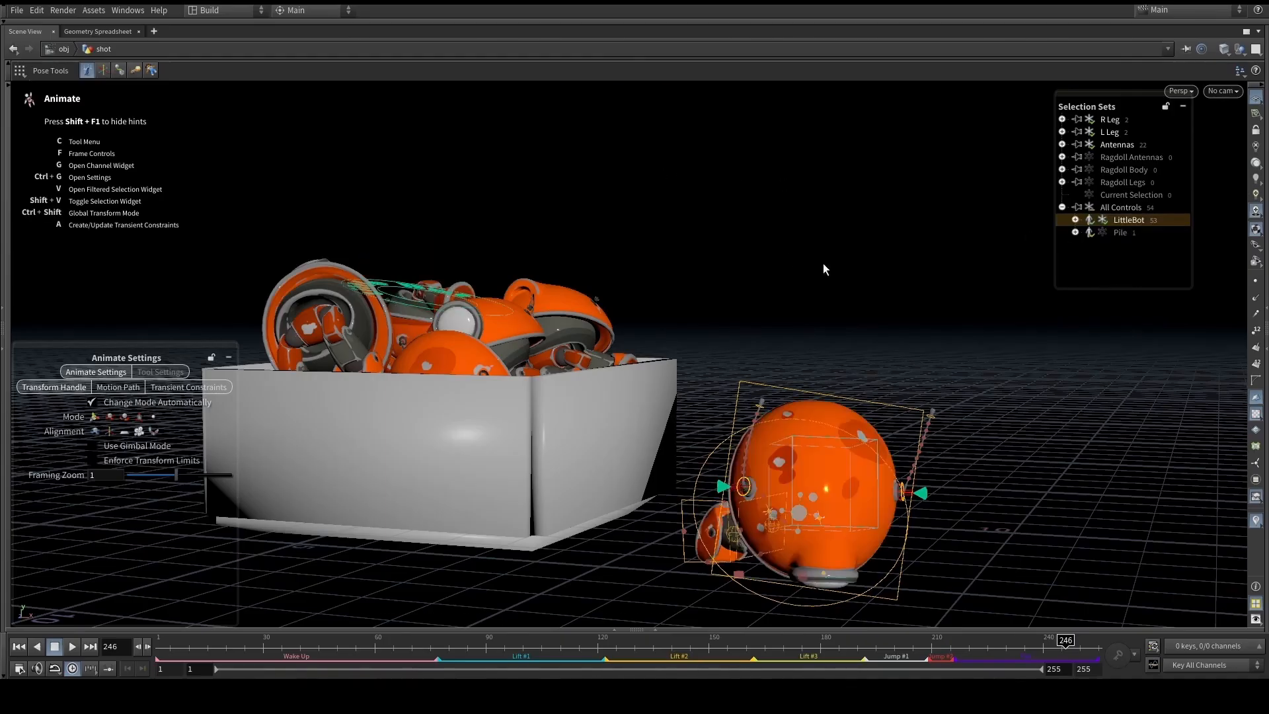
left_click_drag(790, 254, 831, 275, "alt")
left_click_drag(1042, 651, 540, 651)
left_click_drag(352, 645, 863, 652)
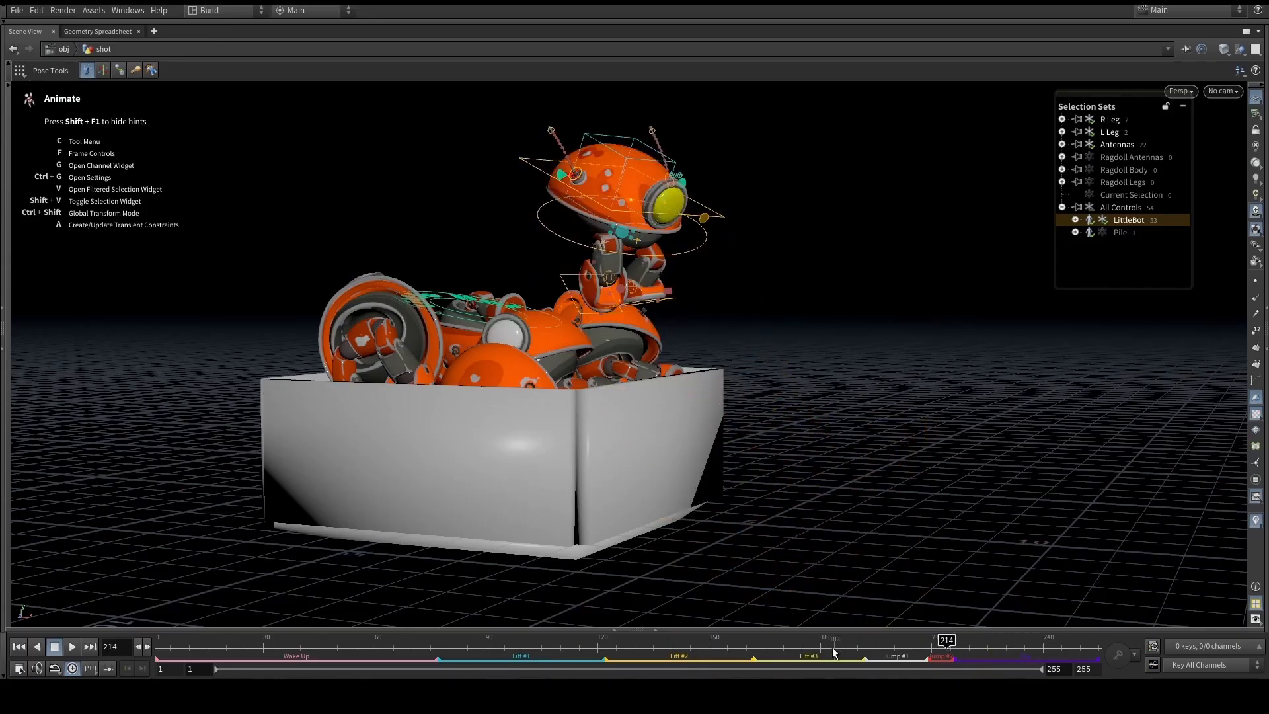
Open the animation editor with the layers list, make the ragdoll layer active and enlarge the viewport above it
left_click(836, 629)
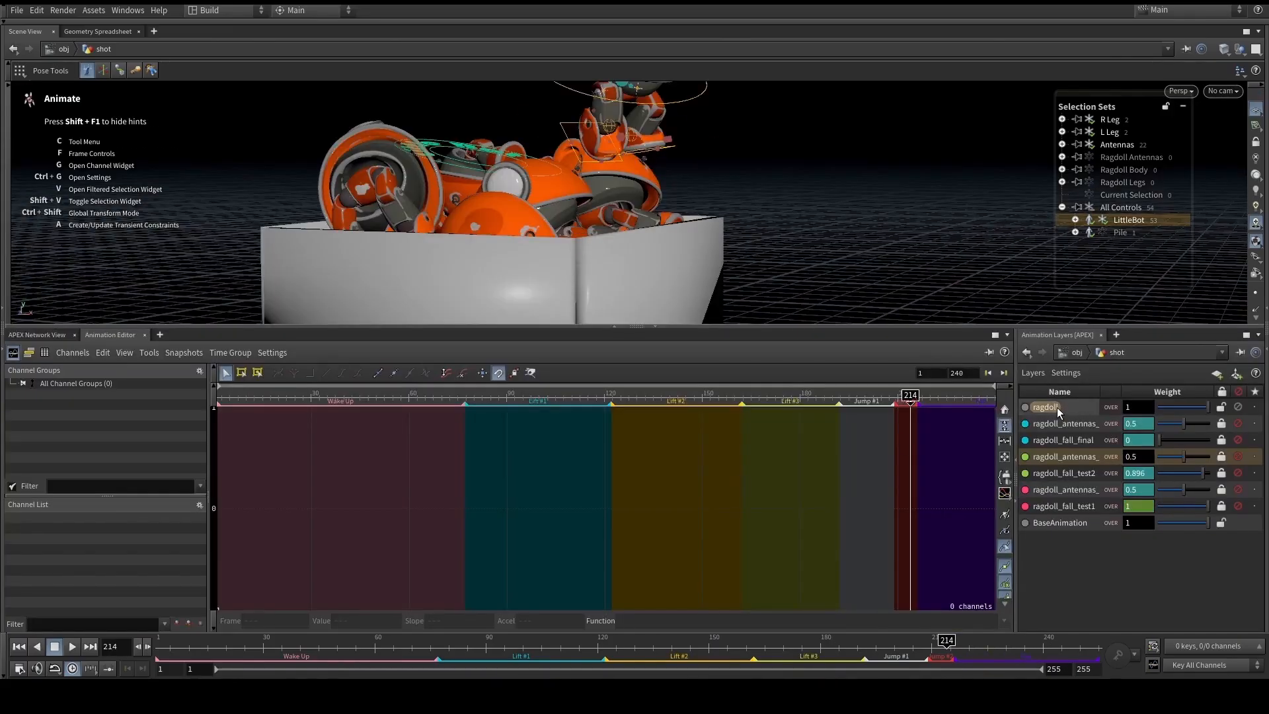
left_click(1058, 409)
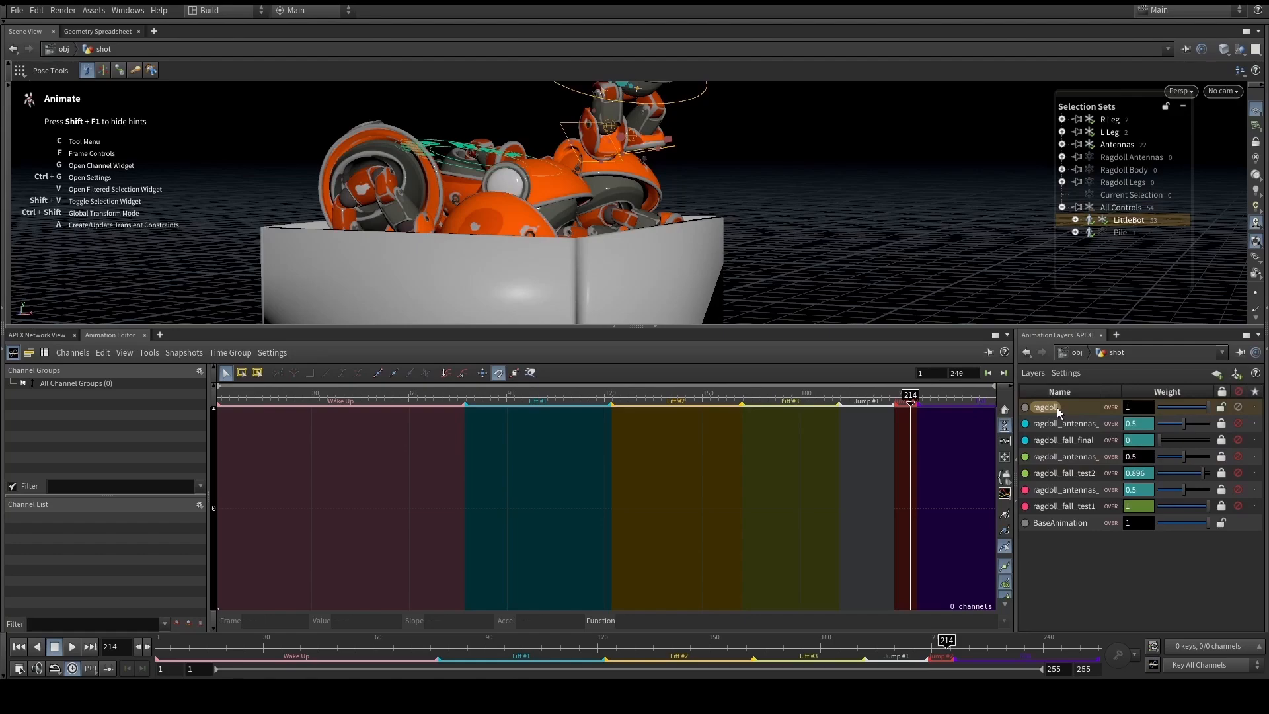
left_click_drag(781, 324, 781, 401)
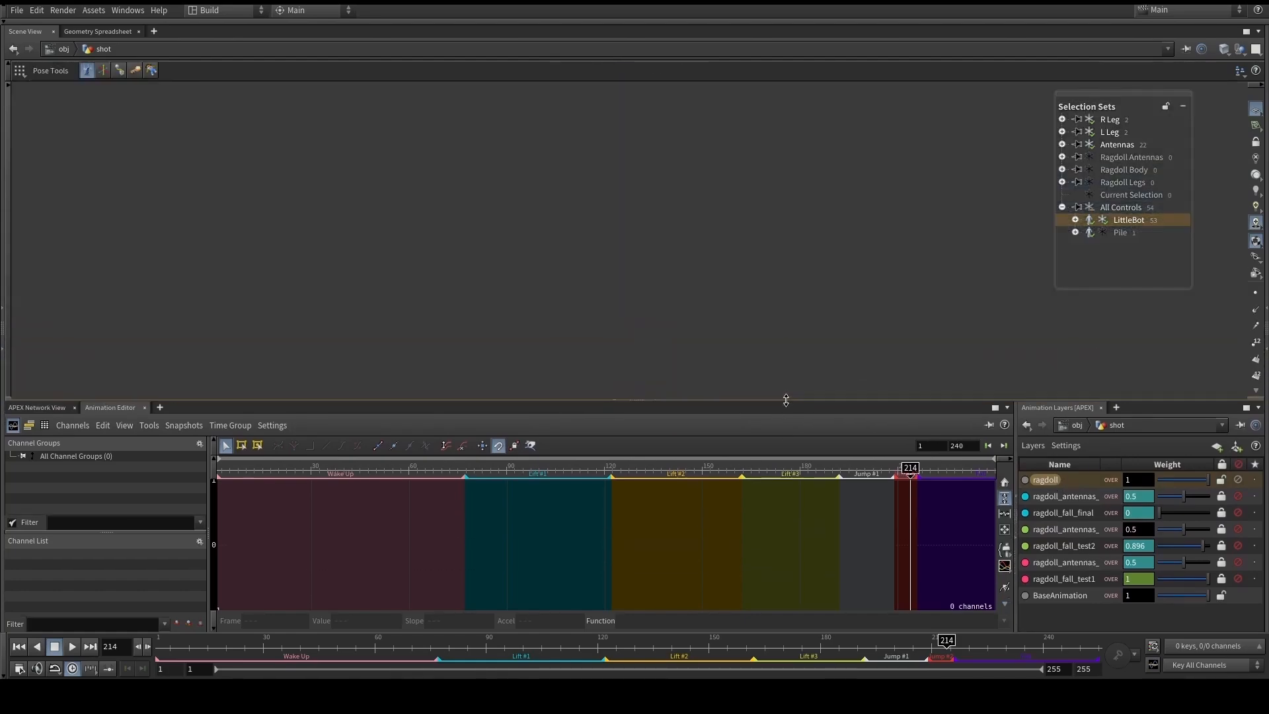
key("Escape")
left_click_drag(728, 269, 731, 263, "alt")
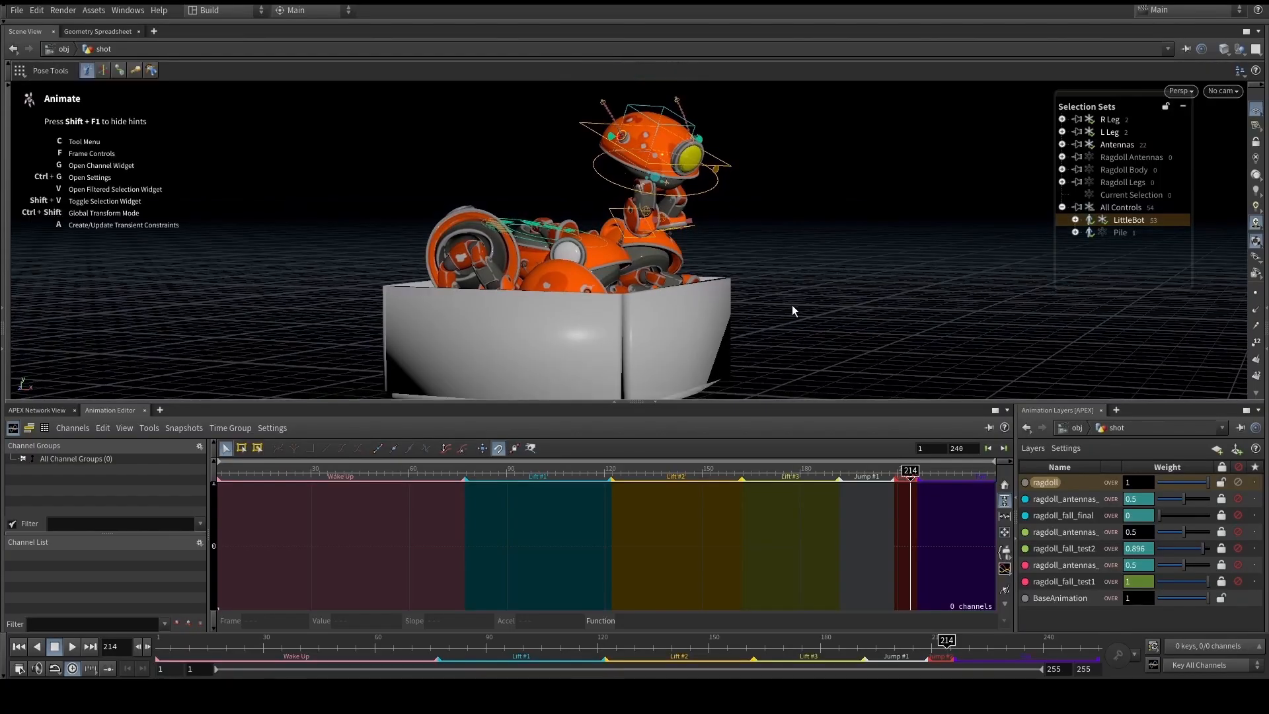
Select all LittleBot controls and check the recorded curves between frames 204 and 215
left_click_drag(945, 645, 909, 651)
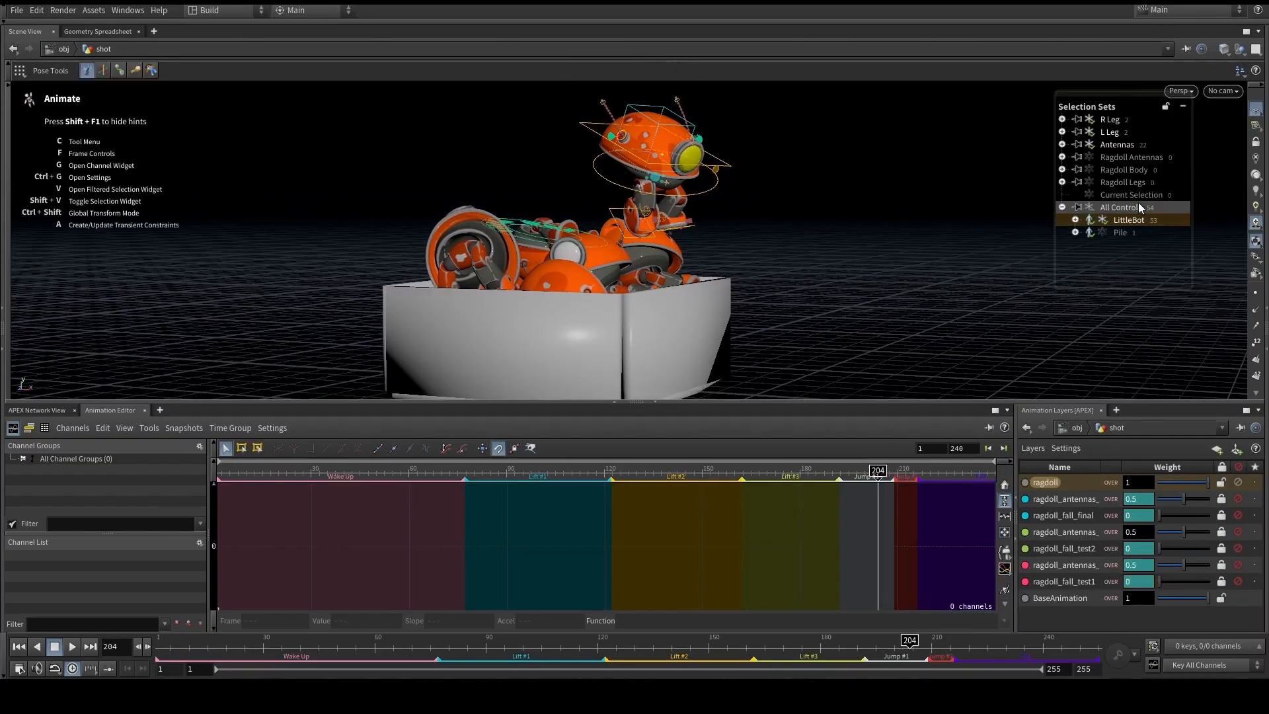
left_click(1129, 219)
left_click_drag(929, 643, 948, 650)
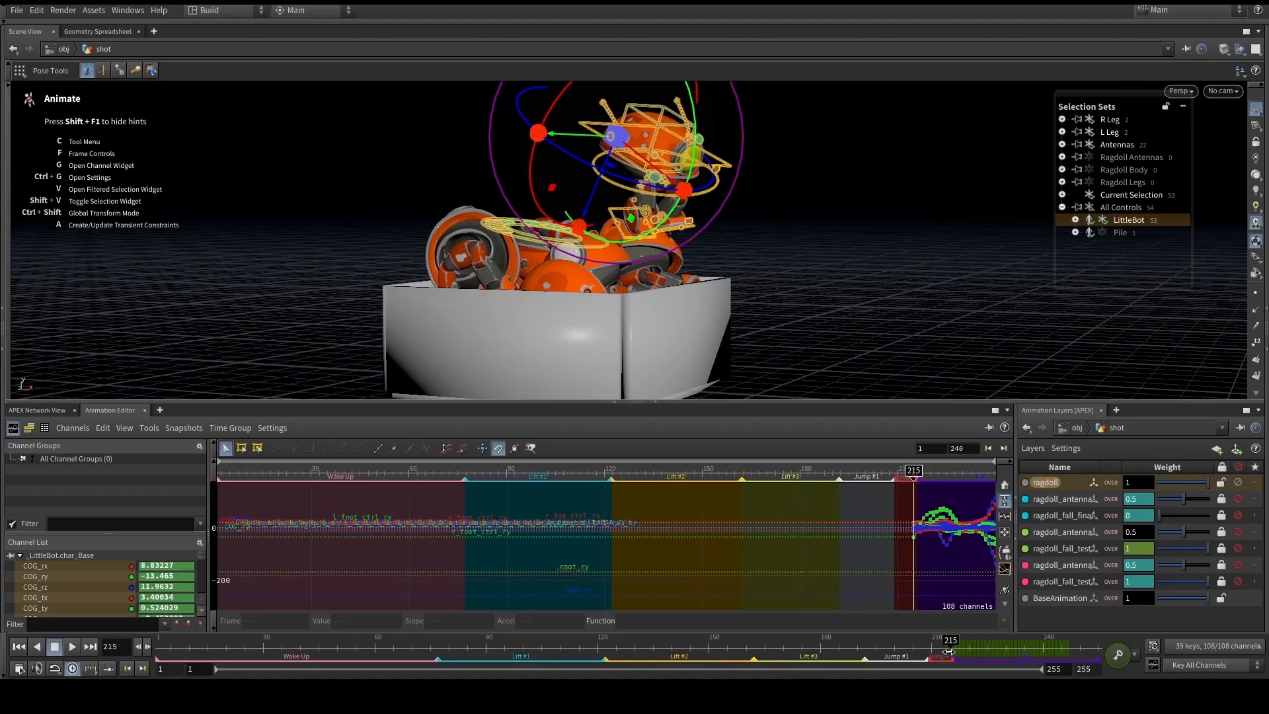
Key the ragdoll layer's weight at 0 on frame 1
left_click_drag(668, 648, 156, 644)
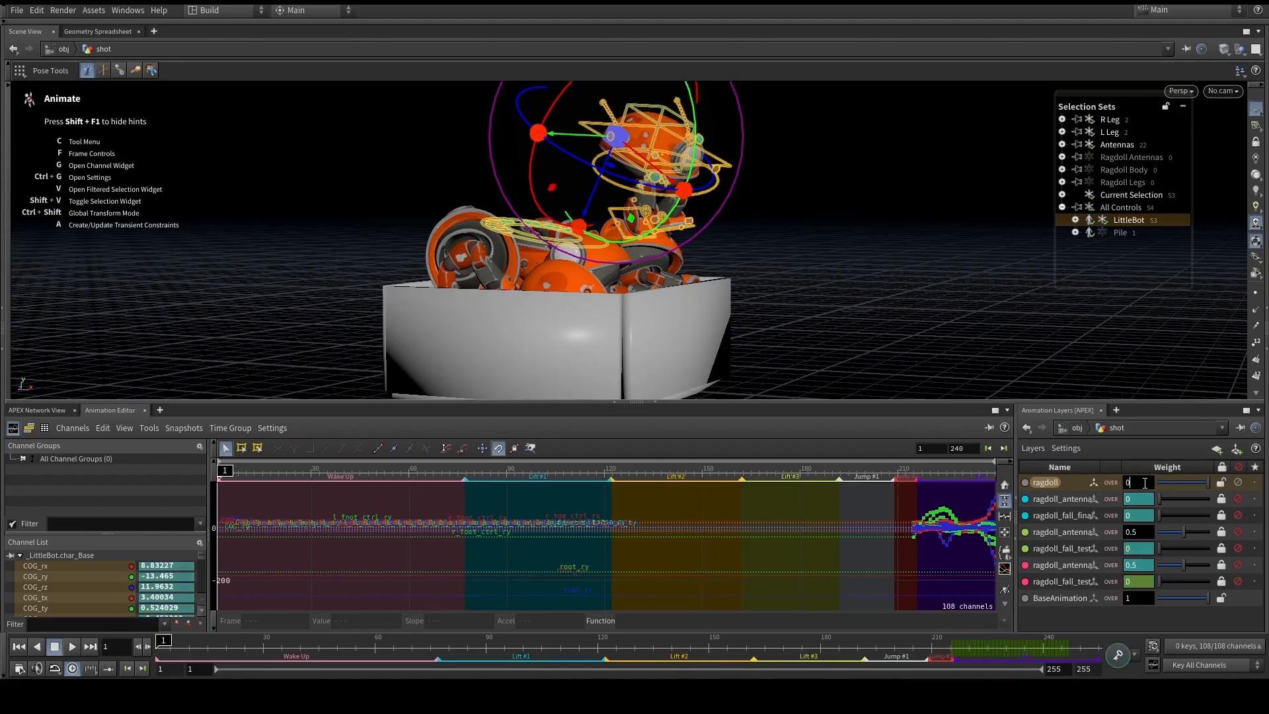
key("Return")
left_click(860, 194)
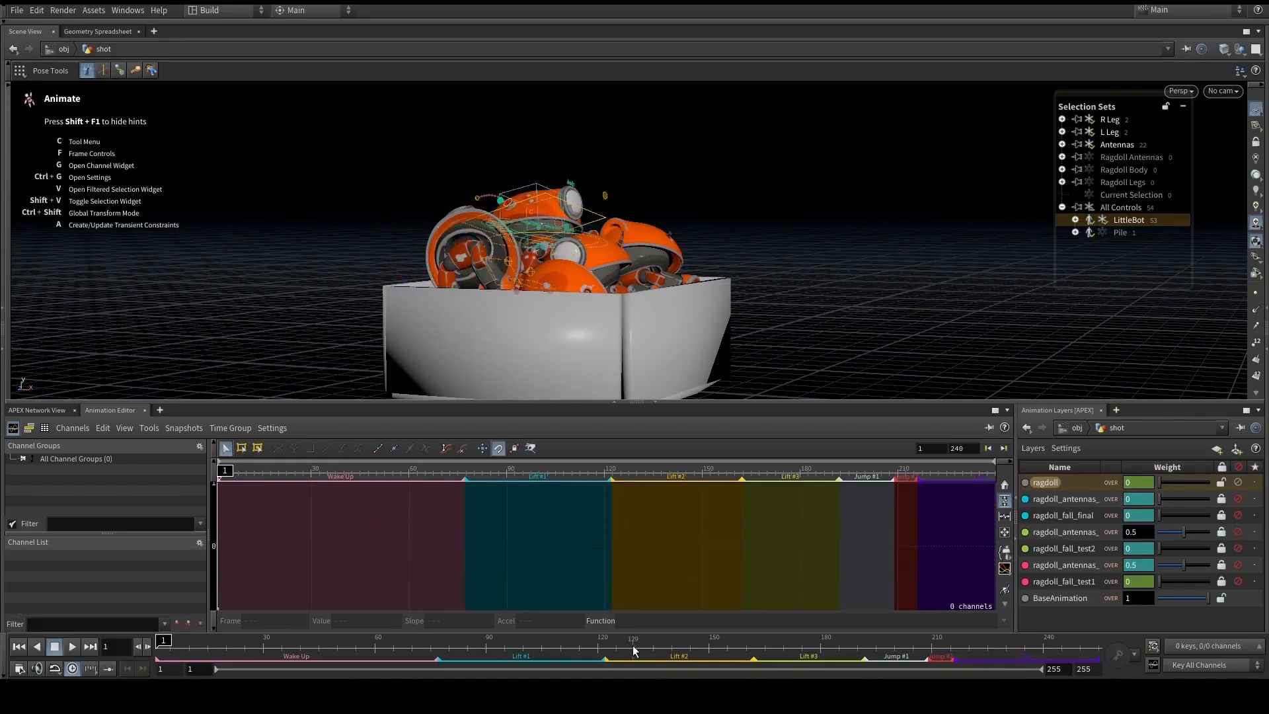
Key the ragdoll layer's weight at 0 on frame 214 and at 1 on frame 215
left_click_drag(580, 644, 932, 646)
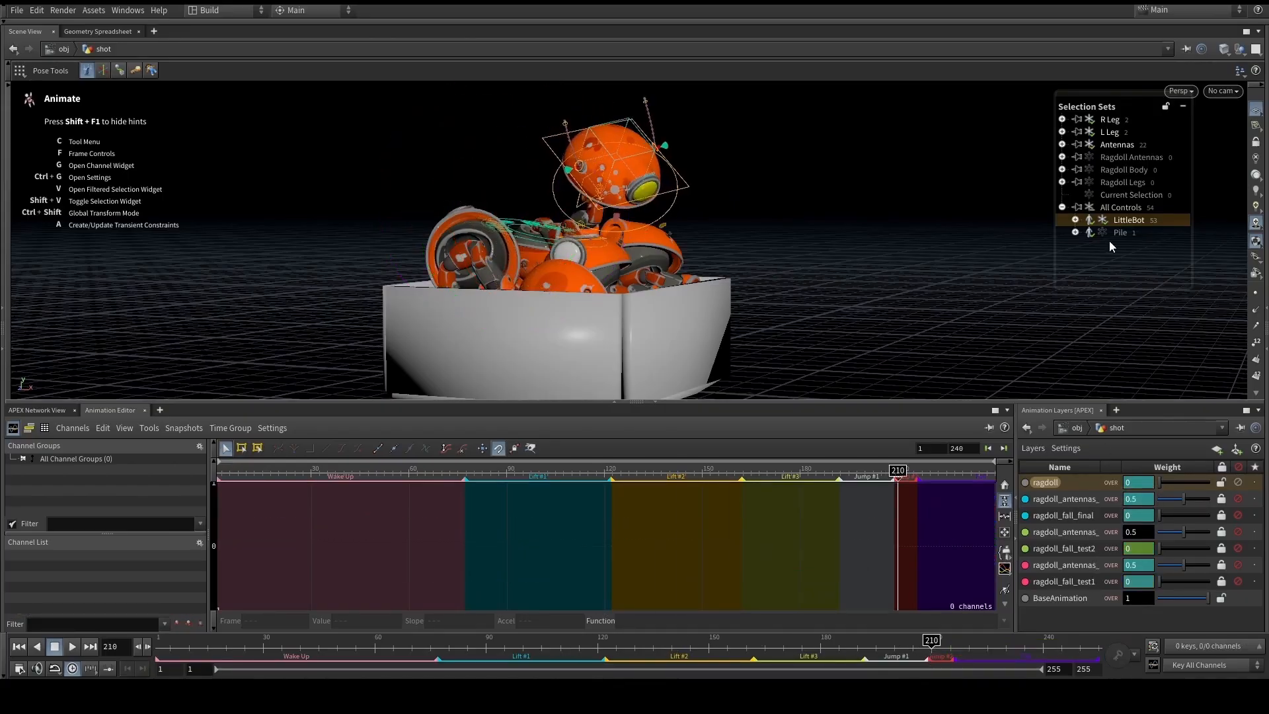
left_click(1128, 220)
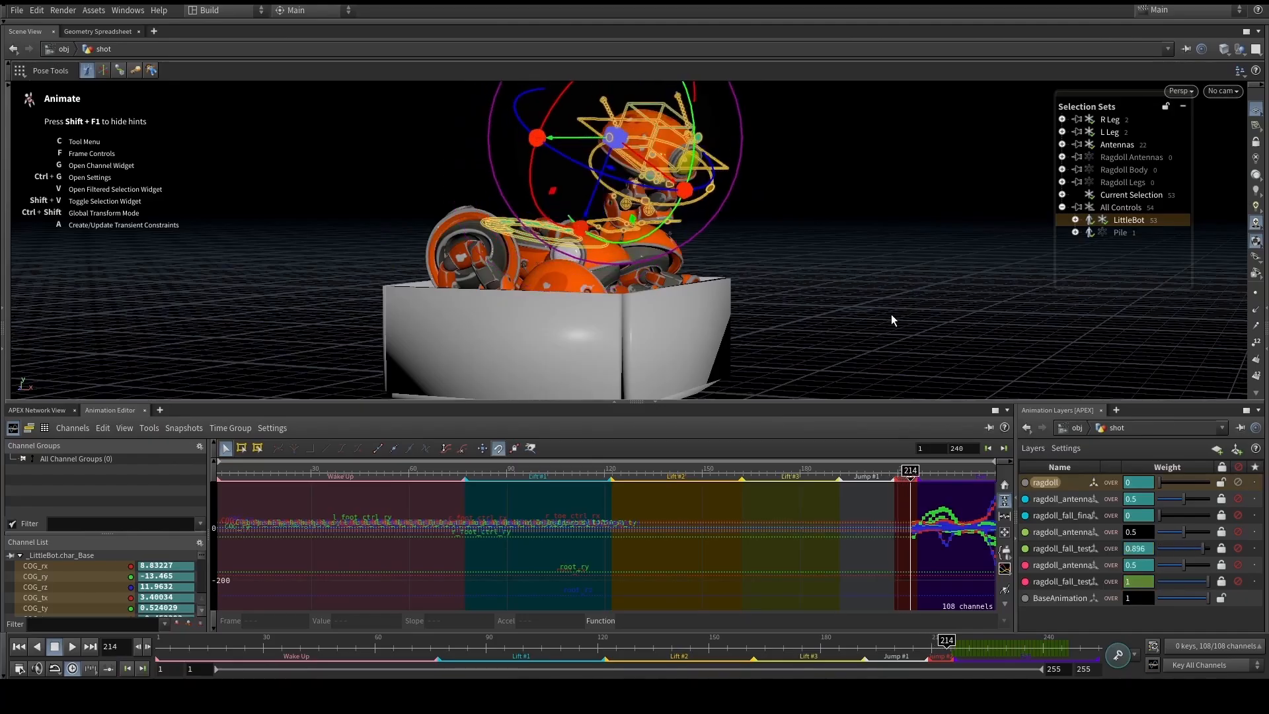
left_click(895, 267)
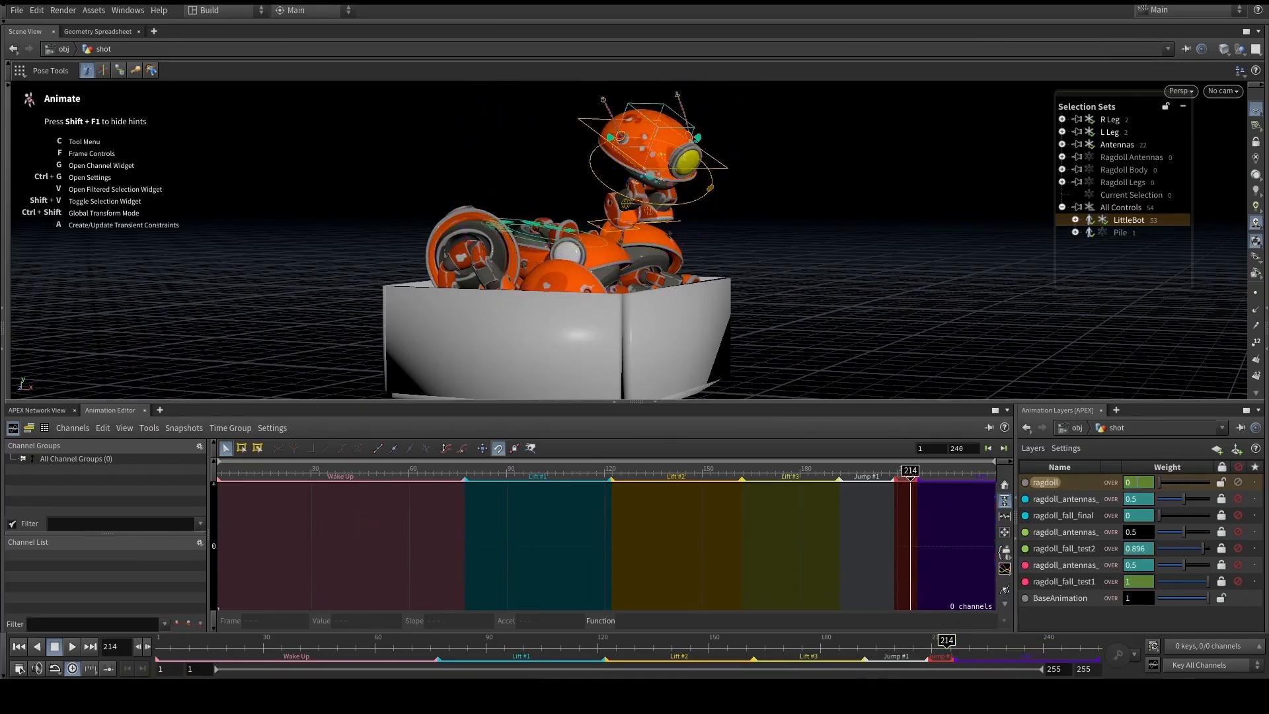
key("Right")
left_click_drag(1159, 482, 1244, 481)
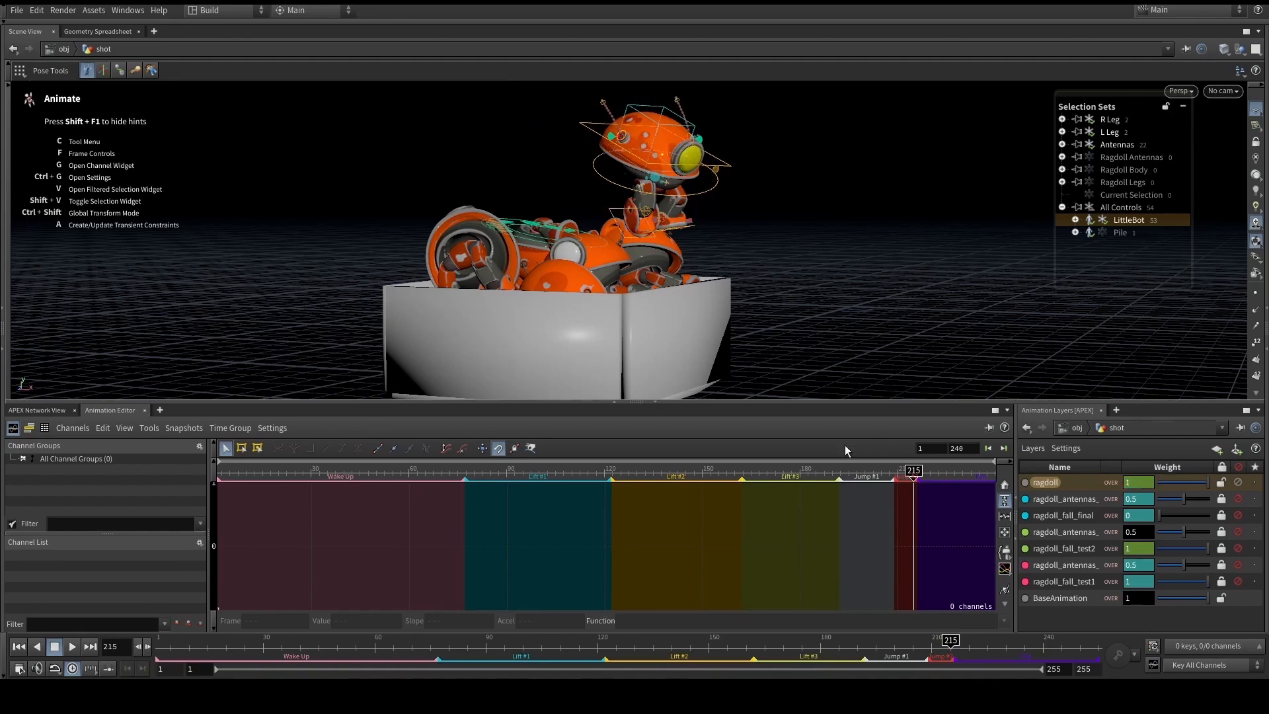
Scrub the shot from frame 1 to 187 to check the layer blending, then collapse the animation editor
left_click_drag(950, 641, 138, 640)
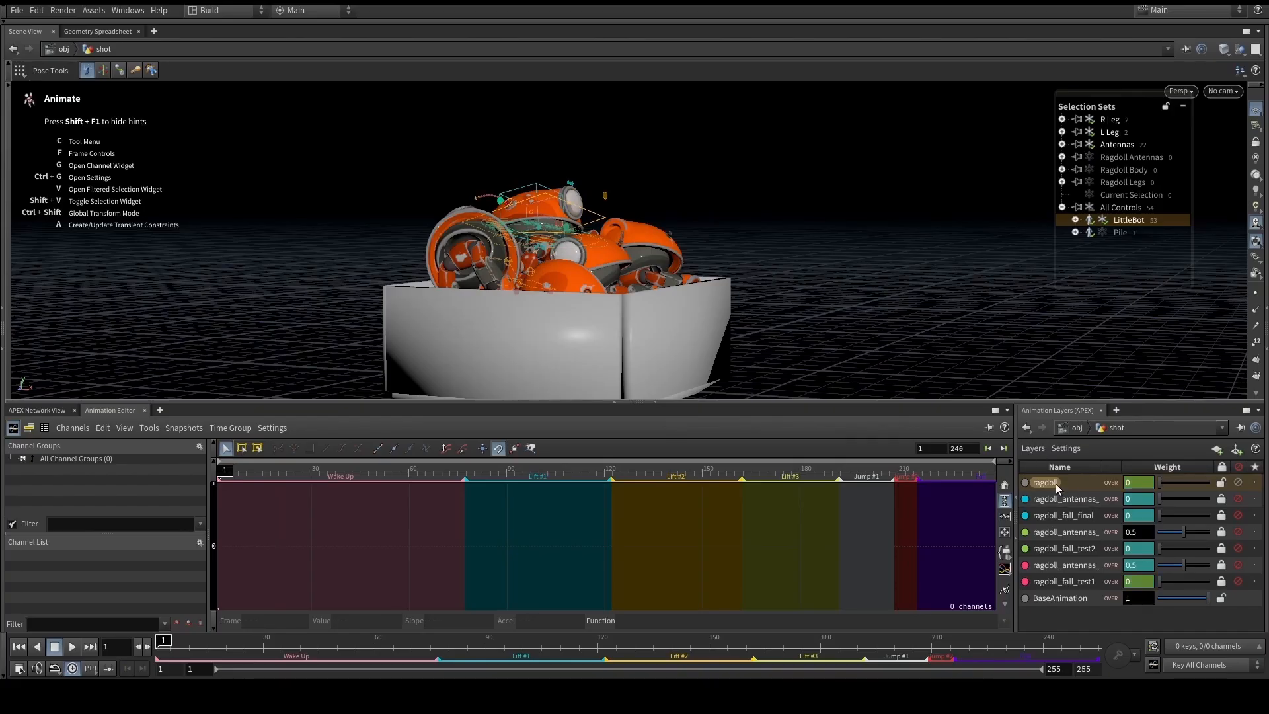
left_click_drag(156, 645, 846, 640)
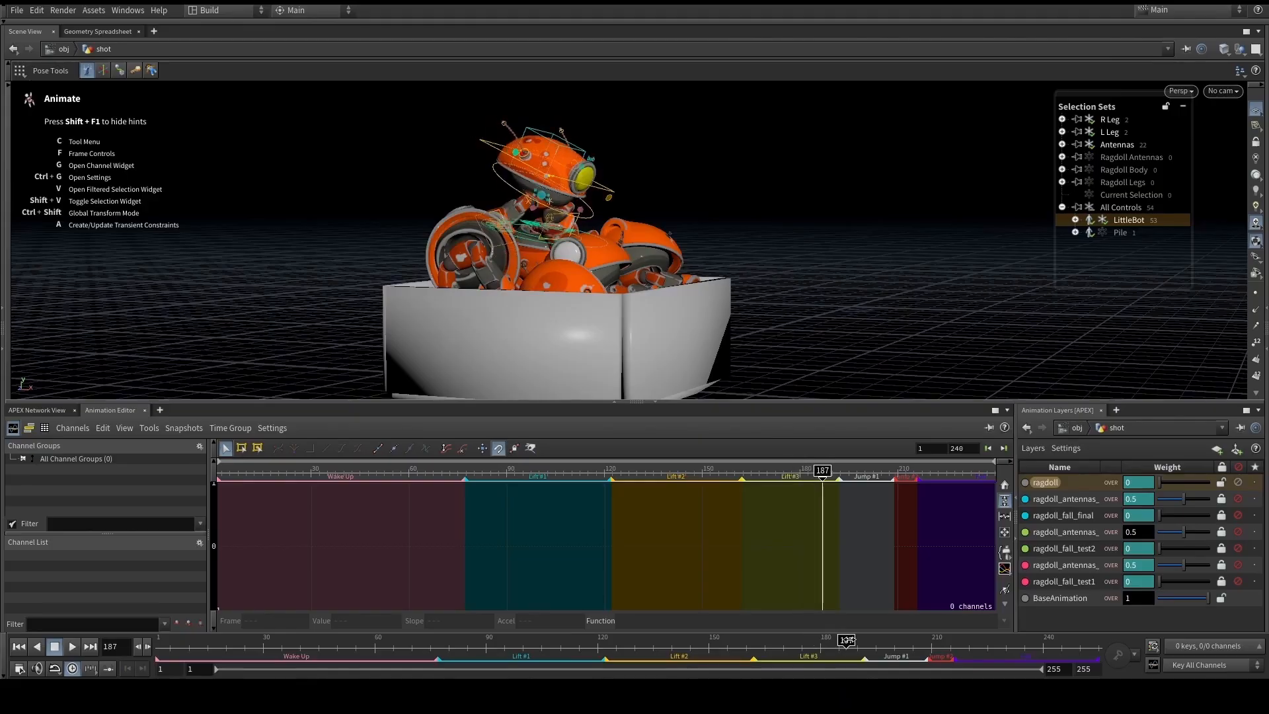
left_click(654, 403)
right_click_drag(604, 285, 672, 345, "alt")
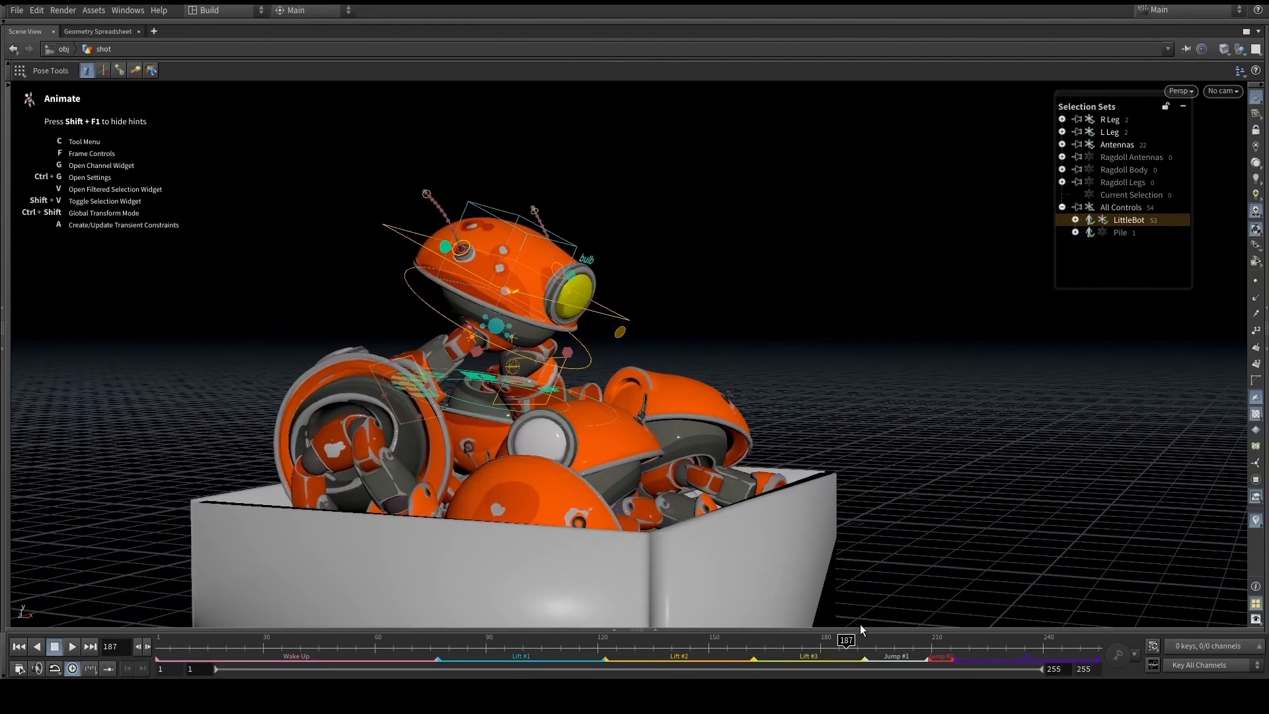
Scrub past the start of the fall and back to frame 204, framing the box together with the landing area
left_click_drag(846, 640, 965, 640)
right_click_drag(909, 465, 848, 437, "alt")
middle_click_drag(847, 436, 790, 379, "alt")
left_click_drag(790, 380, 843, 390, "alt")
left_click_drag(925, 640, 909, 617)
middle_click_drag(857, 408, 827, 394, "alt")
right_click_drag(827, 394, 727, 390, "alt")
left_click_drag(728, 390, 625, 387, "alt")
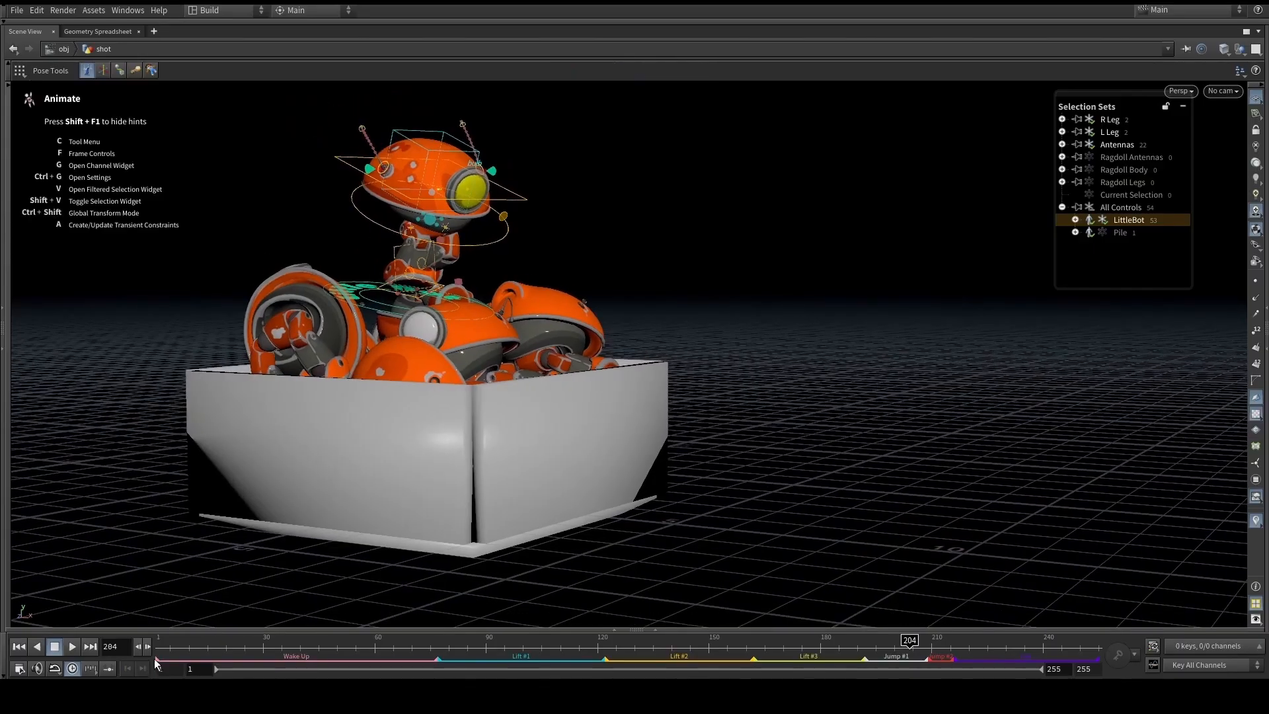
Play the shot from frame 1 with LittleBot's controls hidden and keep the animation editor collapsed
left_click(157, 660)
key("Escape")
mouse_move(647, 335)
left_mouse_down()
mouse_move(695, 320)
mouse_move(628, 347)
left_mouse_up()
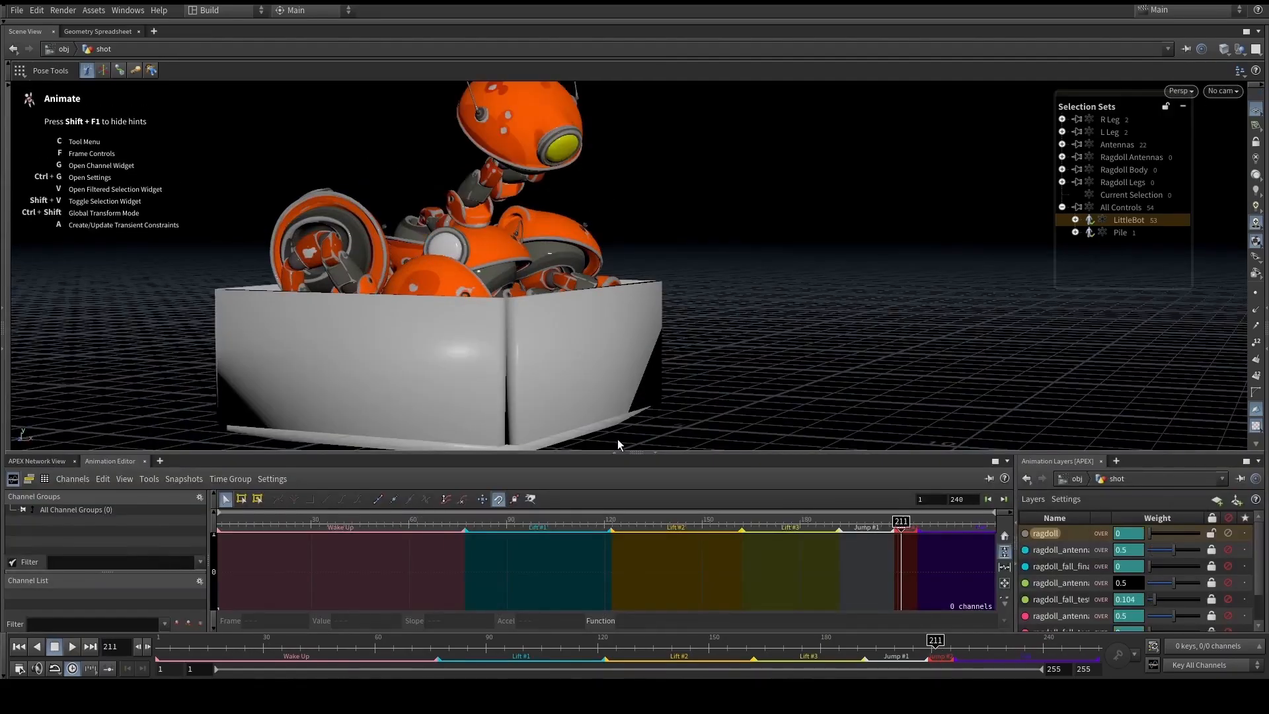
left_click(656, 456)
Scrub repeatedly through the recorded fall up to frame 249 and examine the landing from the side
left_click_drag(934, 640, 1079, 633)
left_click_drag(695, 482, 816, 482, "alt")
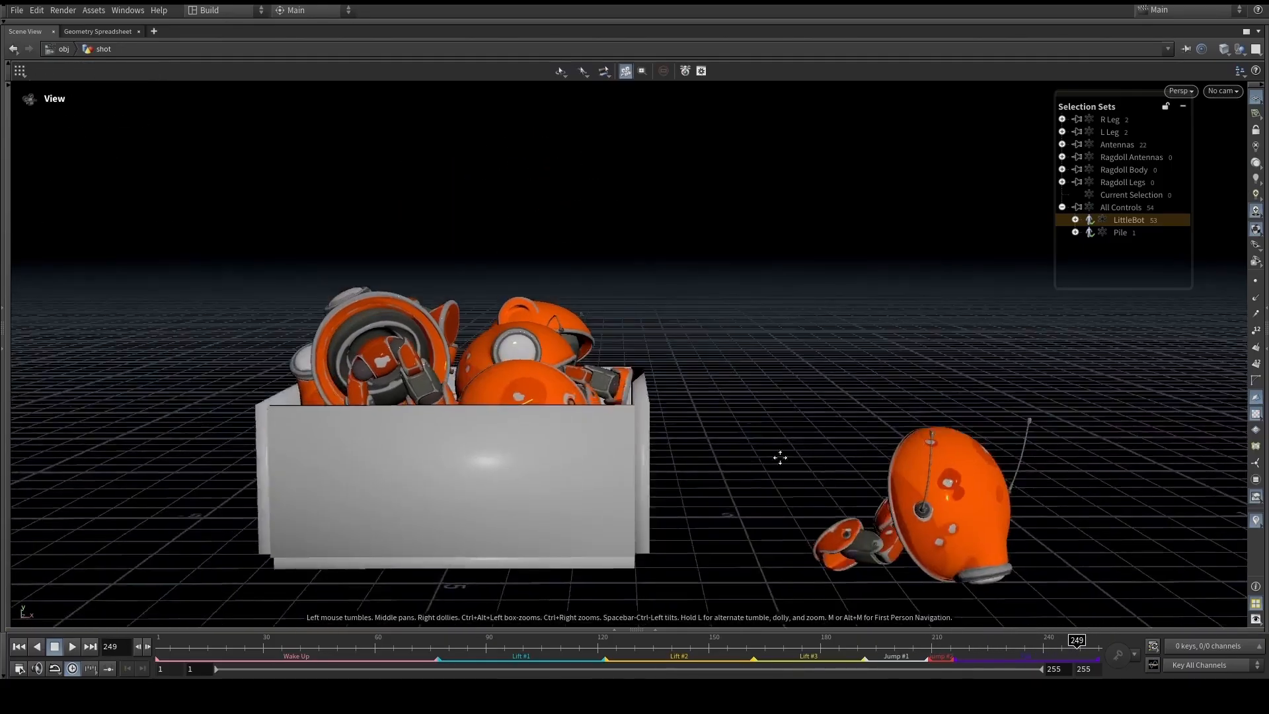
middle_click_drag(816, 482, 702, 443, "alt")
left_click_drag(1034, 643, 1077, 640)
key("Escape")
mouse_move(834, 473)
left_mouse_down("alt")
mouse_move(856, 501)
mouse_move(674, 462)
mouse_move(838, 467)
left_mouse_up("alt")
left_click_drag(1009, 645, 1062, 646)
Inspect LittleBot's landing up close through frame 247, then return to a wide view beside the box
key("Escape")
mouse_move(817, 428)
left_mouse_down("alt")
mouse_move(773, 433)
mouse_move(826, 433)
left_mouse_up("alt")
right_click_drag(833, 443, 1001, 427, "alt")
left_click_drag(787, 426, 821, 466, "alt")
left_click_drag(997, 642, 1069, 642)
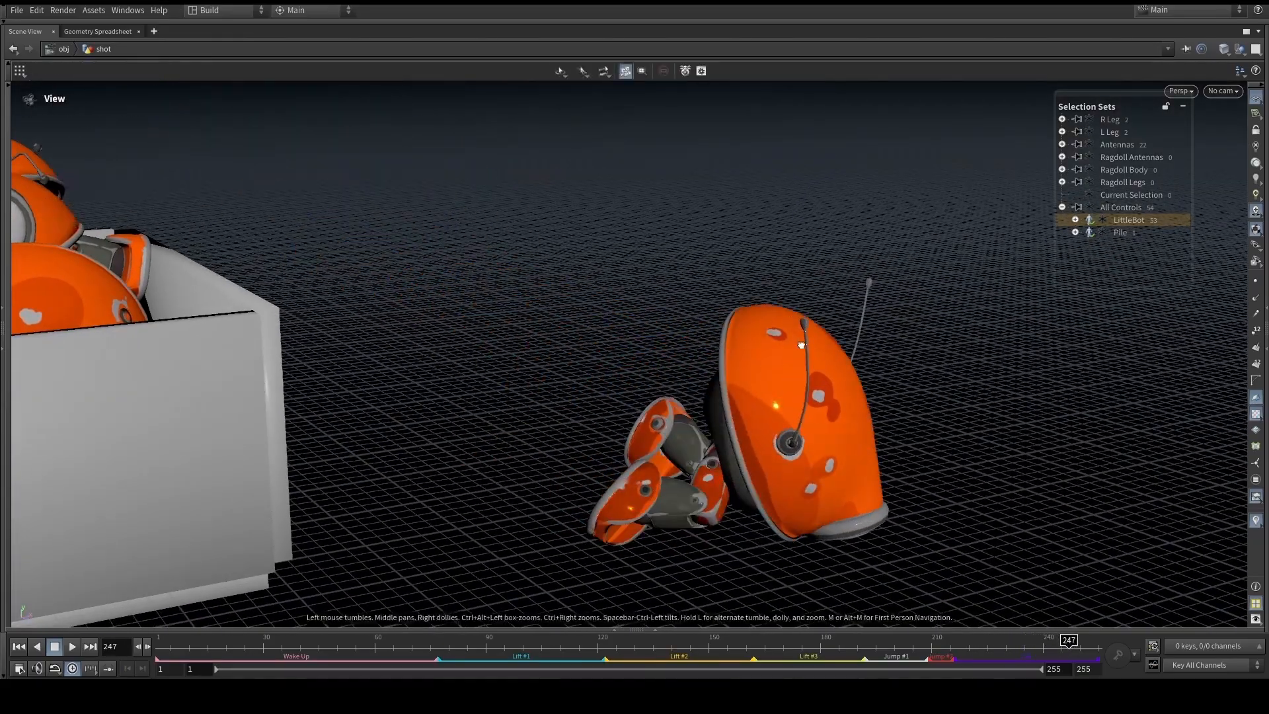
left_click_drag(804, 343, 649, 343, "alt")
right_click_drag(649, 343, 833, 419, "alt")
left_click_drag(832, 419, 825, 440, "alt")
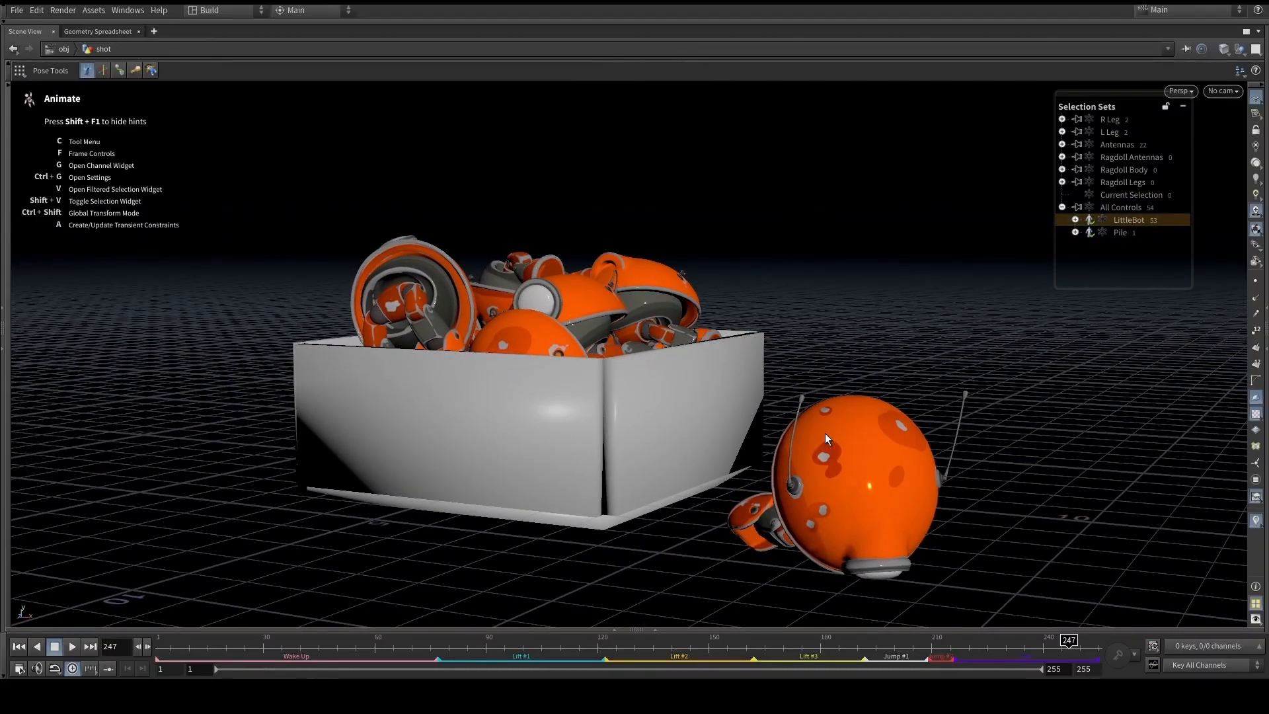
middle_click_drag(803, 432, 732, 390, "alt")
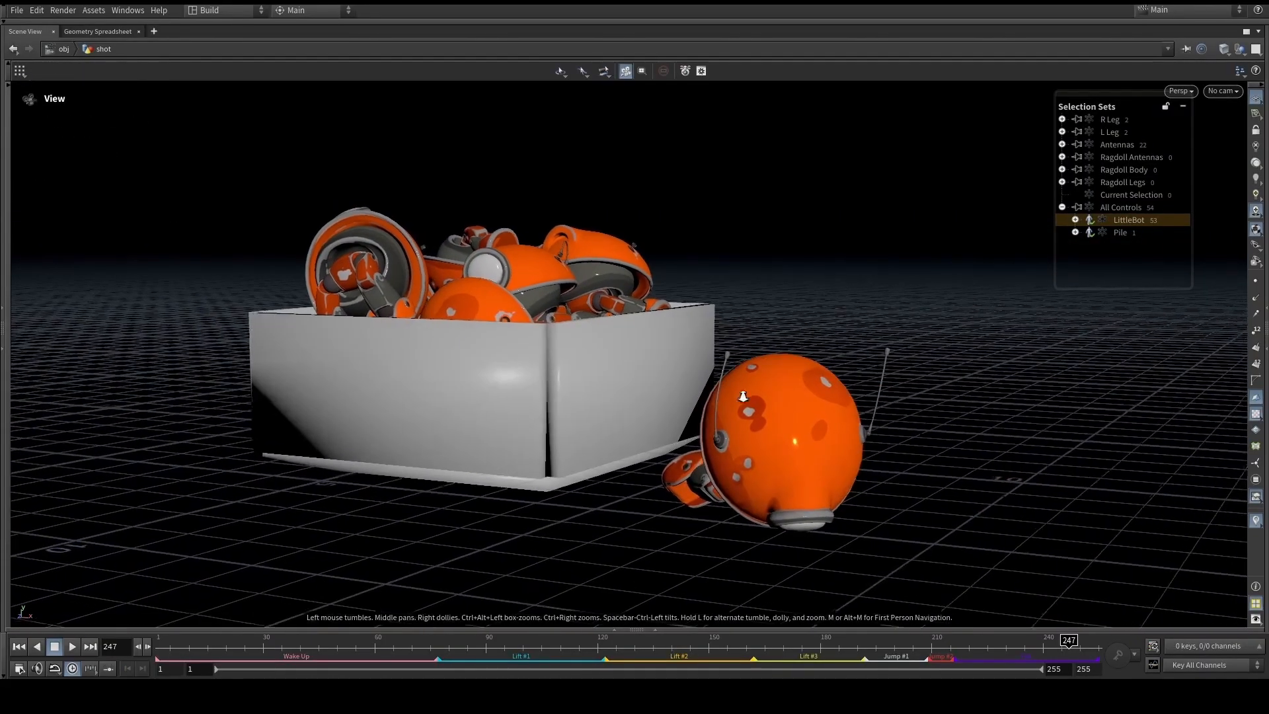
Expand the animation editor and layer list, then show LittleBot's controls close up in the viewport
left_click(672, 629)
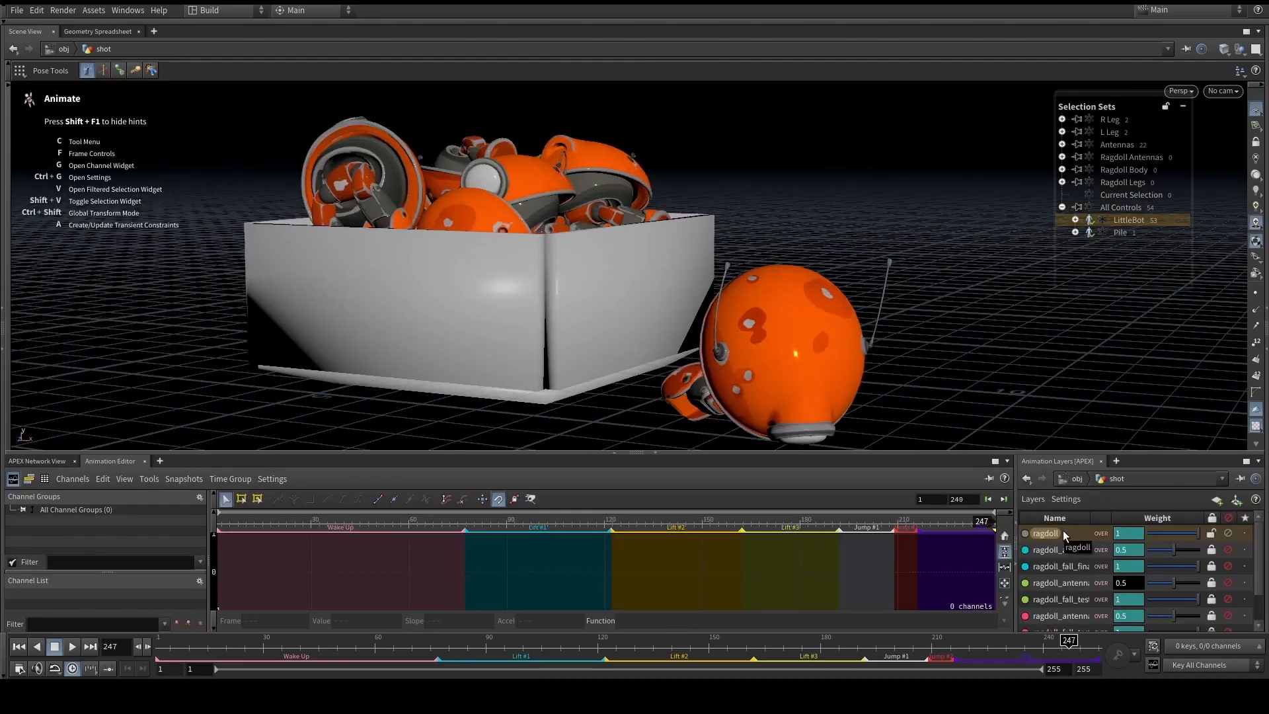
middle_click_drag(954, 295, 917, 263, "alt")
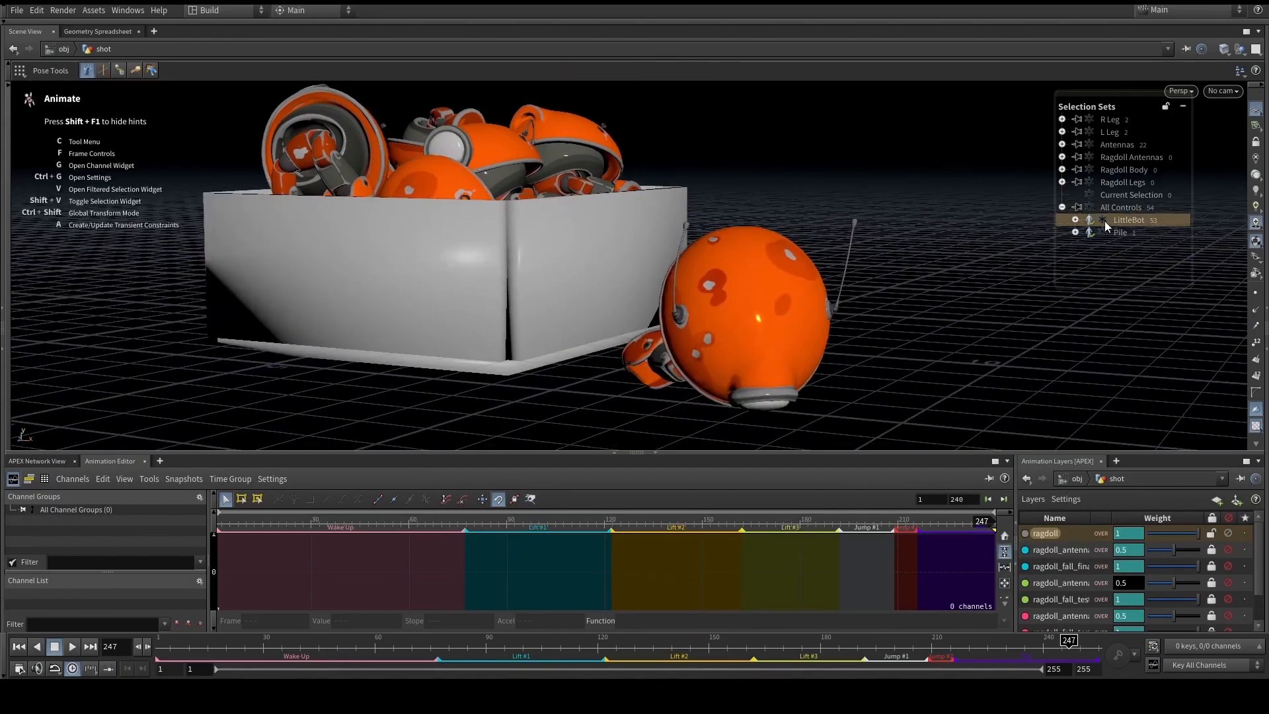
left_click(1104, 220)
key("f")
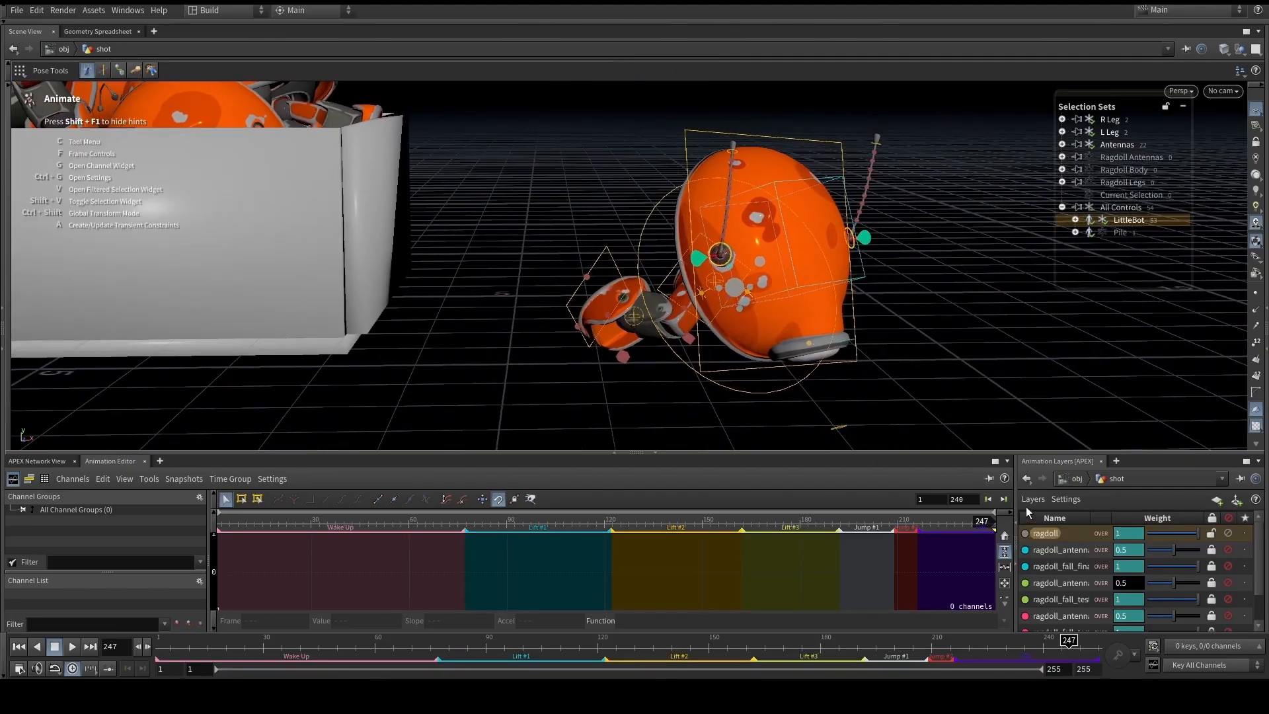
Select all of LittleBot's controls and create a new animation layer from them above the ragdoll layer
left_click(1145, 218)
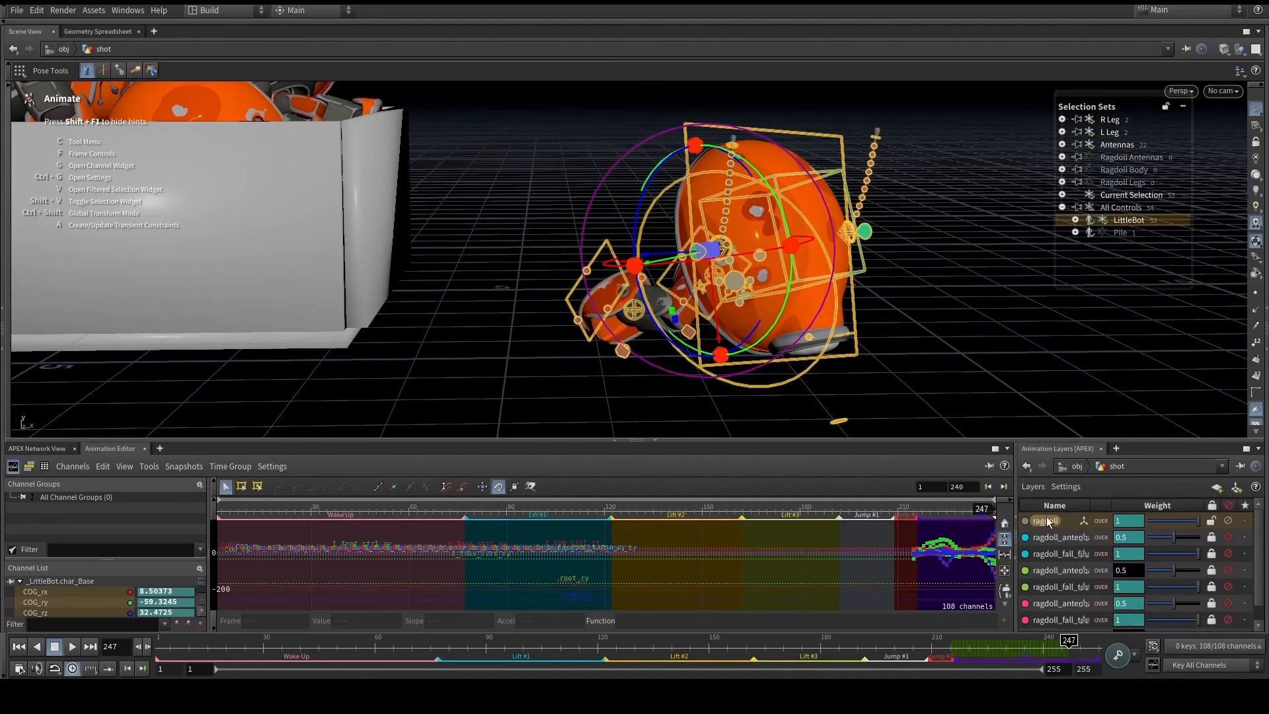
left_click(1033, 487)
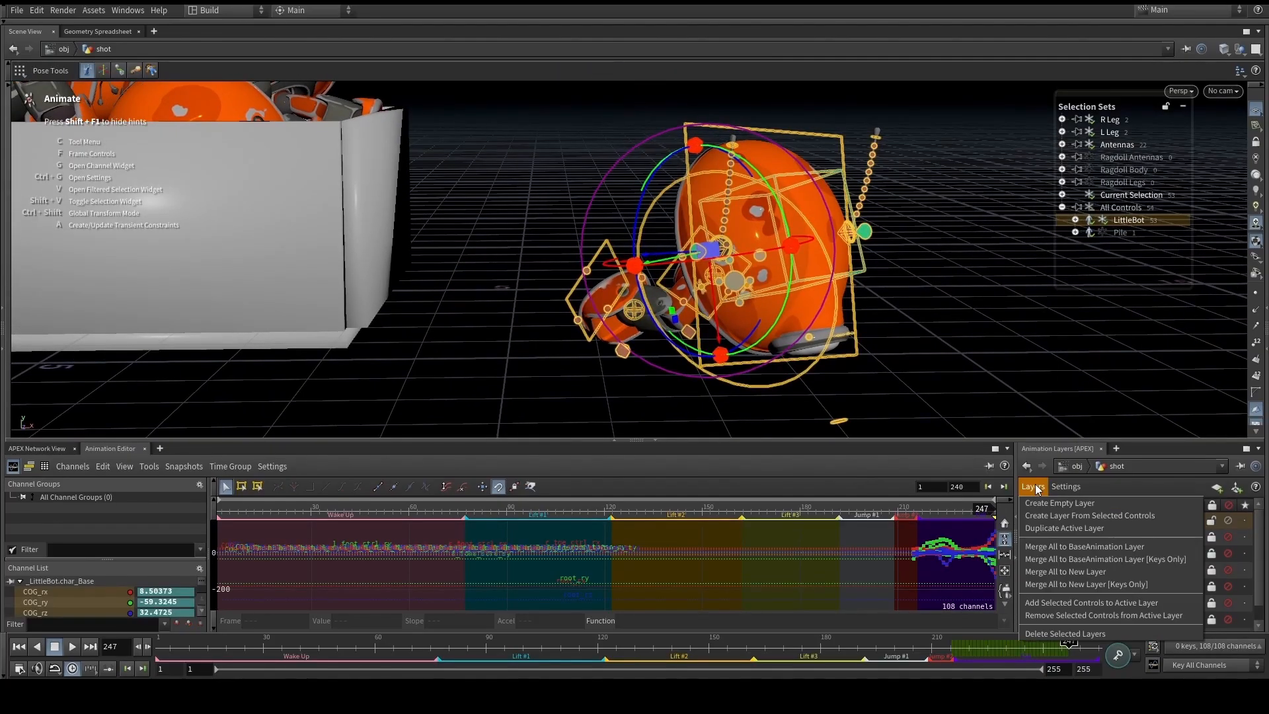
left_click(1049, 515)
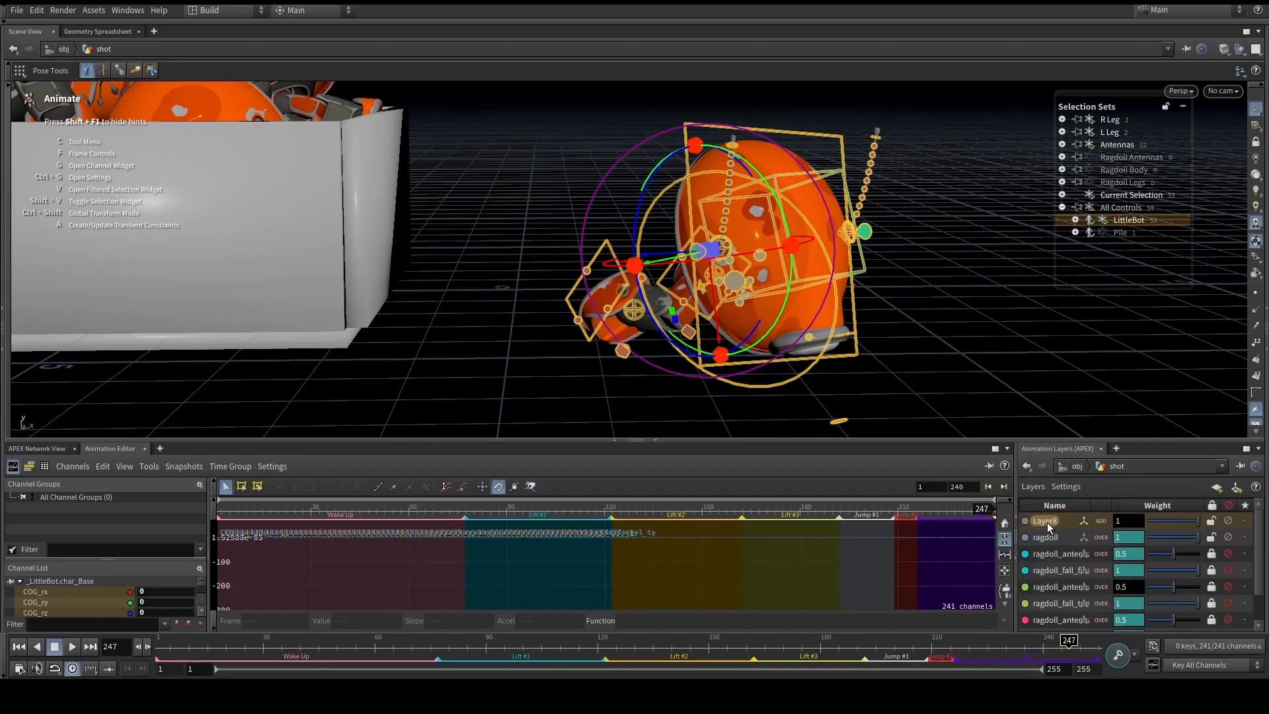
left_click(978, 372)
left_click_drag(957, 362, 923, 319, "alt")
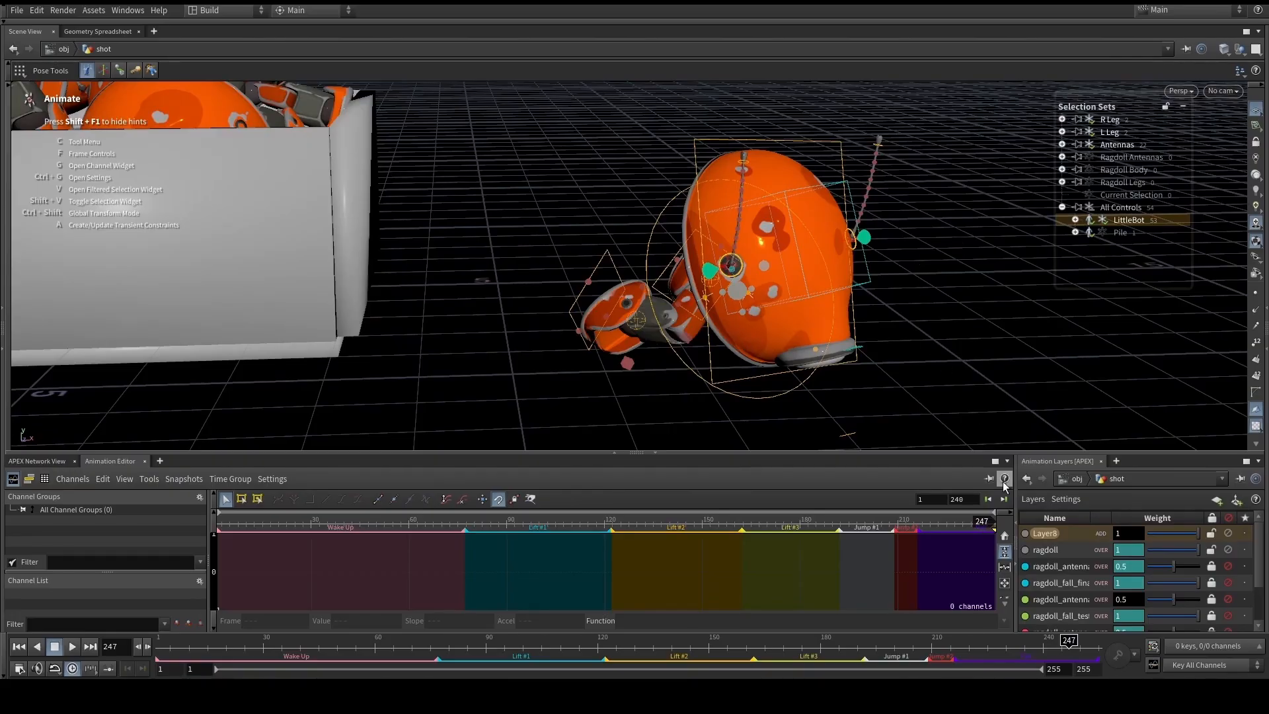
Reselect all of LittleBot's controls and key them at frame 242 on the new layer
left_click(1145, 219)
left_click_drag(879, 647, 966, 648)
right_click_drag(783, 351, 665, 320, "alt")
middle_click_drag(724, 367, 713, 395, "alt")
key("Right")
key("Right")
key("Right")
key("Right")
key("Right")
left_click_drag(985, 651, 1038, 652)
key("Right")
key("Right")
key("Right")
key("Right")
key("Right")
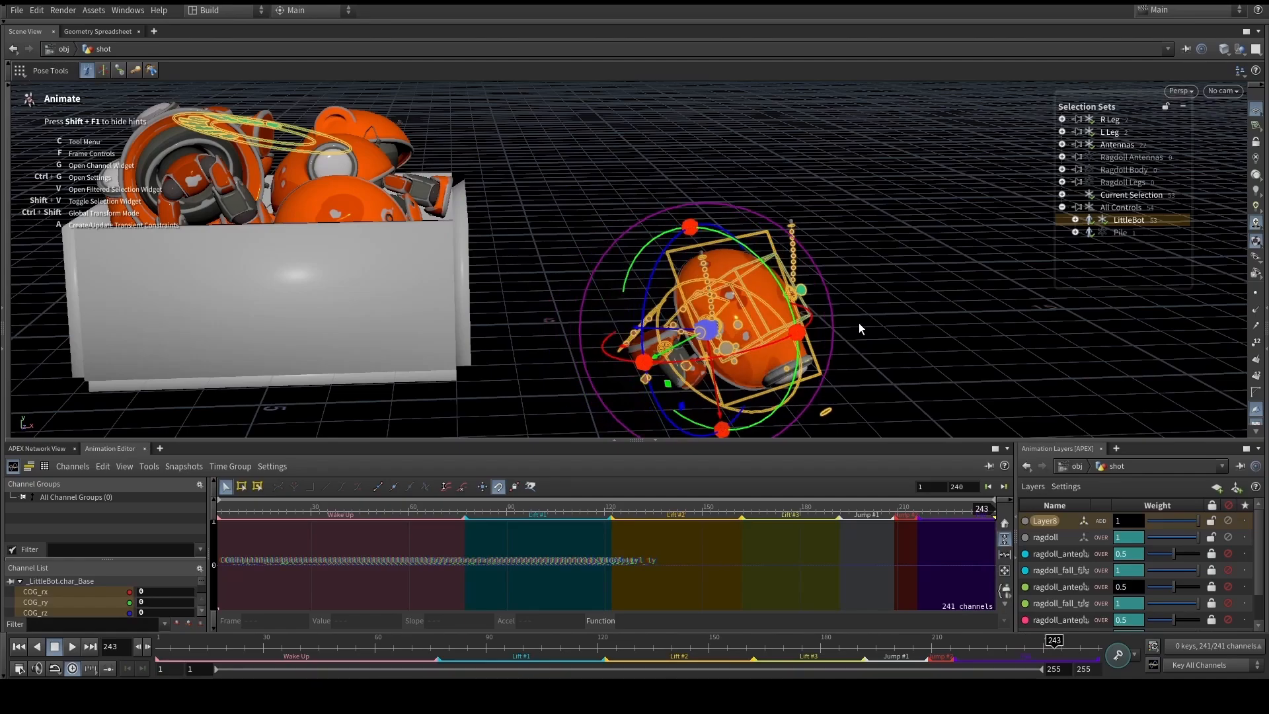
key("Left")
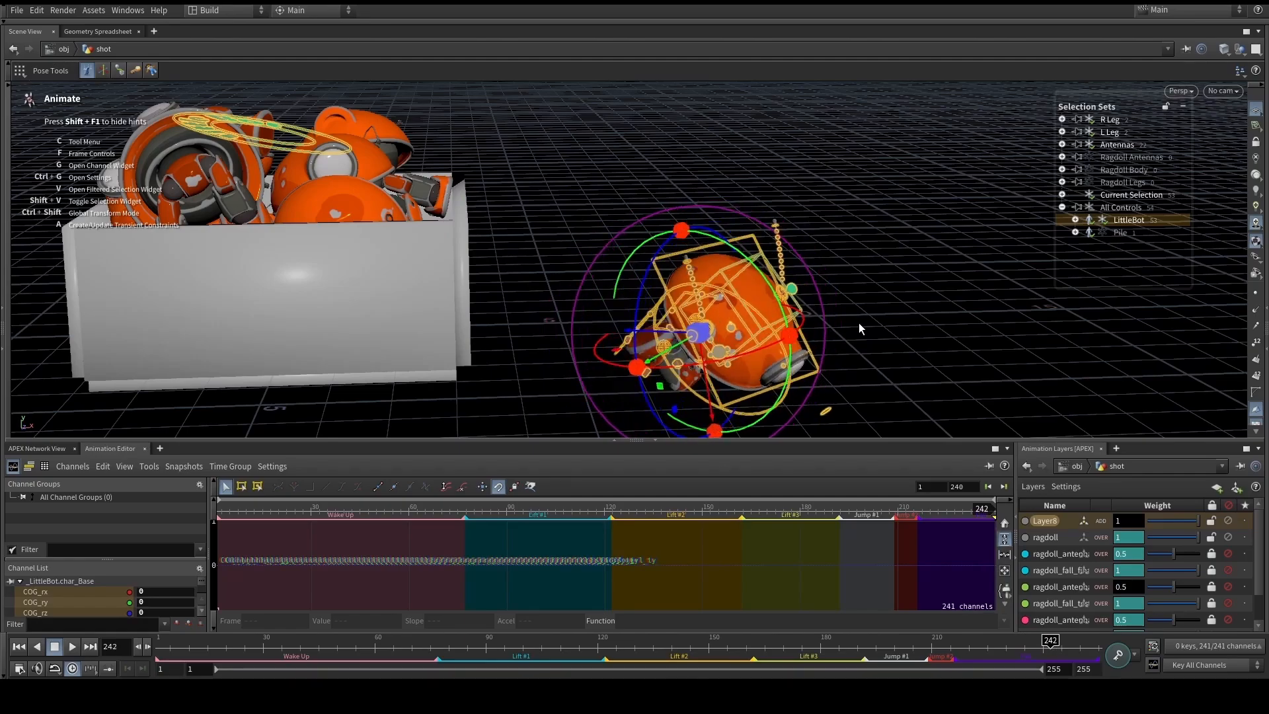
key("k")
middle_click_drag(872, 331, 823, 274, "alt")
left_click(823, 274)
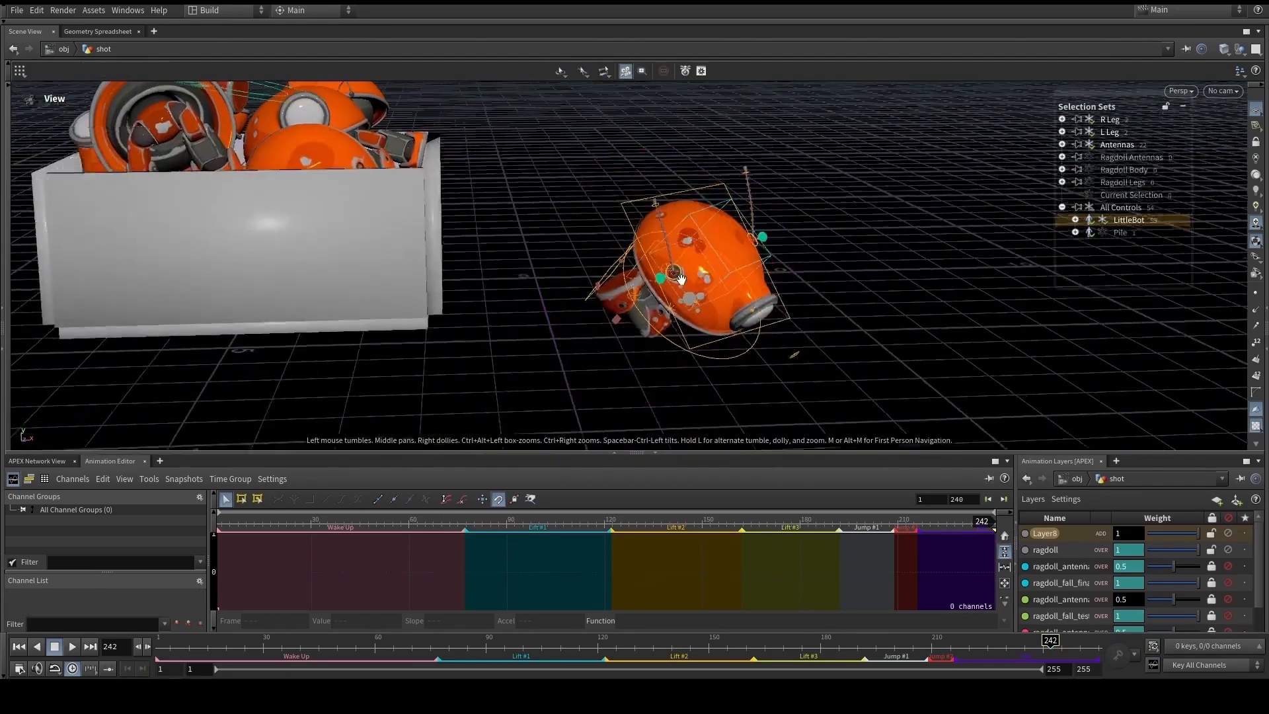
Rotate LittleBot's COG control at frame 247 to about -52, 13 and 62 degrees so the body tips over further
right_click_drag(680, 275, 764, 269, "alt")
left_click_drag(765, 269, 803, 261, "alt")
middle_click_drag(758, 272, 781, 273, "alt")
key("Right")
key("Right")
key("Right")
key("Right")
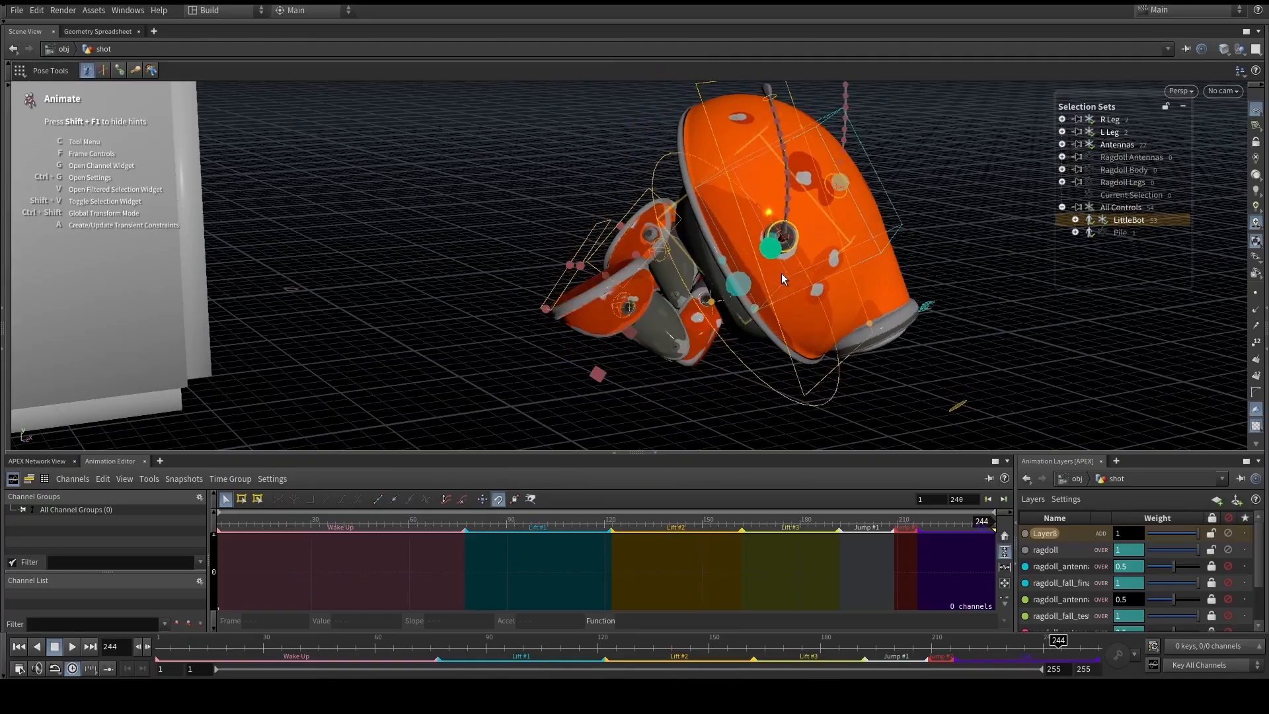
key("Right")
left_click_drag(777, 251, 612, 244, "alt")
middle_click_drag(612, 244, 582, 231, "alt")
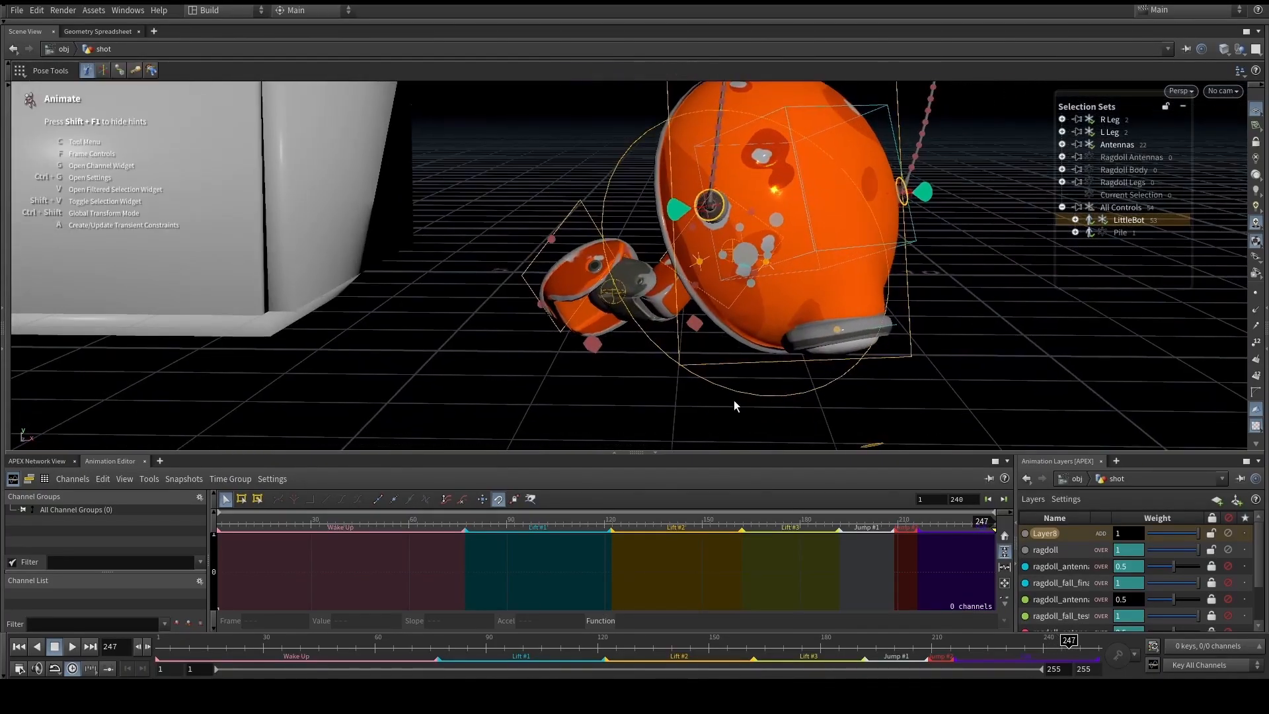
left_click(734, 391)
left_click_drag(734, 391, 674, 256, "alt")
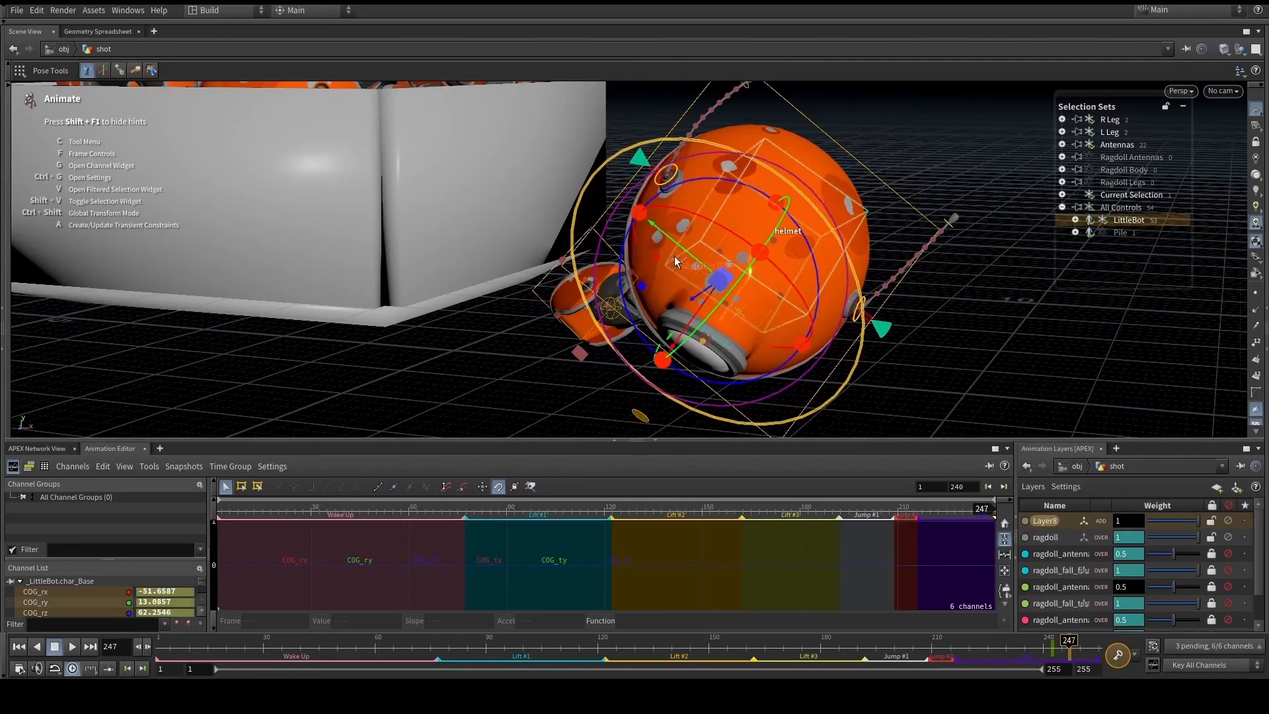
key("Escape")
middle_click_drag(793, 257, 797, 260)
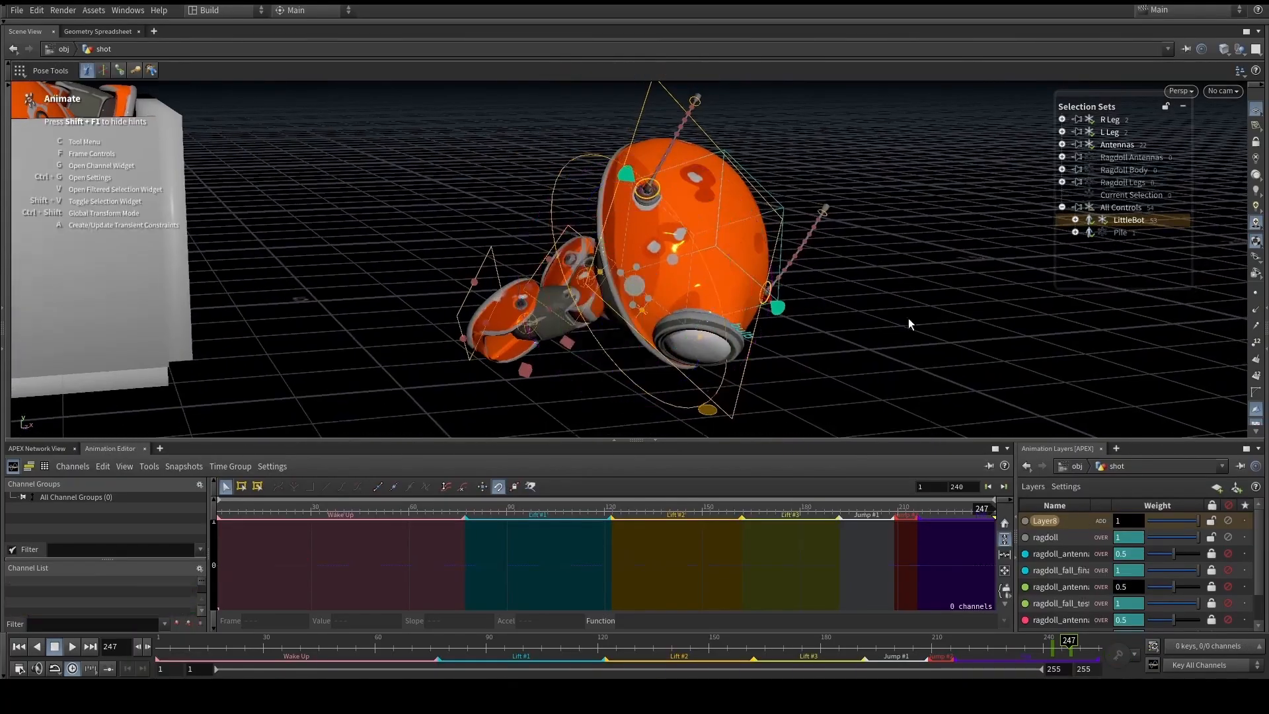
left_click(909, 323)
Collapse the animation editor and examine LittleBot's tilted landing between frames 247 and 250 beside the box
mouse_move(1065, 651)
left_mouse_down()
mouse_move(994, 641)
mouse_move(1080, 640)
left_mouse_up()
left_click_drag(644, 277, 671, 269, "alt")
right_click_drag(671, 269, 632, 294, "alt")
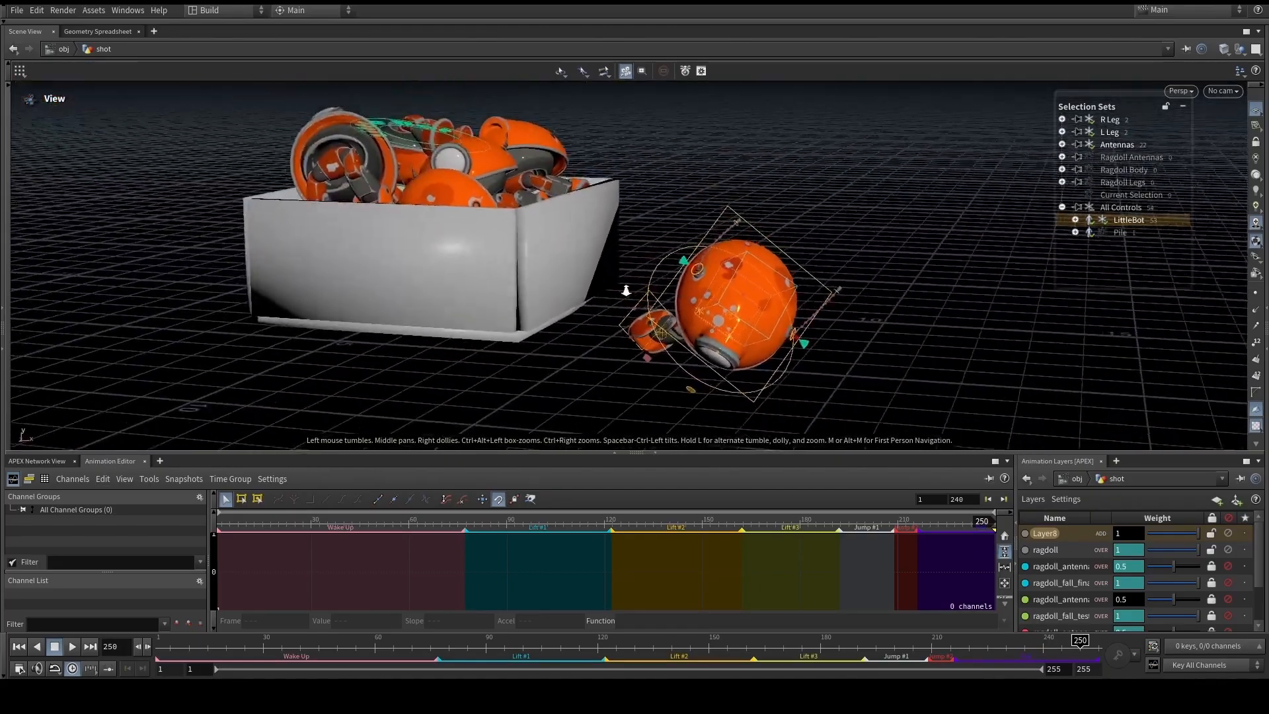
left_click_drag(632, 294, 664, 267, "alt")
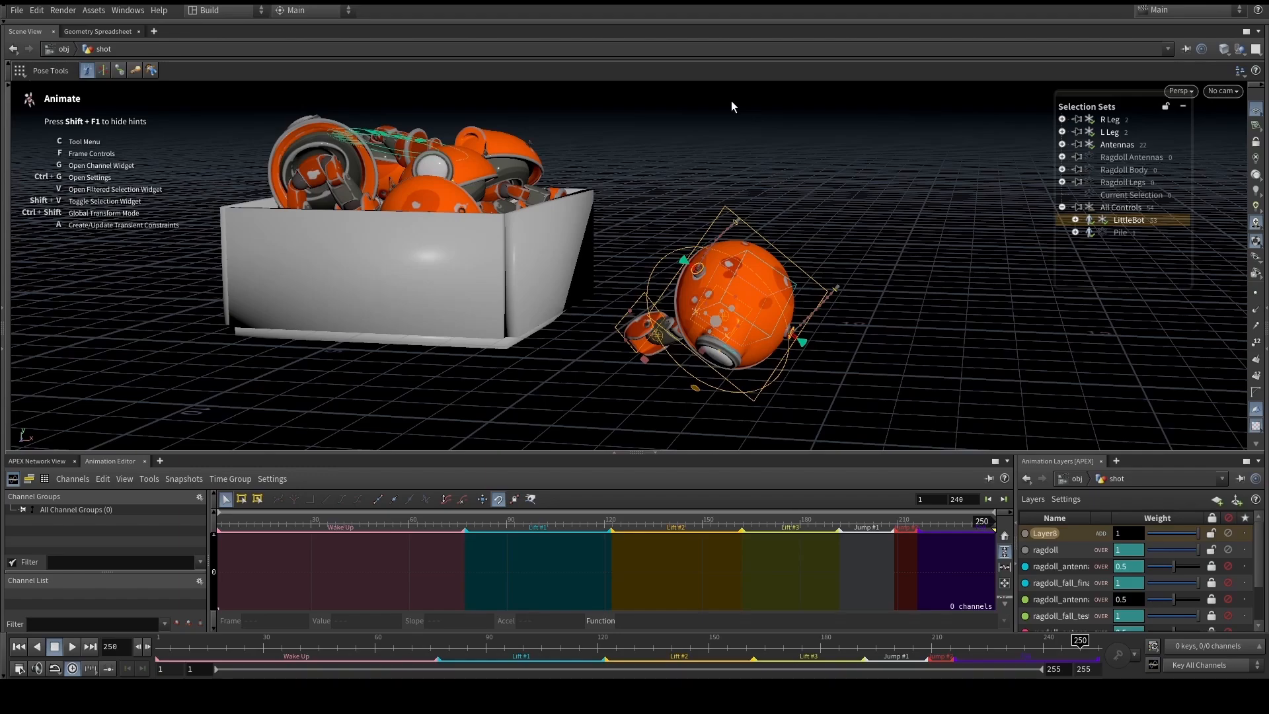
left_click(658, 454)
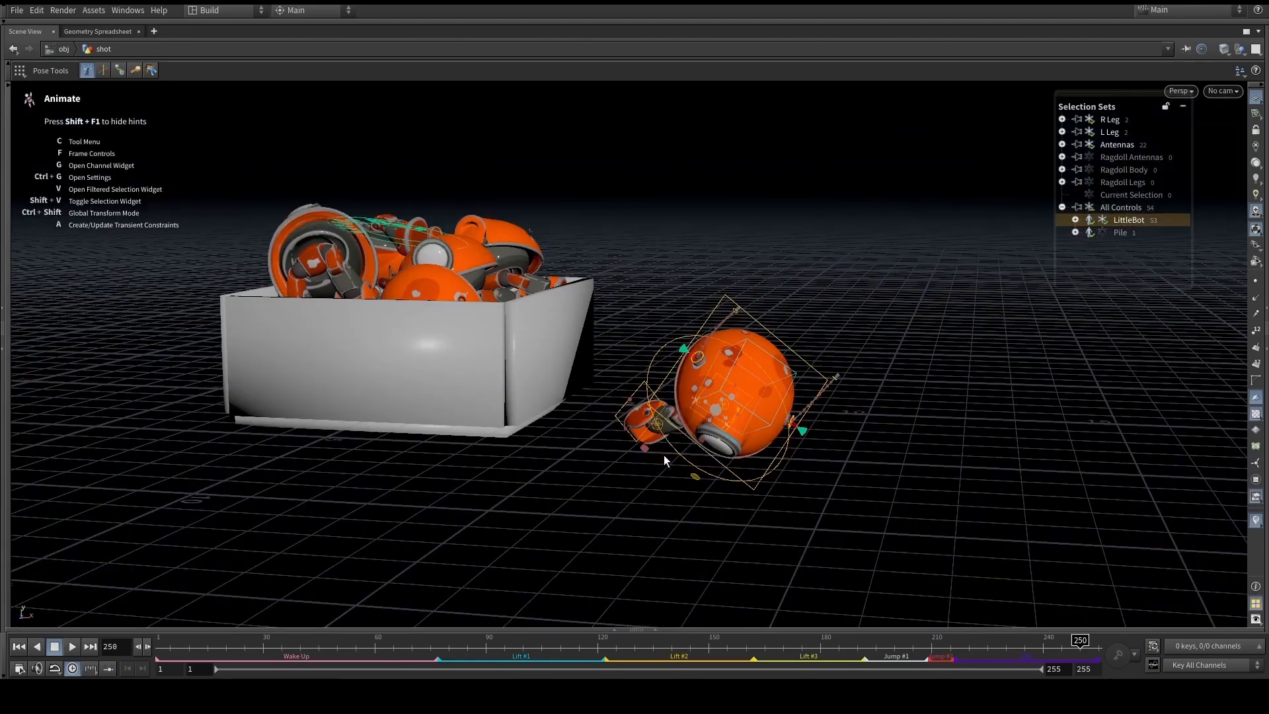
left_click_drag(659, 455, 727, 410, "alt")
right_click_drag(727, 410, 767, 379, "alt")
left_click_drag(766, 378, 592, 368, "alt")
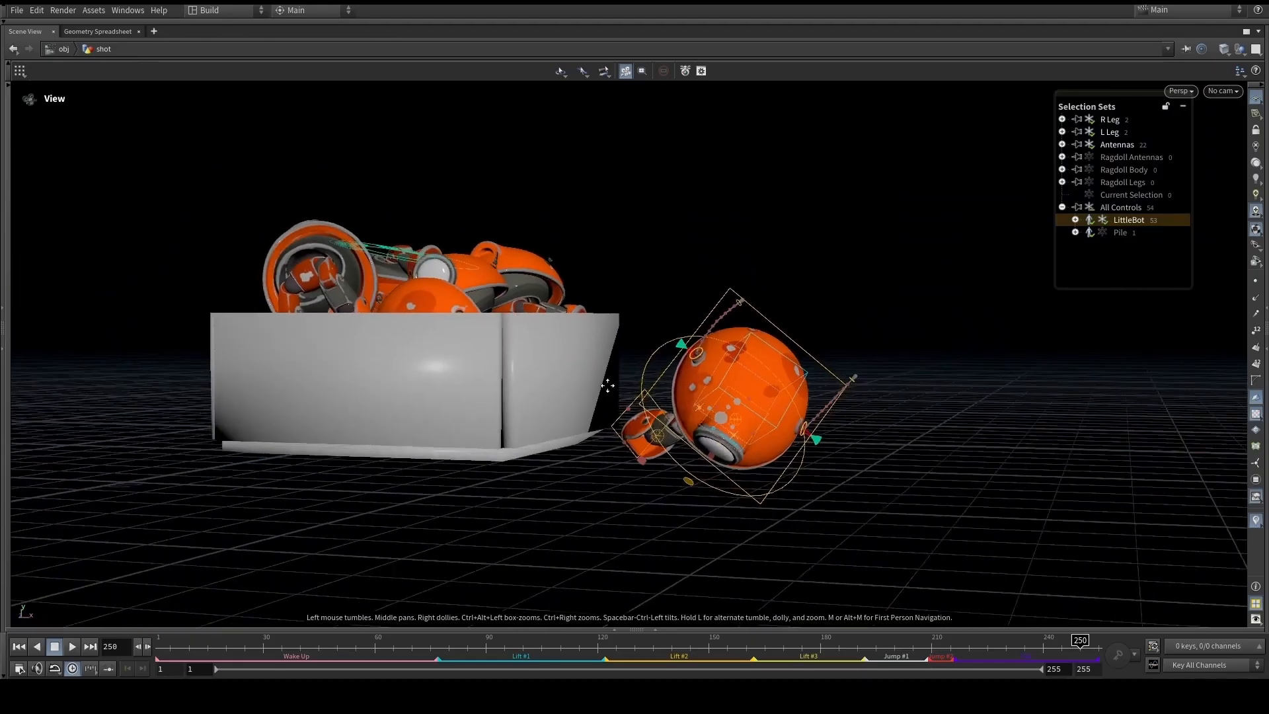
middle_click_drag(592, 368, 765, 390, "alt")
left_click_drag(765, 390, 813, 403, "alt")
mouse_move(1047, 644)
left_mouse_down()
mouse_move(912, 645)
mouse_move(1069, 642)
left_mouse_up()
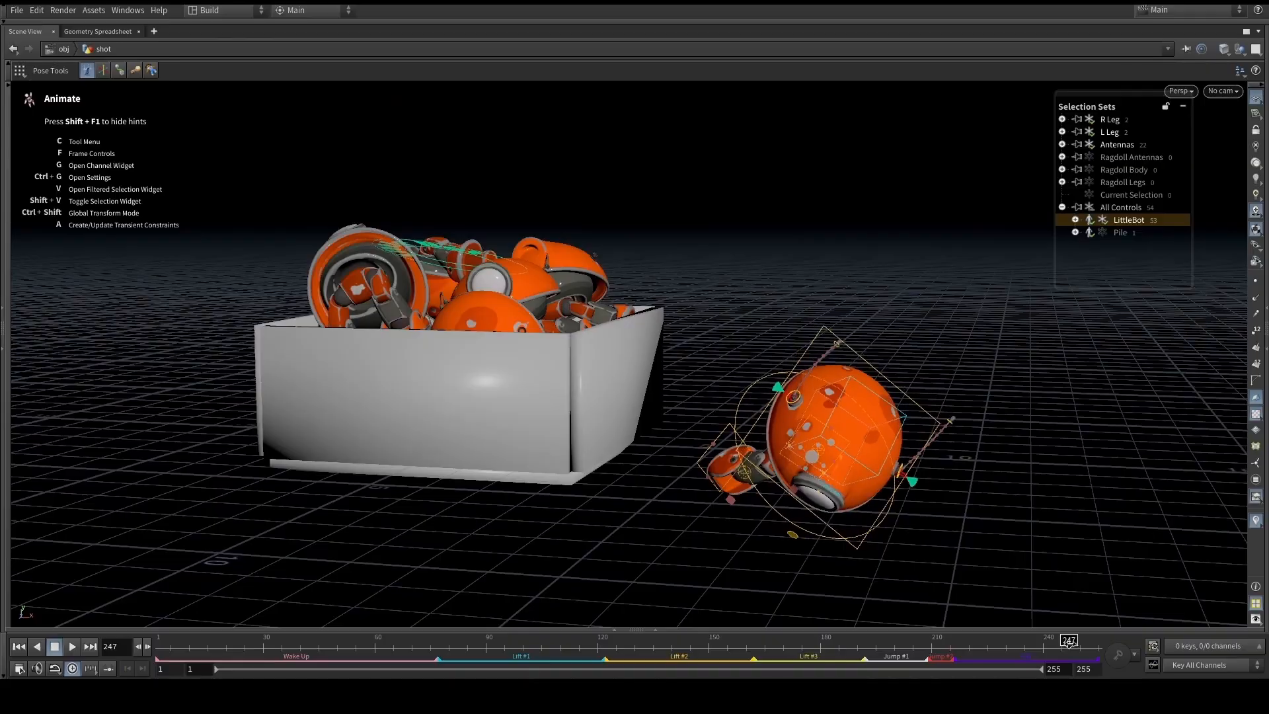
Rotate LittleBot's COG control at frame 247 to reduce the body's tilt and check the pose from the side
left_click(815, 535)
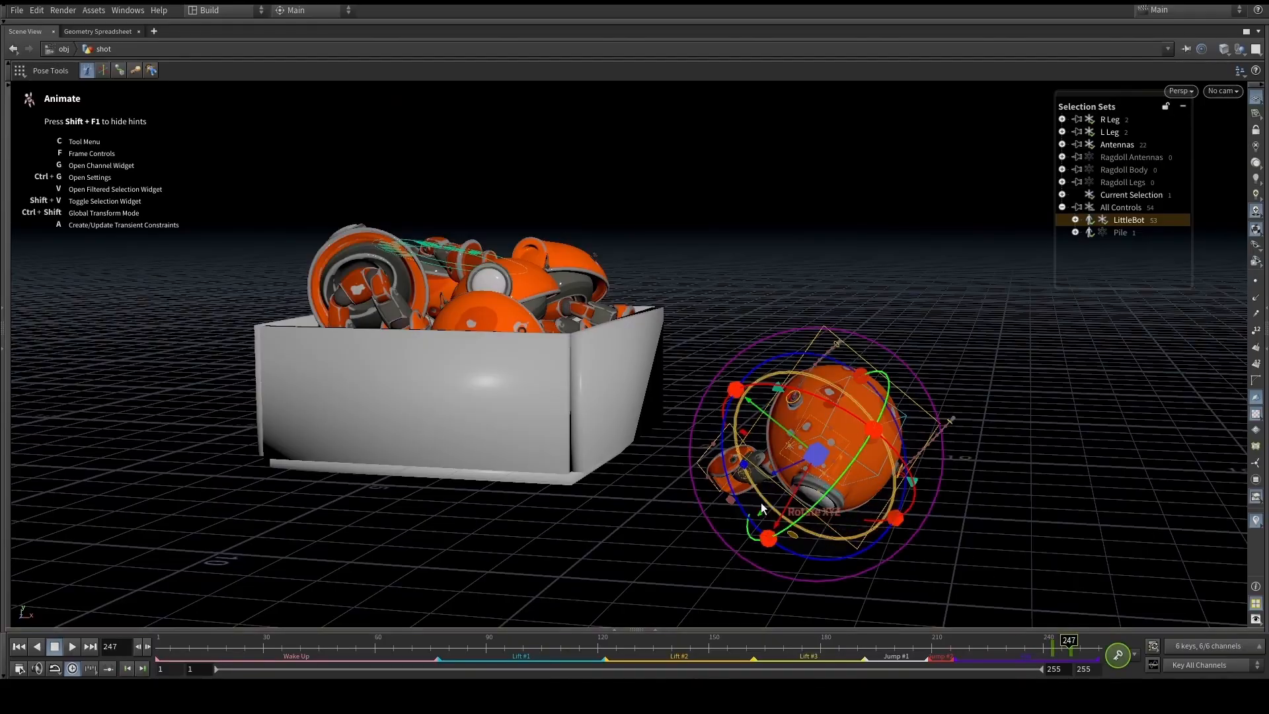
left_click_drag(738, 503, 783, 527)
left_click(1057, 443)
left_click_drag(665, 280, 466, 228, "alt")
Switch to the Ragdoll tool, show the ragdoll in place of the LittleBot character, and display the solver settings
left_click(152, 71)
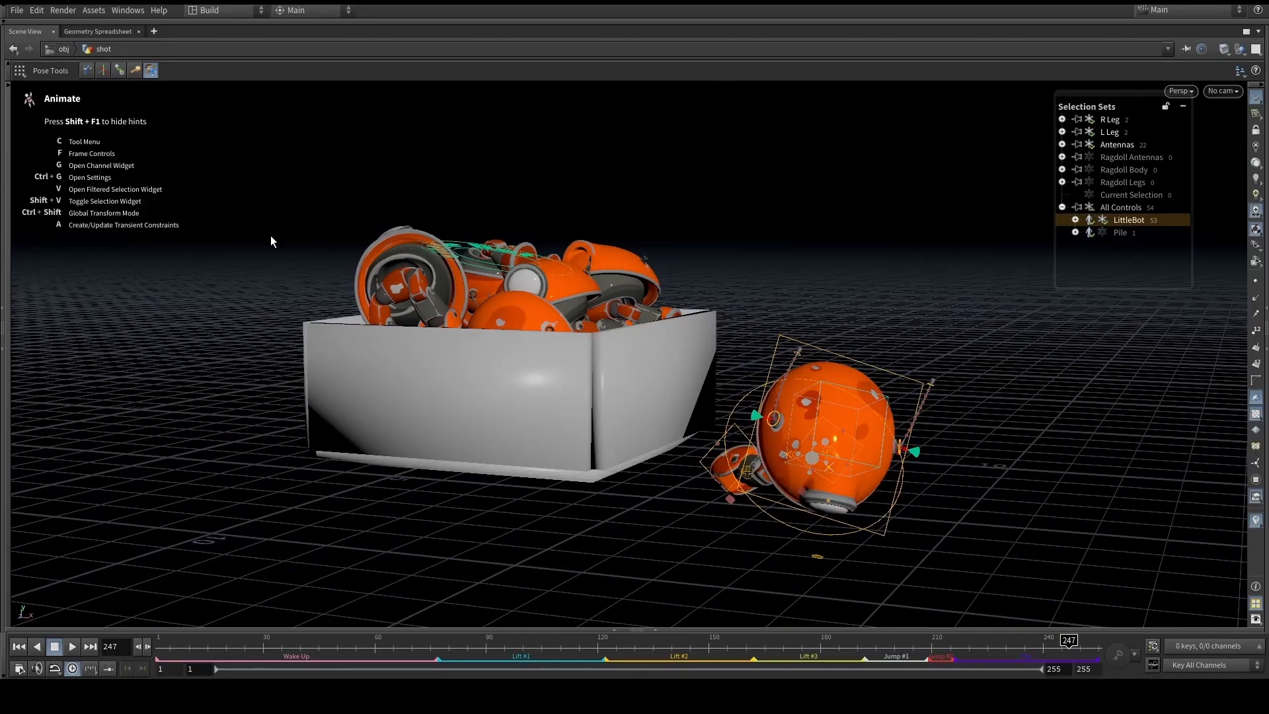
left_click(1090, 220)
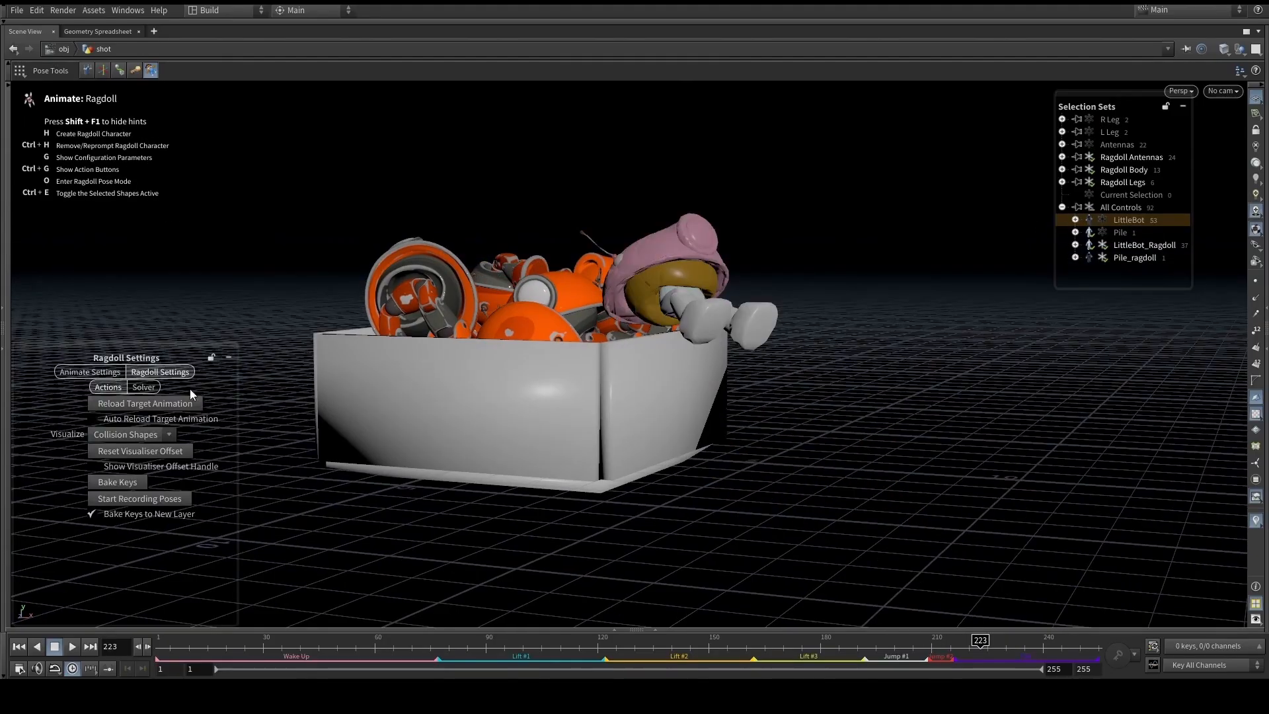
left_click(144, 386)
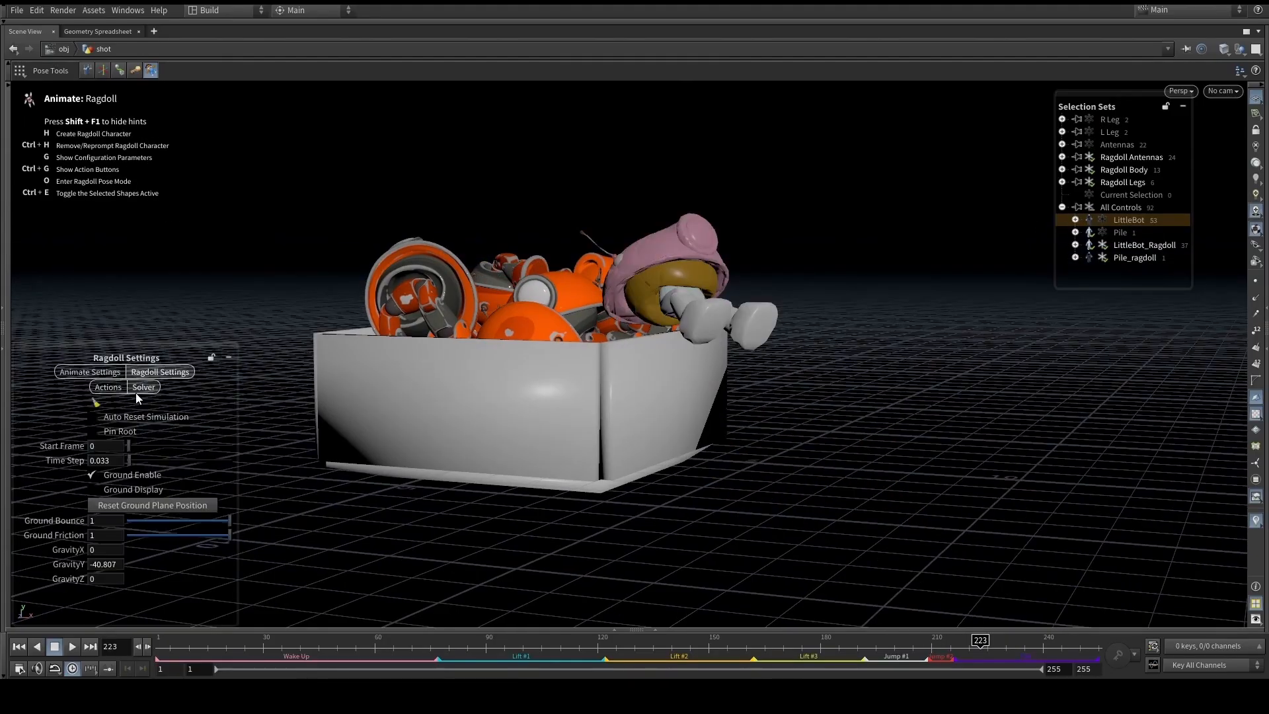
Set the ragdoll solver's GravityY to -80.807 and play the simulated fall from frame 192
left_click(101, 561)
mouse_move(976, 642)
left_mouse_down()
mouse_move(869, 642)
mouse_move(1103, 660)
mouse_move(890, 660)
mouse_move(1066, 669)
left_mouse_up()
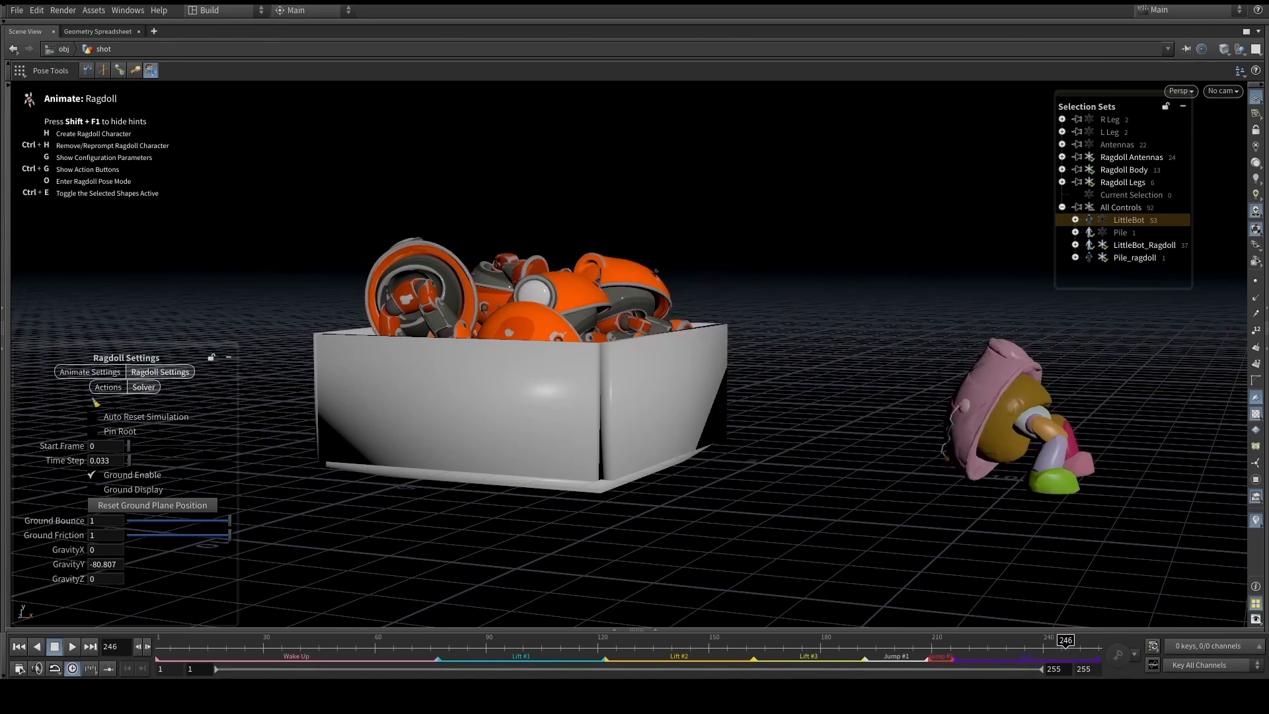
left_click_drag(880, 645, 865, 644)
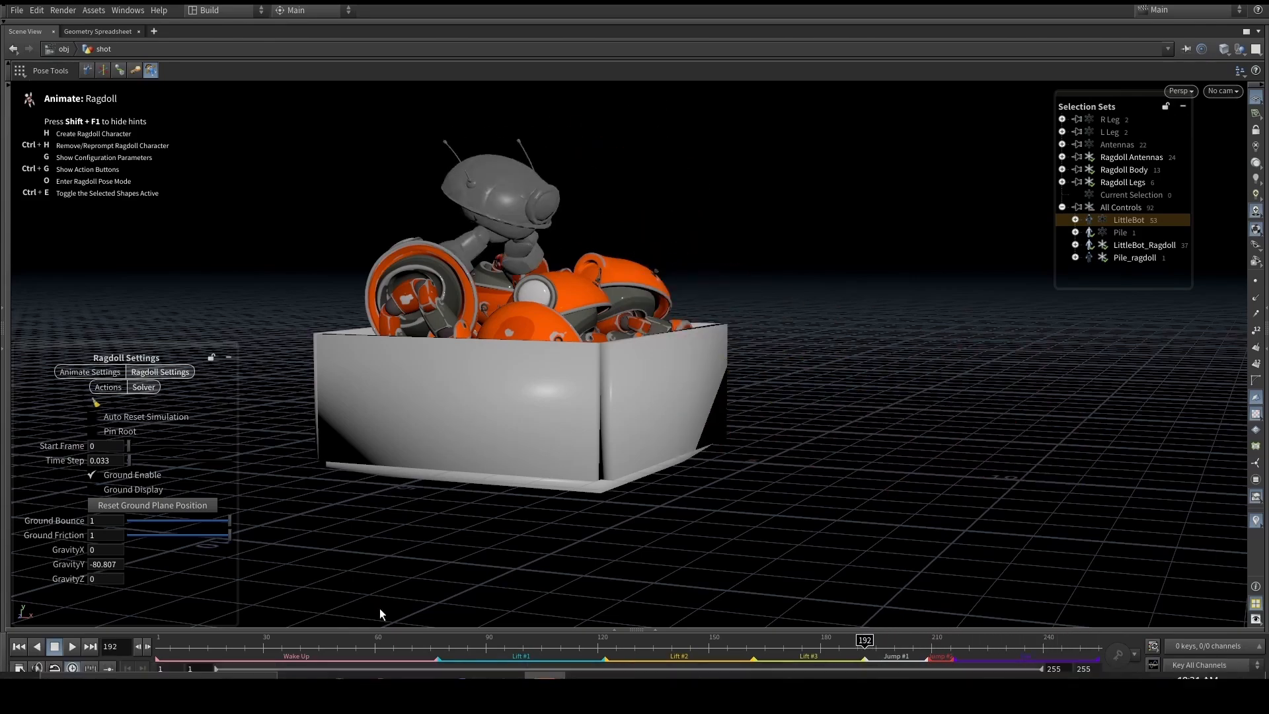
left_click(70, 649)
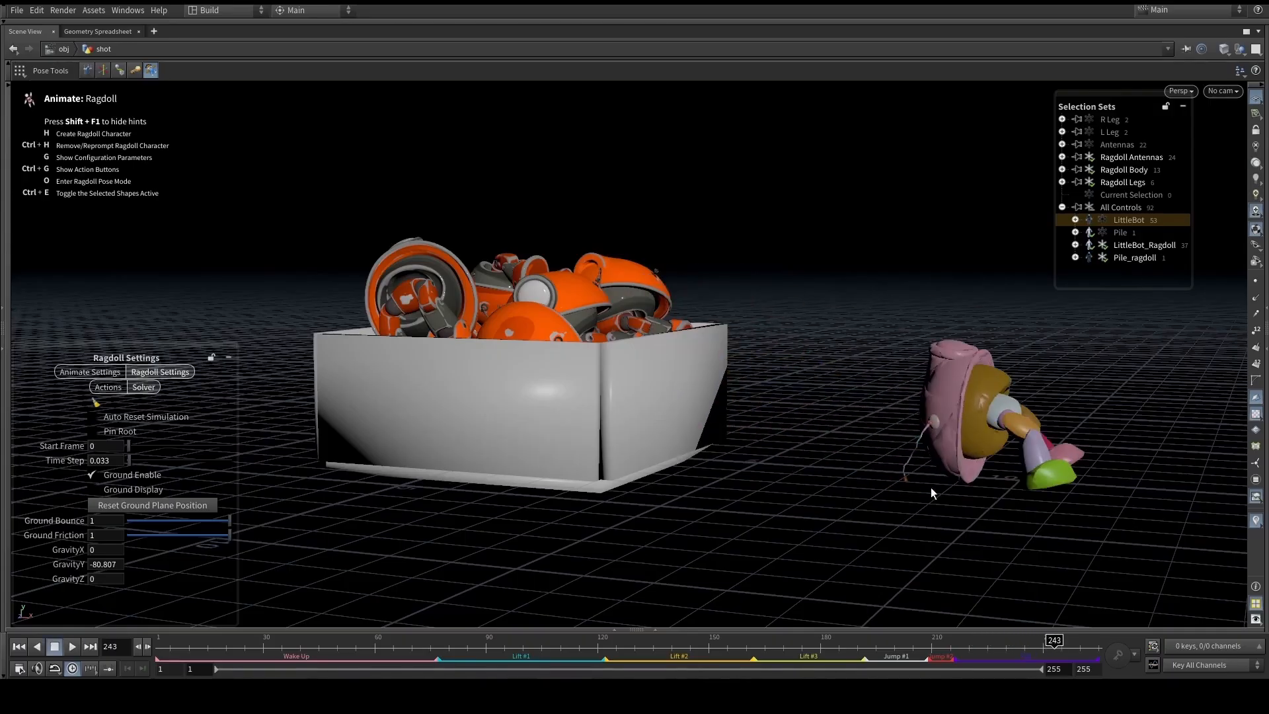
left_click_drag(751, 380, 761, 384, "alt")
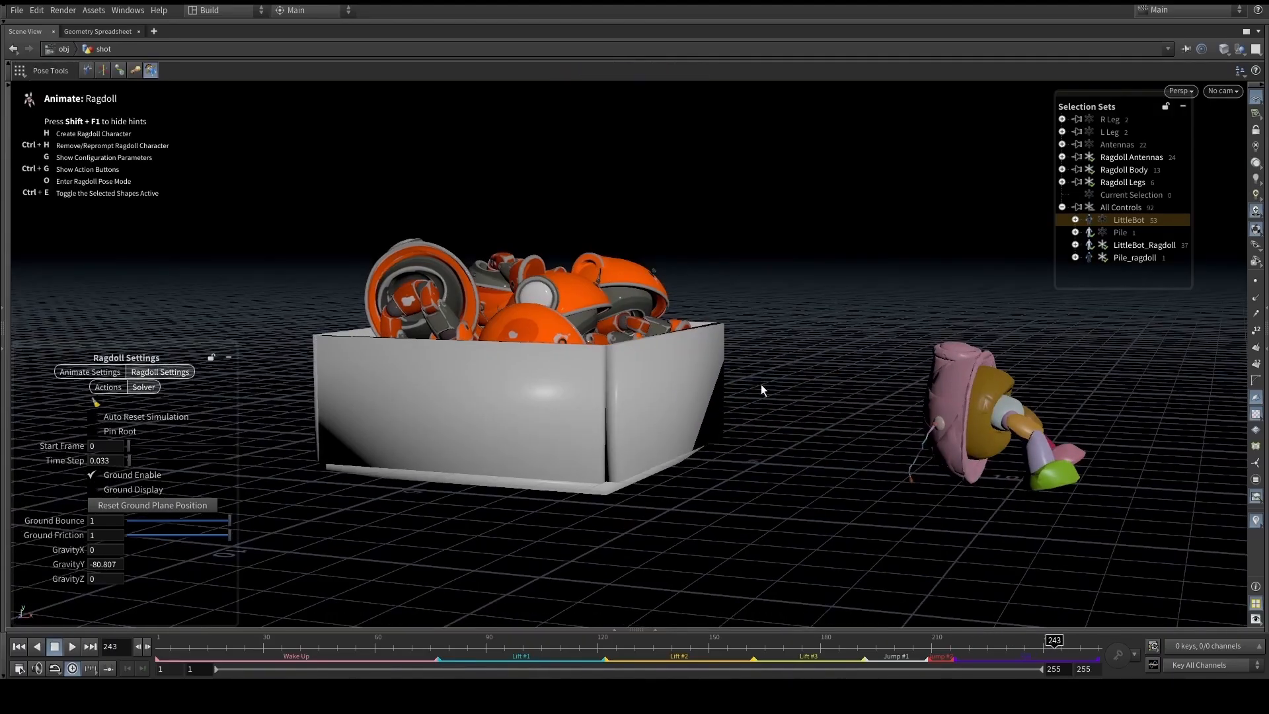
Set the ragdoll solver's GravityY back to -40.807 and rewind to frame 175
double_click(98, 567)
type("40")
key("Return")
left_click_drag(876, 640, 802, 640)
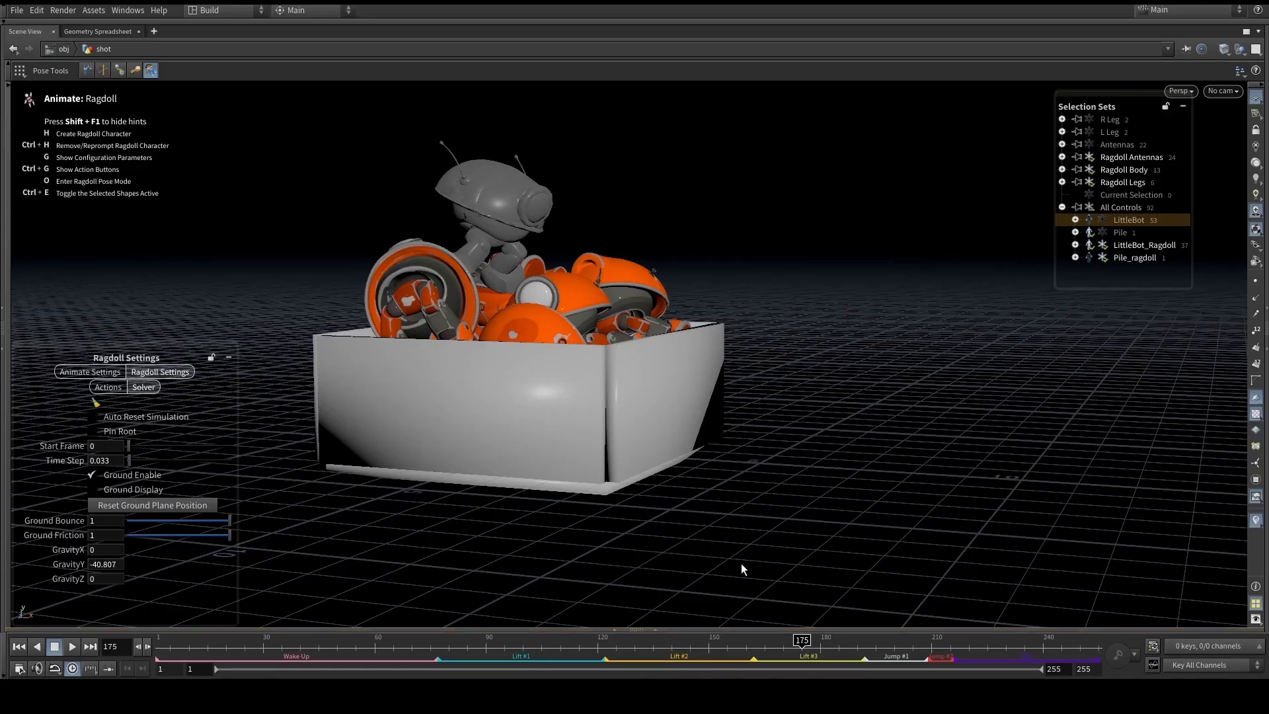
Reframe the box and LittleBot, then scrub through the lifts up to frame 190 to review the motion
left_click(656, 632)
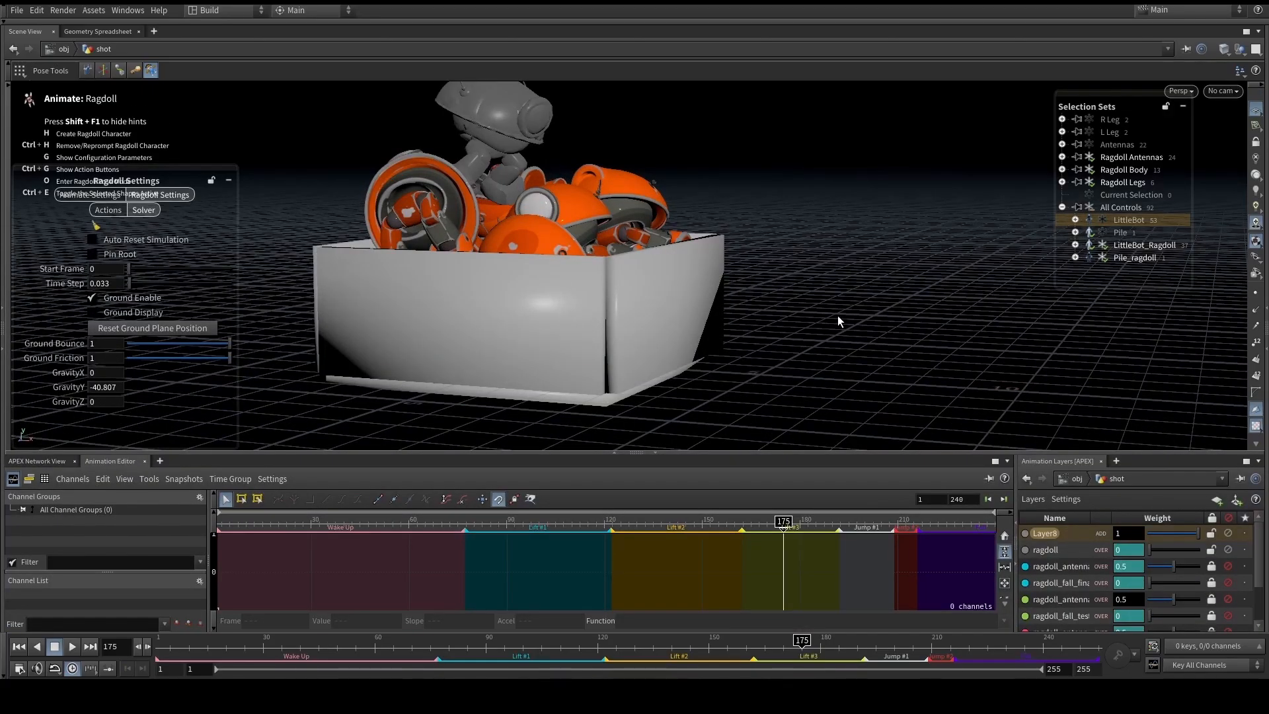
left_click(656, 452)
scroll(621, 301, "up", 1)
middle_click_drag(621, 302, 671, 495)
left_click_drag(671, 496, 661, 485)
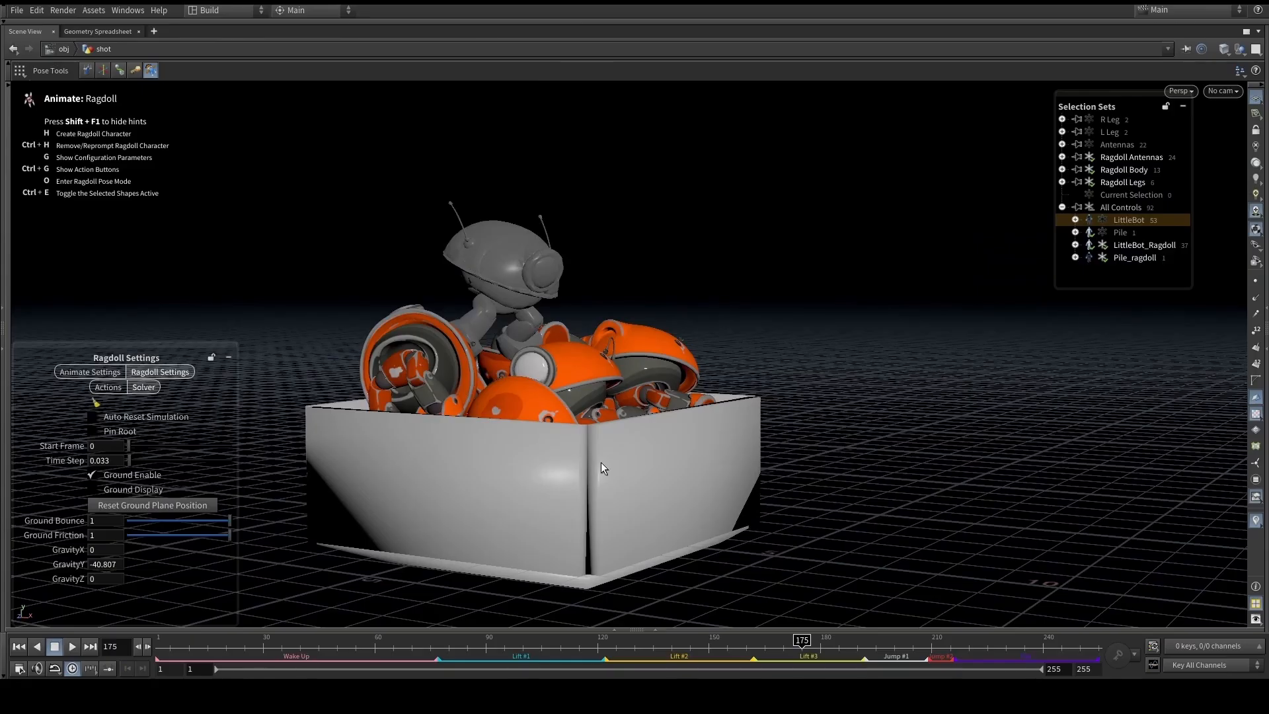
left_click_drag(442, 640, 858, 636)
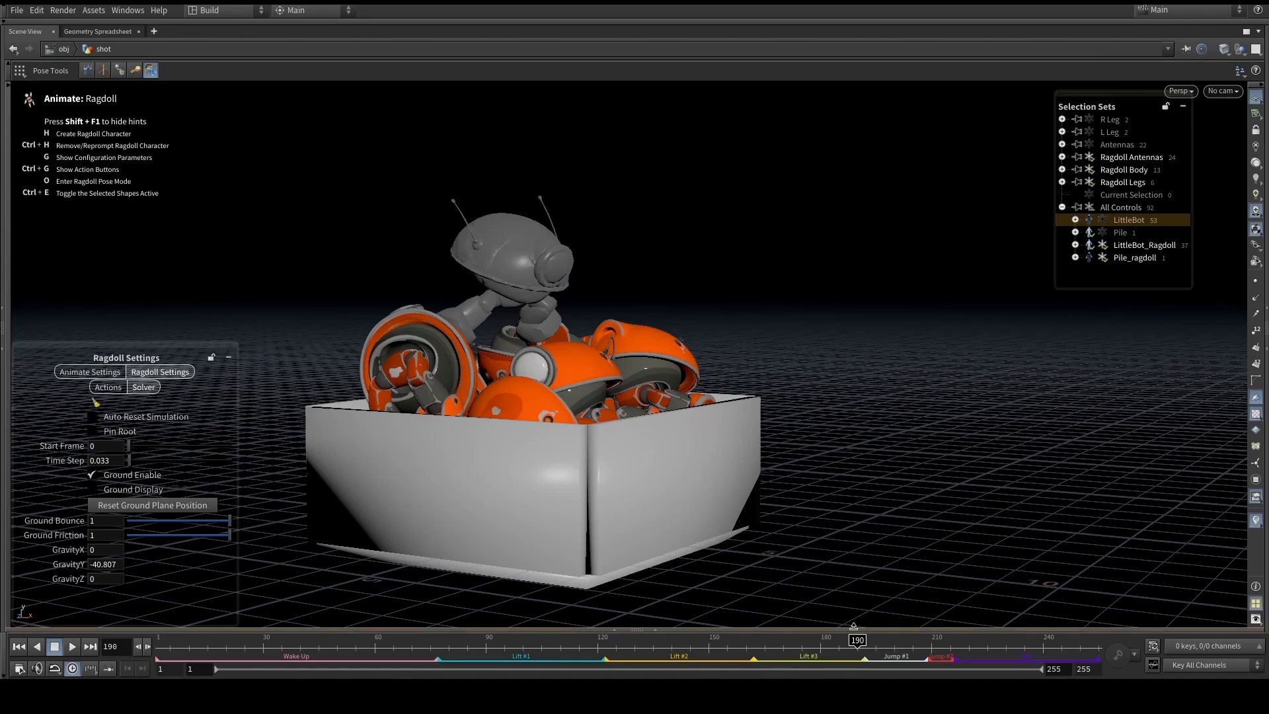
Delete the additive animation layer that was created from LittleBot's controls
left_click(853, 627)
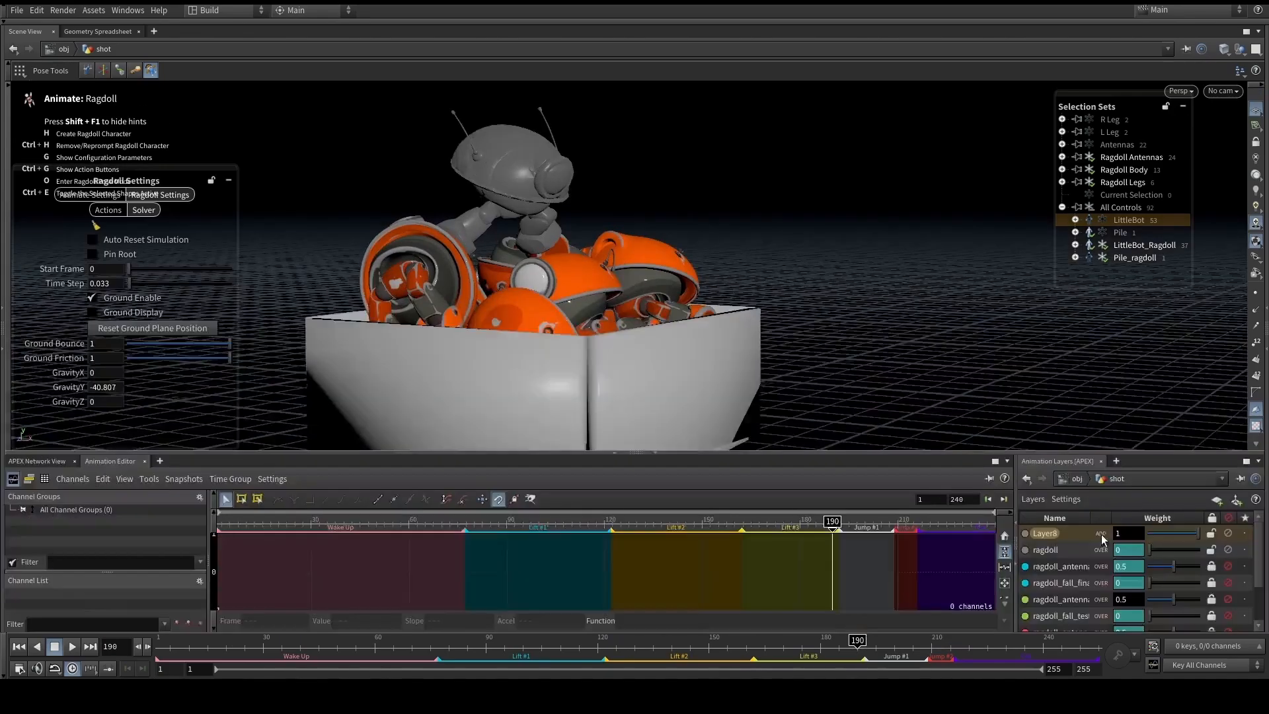
right_click(1057, 536)
left_click(1067, 525)
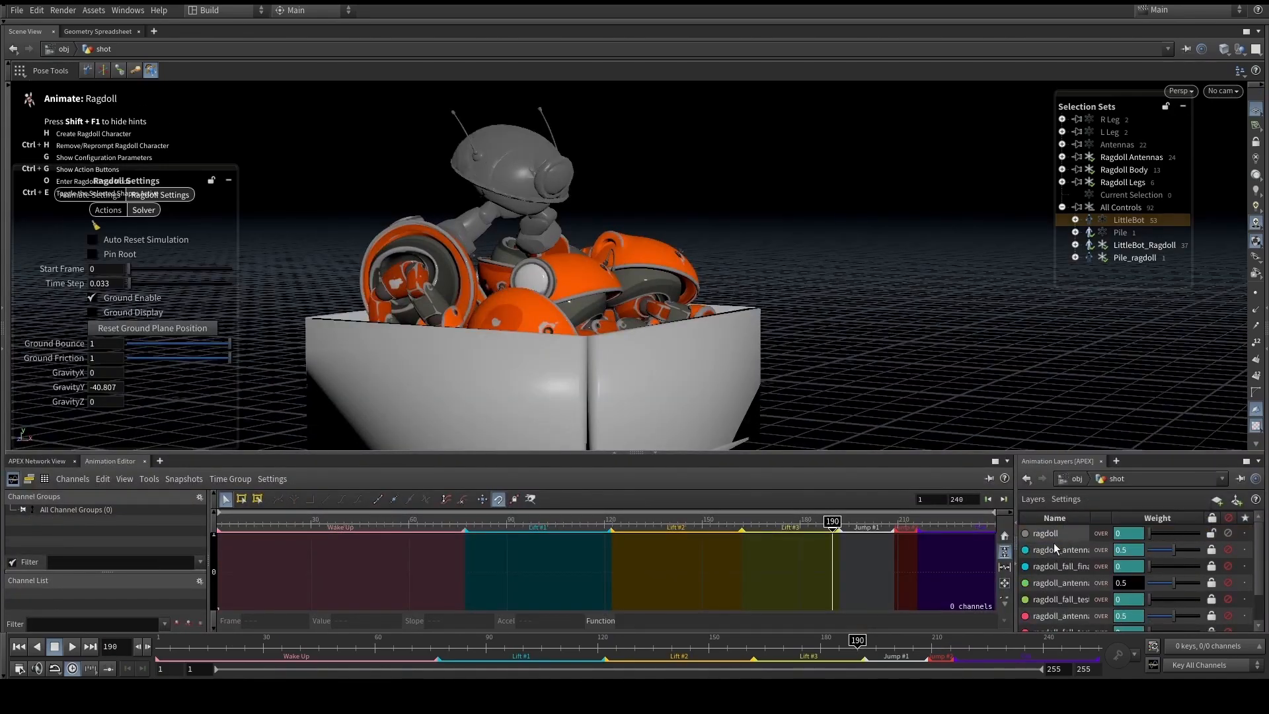
Reload the target animation for both LittleBot_Ragdoll_motionclip and Pile_ragdoll_motionclip
left_click(657, 454)
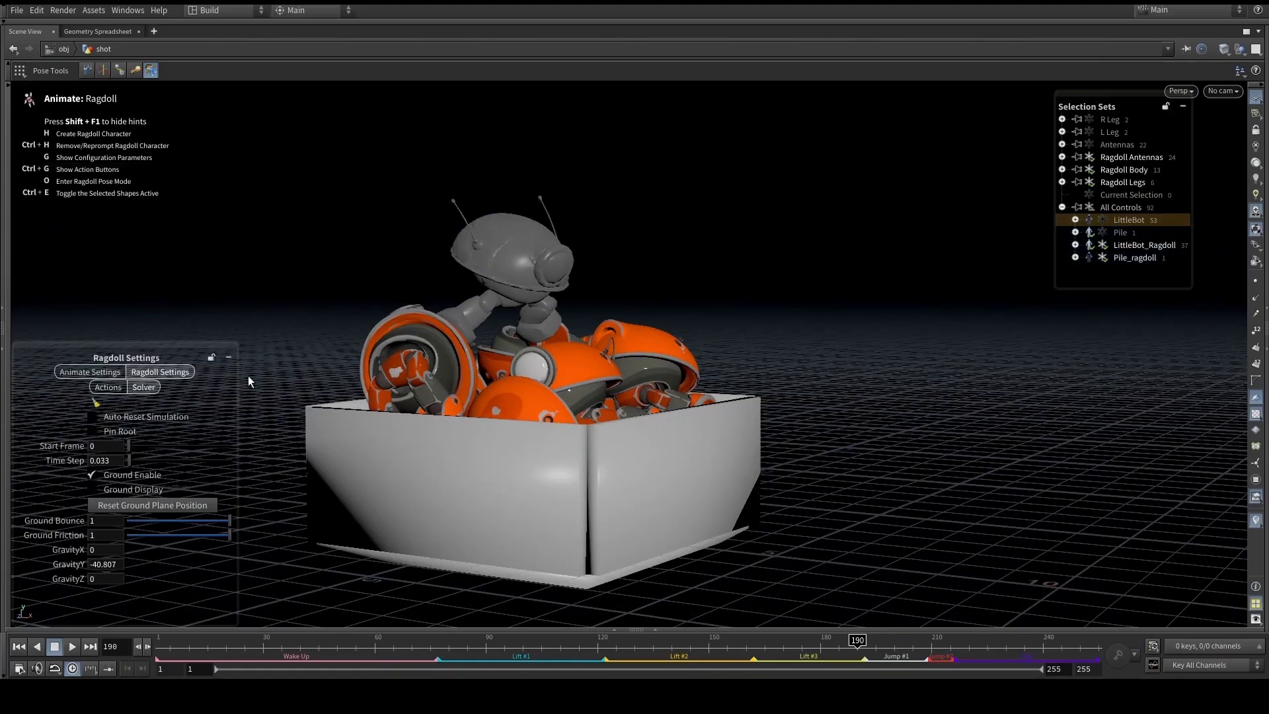
left_click(108, 387)
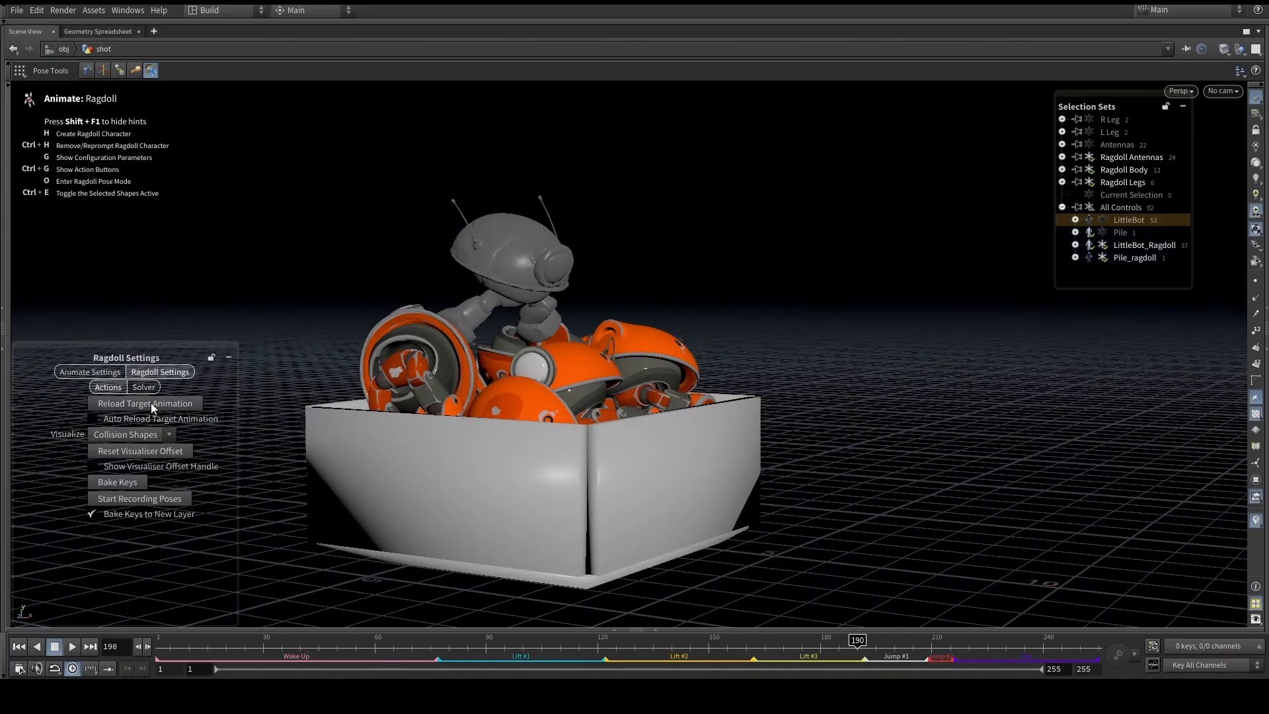
left_click(151, 402)
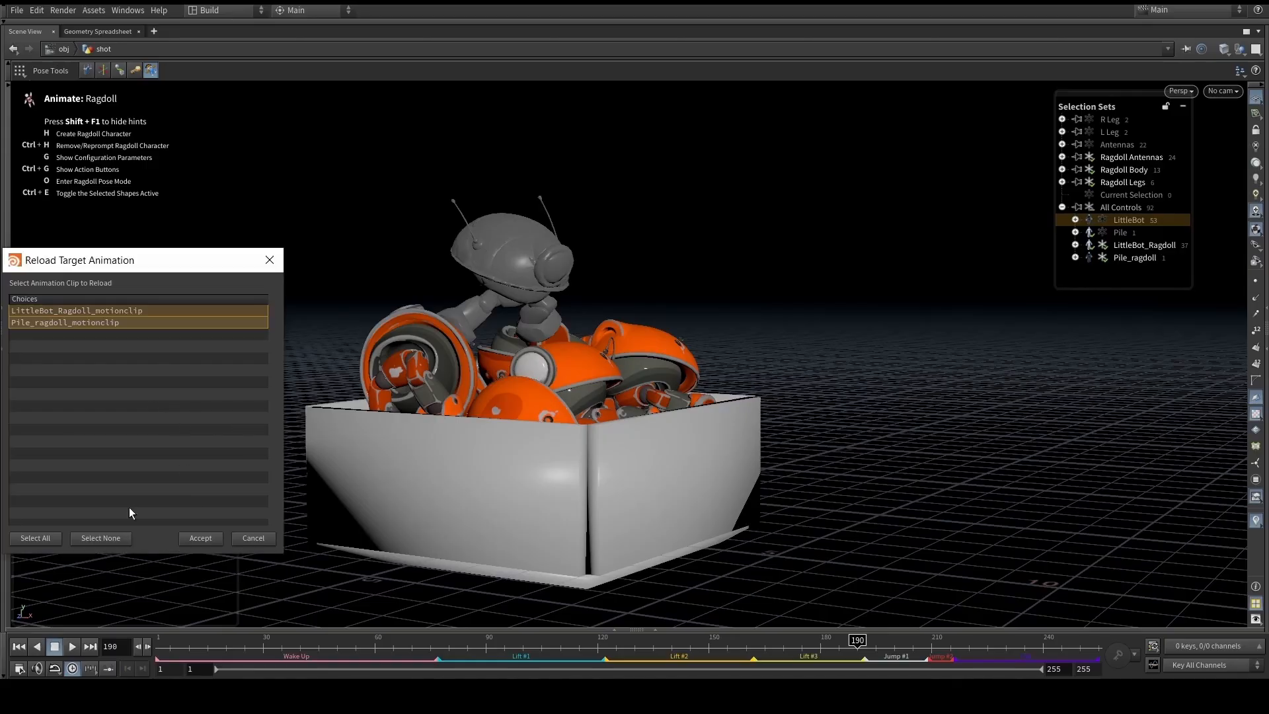
left_click(198, 539)
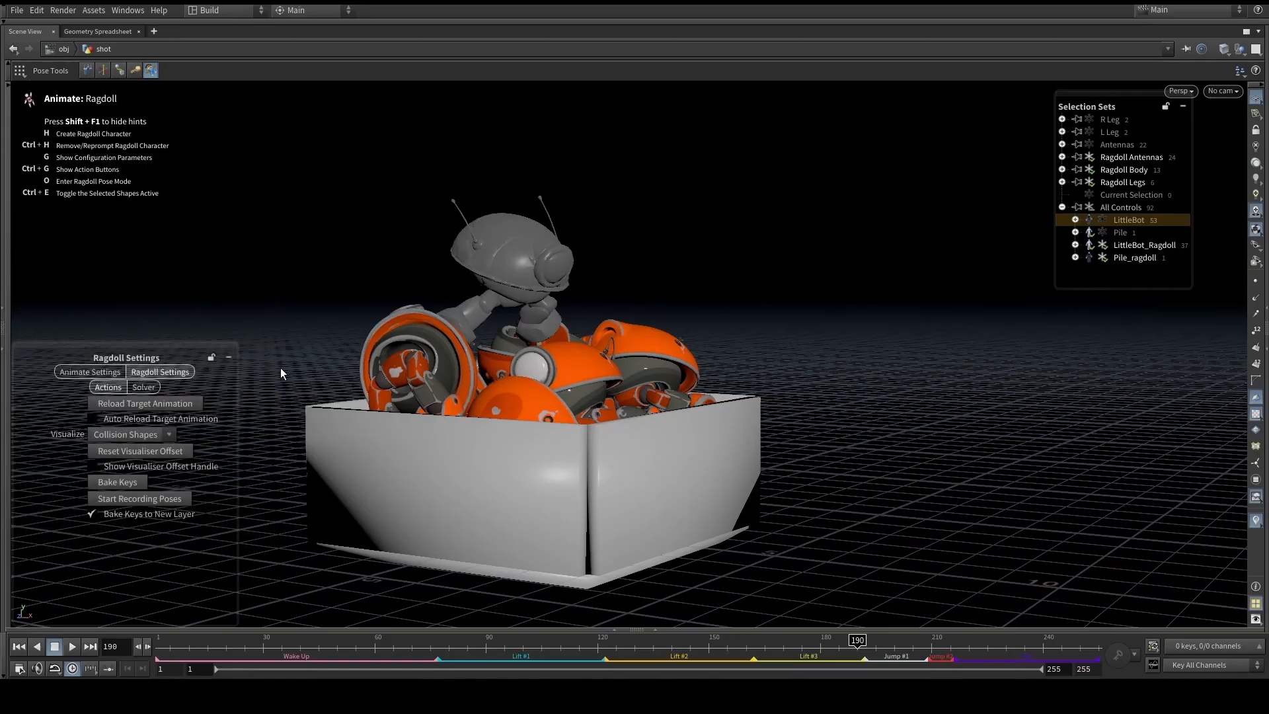
Select the LittleBot_Ragdoll controls and delete all their keys in the animation curves
left_click(516, 260)
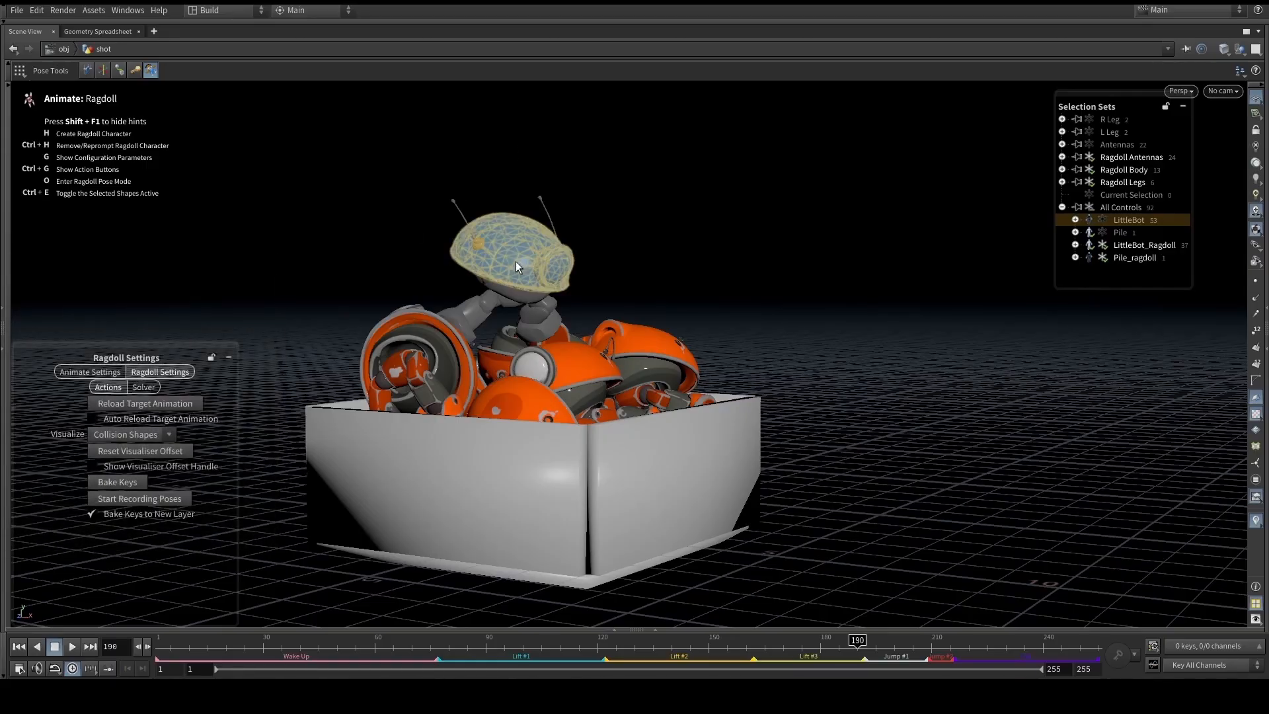
left_click(1141, 245)
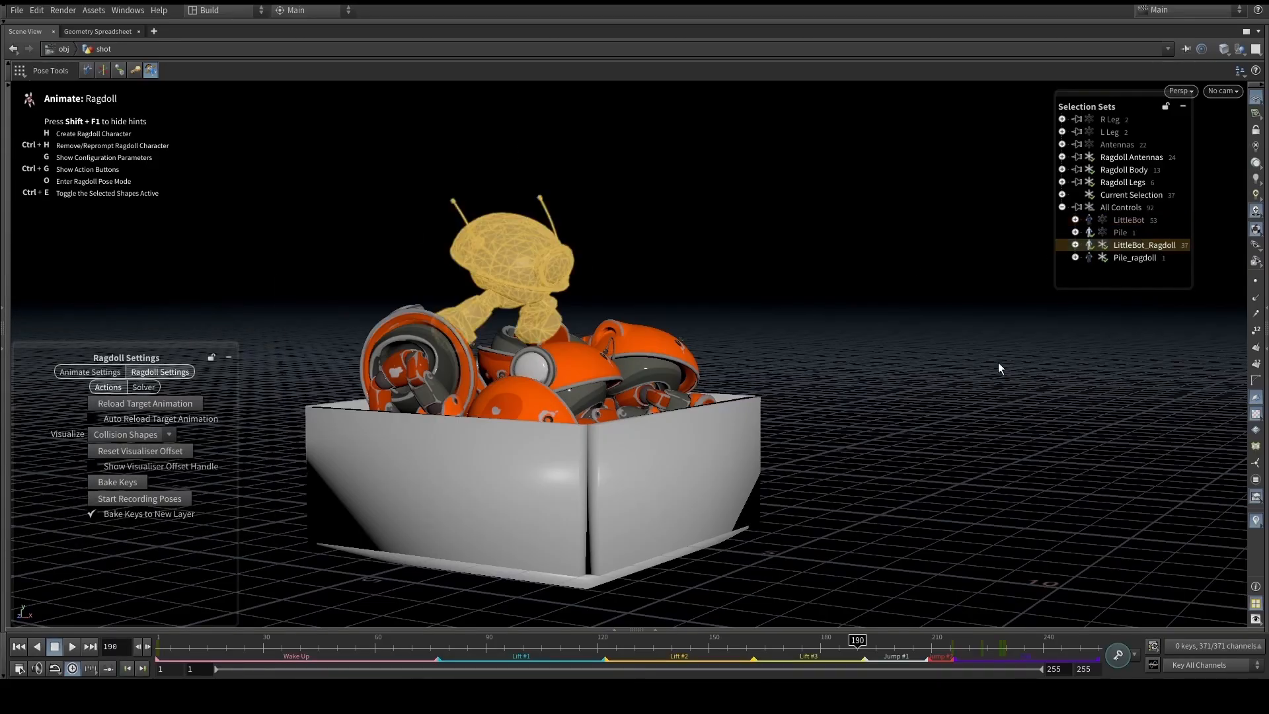
left_click(759, 630)
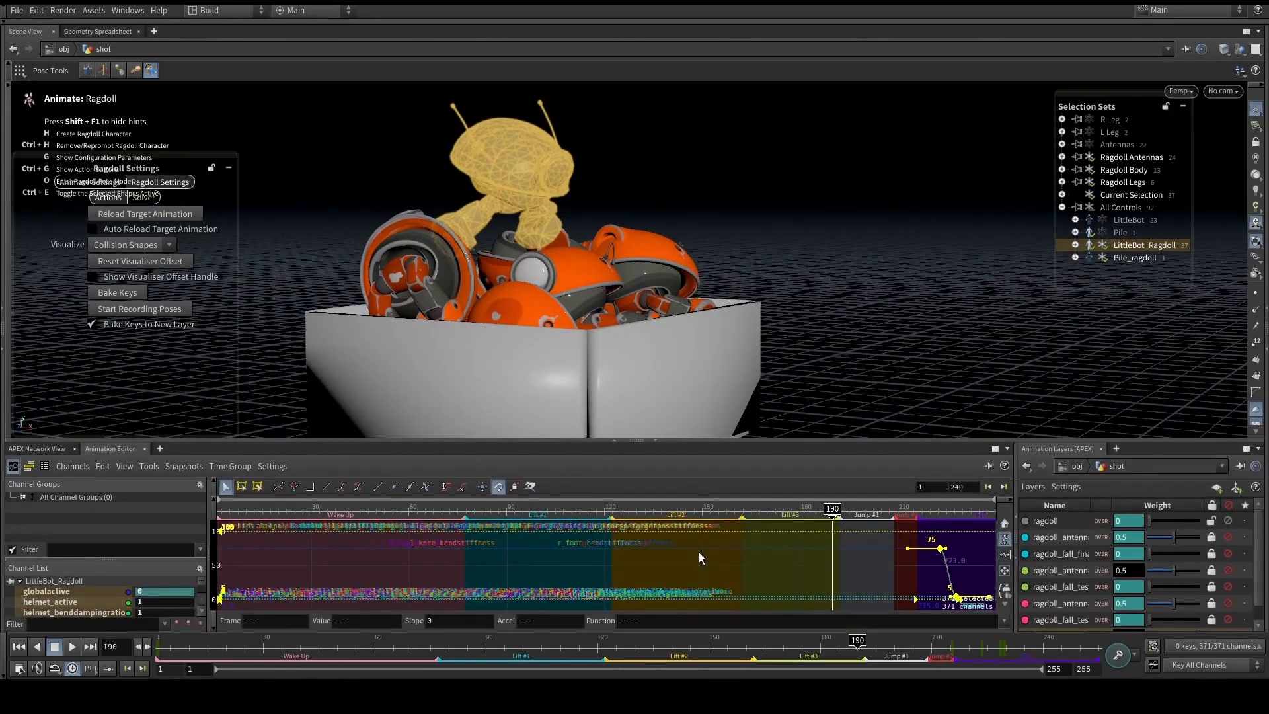
left_click(700, 552)
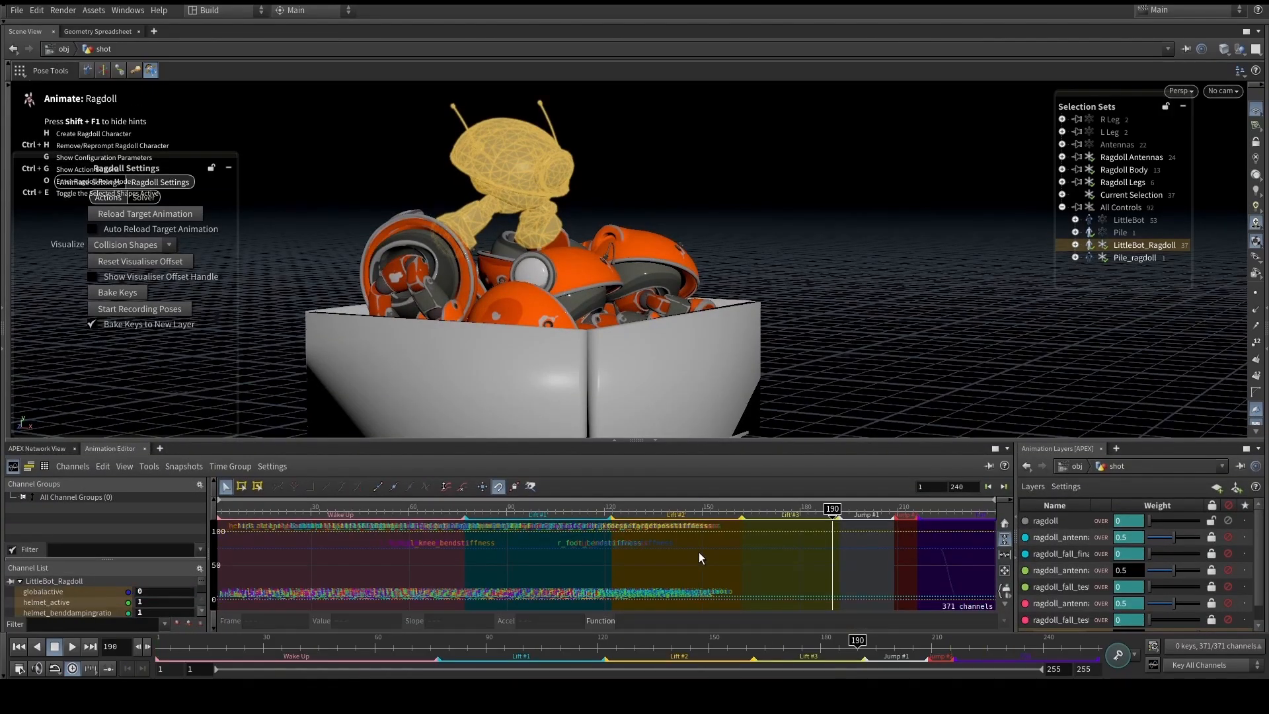
left_click(659, 442)
Turn on Character Active for all the LittleBot_Ragdoll controls
key("g")
left_click(687, 419)
left_click(685, 433)
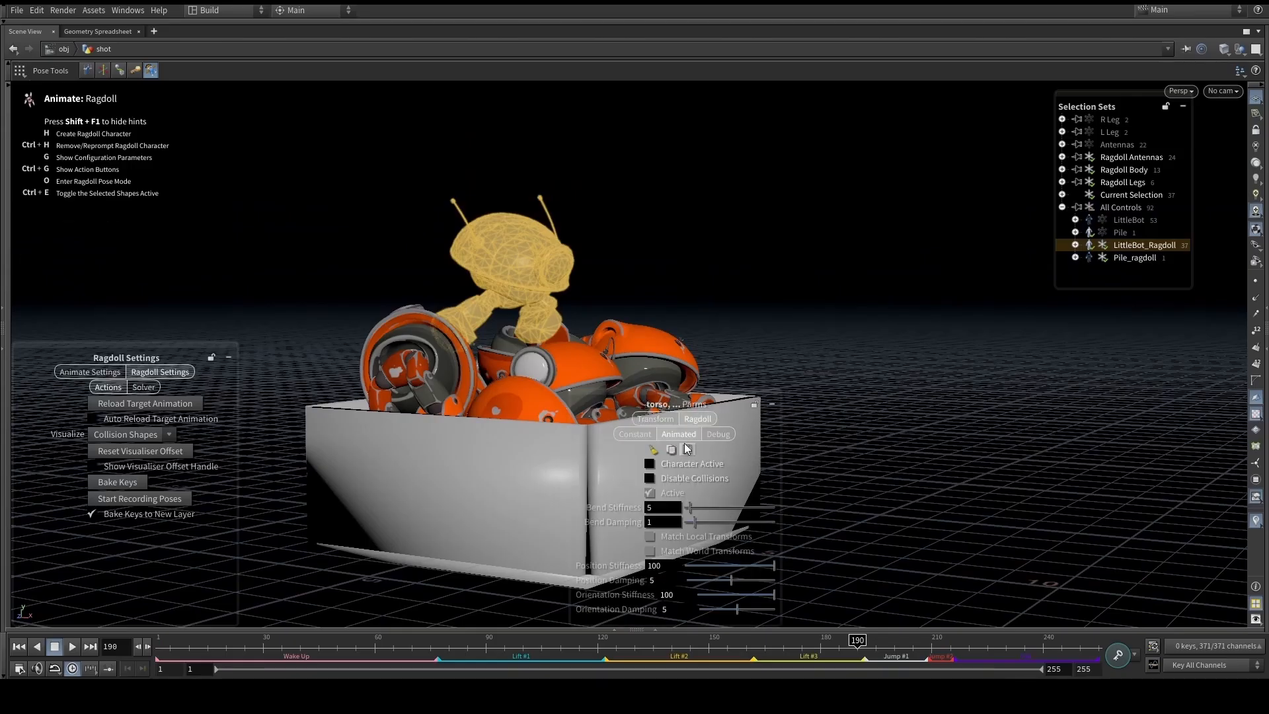
left_click(650, 464)
key("p")
key("g")
Reset the ragdoll solver's GravityY to -9.807 and hide the ground plane display
key("ctrl+g")
left_click(145, 387)
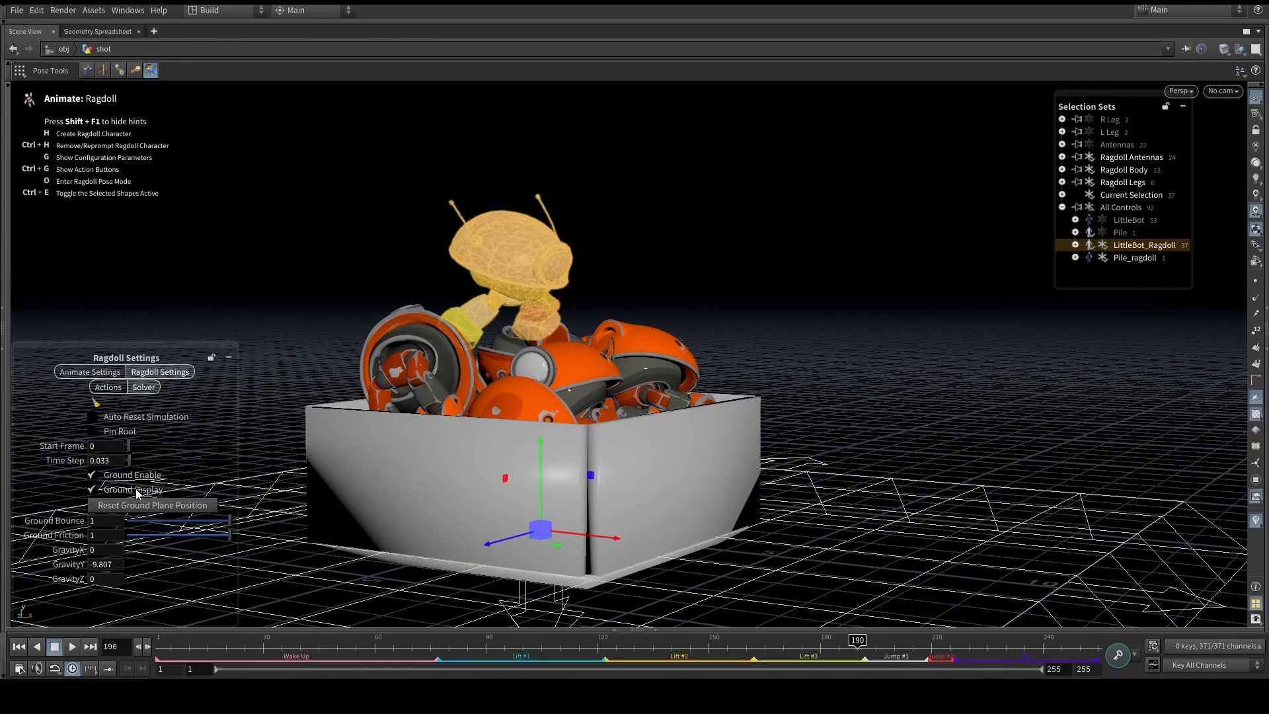
left_click(136, 489)
left_click(285, 245)
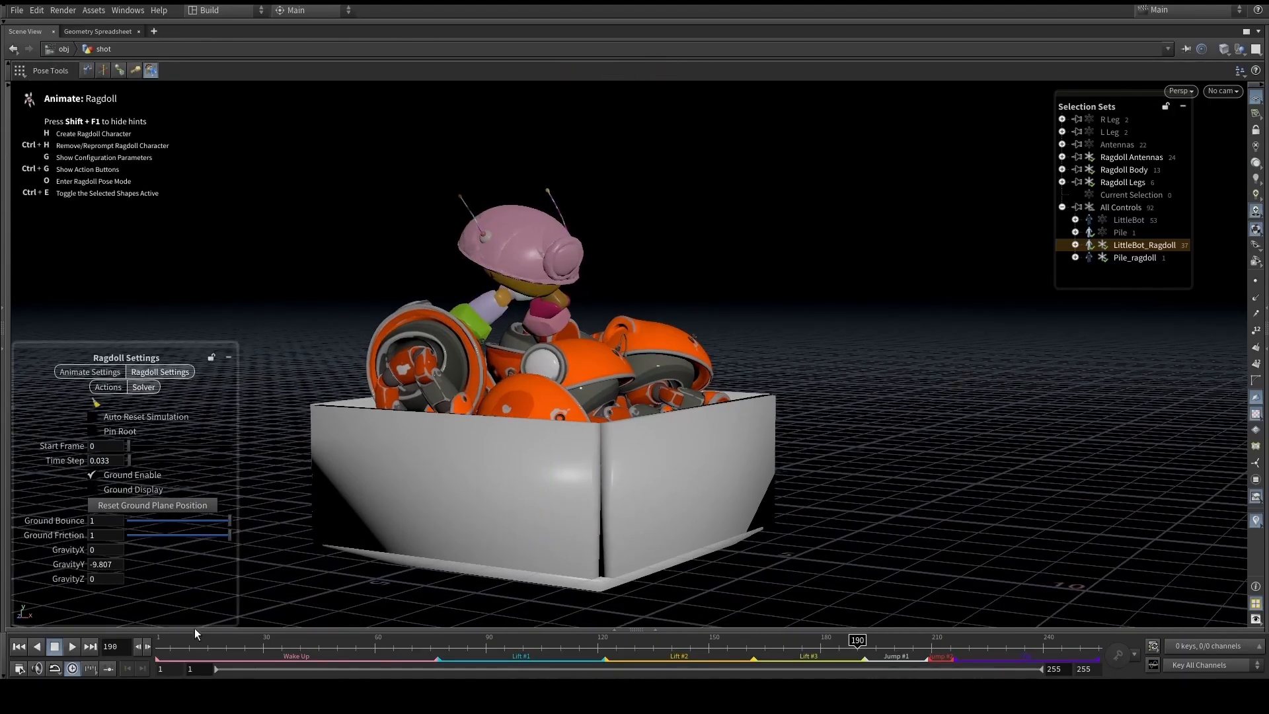
Rewind to frame 1, play the ragdoll simulation and return to the first frame
left_click(140, 645)
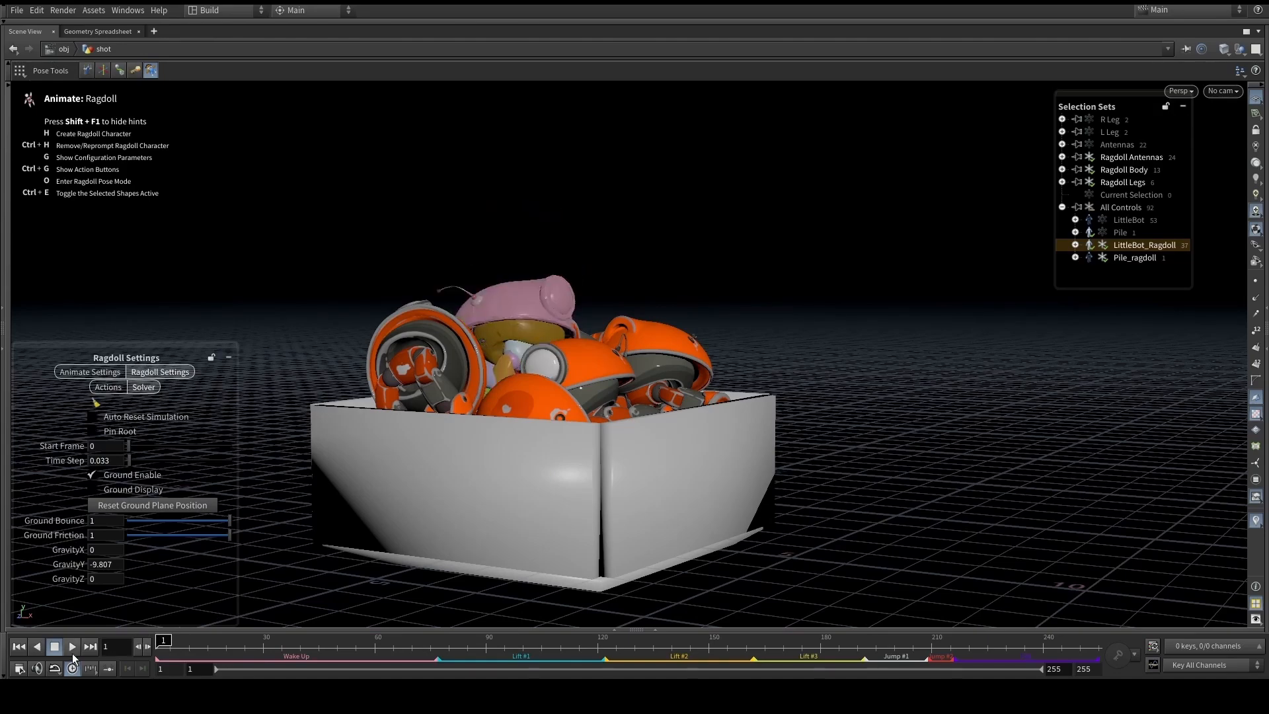
left_click(54, 648)
left_click_drag(197, 651, 106, 648)
right_click_drag(516, 288, 574, 257, "alt")
key("g")
key("p")
key("p")
key("p")
key("g")
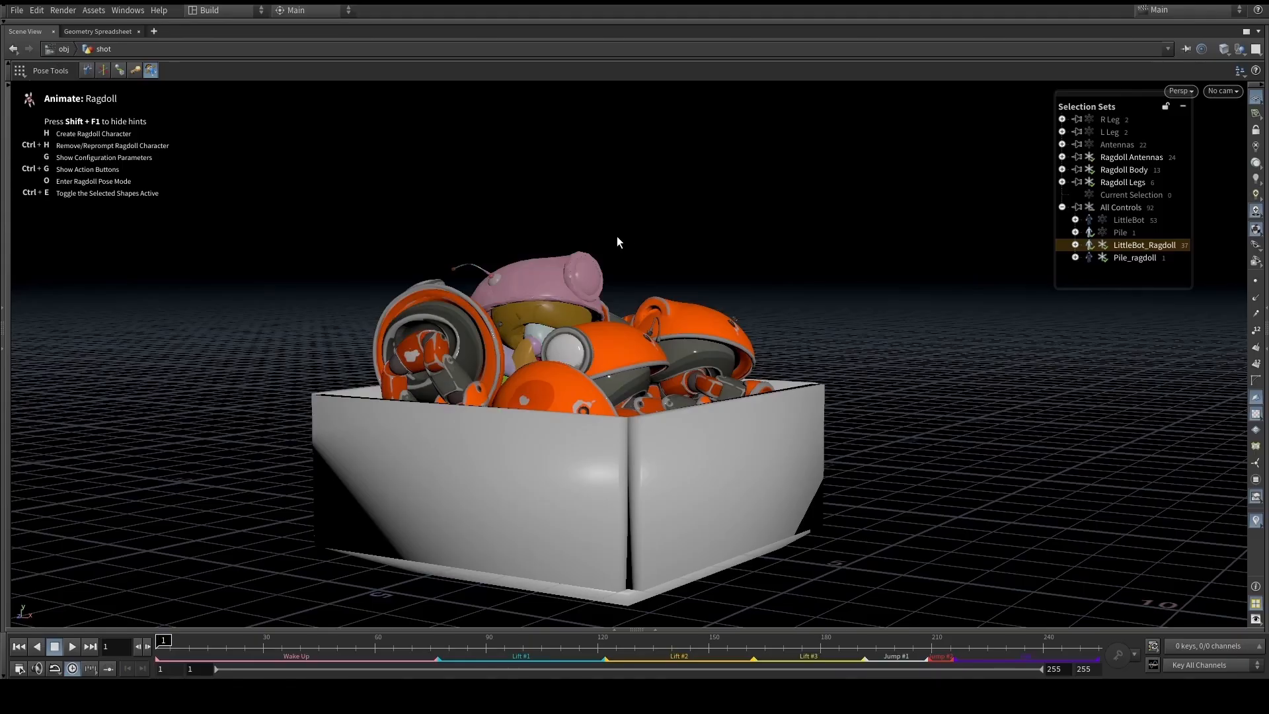
Turn off Active on the Ragdoll Body controls and play the animation from frame 1 with only the antennas simulated
left_click(1128, 171)
right_click_drag(772, 195, 612, 283, "alt")
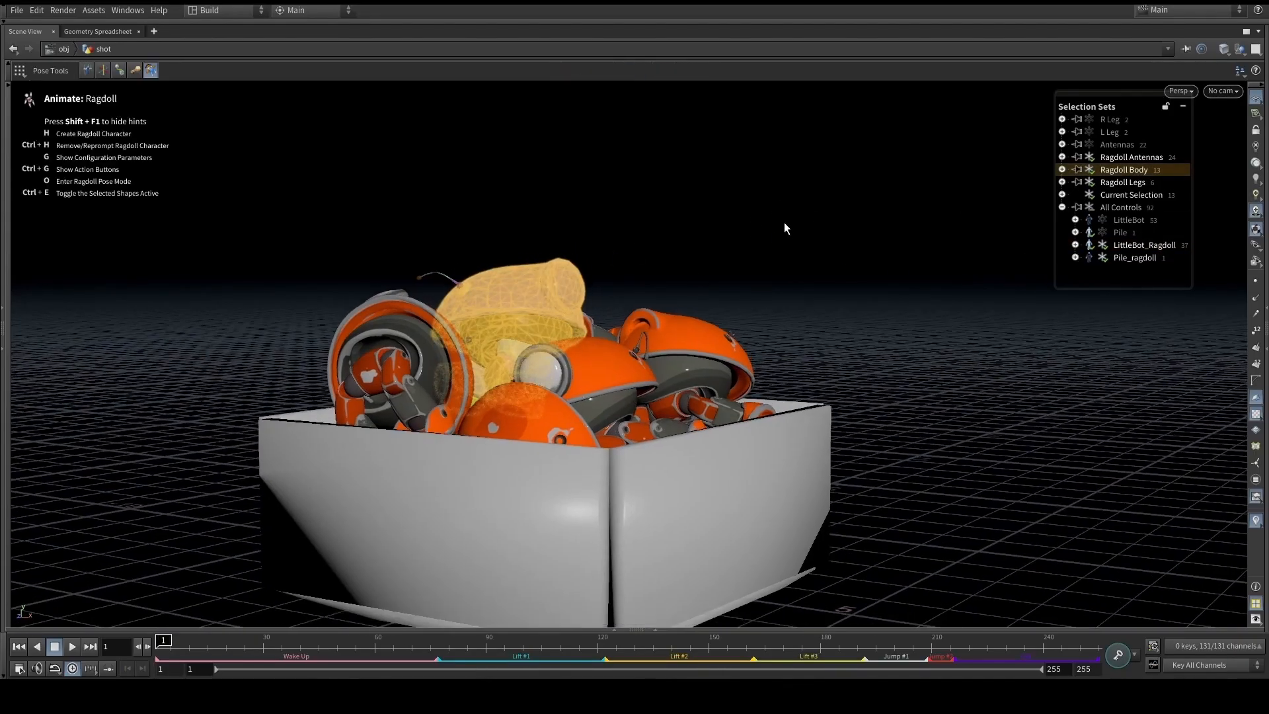
key("g")
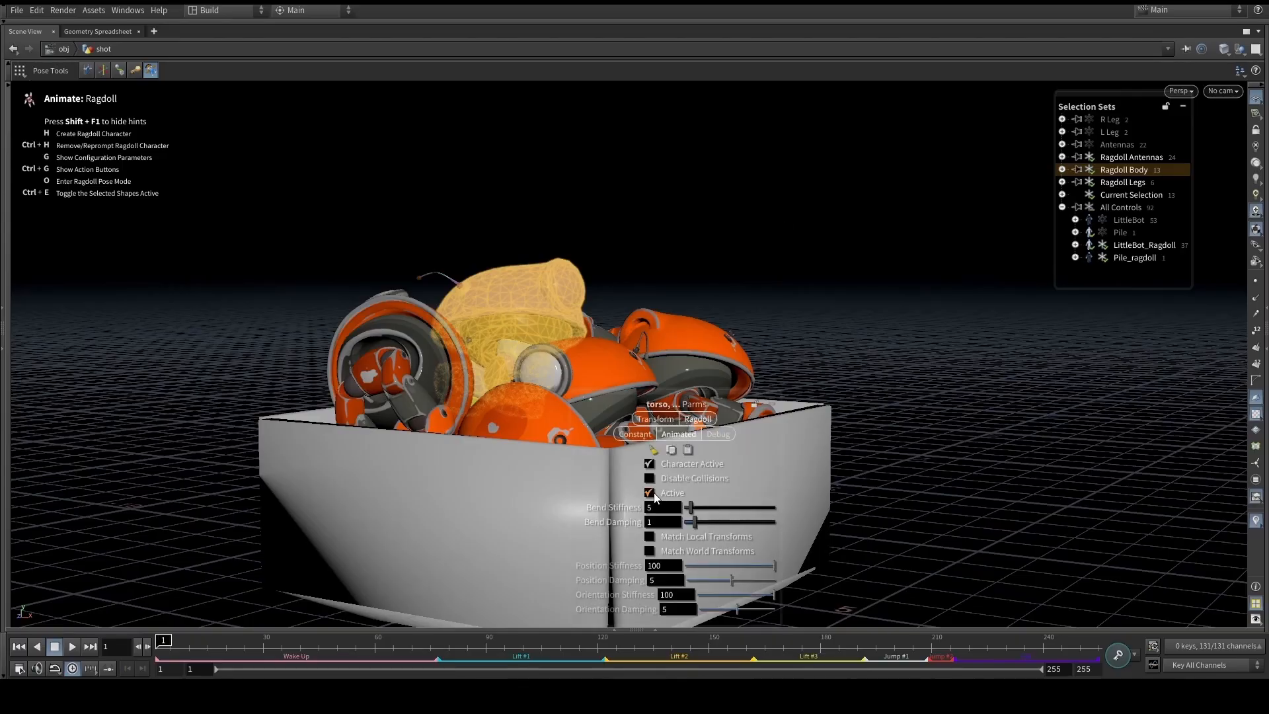
key("g")
right_click_drag(619, 286, 463, 276, "alt")
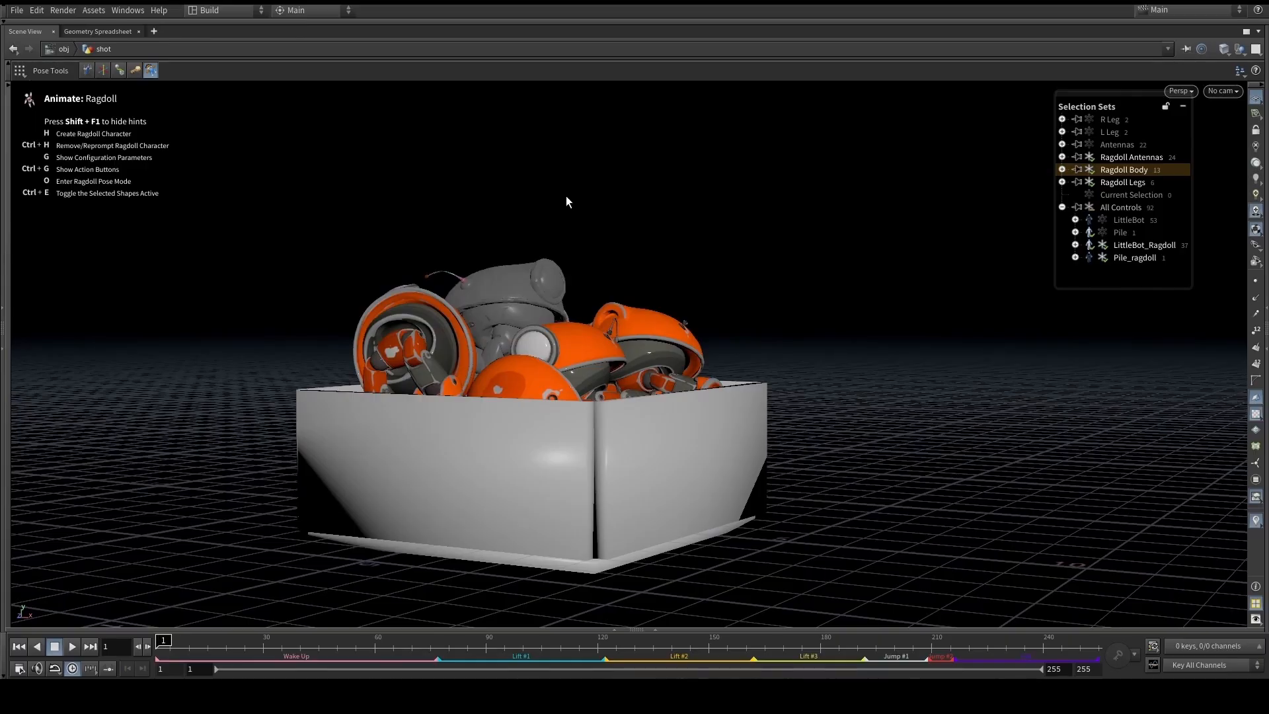
left_click(71, 647)
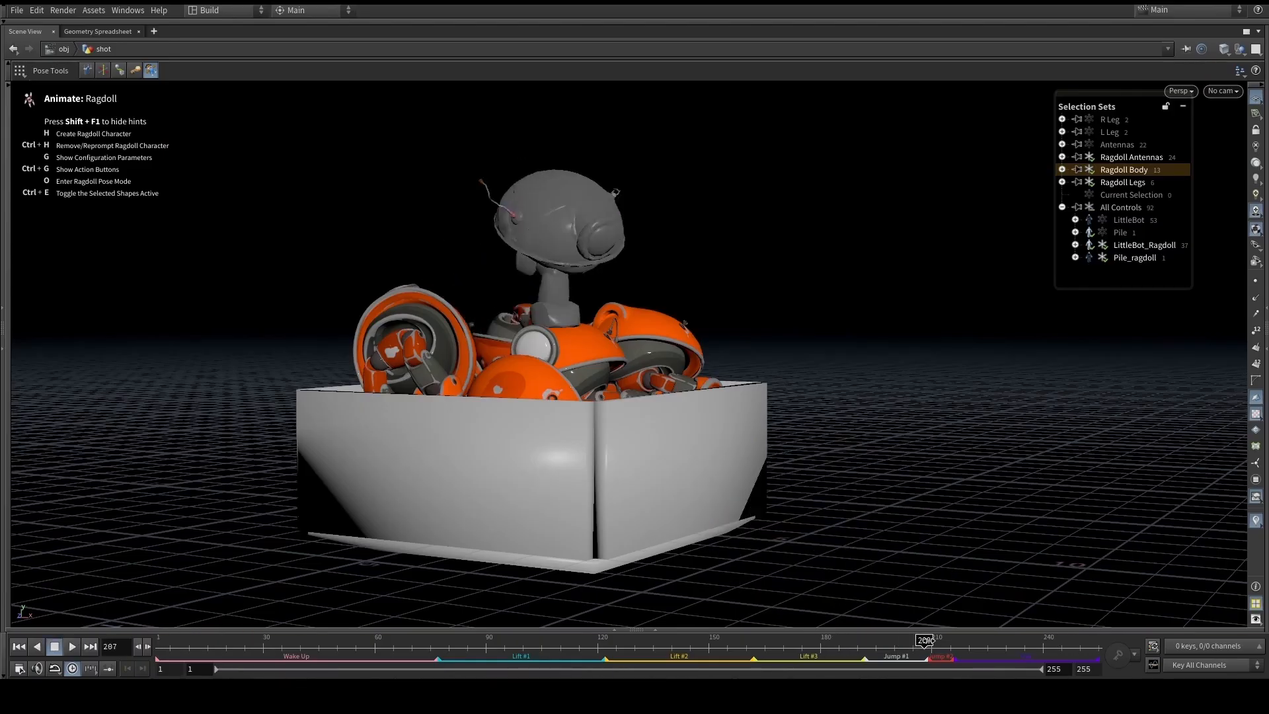
left_click_drag(985, 637, 42, 644)
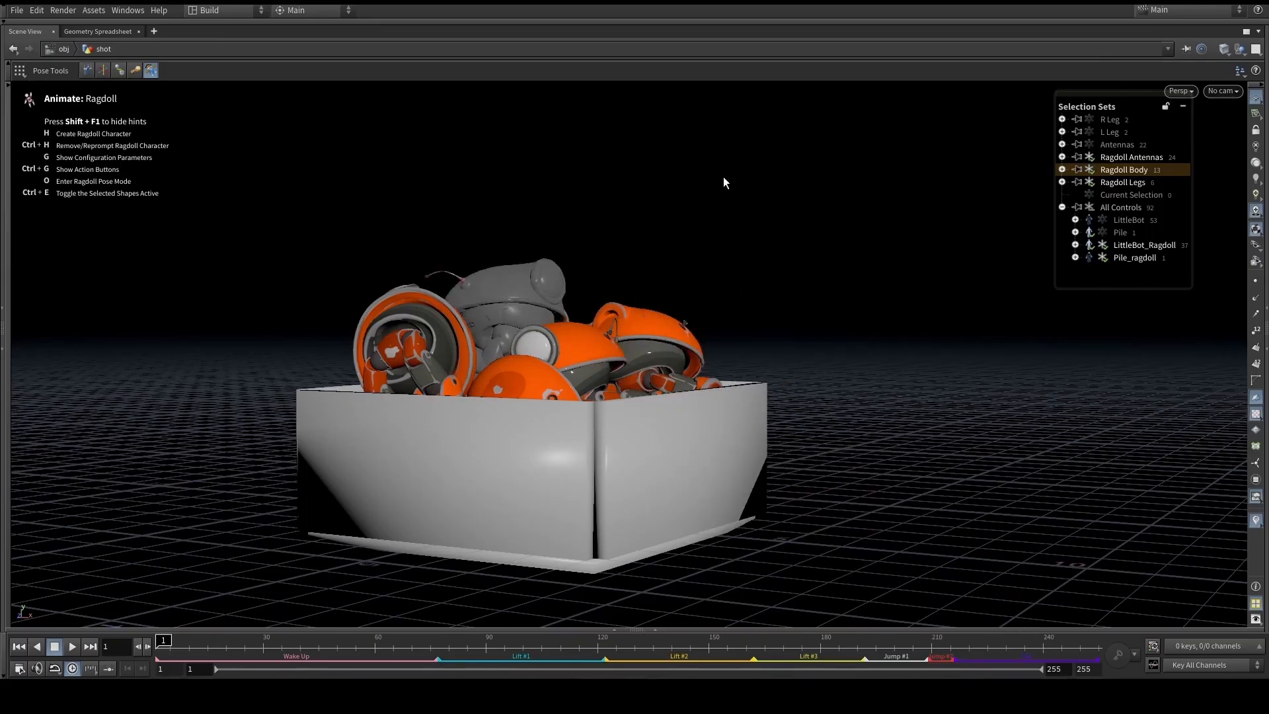
Enable Match Local Transforms on the Ragdoll Antennas controls and set Bend Stiffness to 50000 and Bend Damping to 3
key("space")
right_click_drag(504, 196, 536, 262)
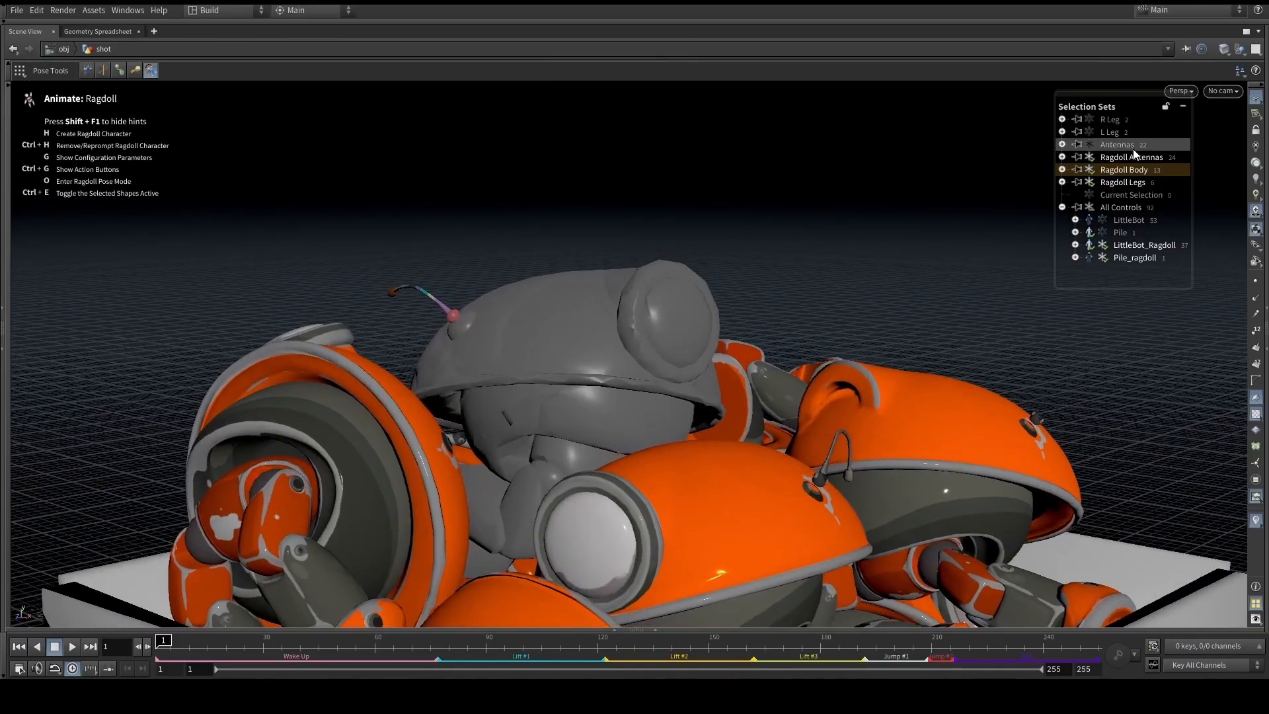
left_click(1131, 158)
key("g")
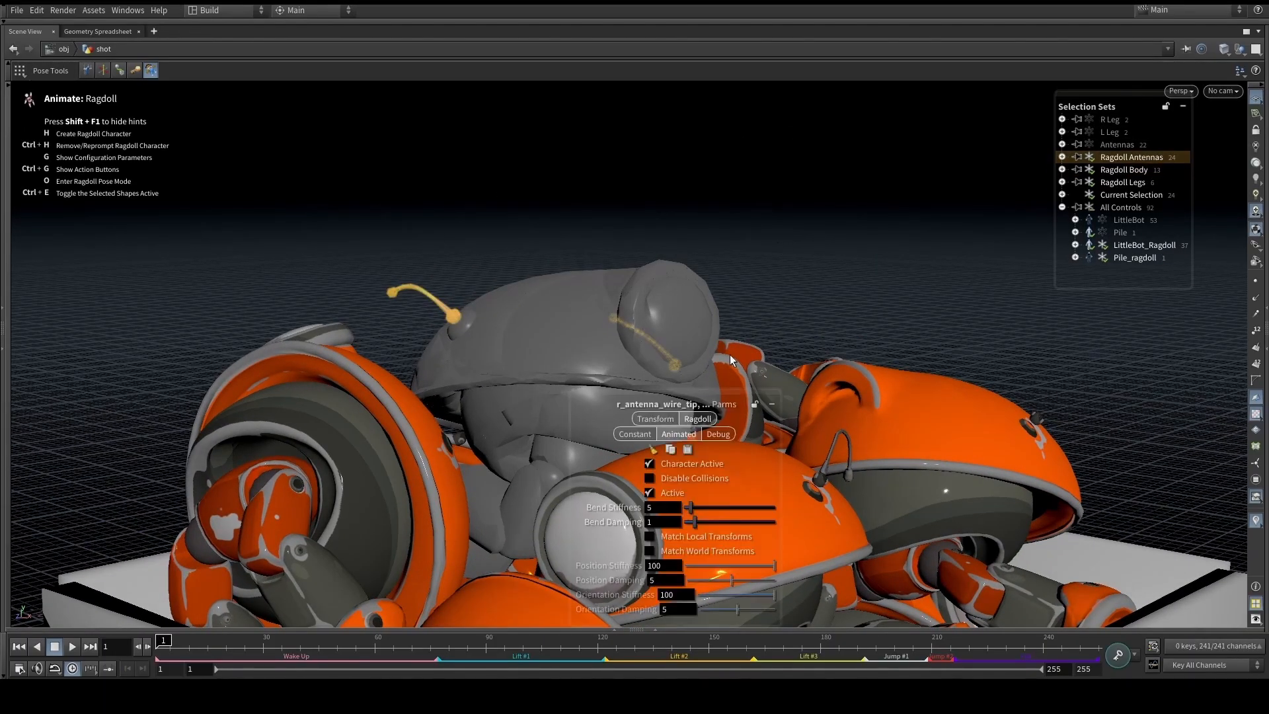
left_click(674, 537)
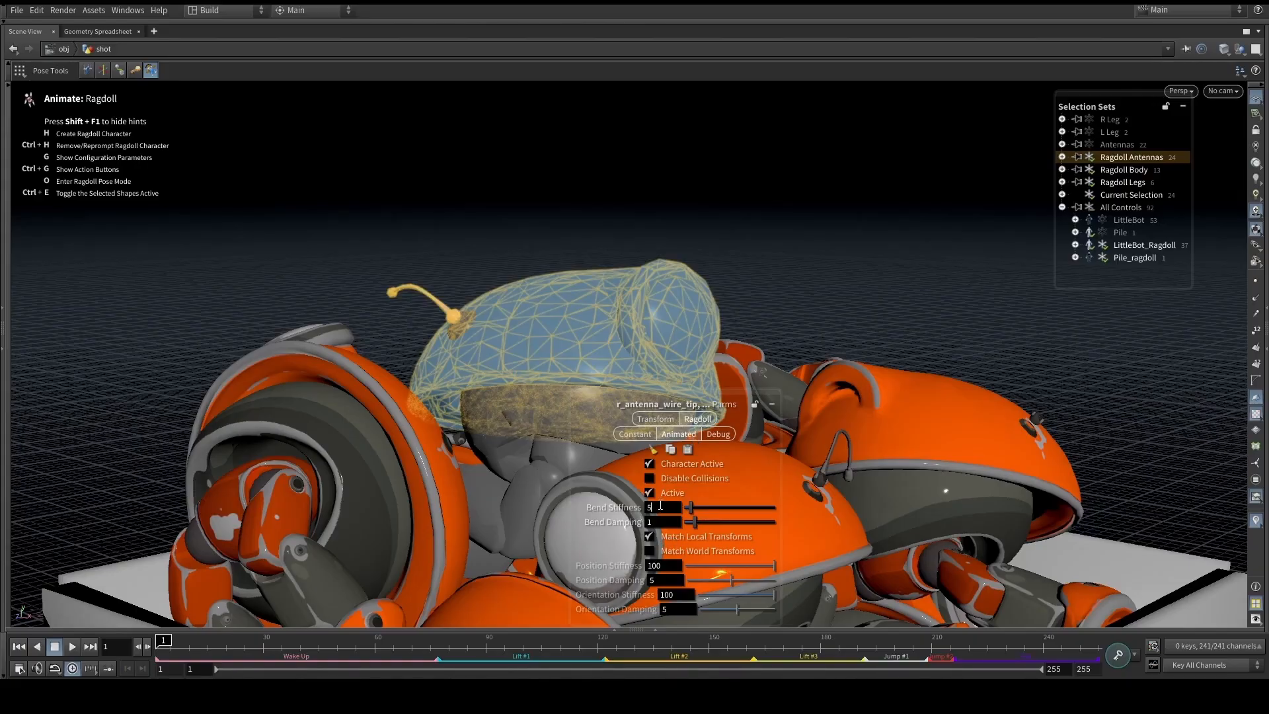
type("0")
key("Return")
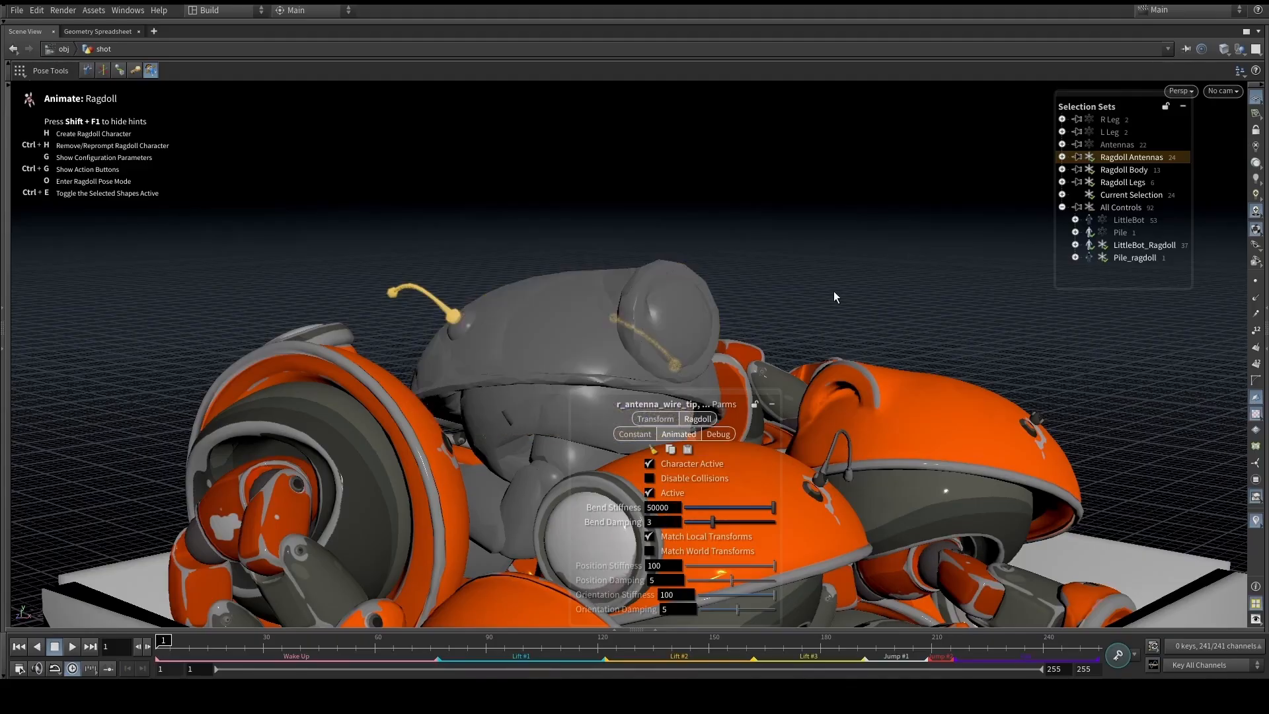
left_click(834, 291)
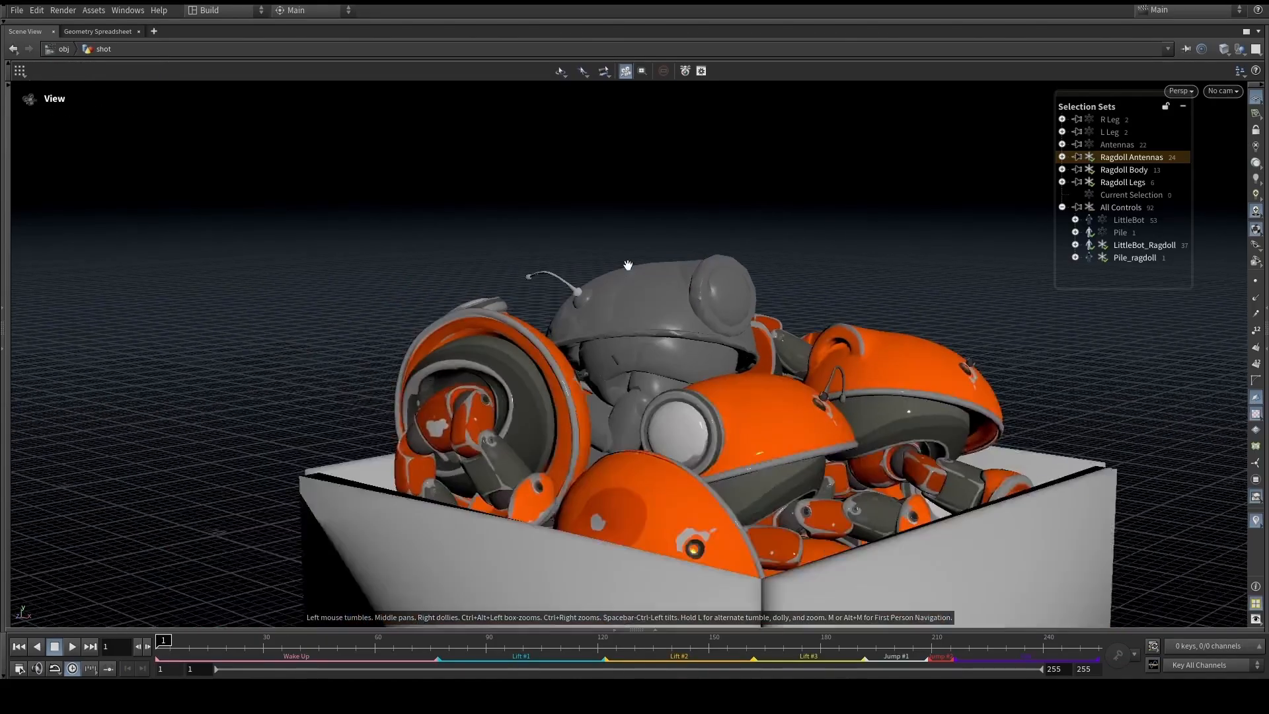
Play the animation from frame 1 to review how the stiffened antennas move, and return to the first frame
right_click_drag(628, 265, 598, 291)
left_click_drag(597, 292, 602, 310)
middle_click_drag(669, 336, 593, 284)
left_click(70, 649)
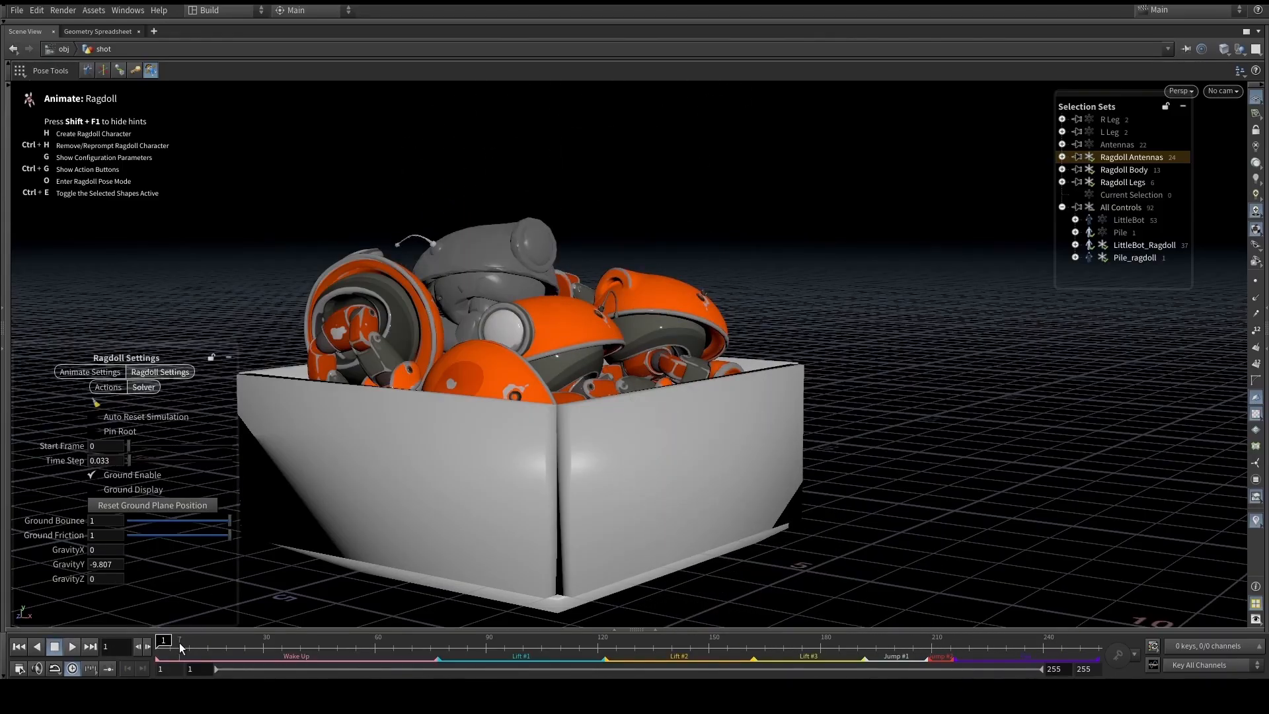
left_click_drag(184, 645, 88, 641)
Set the ragdoll solver's Time Step to 0.06 and play the simulation from frame 1
key("Up")
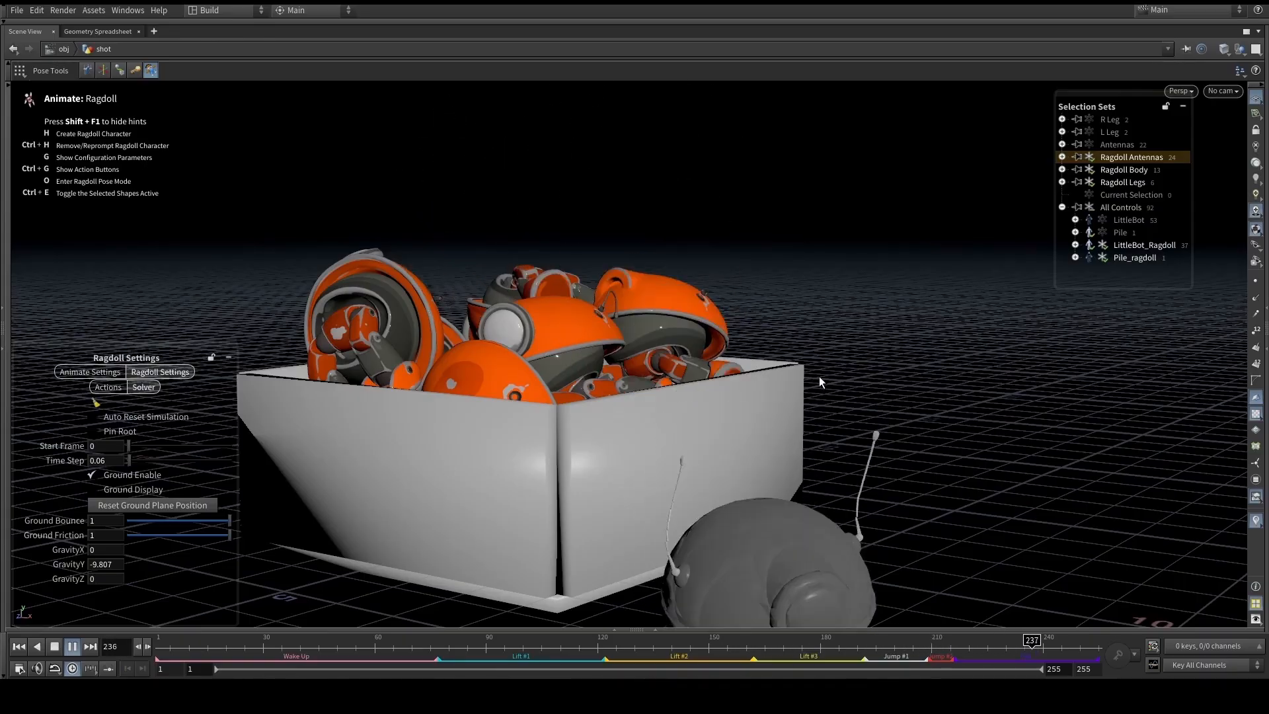
left_click_drag(267, 646, 159, 642)
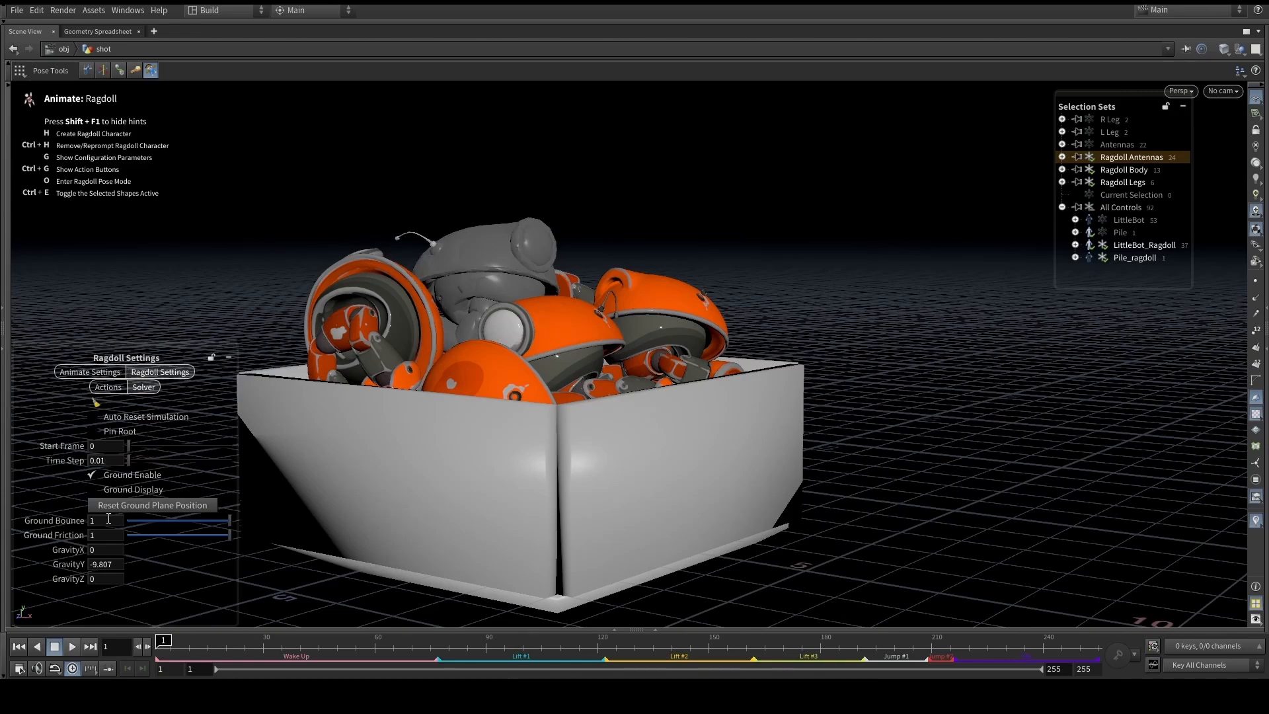
Set the ragdoll solver's Time Step to 0.01 and replay the antenna simulation from frame 1
key("Up")
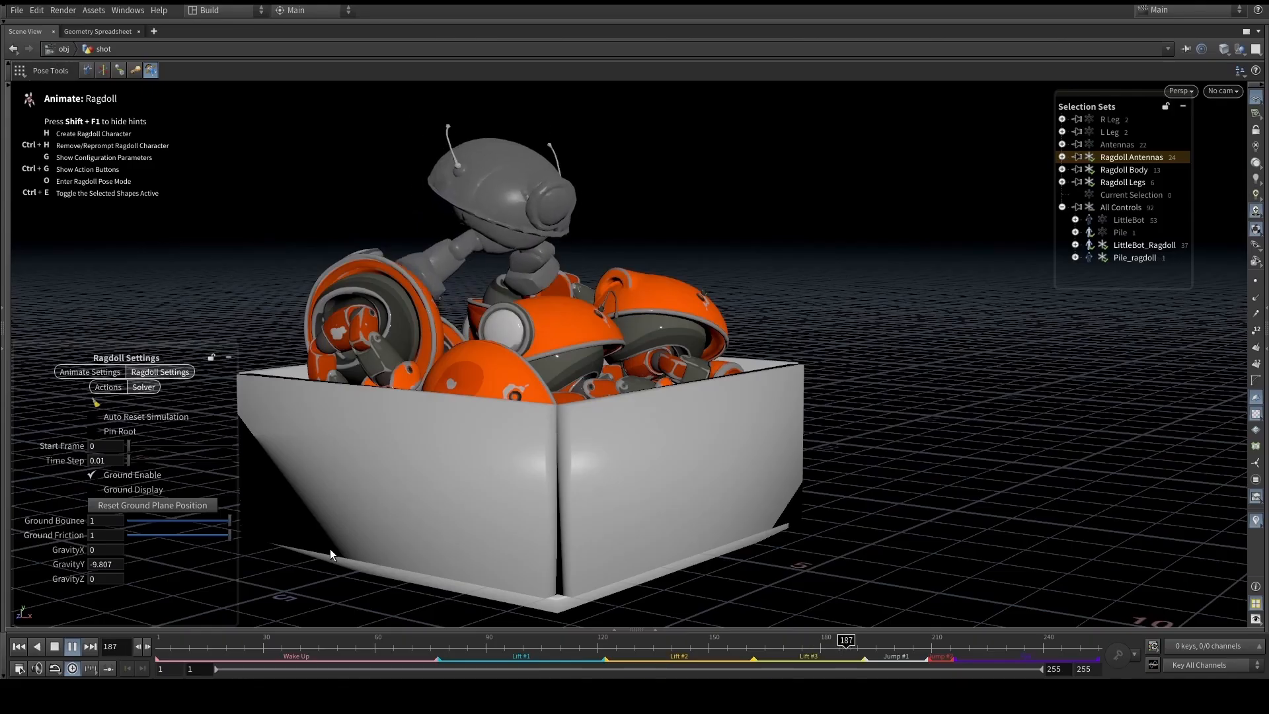
key("ctrl+Up")
left_click(74, 651)
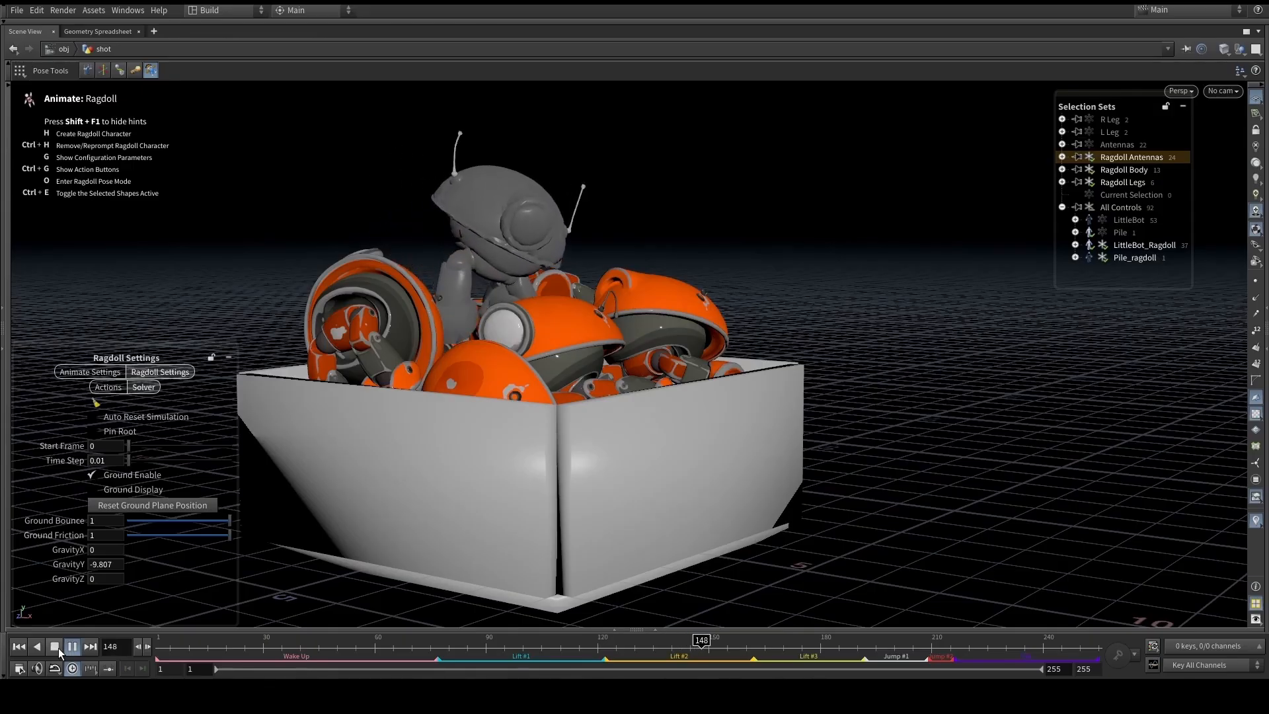
Set the ragdoll solver's Time Step to 0.025, play the simulation and return to frame 1
left_click(55, 647)
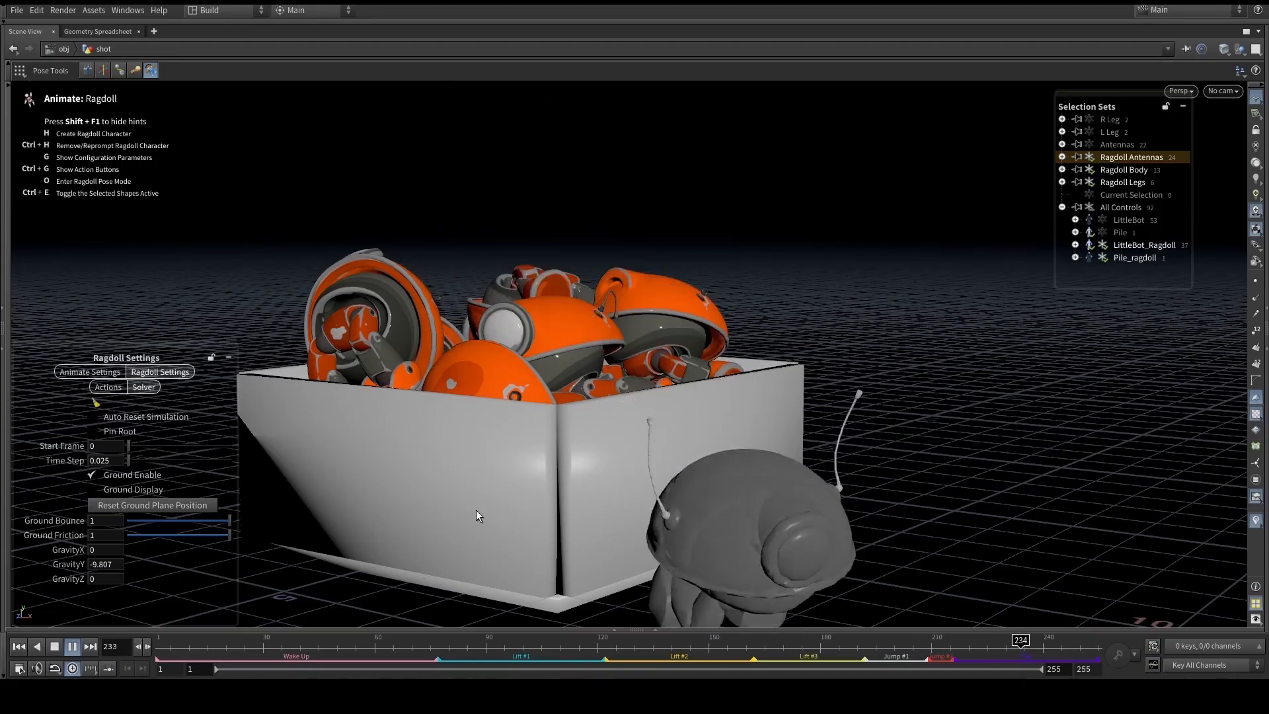
left_click_drag(181, 640, 135, 650)
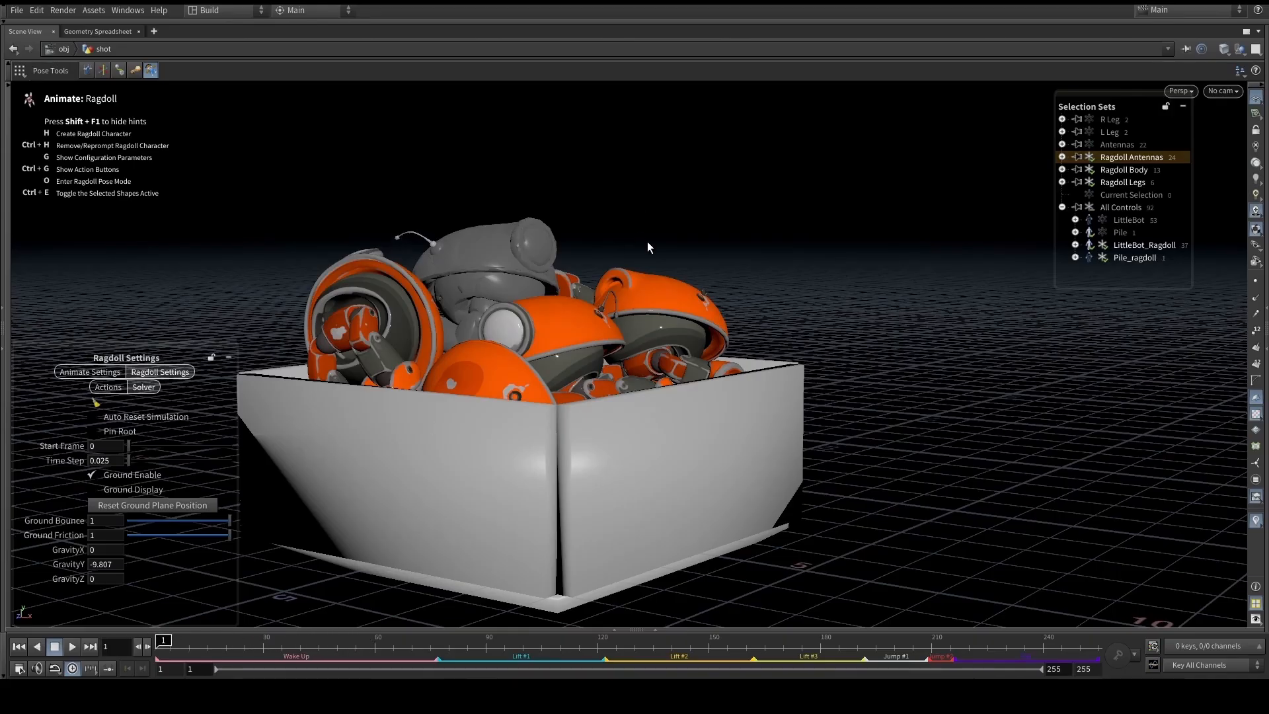
Select the Ragdoll Antennas set, open its ragdoll parameters and key Active off at frame 1
left_click(1152, 157)
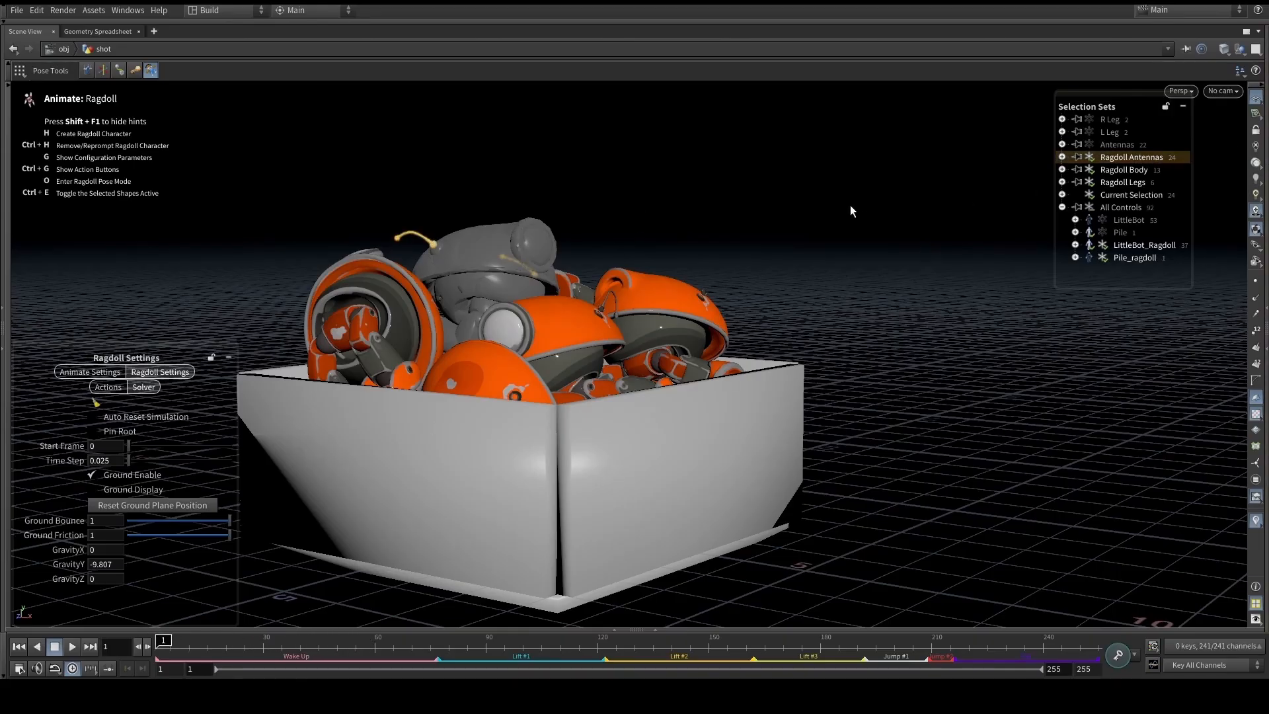
key("g")
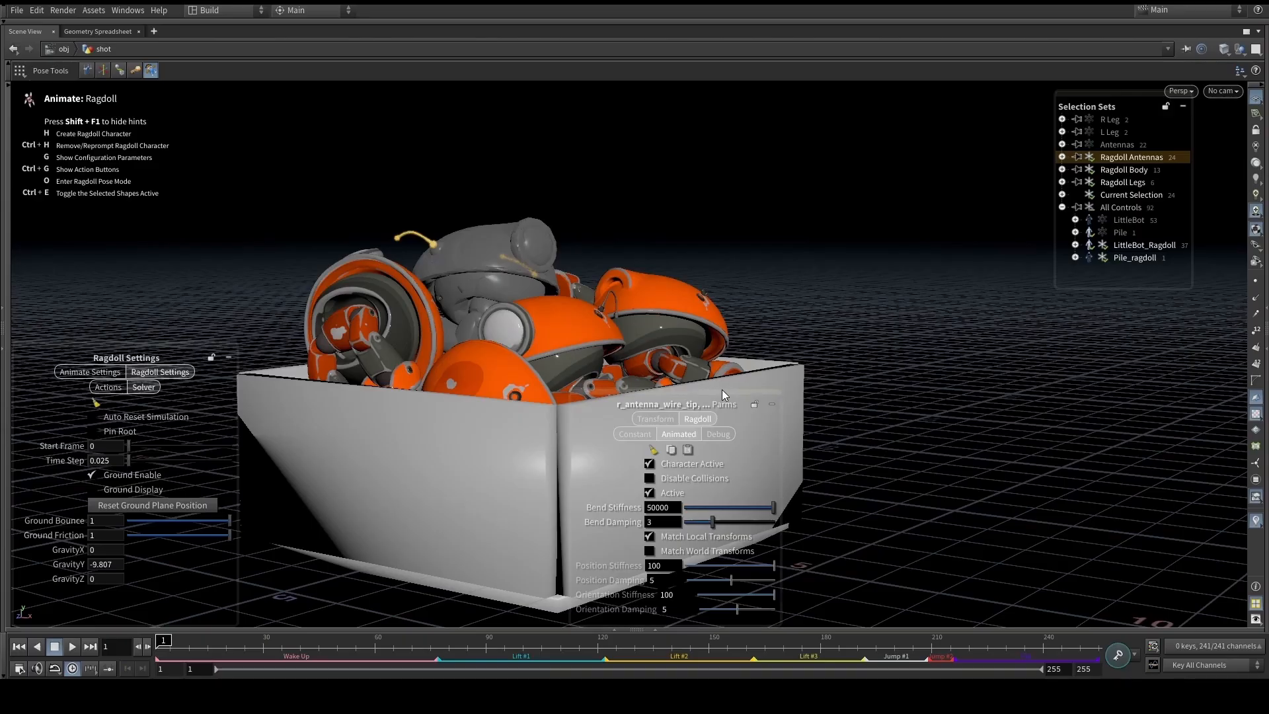
left_click_drag(720, 390, 915, 194)
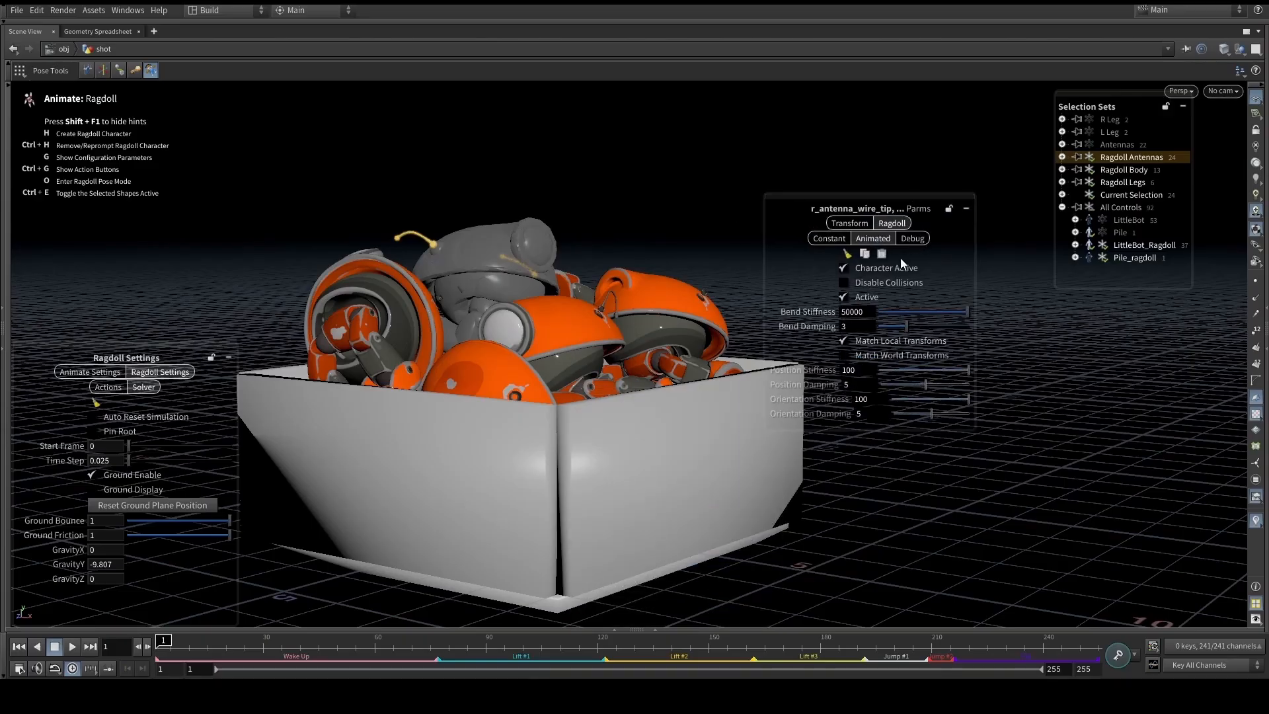
left_click(843, 297)
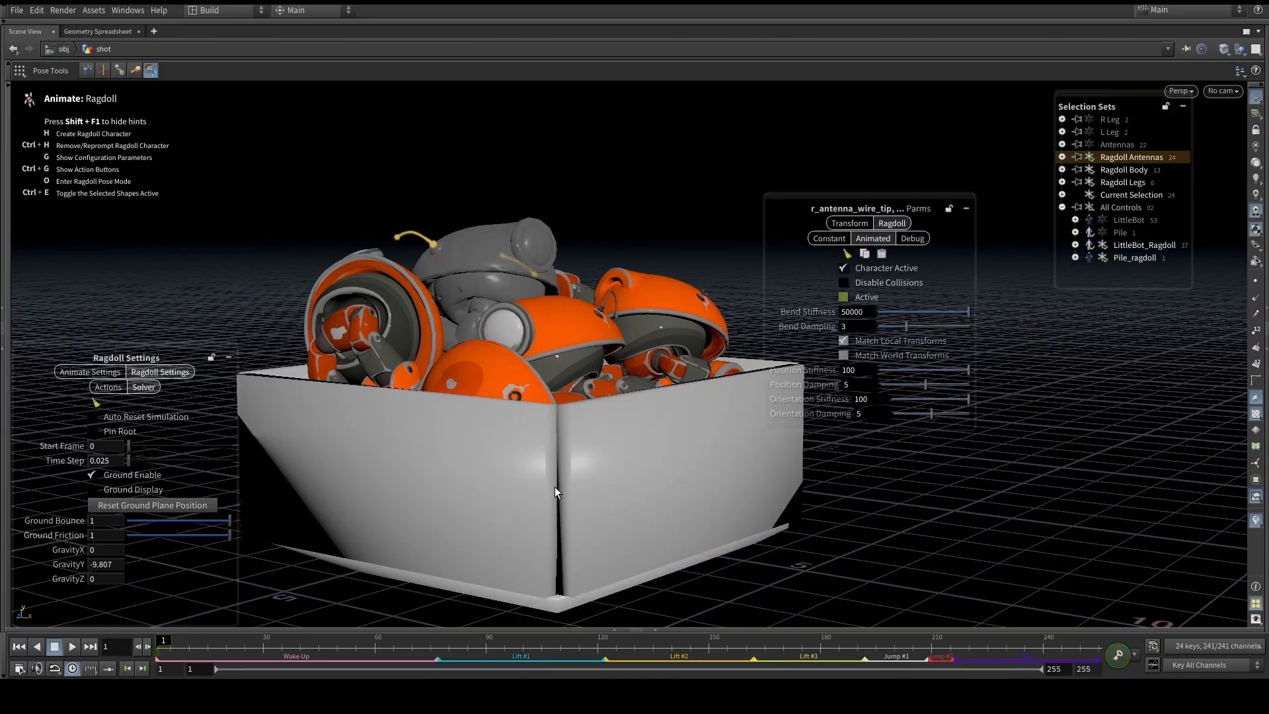
Key the antennas' Active parameter on at frame 55 and clear the selection
left_click_drag(203, 647, 244, 647)
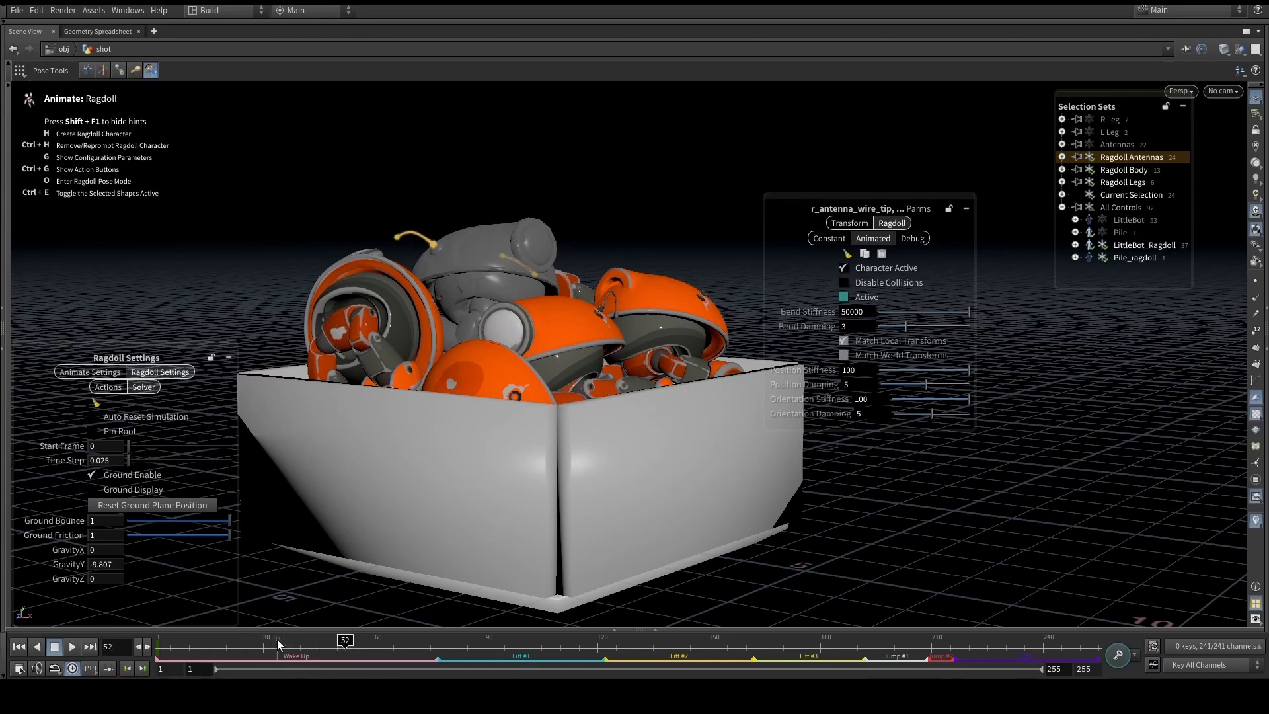
key("Left")
key("Left")
left_click(845, 297)
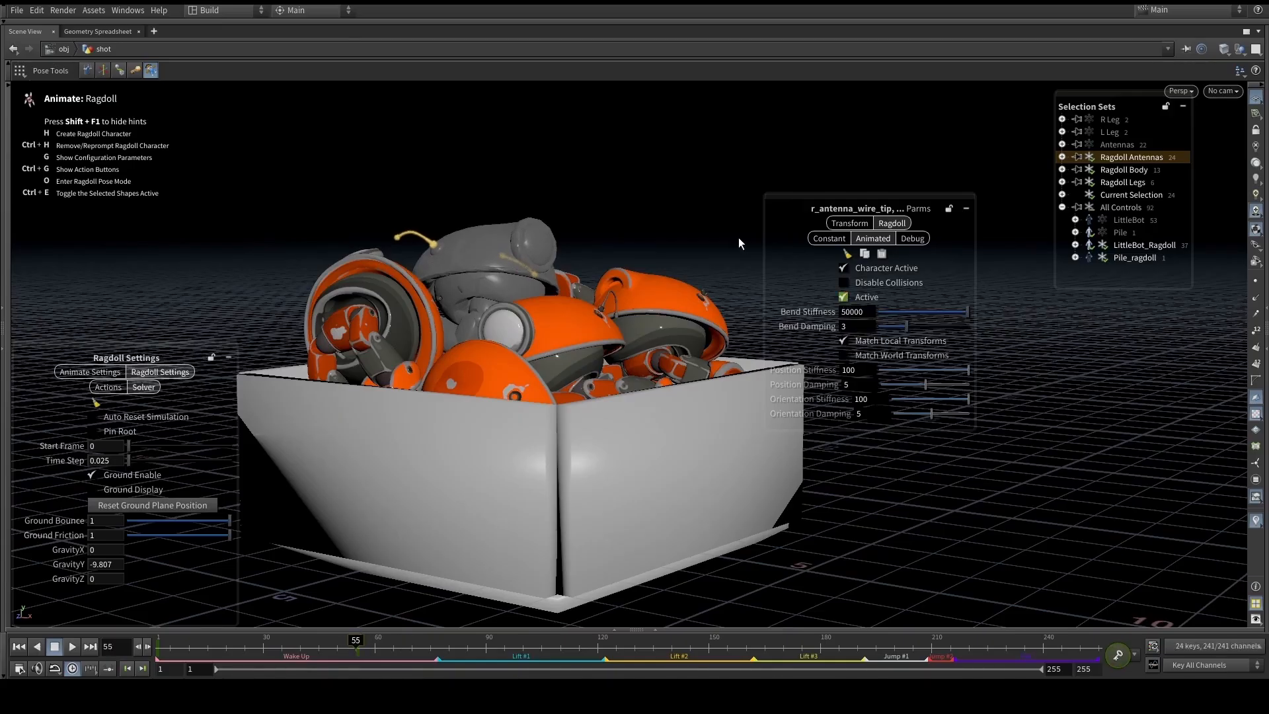
left_click(738, 234)
Play the antenna simulation from frame 1 and step through to frame 248, examining how the antennas move on landing
left_click_drag(281, 640, 115, 646)
left_click(80, 647)
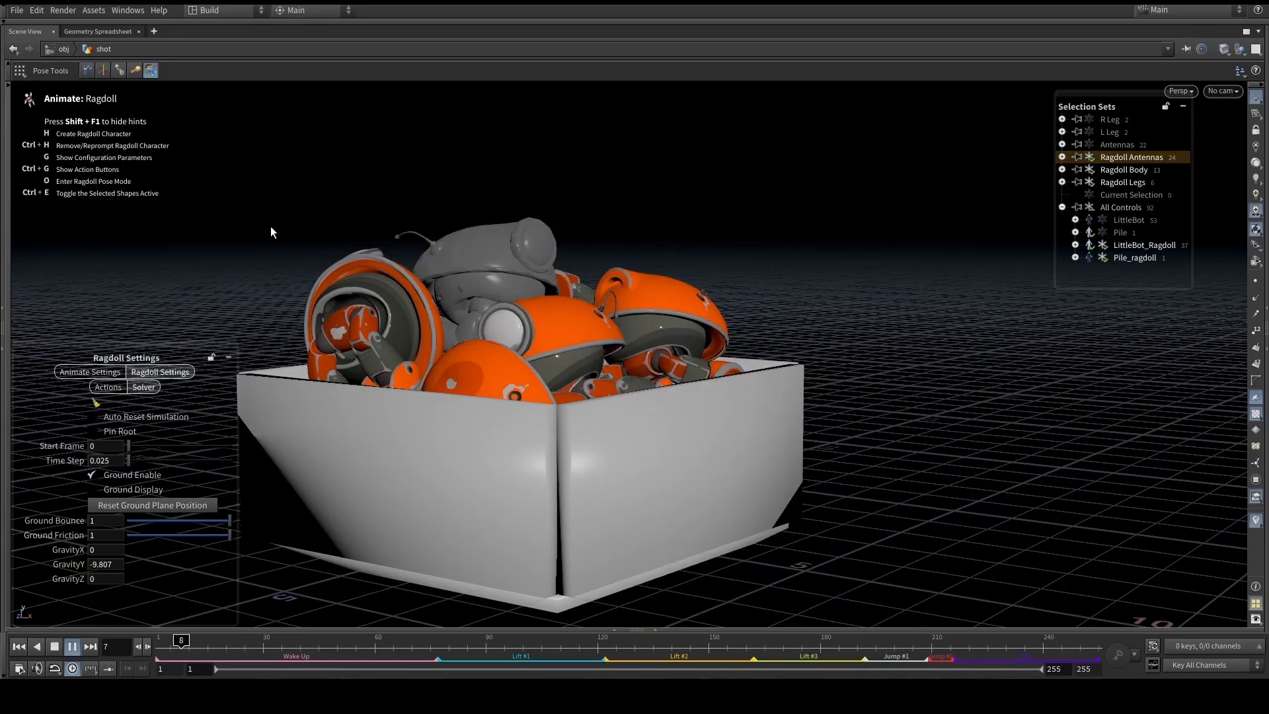
left_click_drag(305, 646, 1018, 604)
key("Right")
key("Right")
key("Right")
key("Right")
key("Right")
key("Right")
key("Right")
key("Right")
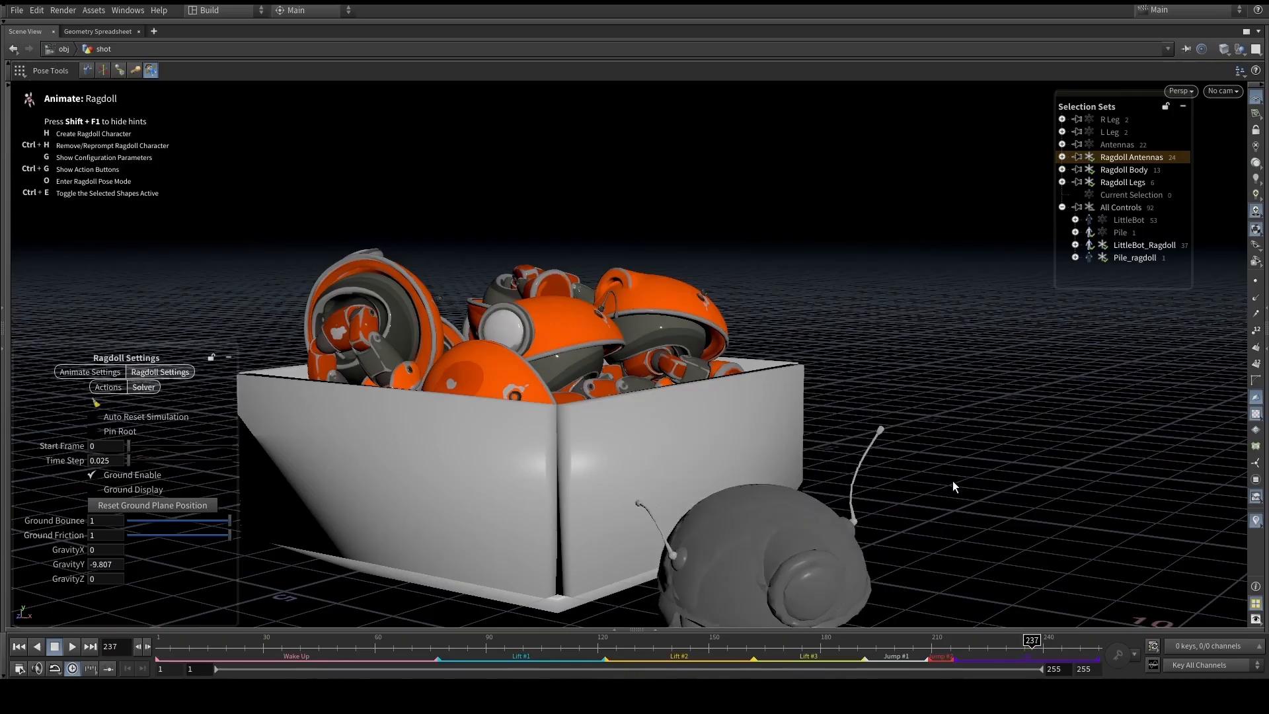
key("Right")
left_click_drag(921, 464, 819, 439, "alt")
key("Right")
key("Right")
key("Right")
key("Right")
key("Right")
key("Right")
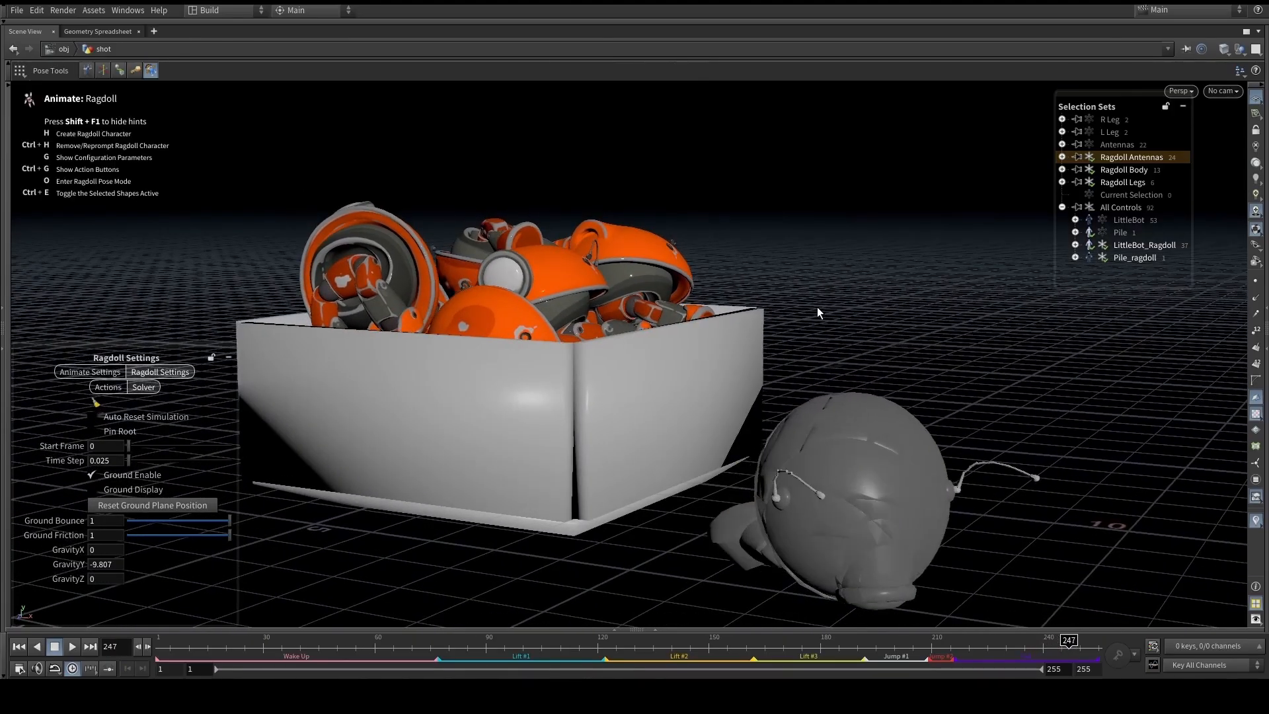
key("Escape")
left_click_drag(835, 319, 724, 350)
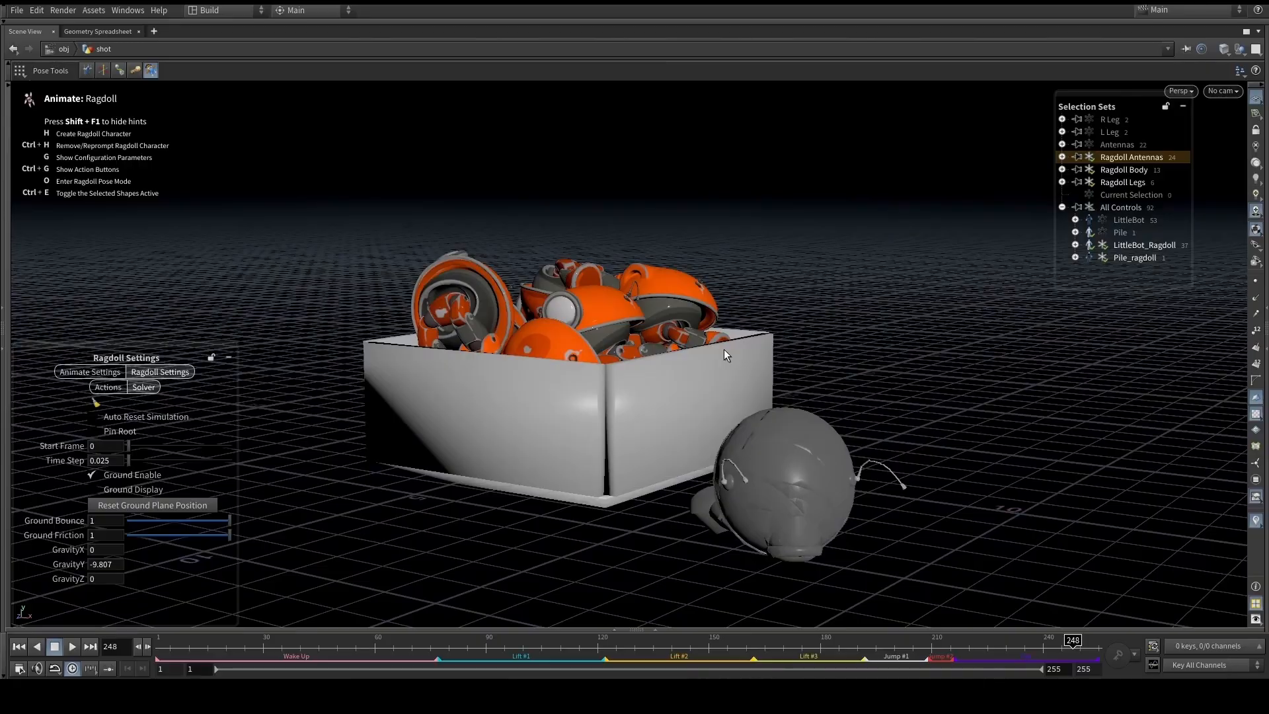
Show LittleBot's controls, select the Antennas set and key it at frame 55
left_click(1101, 220)
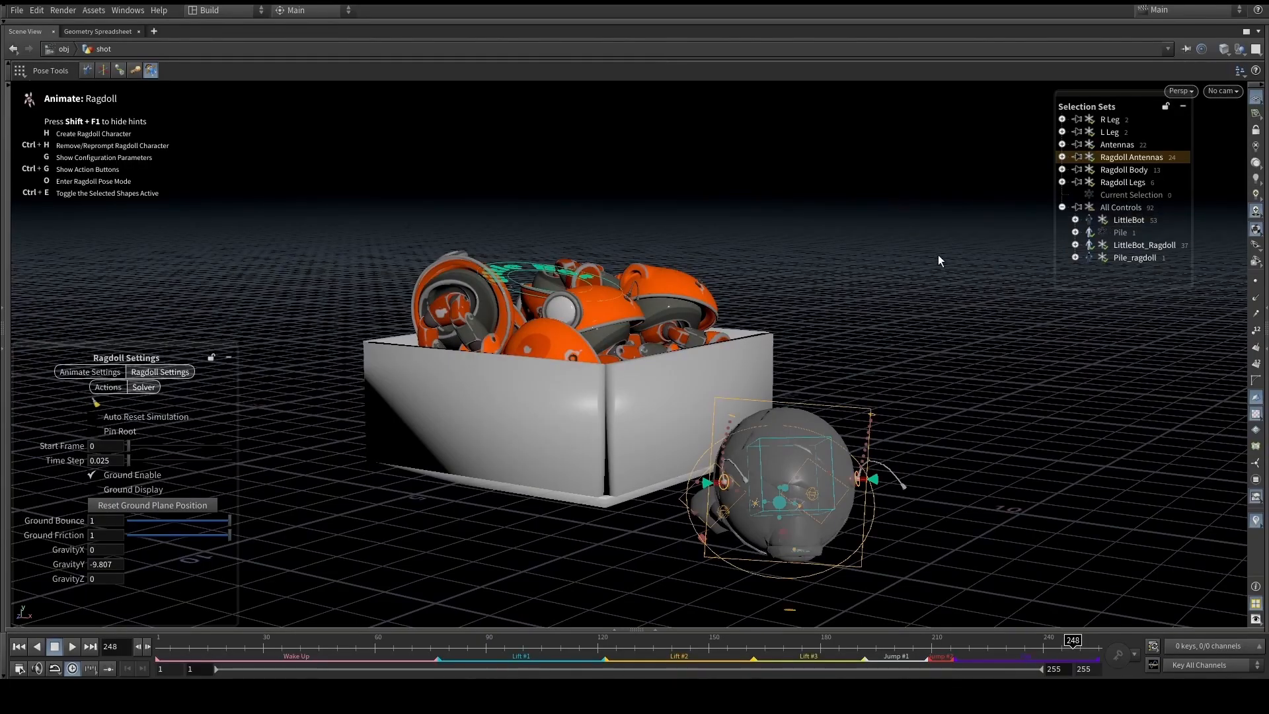
left_click(1118, 144)
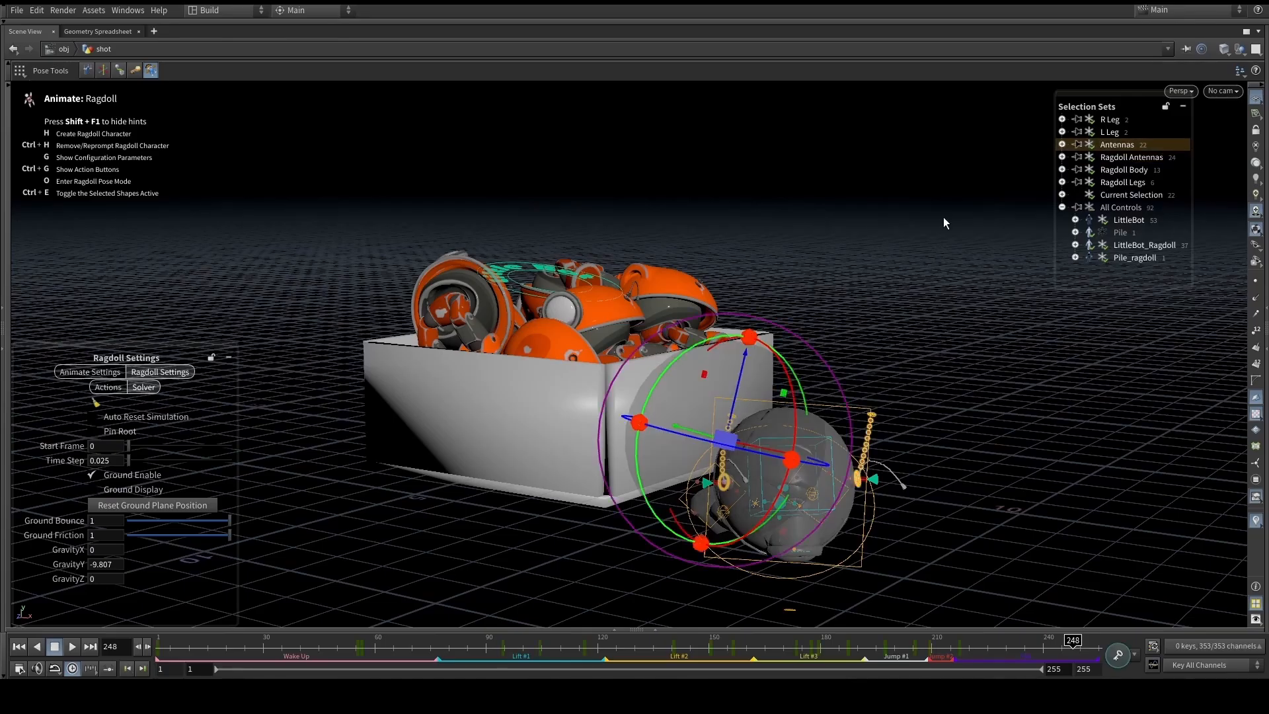
left_click_drag(191, 641, 348, 642)
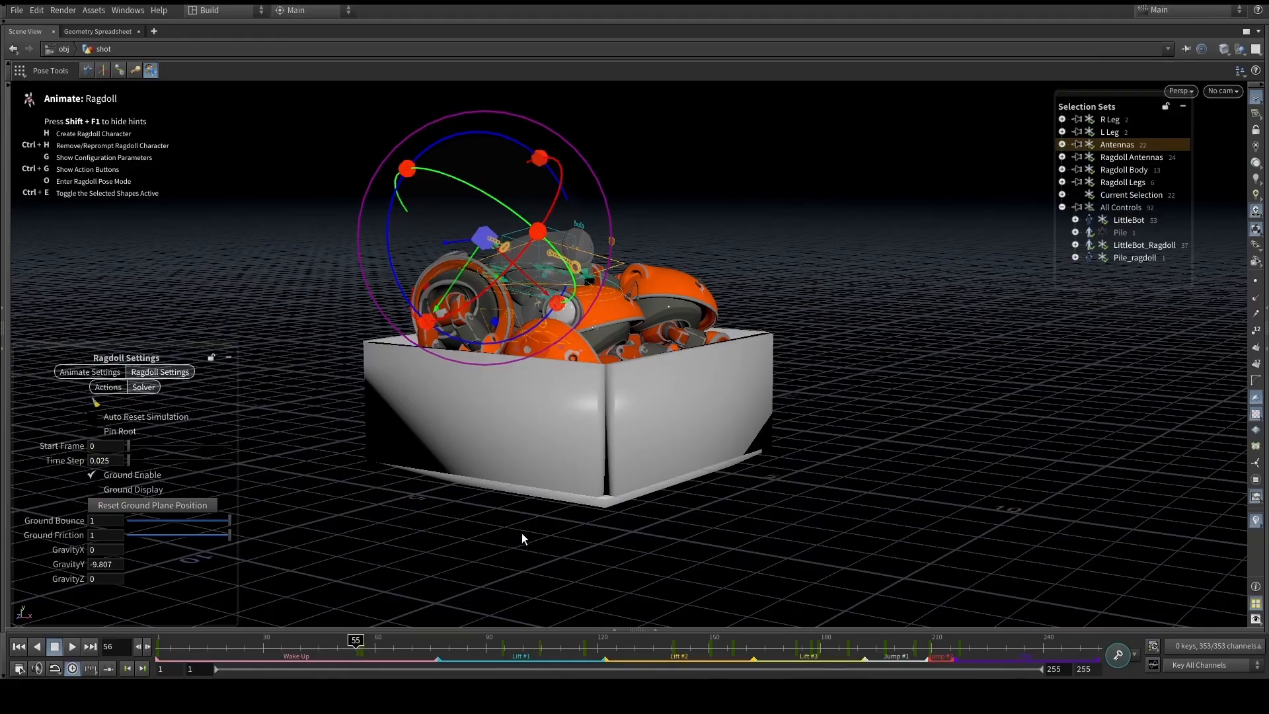
key("k")
Record the simulated antenna poses to a new layer from frame 55 through frame 248
left_click(108, 388)
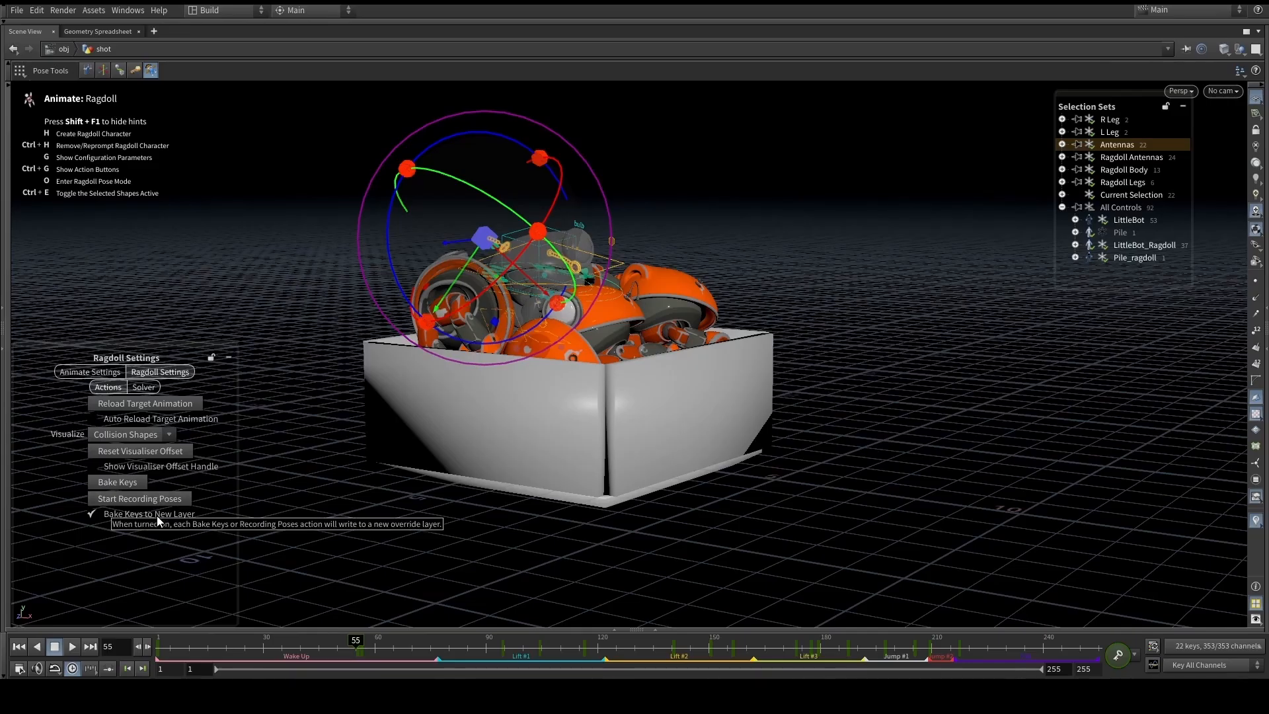
left_click(157, 497)
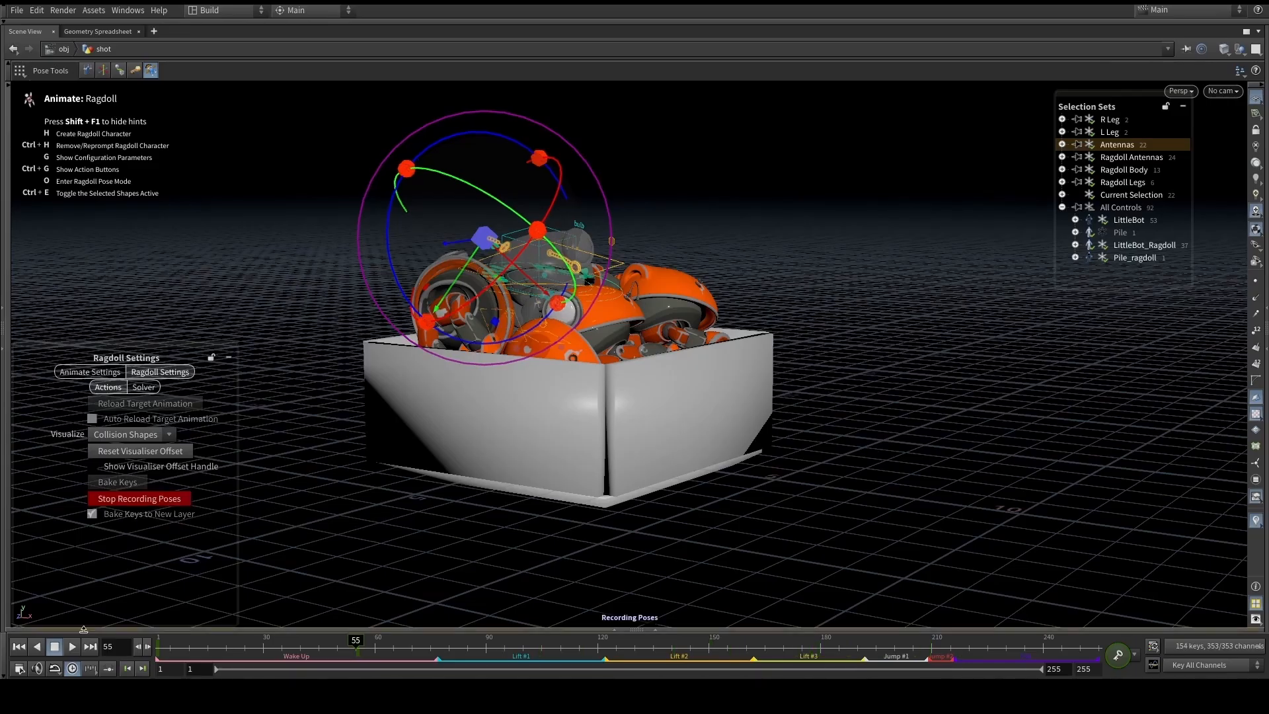
left_click(74, 645)
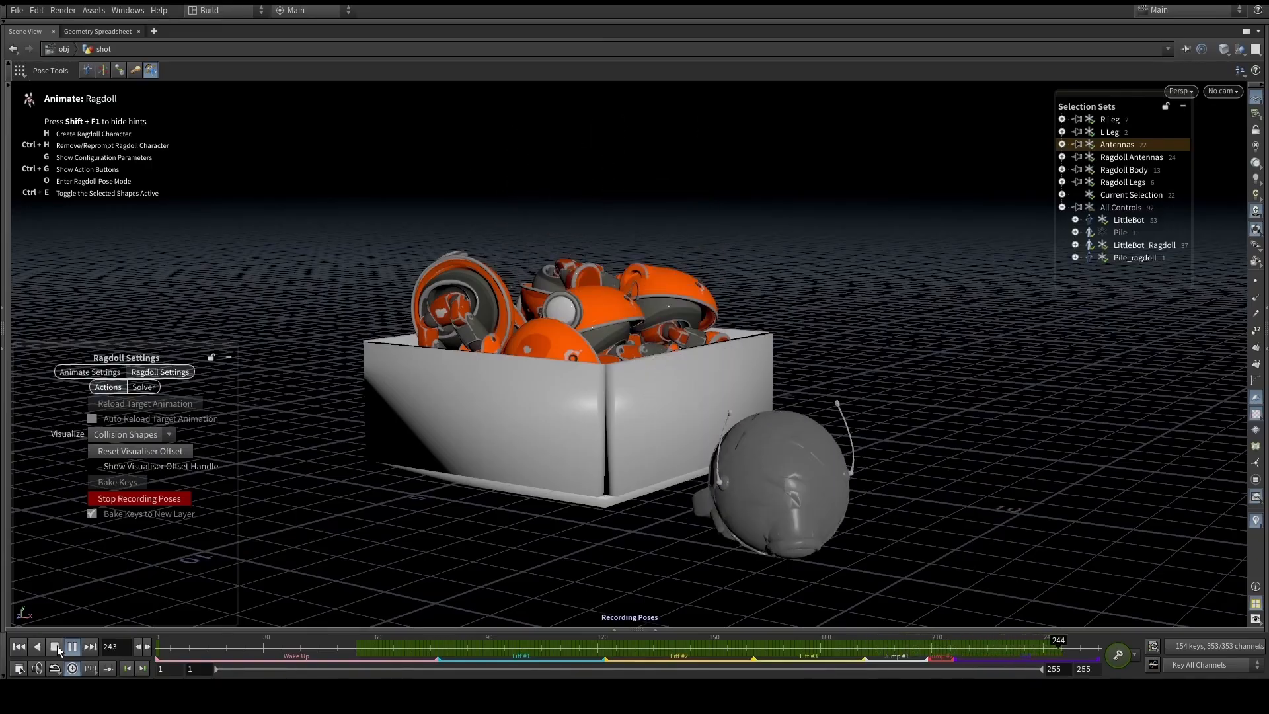
left_click(57, 645)
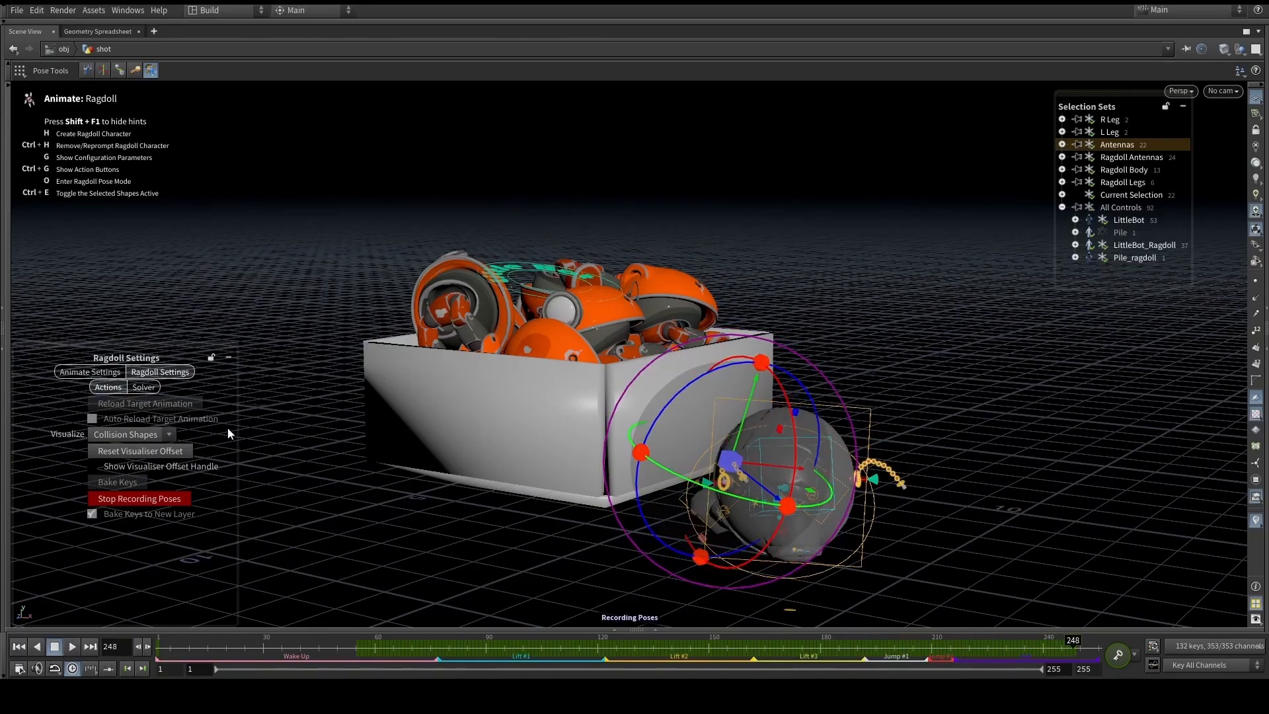
left_click(160, 498)
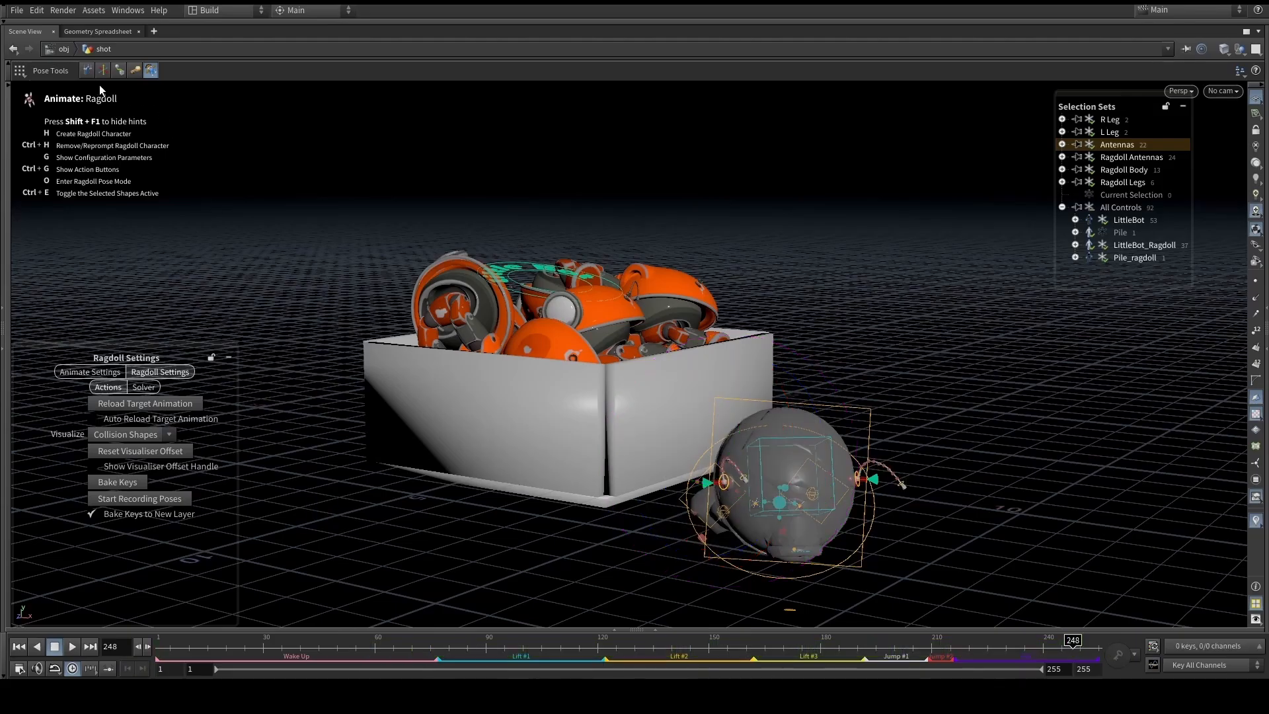
Switch from the ragdoll tool to the regular Animate state, hide LittleBot's controls and return to the start
left_click(86, 70)
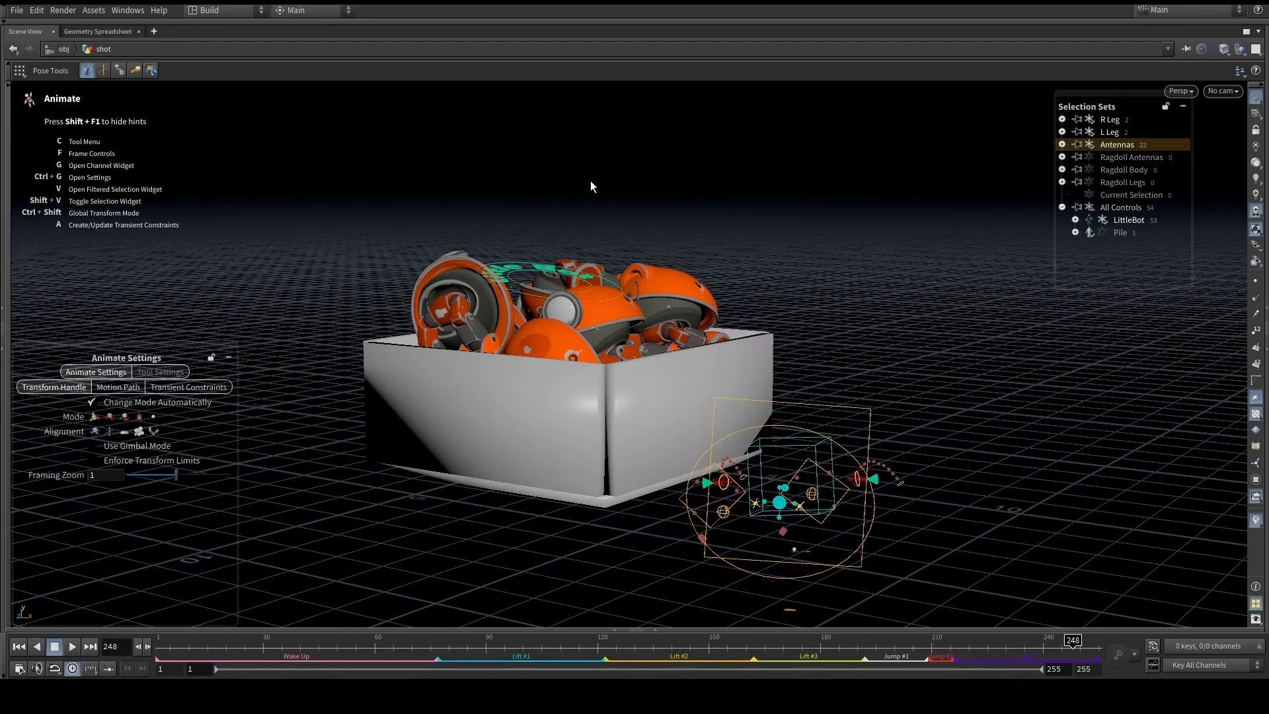
left_click(1089, 221)
key("space")
left_click_drag(807, 199, 795, 319)
left_click_drag(509, 645, 163, 645)
key("space")
right_click_drag(562, 278, 688, 196)
left_click(1101, 218)
key("space")
middle_click_drag(351, 521, 320, 519)
Play the recorded antenna animation and scrub through frames 183 to 211 to examine the motion
left_click(72, 647)
key("space")
left_click_drag(749, 248, 753, 268)
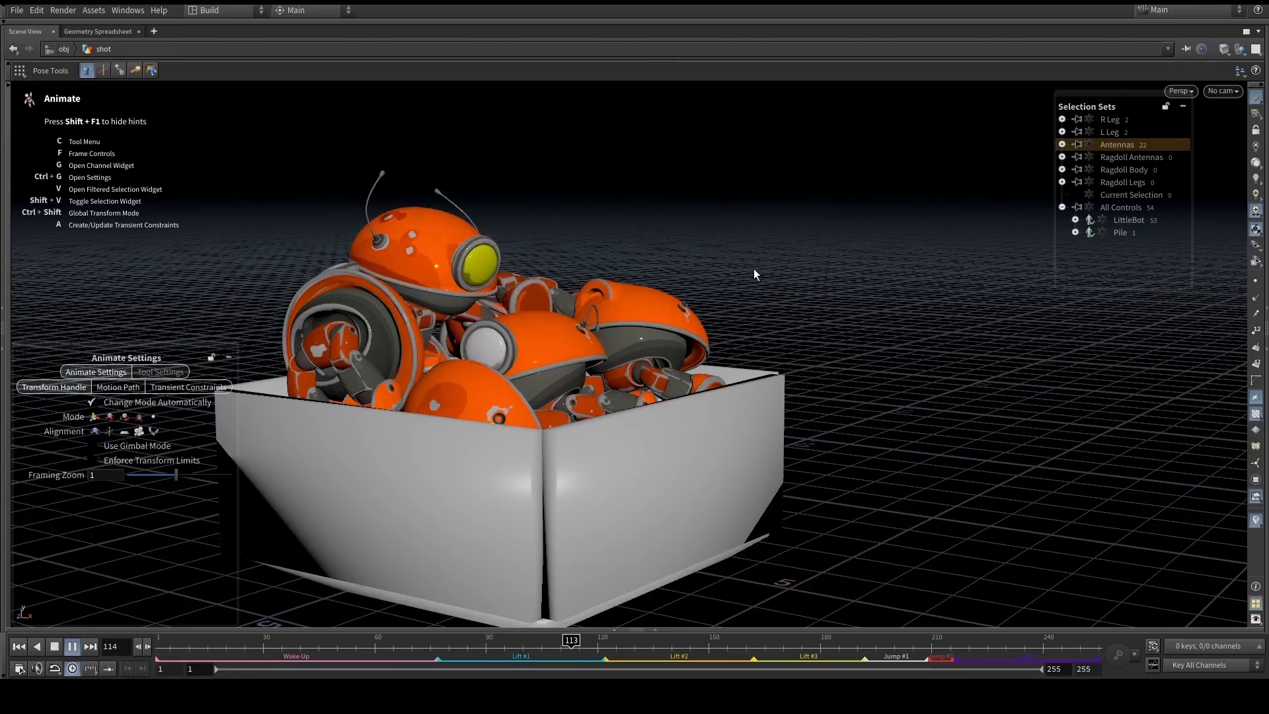
key("space")
right_click_drag(495, 263, 494, 192)
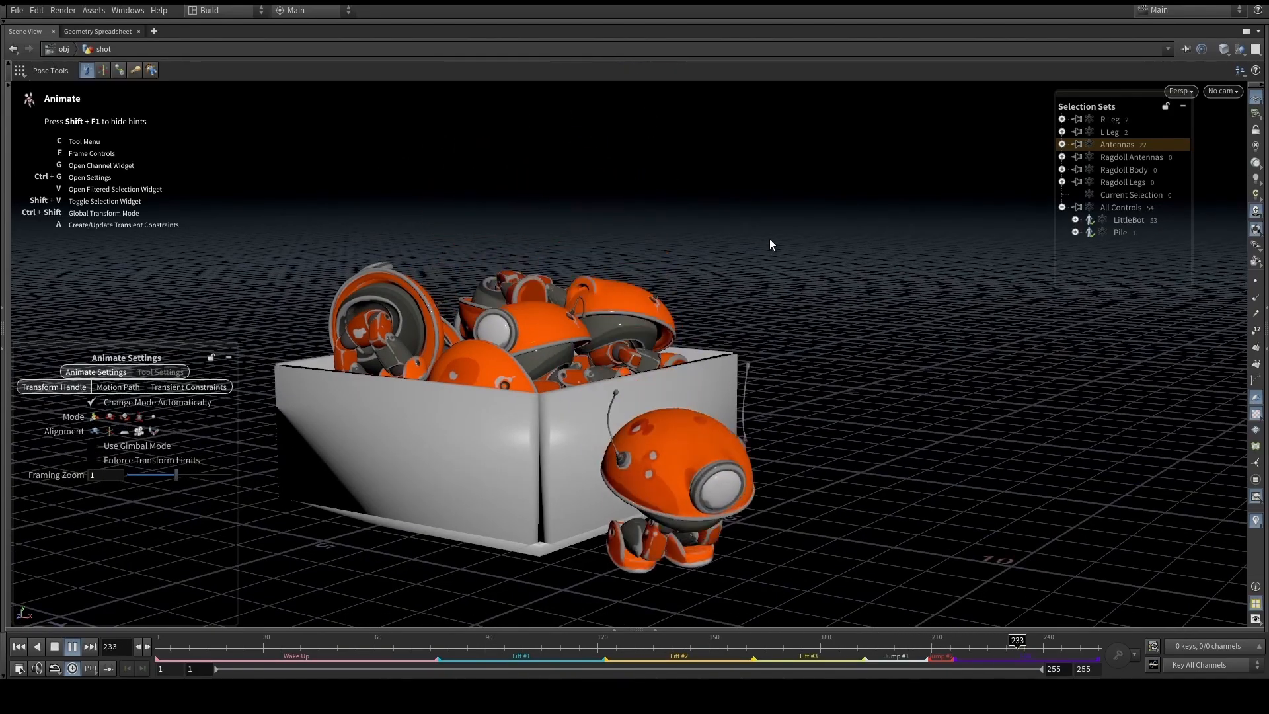
left_click_drag(865, 646, 837, 624)
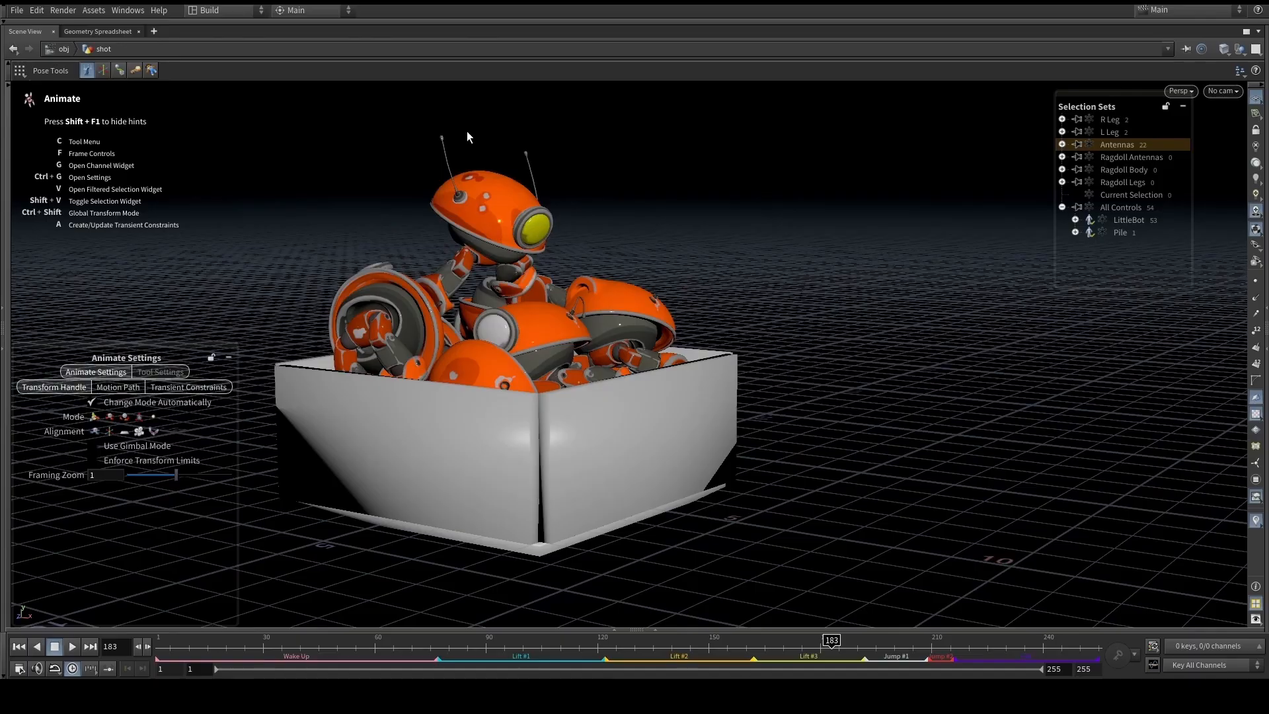
left_click_drag(831, 647, 934, 646)
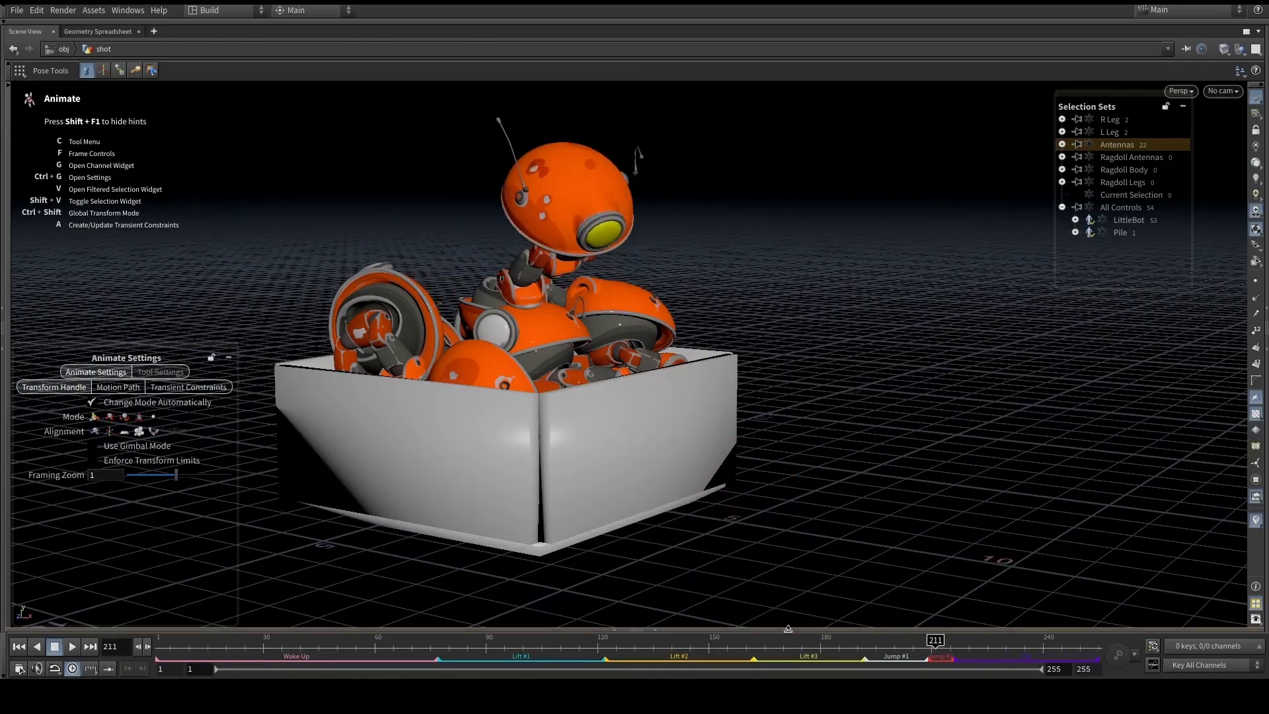
Set the weight of the ragdoll2 animation layer to 0.5
left_click(795, 629)
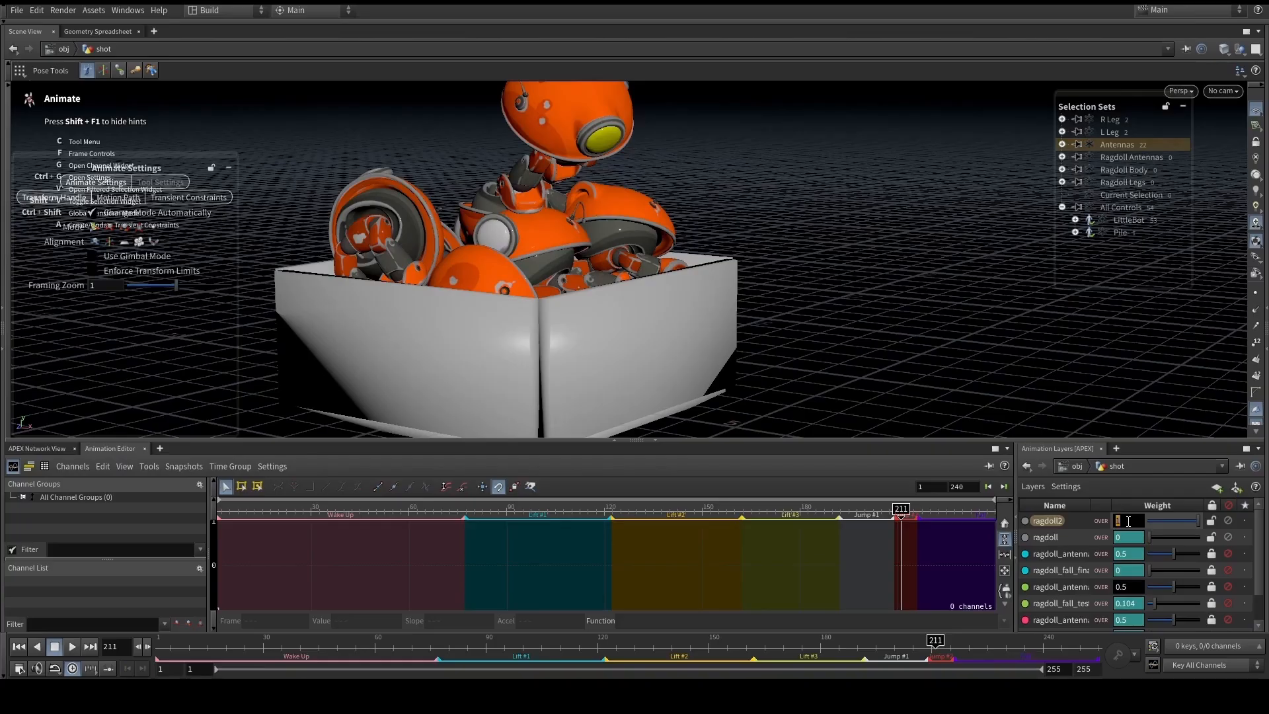
type(".5")
key("Return")
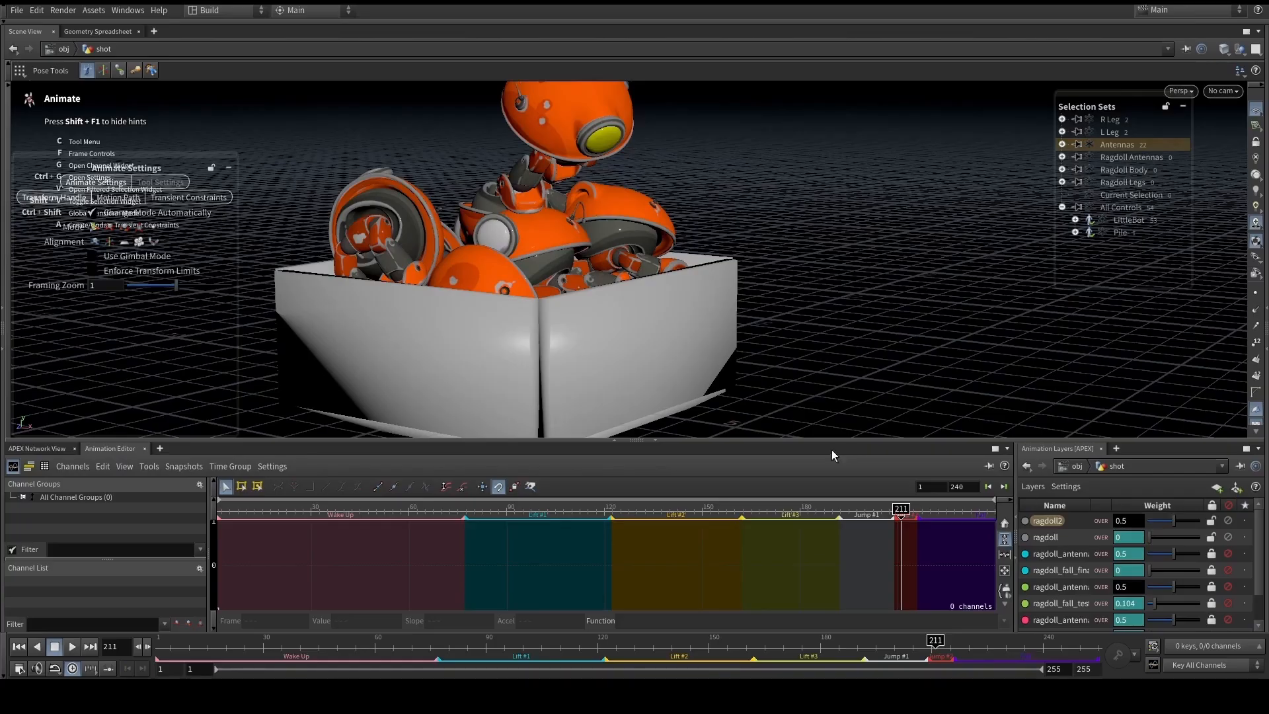
left_click(659, 441)
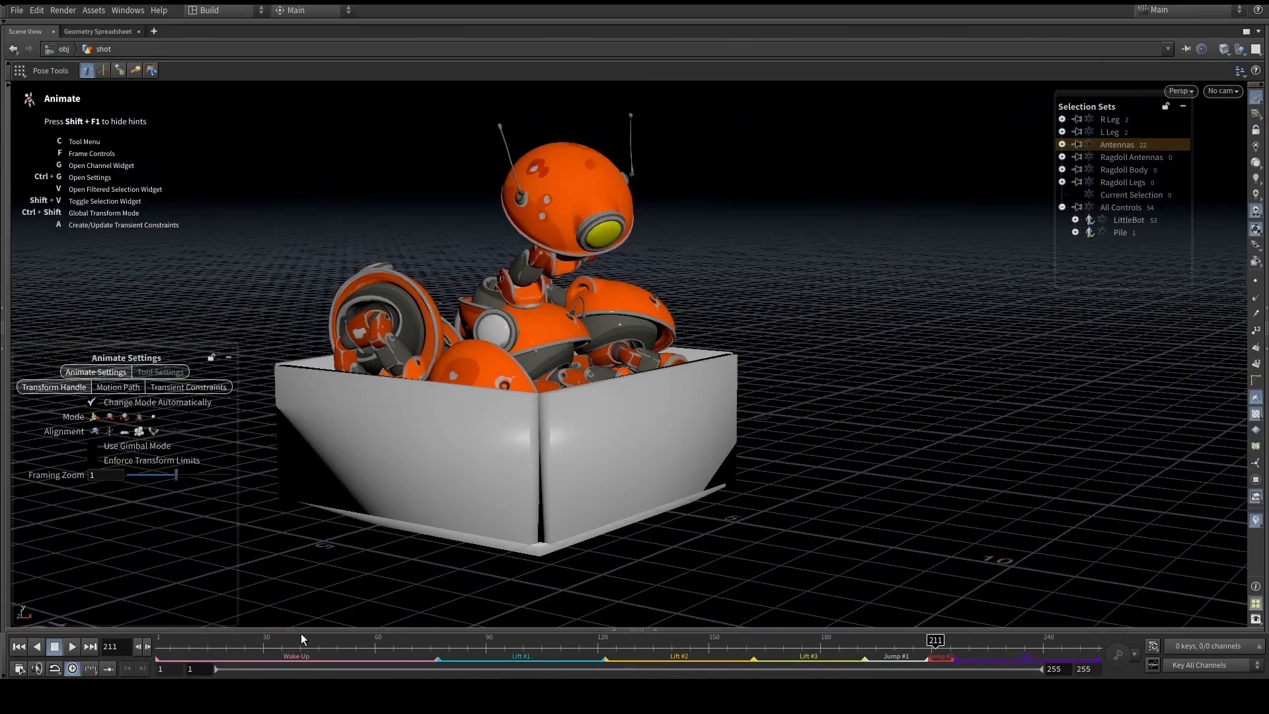
Play the reduced-weight antenna animation from frame 1 and scrub to frame 115 to inspect it
left_click(159, 642)
left_click(69, 645)
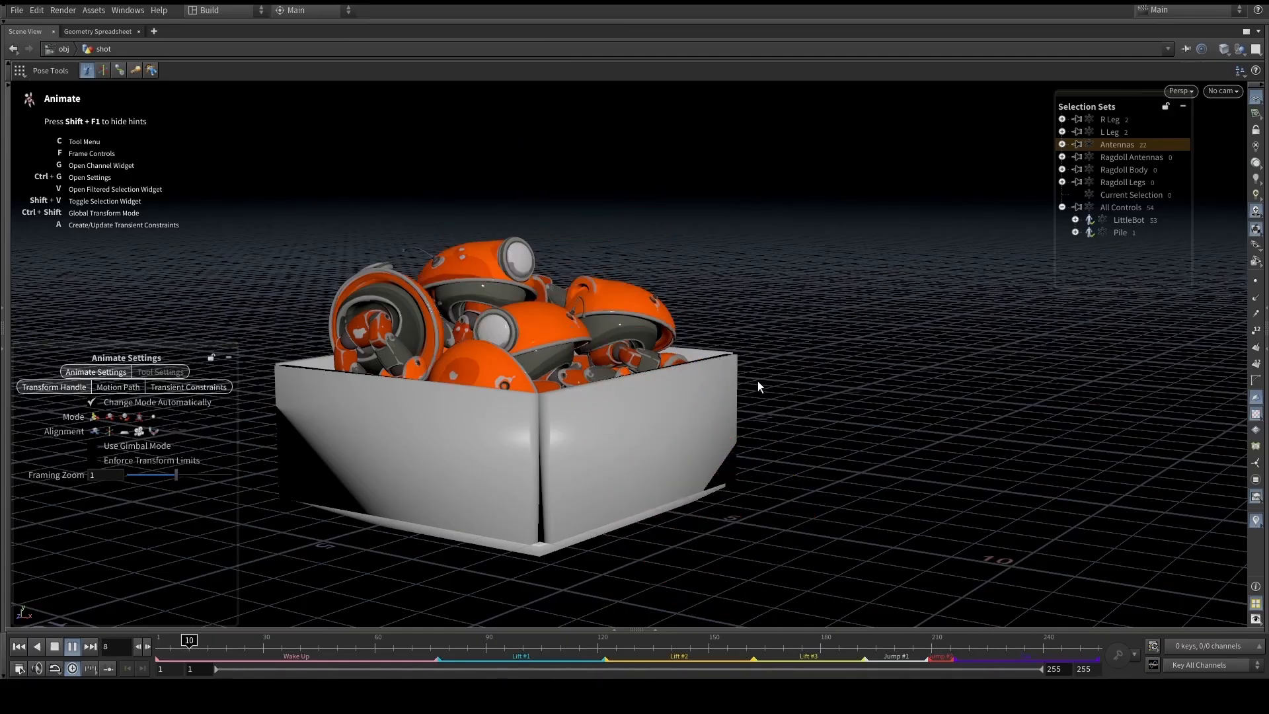
left_click(55, 646)
left_click_drag(430, 640, 579, 640)
left_click_drag(556, 442, 585, 398, "alt")
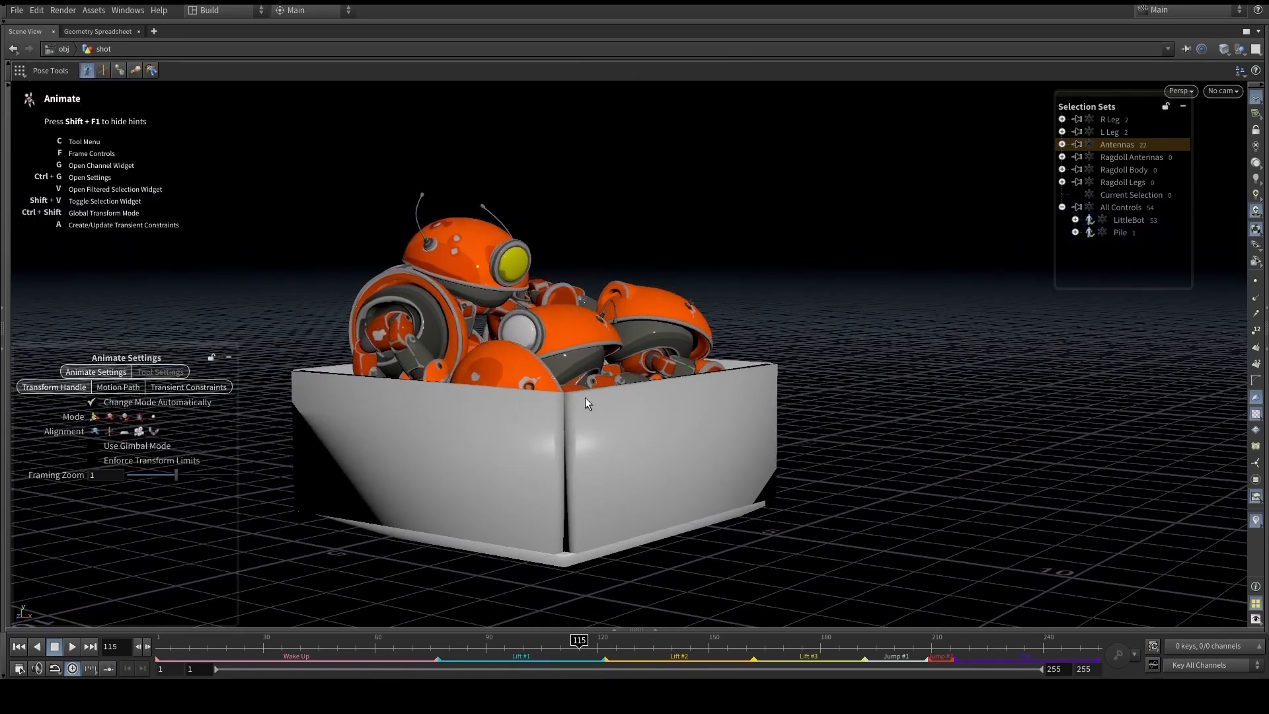